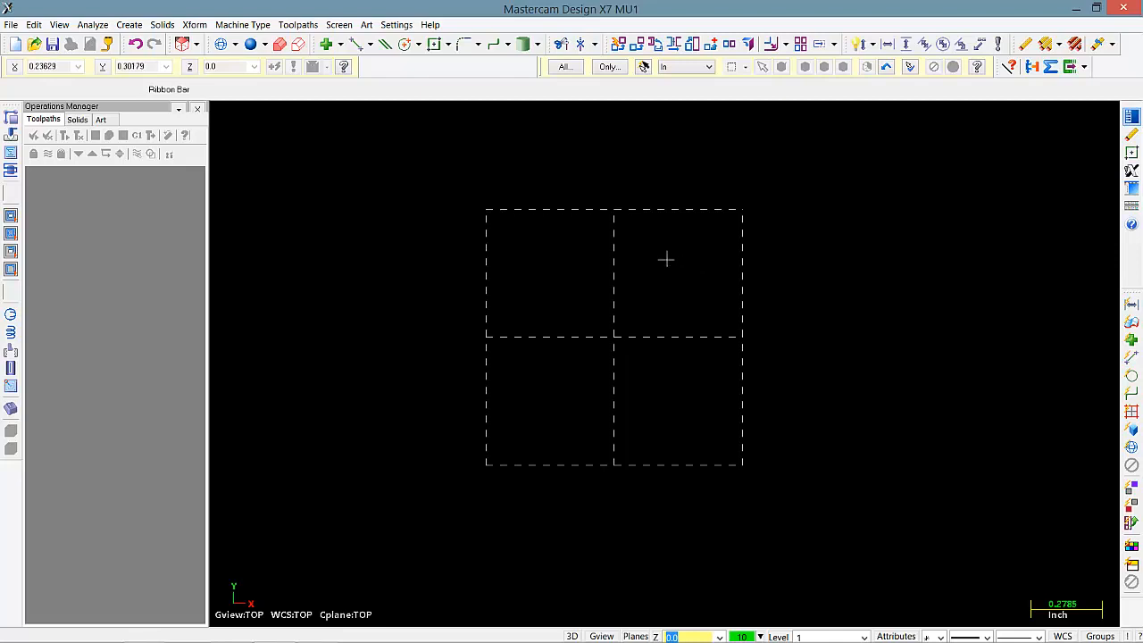
Hide the Operations Manager and sketch a rectangle from the origin, about 0.98 in wide and 0.75 in high
{"action": "left_click", "coordinate": [198, 110]}
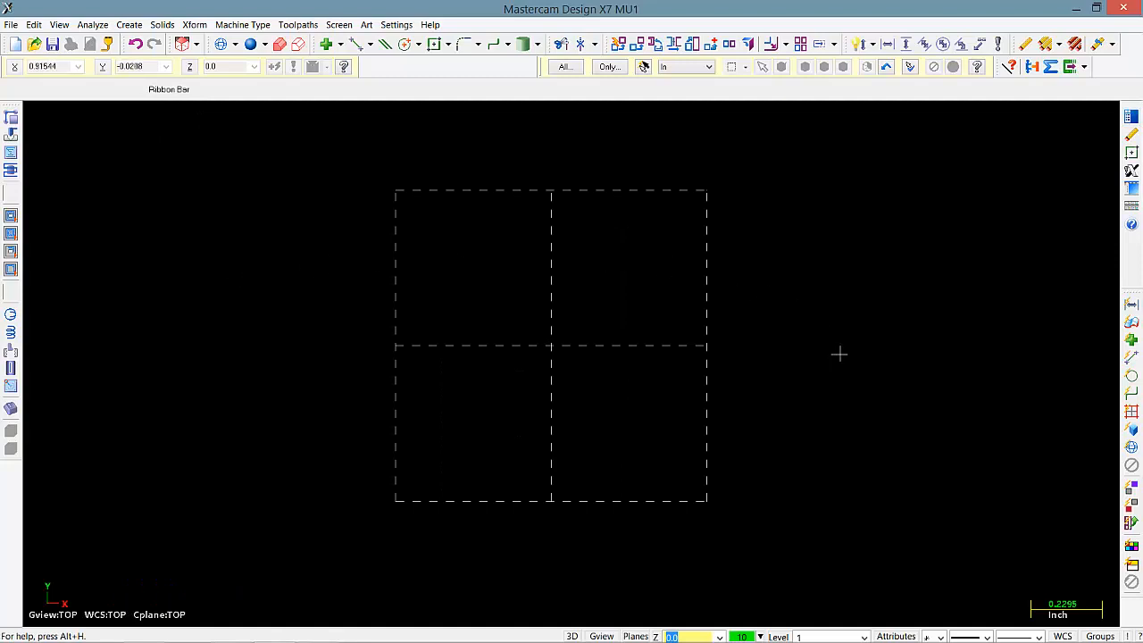
{"action": "left_click", "coordinate": [434, 44]}
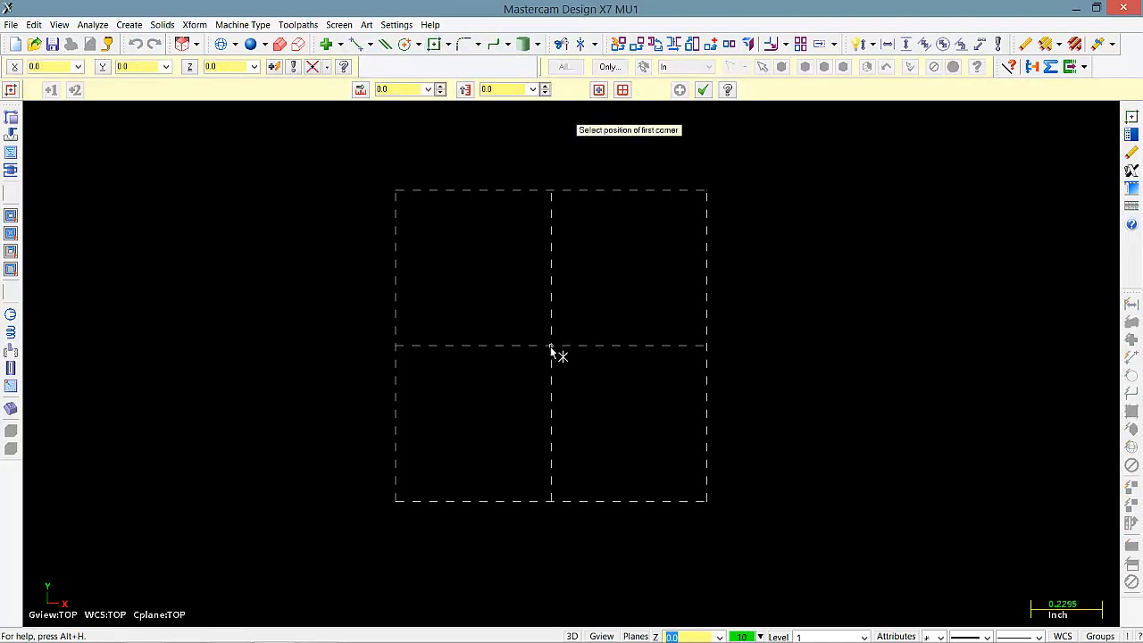
{"action": "left_click", "coordinate": [551, 346]}
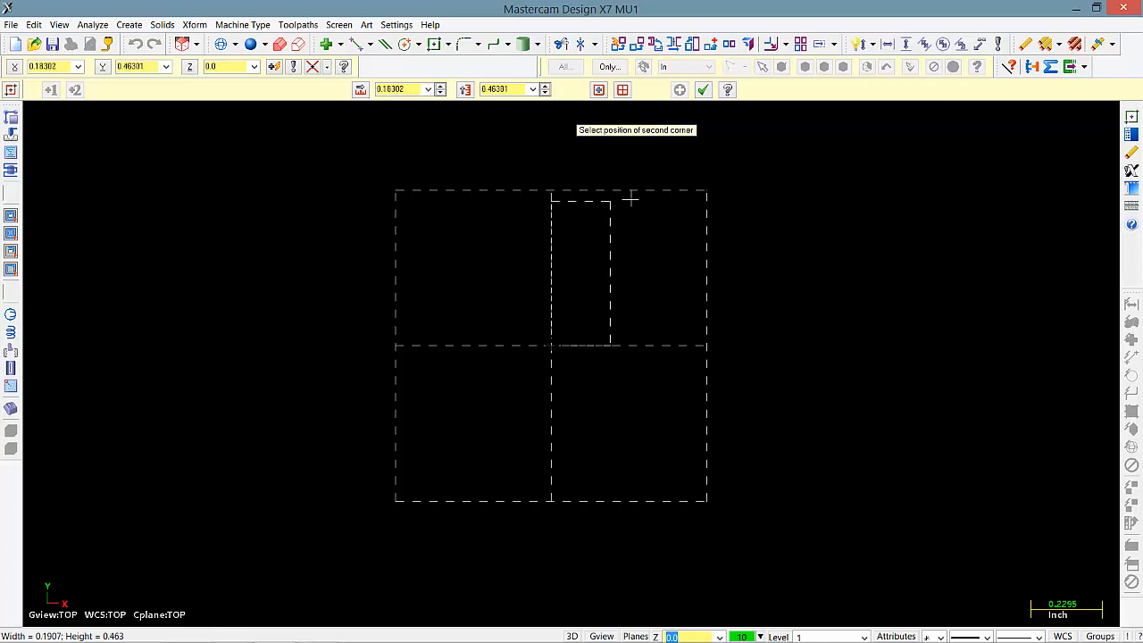
{"action": "left_click", "coordinate": [857, 114]}
{"action": "scroll", "coordinate": [740, 191], "scroll_direction": "down", "scroll_amount": 1}
{"action": "scroll", "coordinate": [726, 207], "scroll_direction": "down", "scroll_amount": 1}
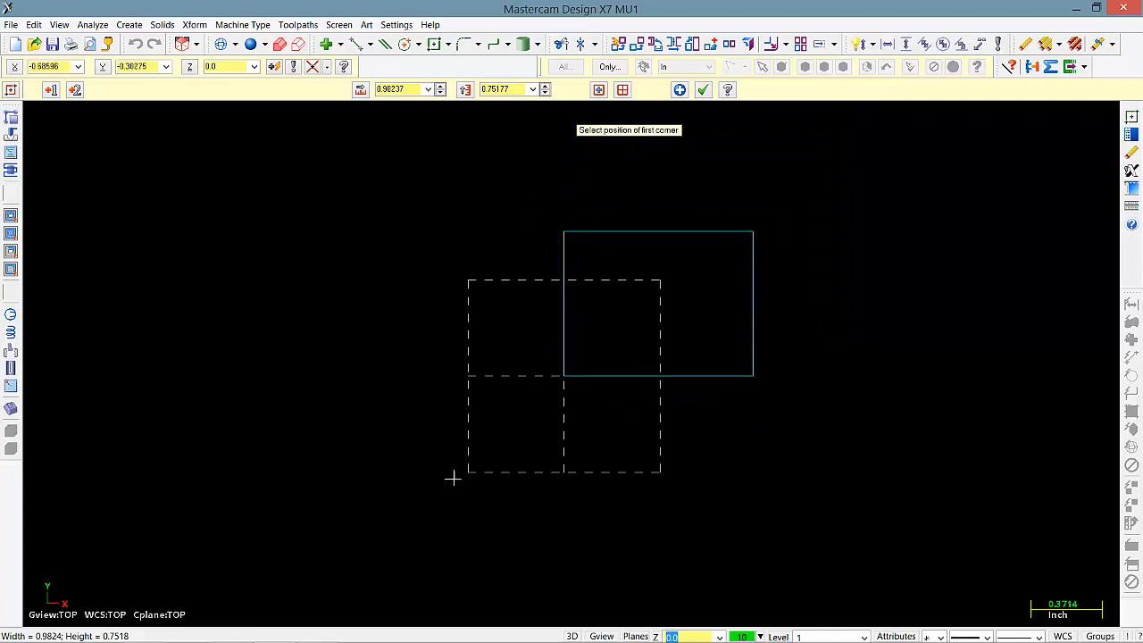
Anchor the rectangle at its center on the origin and set it to 3.5 in wide by 3.0 in high
{"action": "left_click", "coordinate": [599, 91]}
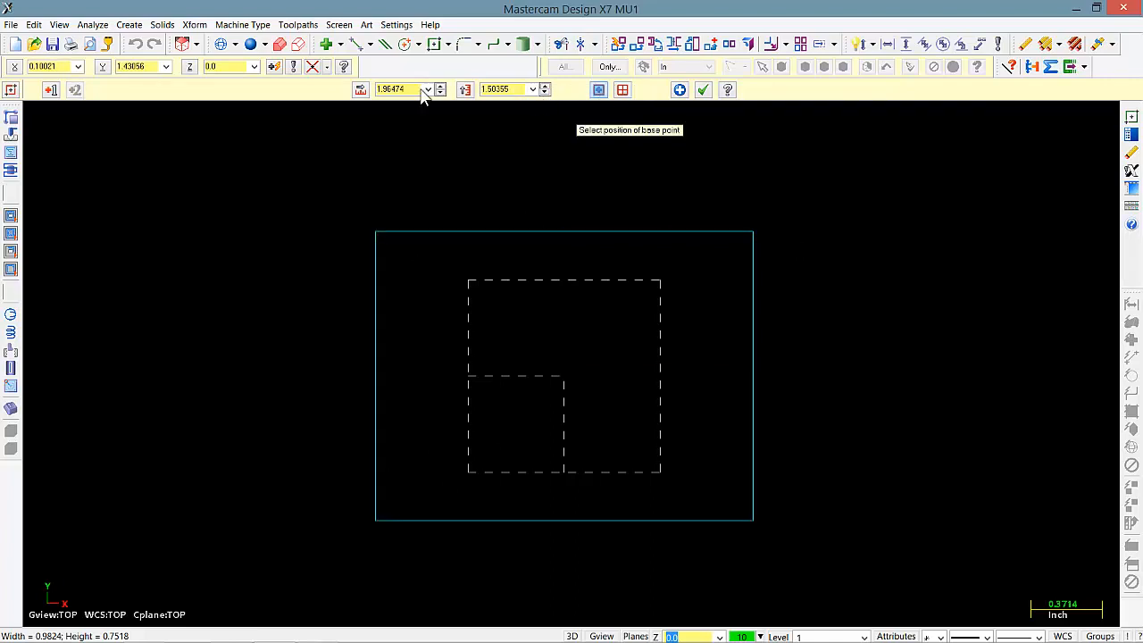
{"action": "left_click", "coordinate": [361, 89]}
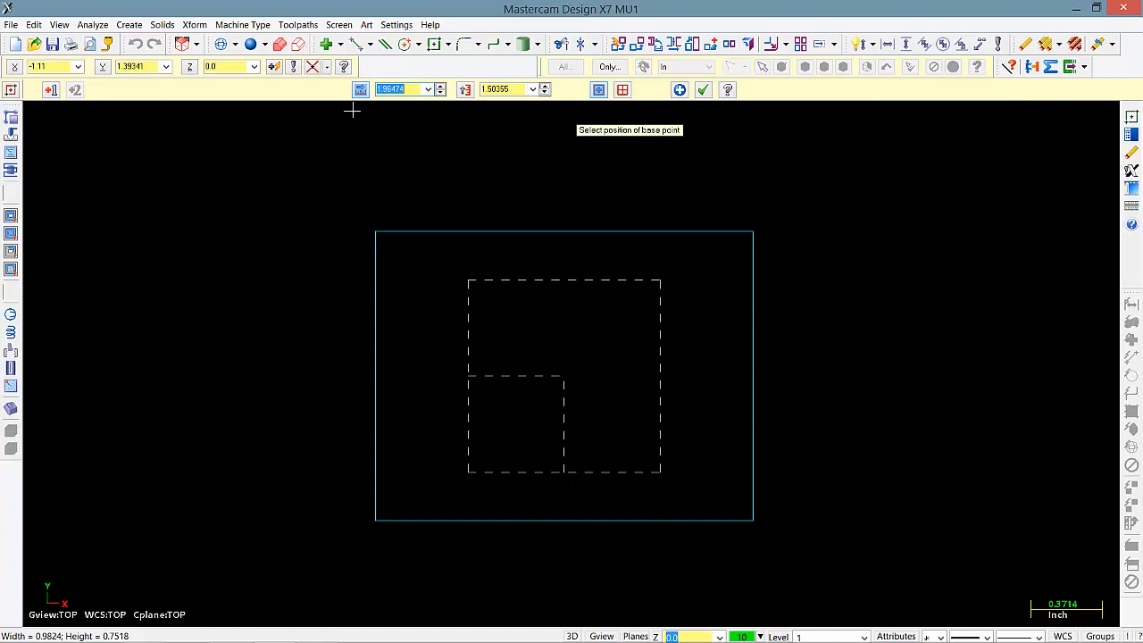
{"action": "type", "text": "3.5"}
{"action": "key", "text": "Return"}
{"action": "left_click", "coordinate": [517, 88]}
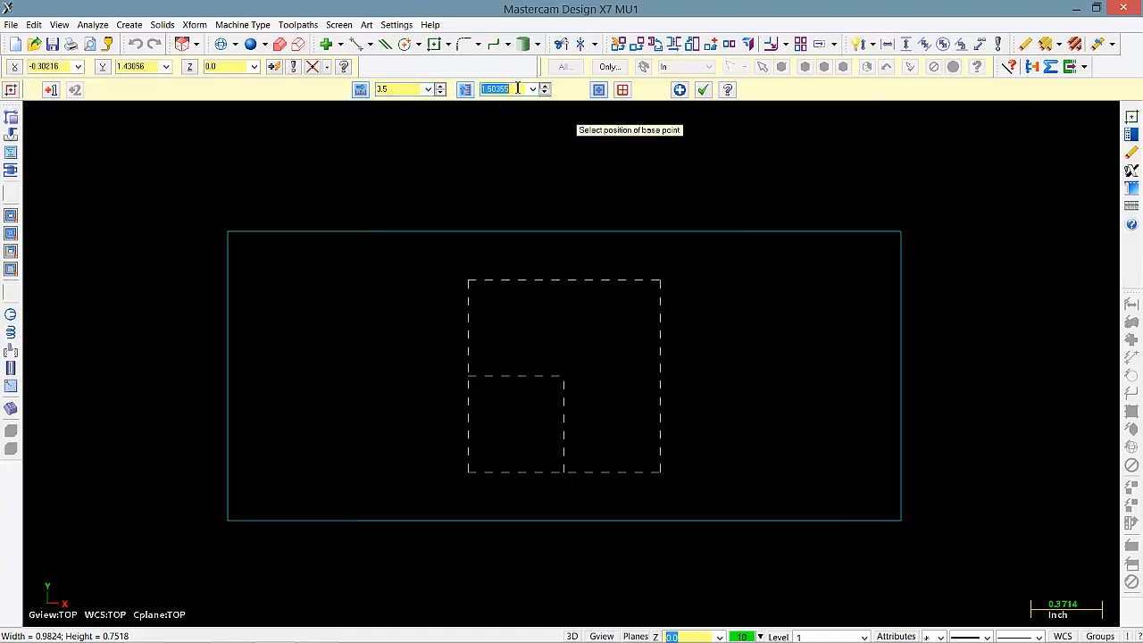
{"action": "type", "text": "3"}
{"action": "key", "text": "Return"}
{"action": "scroll", "coordinate": [573, 219], "scroll_direction": "down", "scroll_amount": 2}
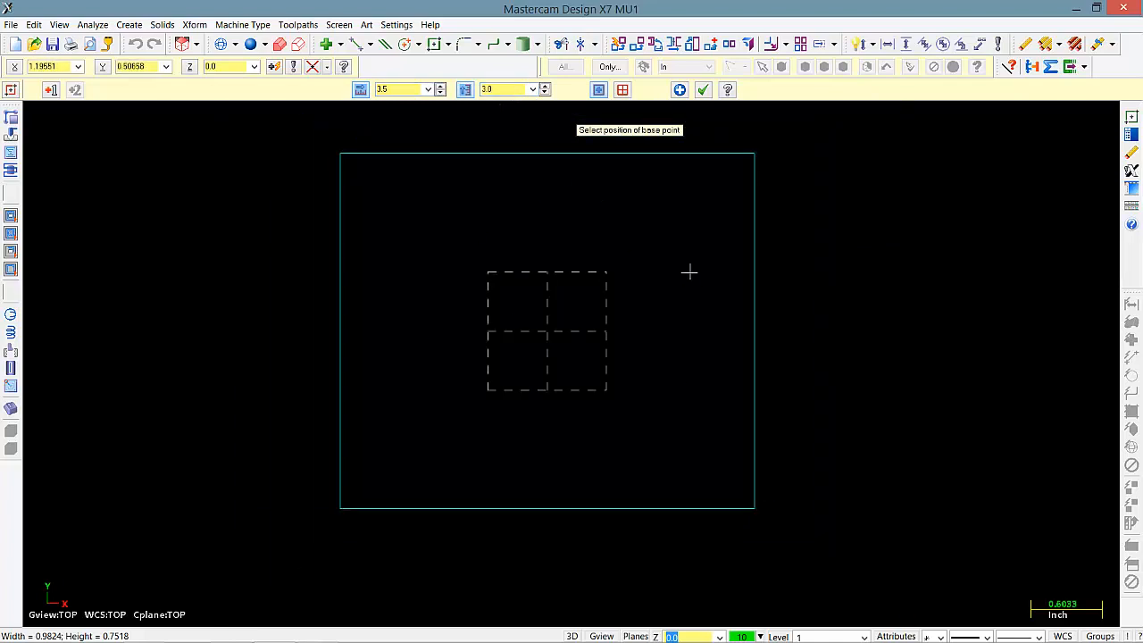
{"action": "left_click", "coordinate": [679, 89]}
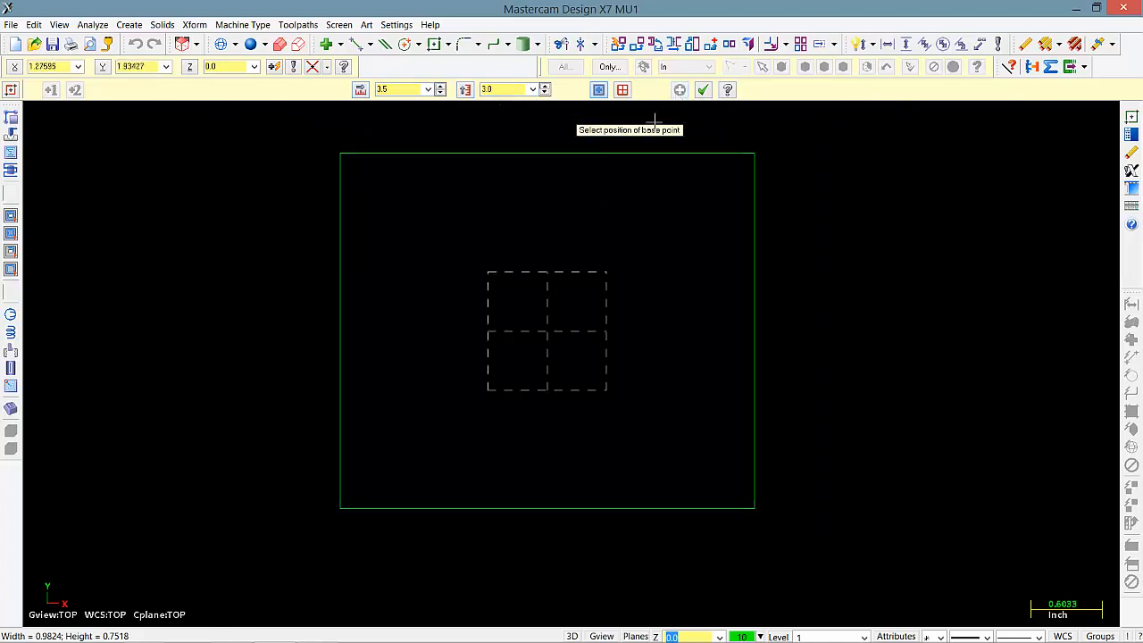
Draw a second rectangle centered on the origin inside the first and set its width to 2.75 in
{"action": "left_click", "coordinate": [549, 331]}
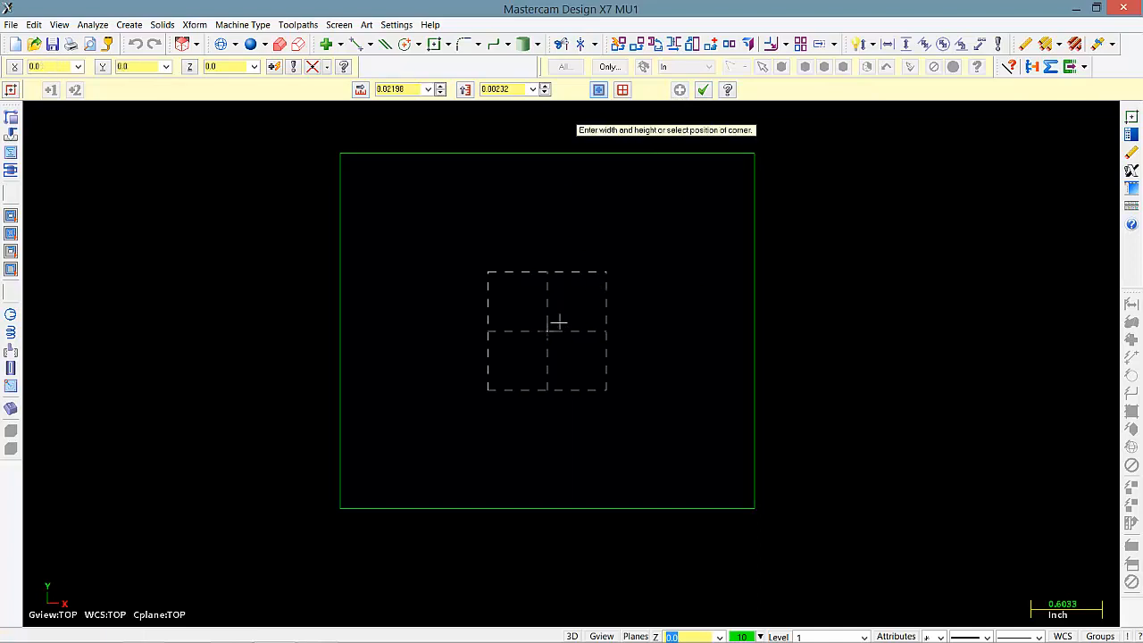
{"action": "left_click", "coordinate": [724, 184]}
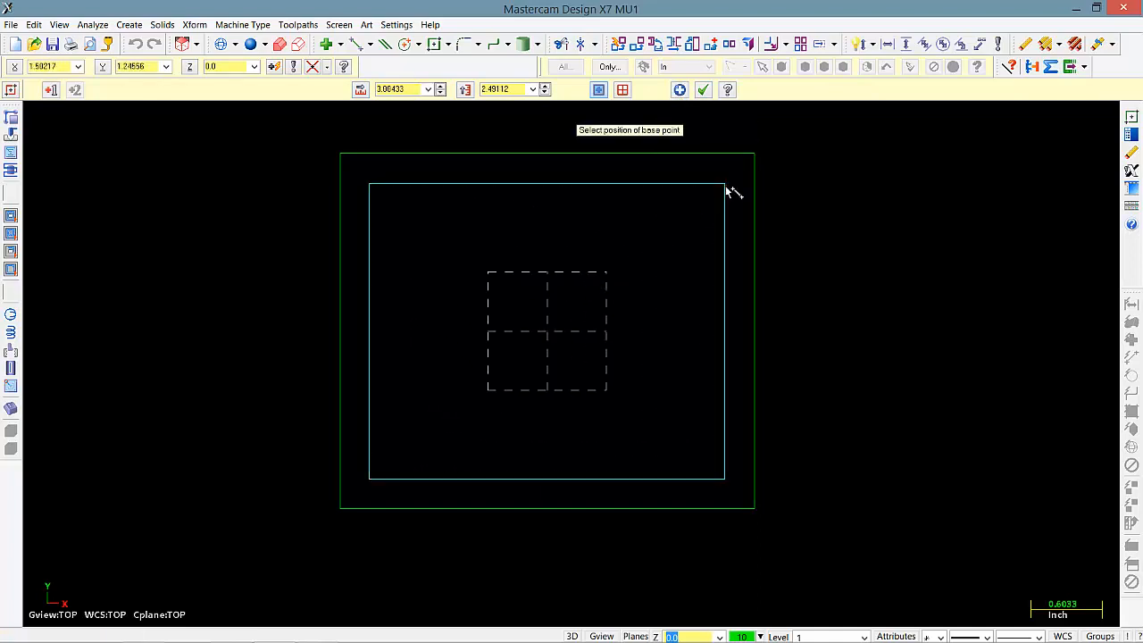
{"action": "double_click", "coordinate": [410, 89]}
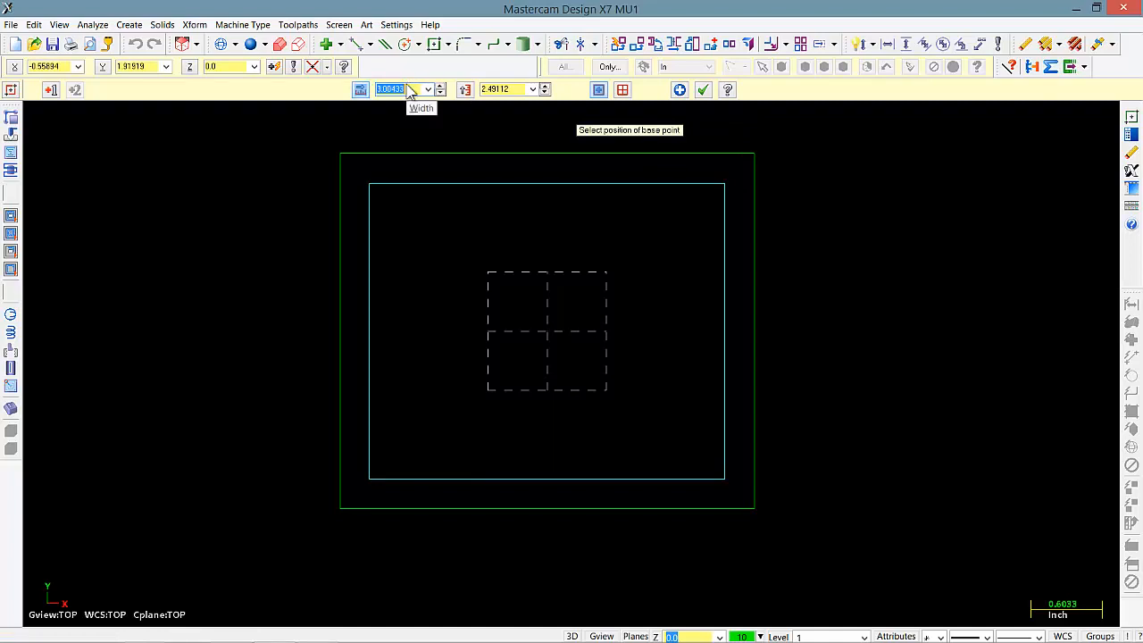
{"action": "type", "text": "3."}
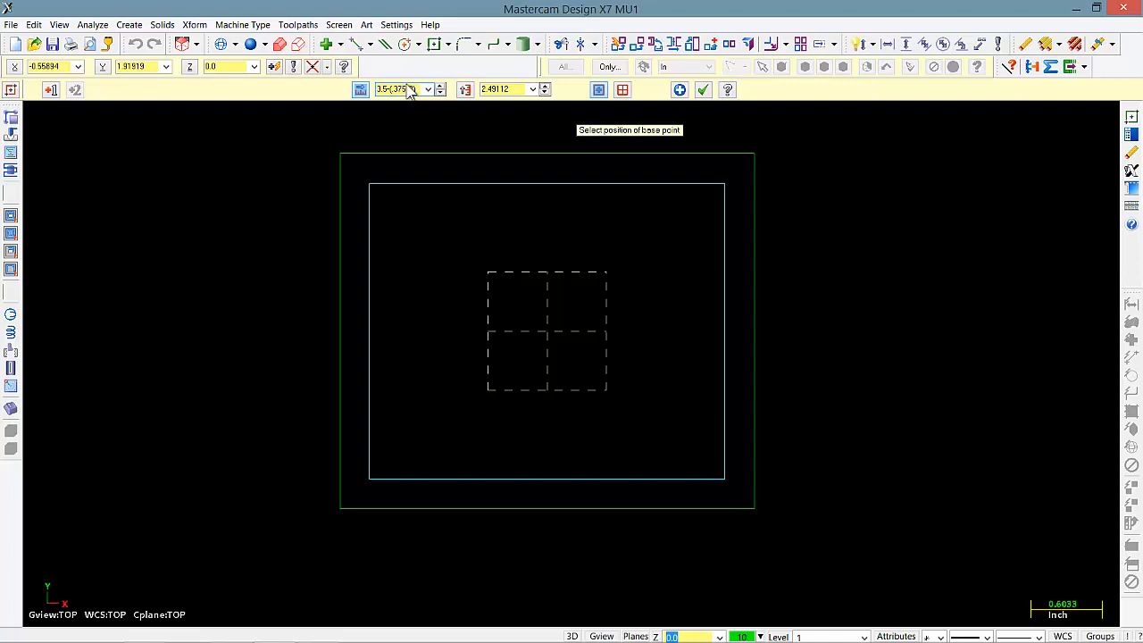
{"action": "key", "text": "Return"}
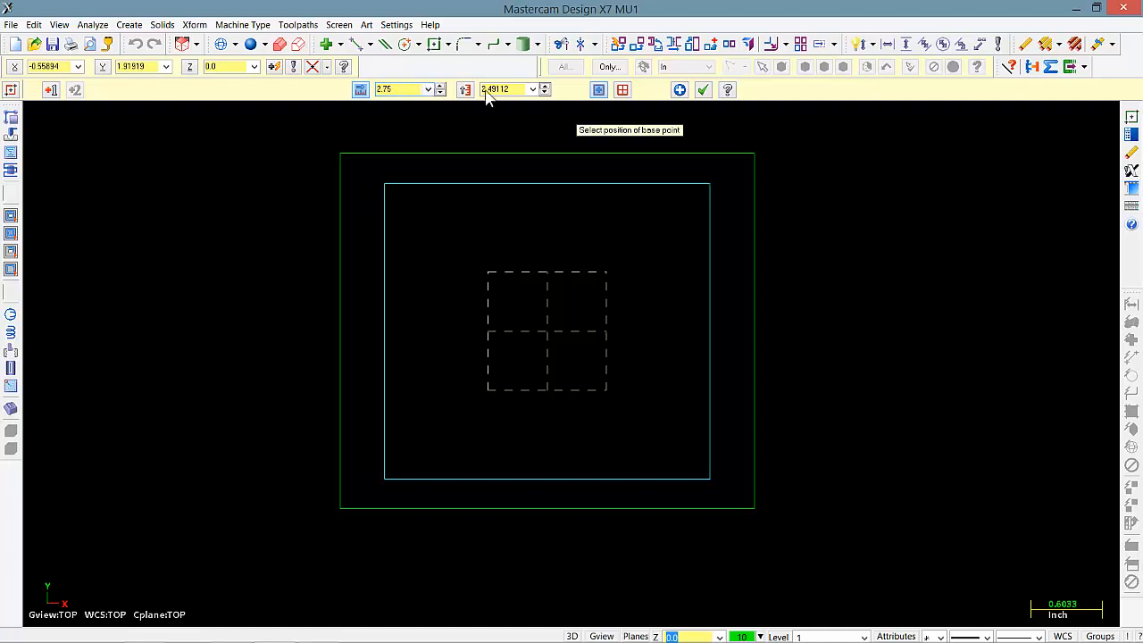
Set the inner rectangle's height to 3.0-(.375*2), or 2.25 in, and apply it
{"action": "left_click", "coordinate": [525, 89]}
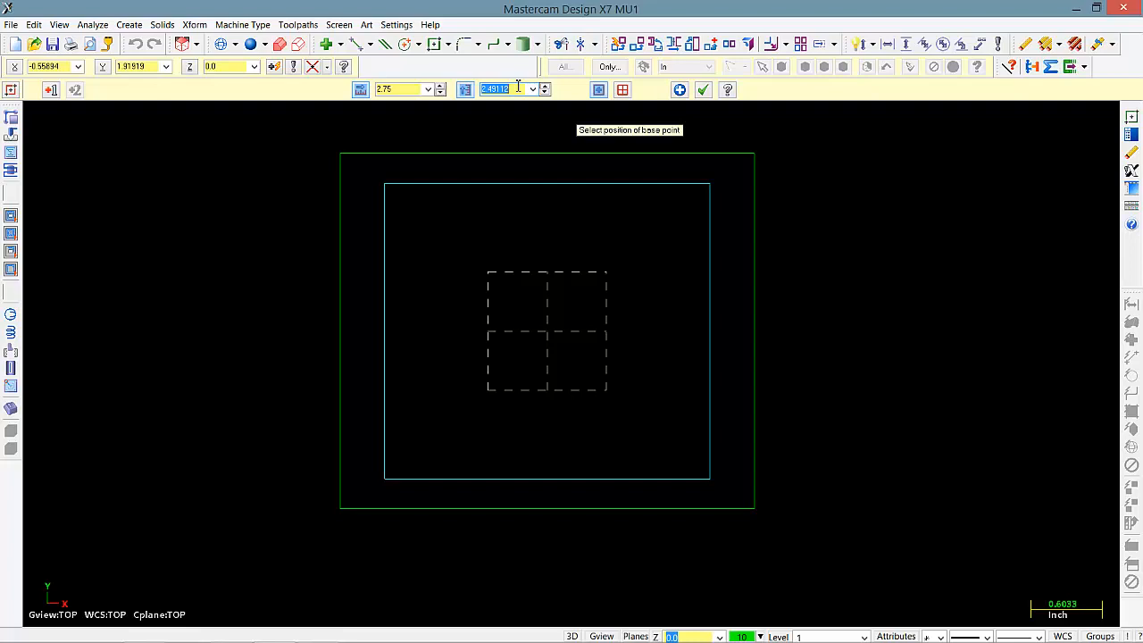
{"action": "type", "text": "3.0-(.375*2"}
{"action": "key", "text": "Return"}
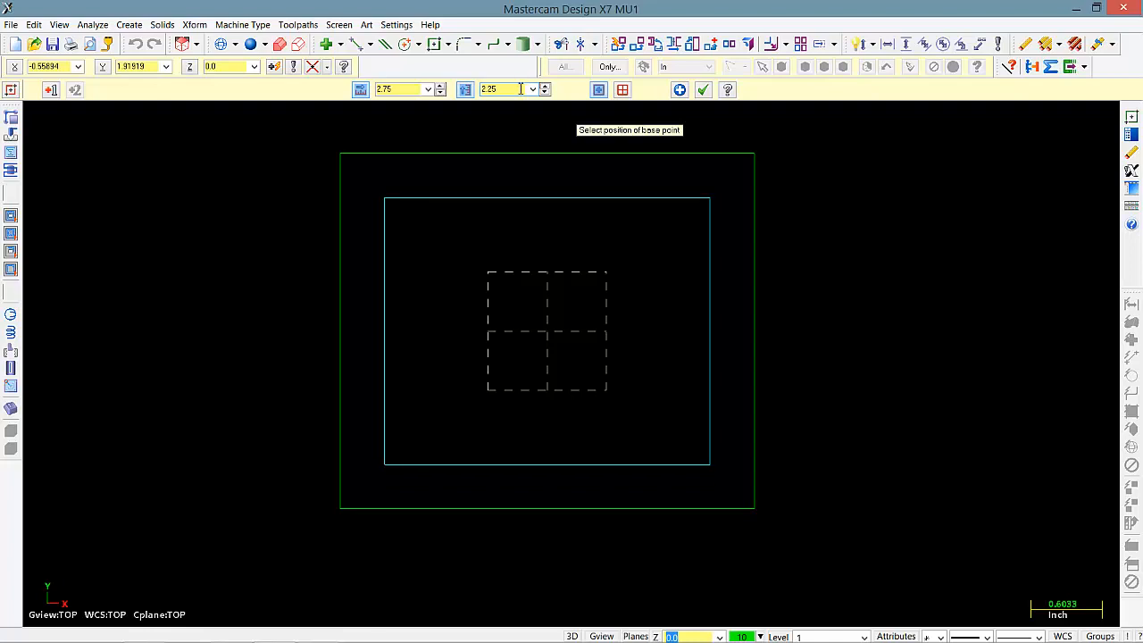
{"action": "left_click", "coordinate": [680, 91]}
Fillet the inner rectangle's upper-left corner with a 0.317 in radius
{"action": "scroll", "coordinate": [630, 219], "scroll_direction": "down", "scroll_amount": 1}
{"action": "middle_click_drag", "start_coordinate": [630, 220], "coordinate": [612, 272]}
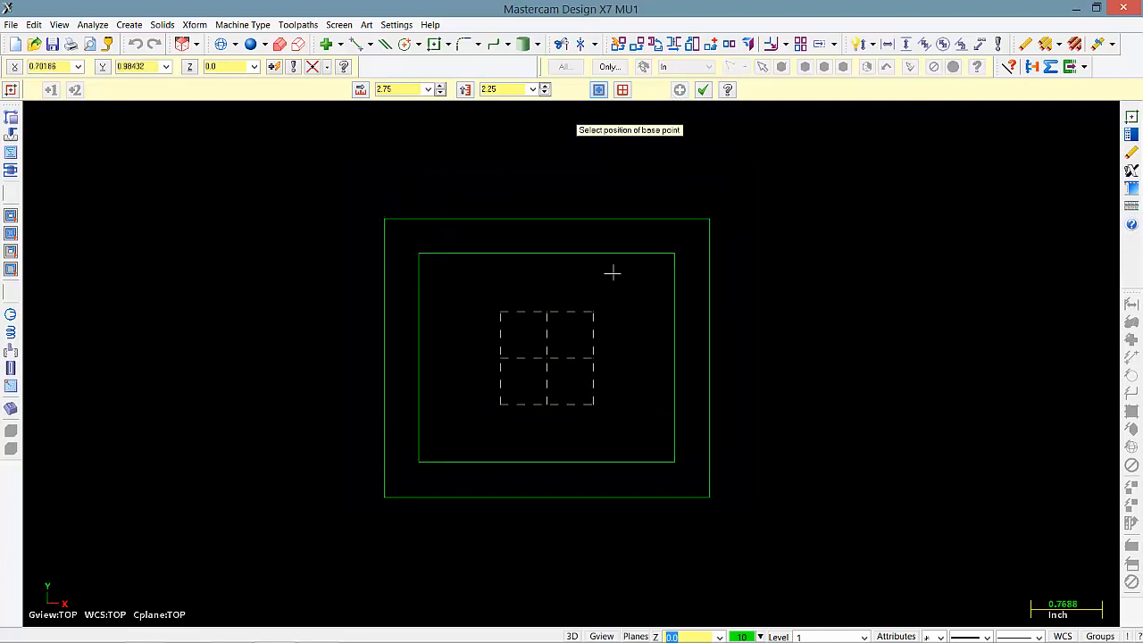
{"action": "scroll", "coordinate": [593, 268], "scroll_direction": "up", "scroll_amount": 2}
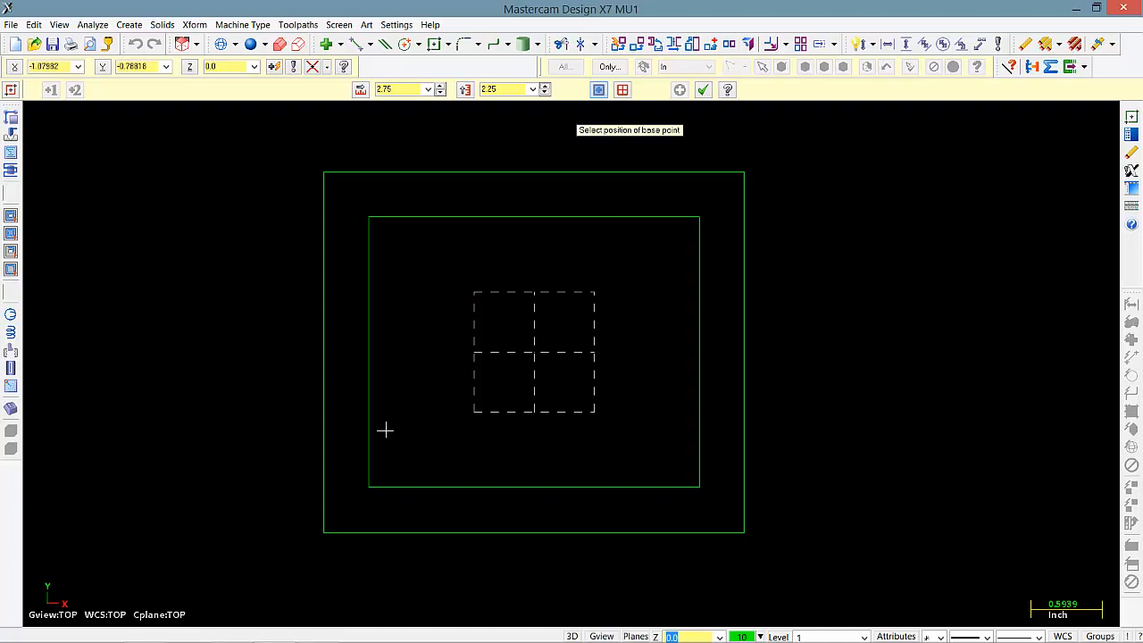
{"action": "left_click", "coordinate": [466, 49]}
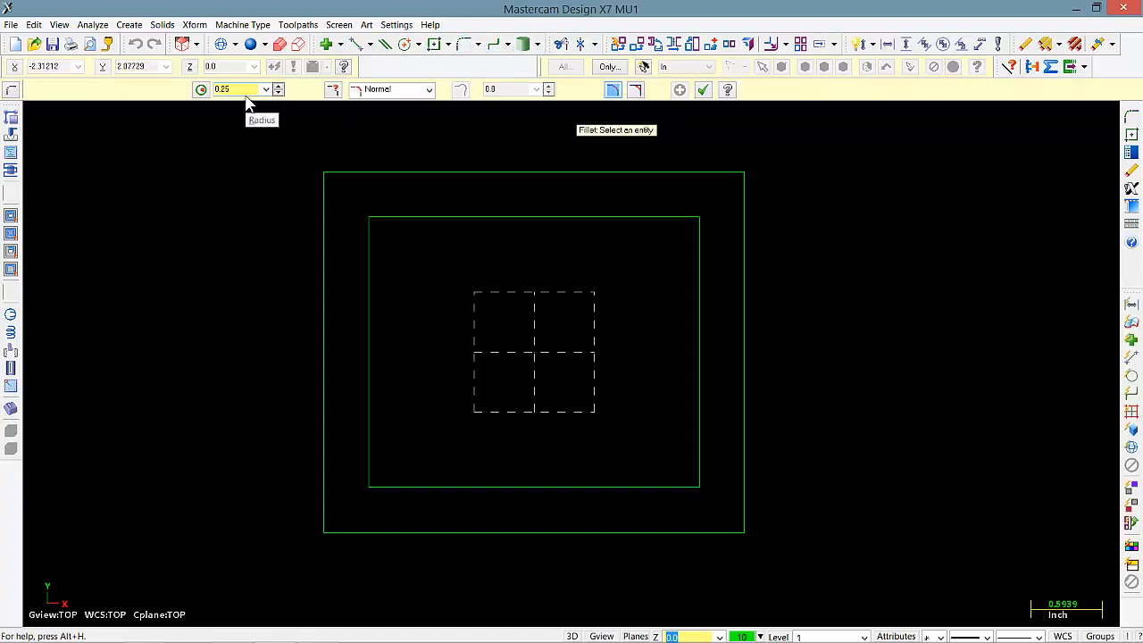
{"action": "left_click_drag", "start_coordinate": [234, 88], "coordinate": [211, 94]}
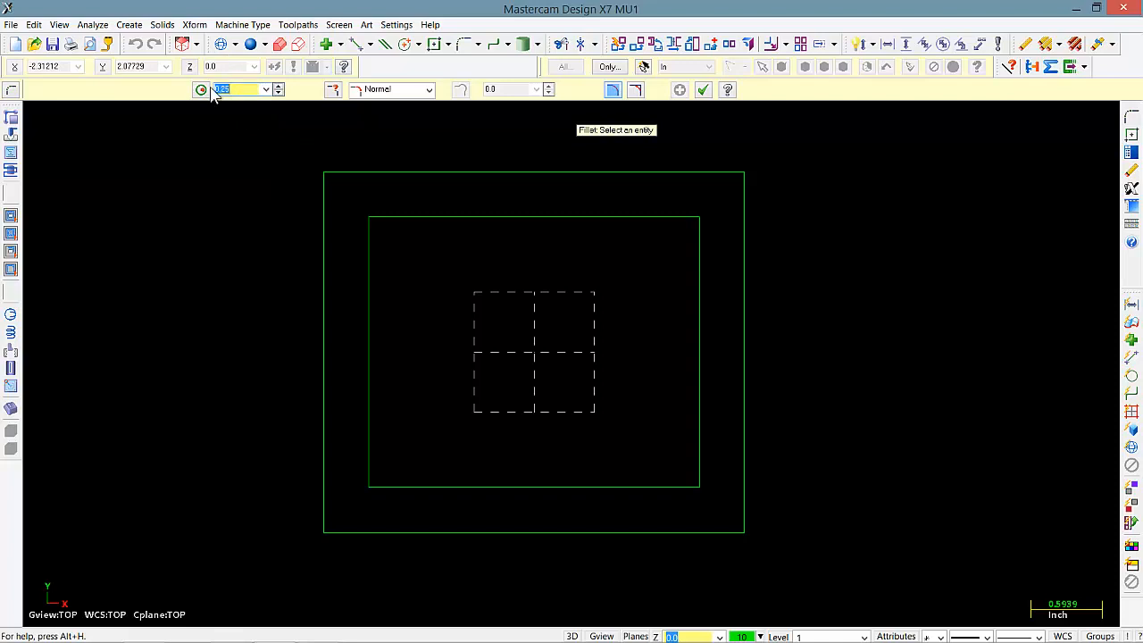
{"action": "key", "text": "BackSpace"}
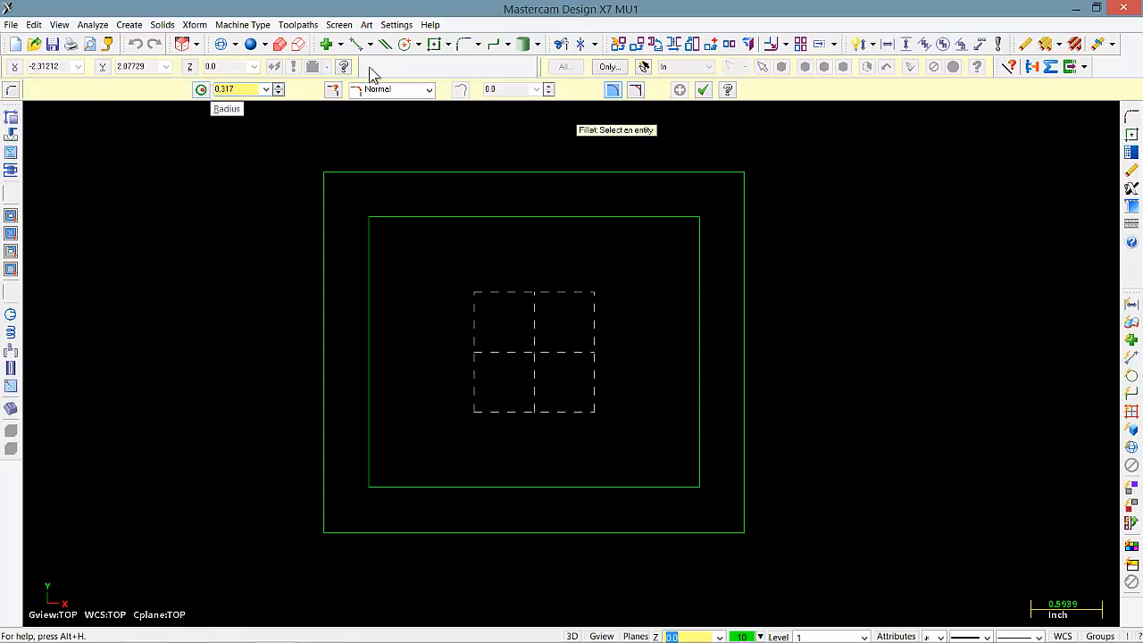
{"action": "left_click", "coordinate": [370, 259]}
{"action": "left_click", "coordinate": [442, 218]}
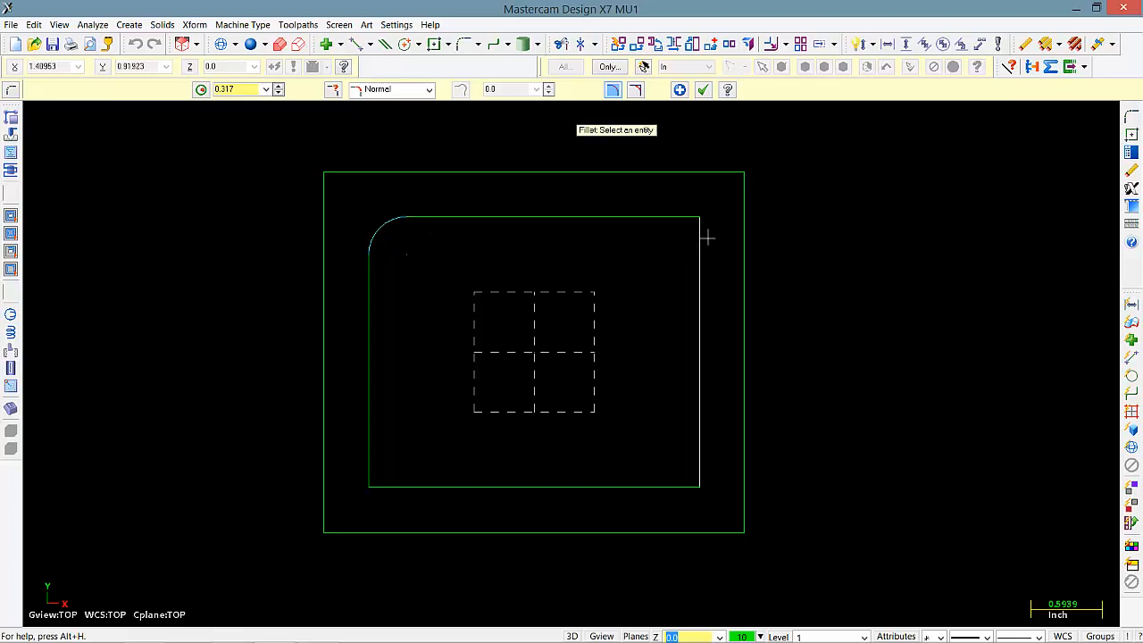
Fillet the inner rectangle's remaining three corners with the same 0.317 in radius and finish the command
{"action": "left_click", "coordinate": [660, 219]}
{"action": "left_click", "coordinate": [700, 313]}
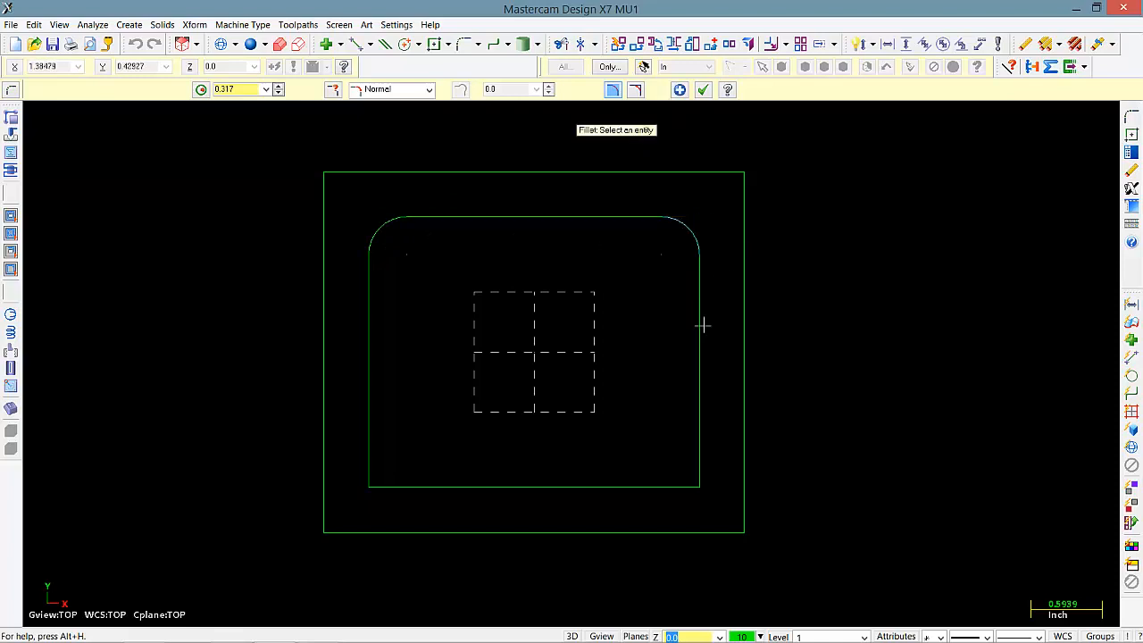
{"action": "left_click", "coordinate": [701, 433]}
{"action": "left_click", "coordinate": [597, 486]}
{"action": "left_click", "coordinate": [408, 487]}
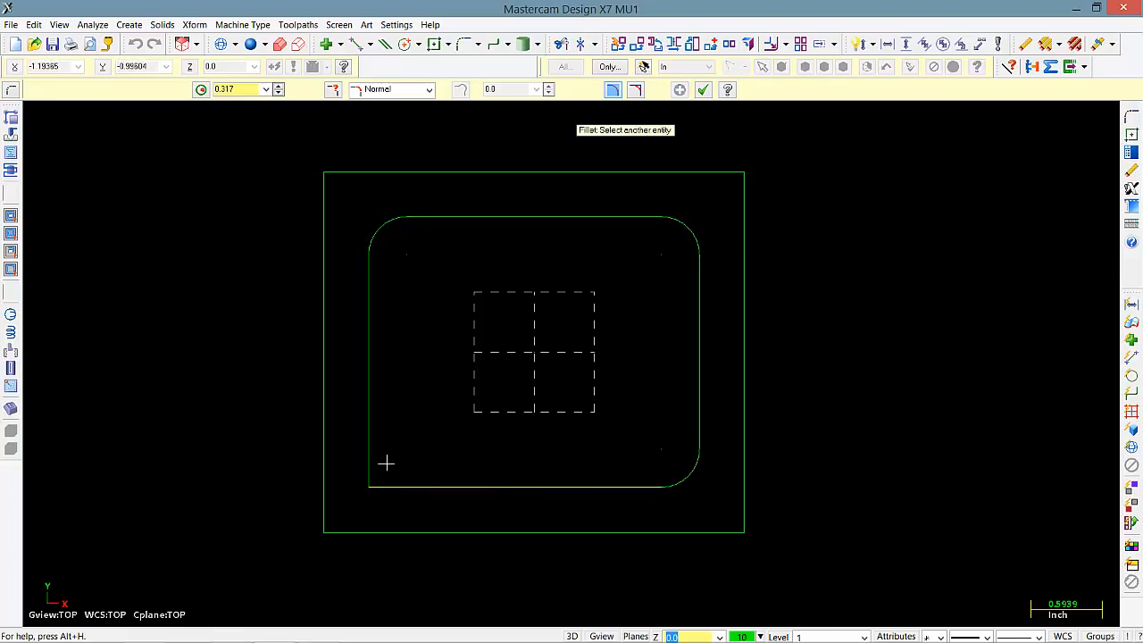
{"action": "left_click", "coordinate": [375, 409]}
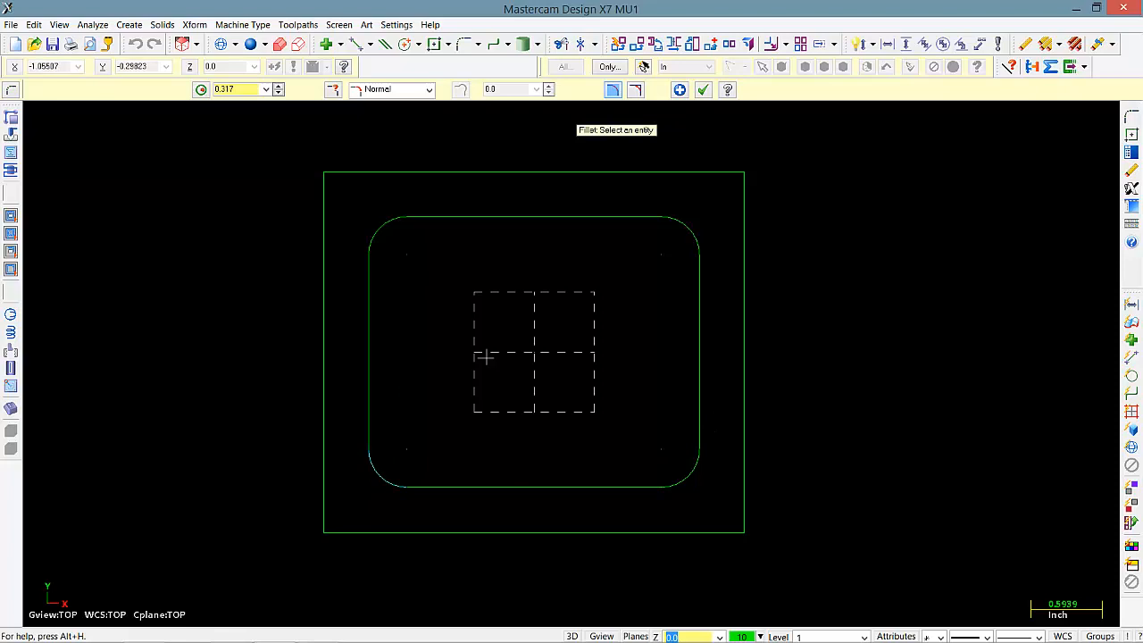
{"action": "left_click", "coordinate": [703, 90]}
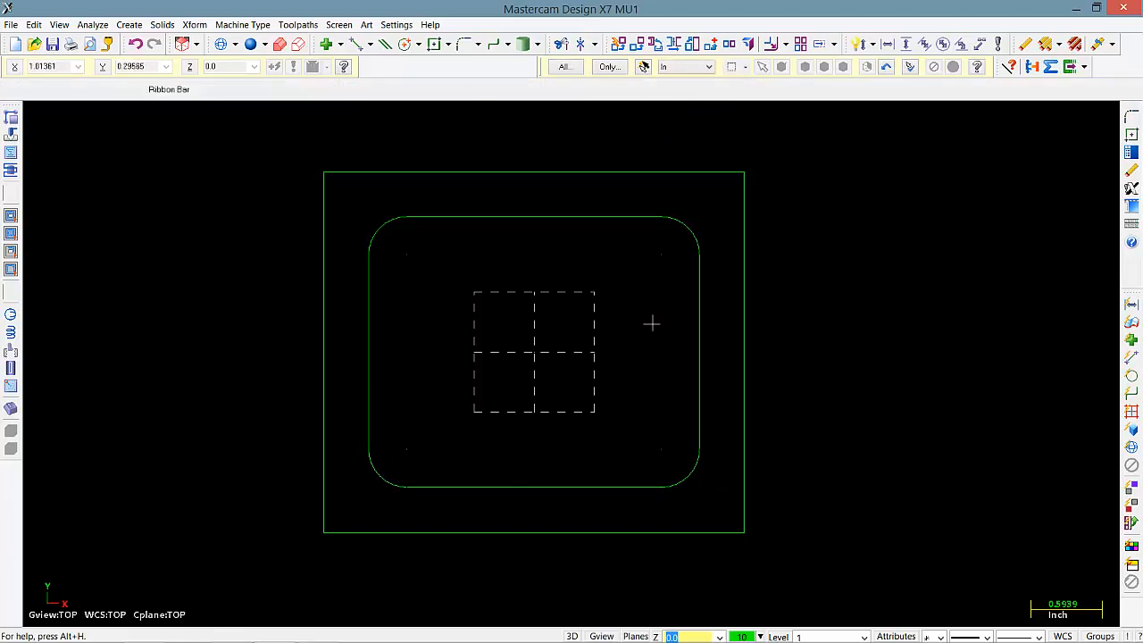
Create a vertical line parallel to the outer rectangle's left edge, offset 0.875 in inward
{"action": "scroll", "coordinate": [651, 323], "scroll_direction": "down", "scroll_amount": 1}
{"action": "scroll", "coordinate": [603, 340], "scroll_direction": "up", "scroll_amount": 1}
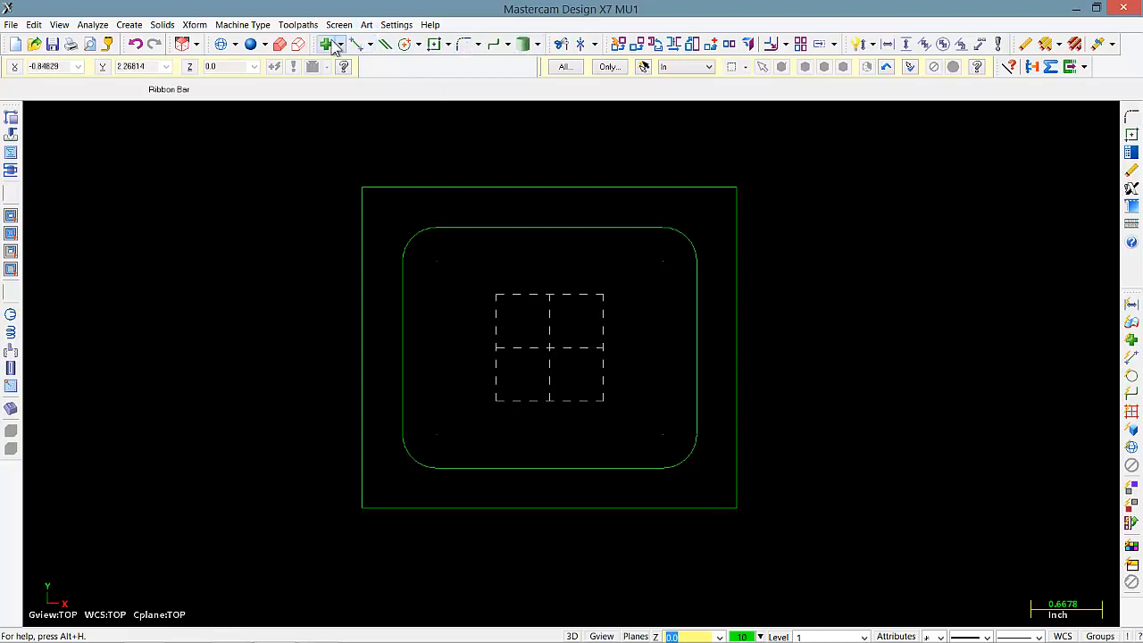
{"action": "left_click", "coordinate": [370, 44]}
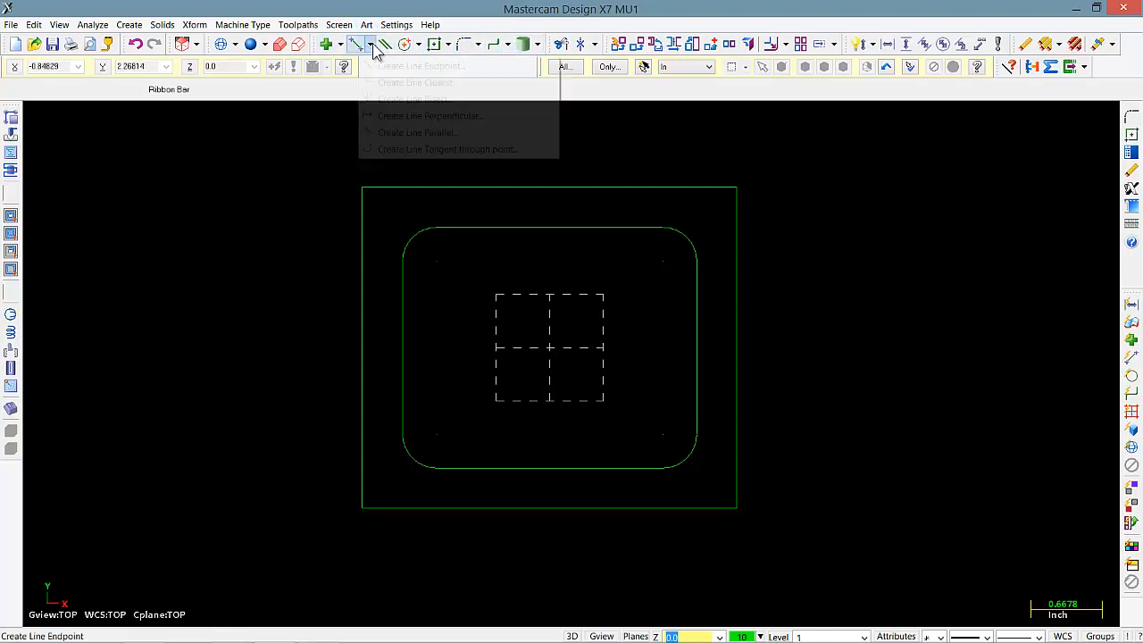
{"action": "left_click", "coordinate": [393, 133]}
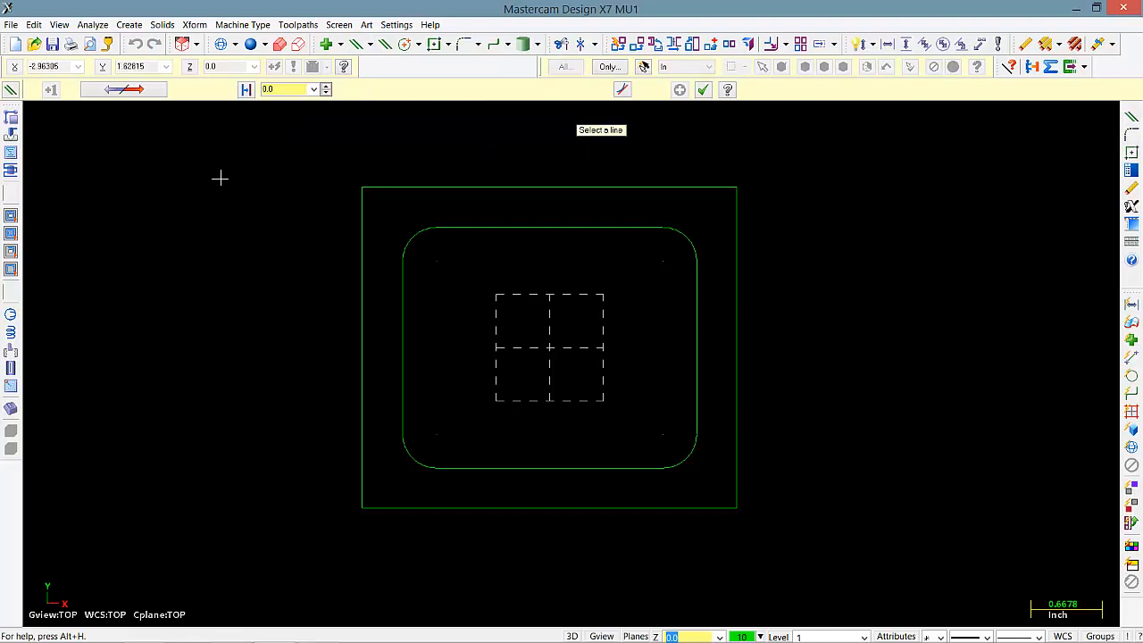
{"action": "left_click", "coordinate": [288, 92]}
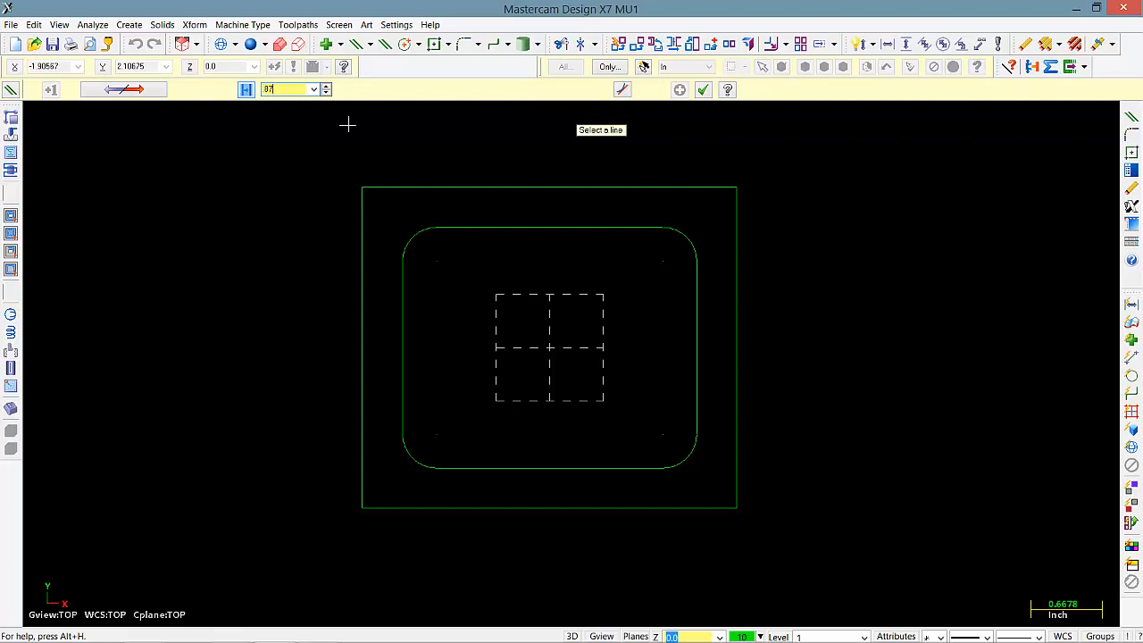
{"action": "left_click", "coordinate": [362, 365]}
{"action": "left_click", "coordinate": [453, 360]}
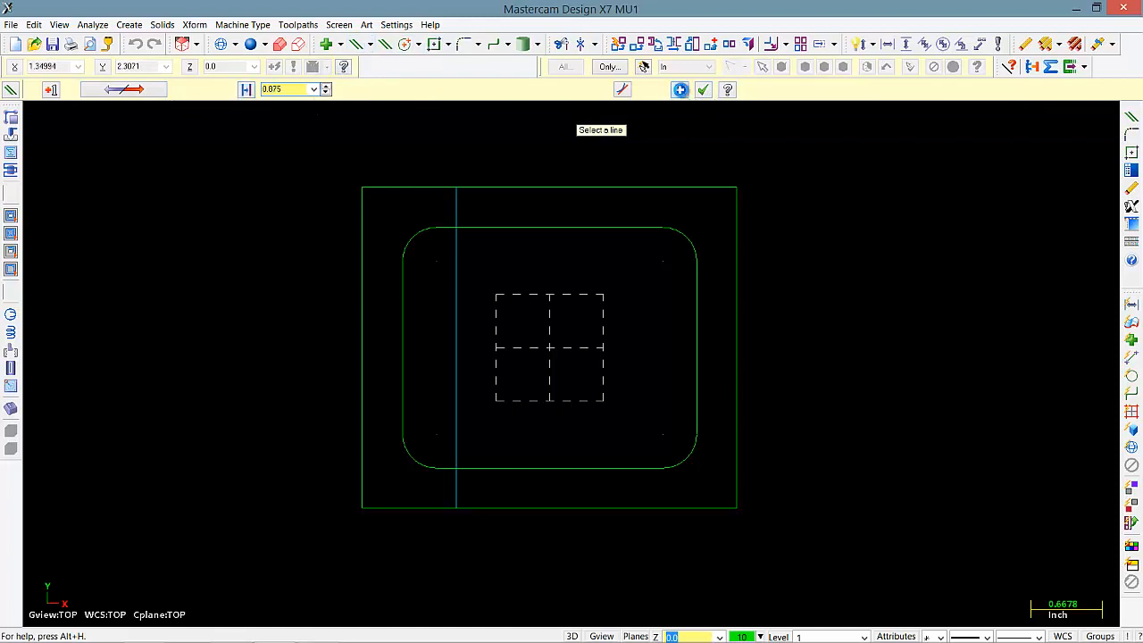
{"action": "left_click", "coordinate": [679, 89]}
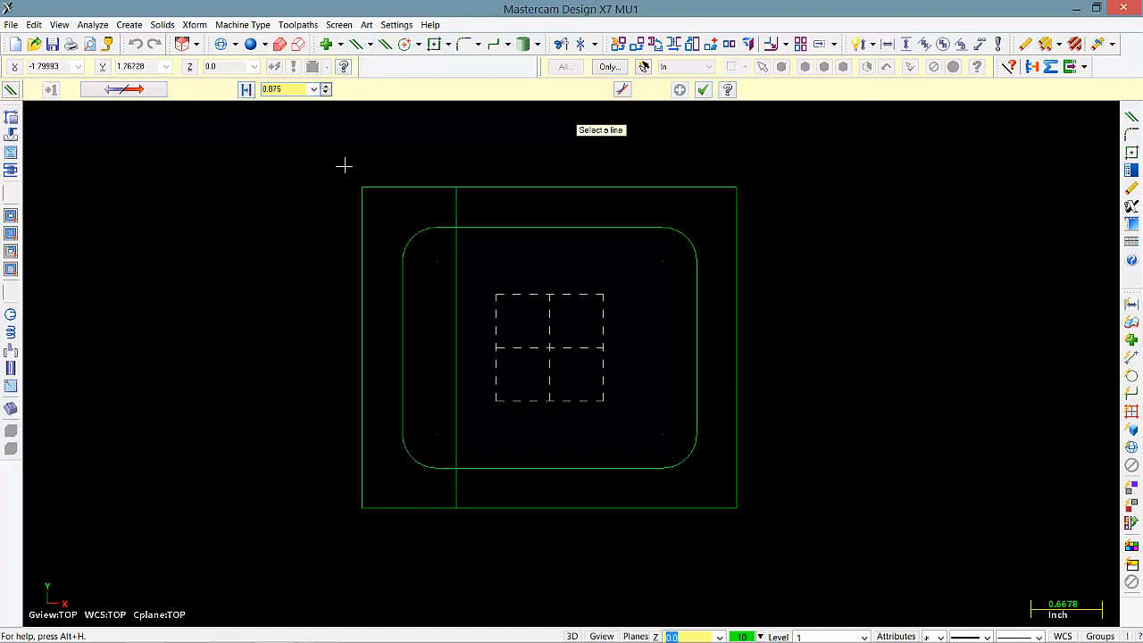
Create a horizontal line parallel to the outer rectangle's bottom edge, offset 1.0 in upward
{"action": "left_click", "coordinate": [497, 509]}
{"action": "left_click", "coordinate": [492, 408]}
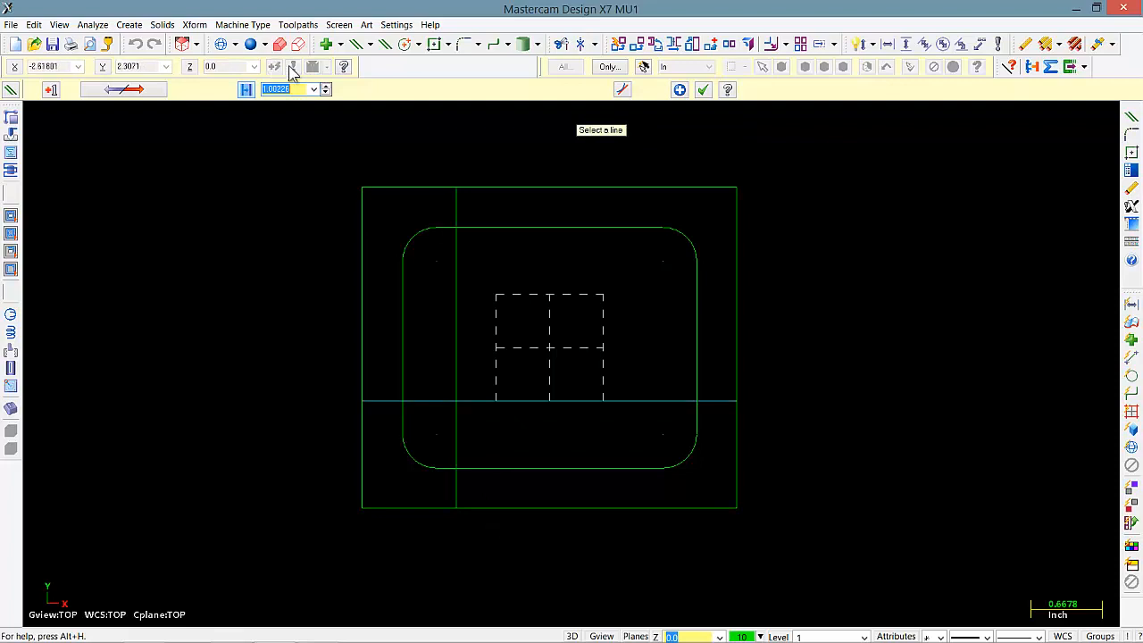
{"action": "type", "text": "1"}
{"action": "key", "text": "Return"}
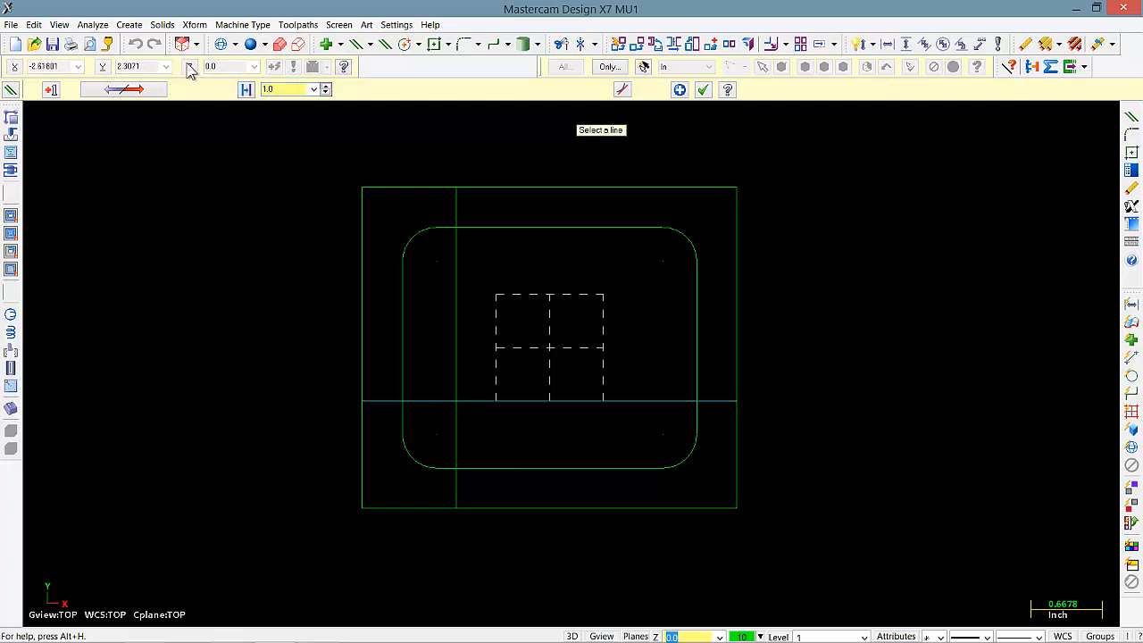
{"action": "left_click", "coordinate": [681, 91]}
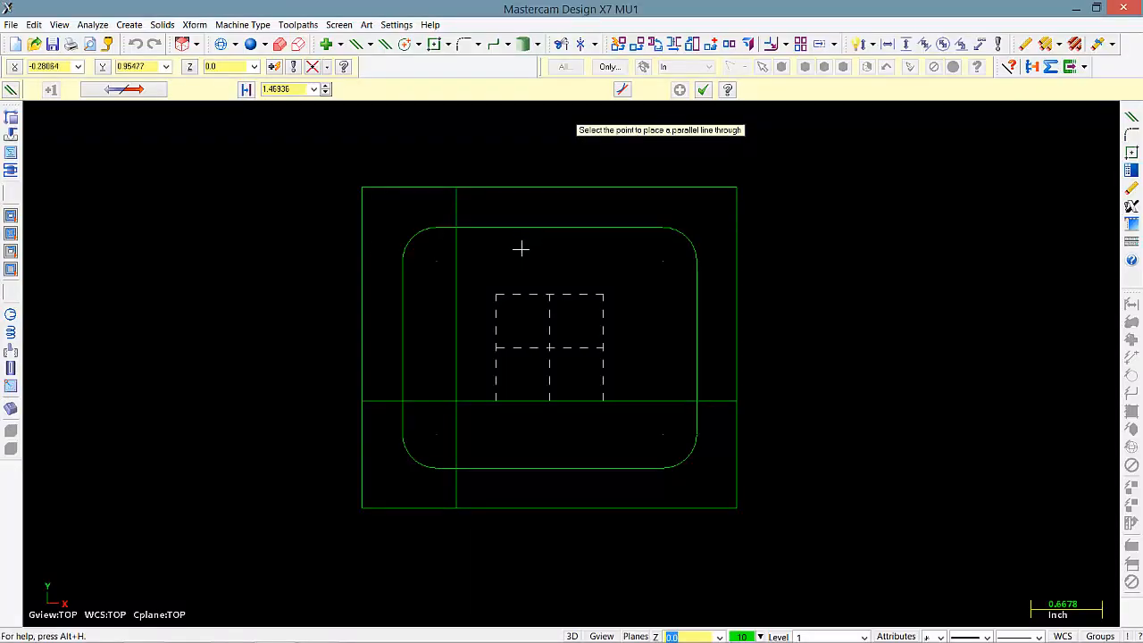
Create a second vertical line parallel to the outer rectangle's left edge, offset 1.1875 in inward
{"action": "left_click", "coordinate": [511, 256]}
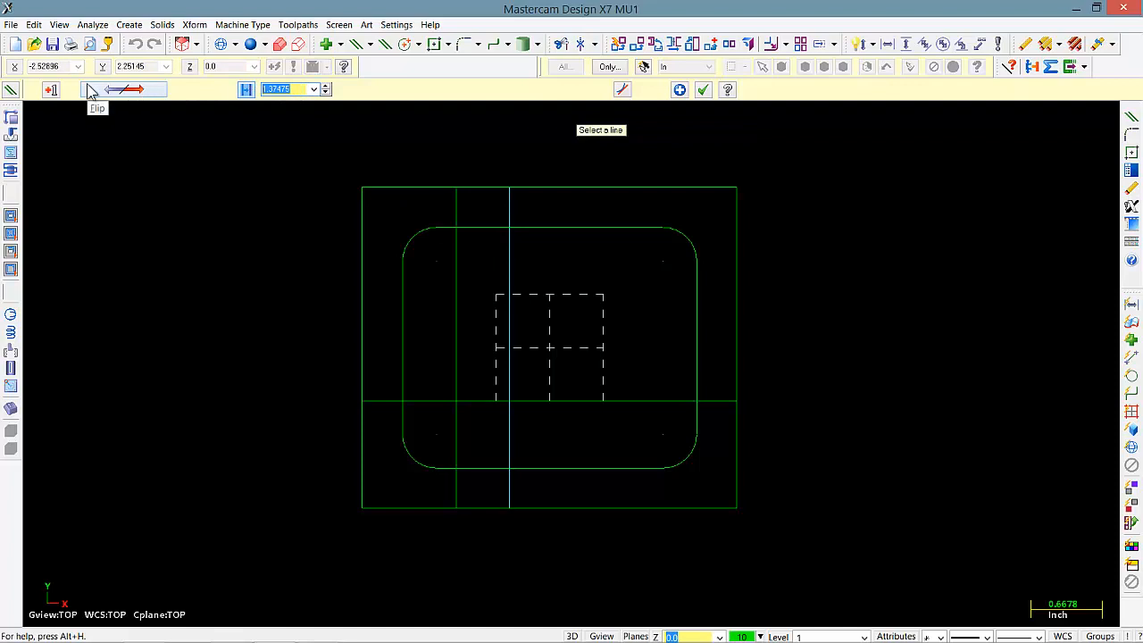
{"action": "key", "text": "BackSpace"}
{"action": "key", "text": "Return"}
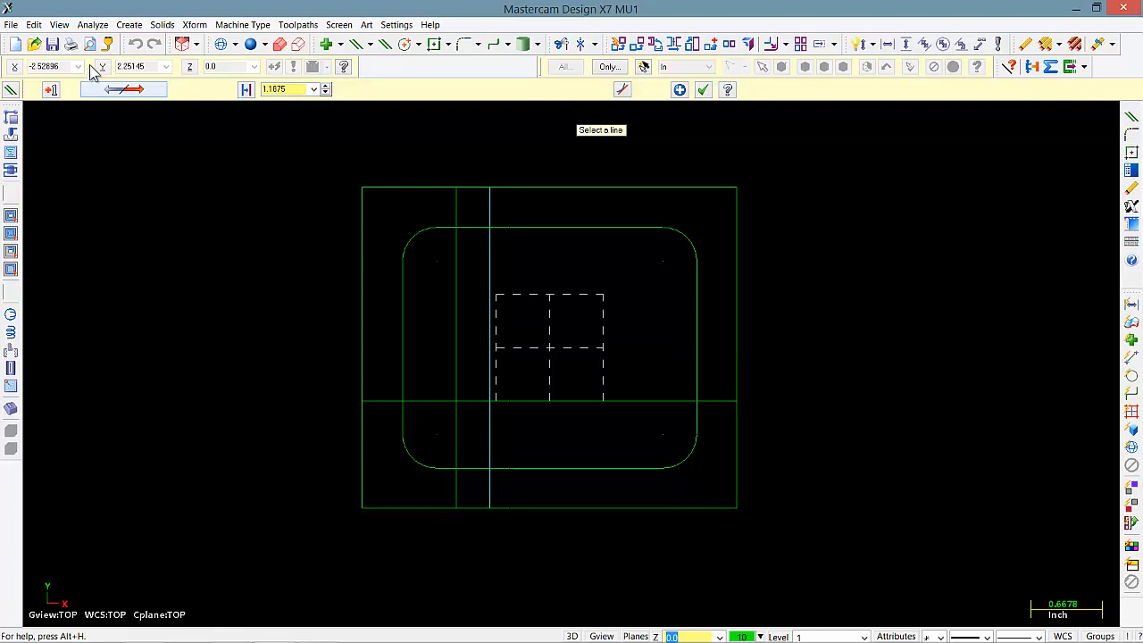
{"action": "left_click", "coordinate": [678, 89]}
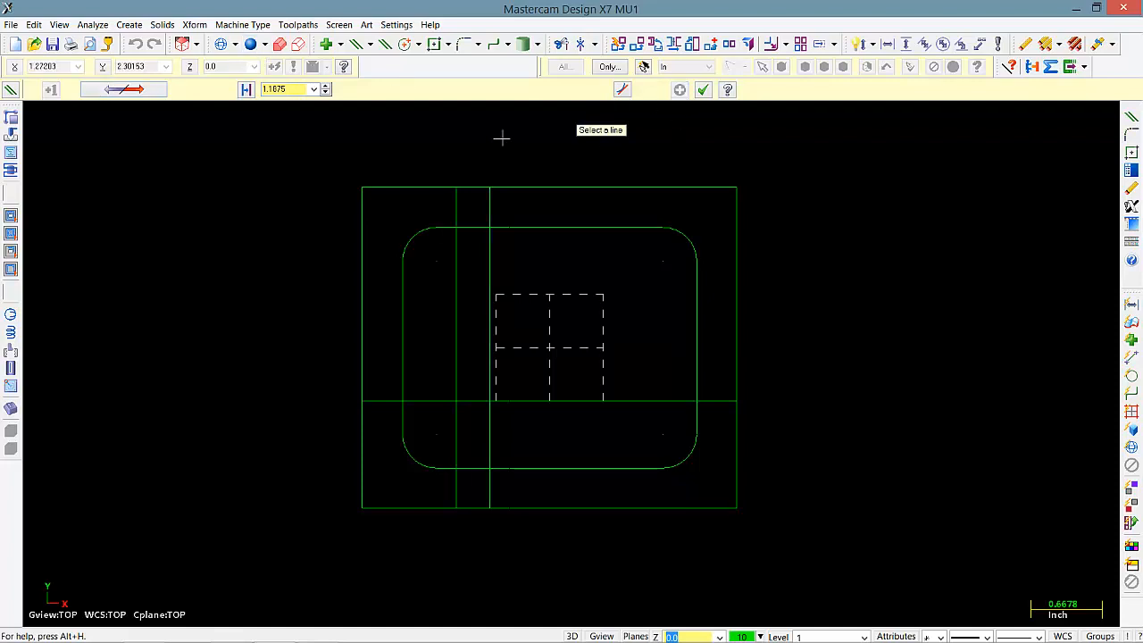
Create a horizontal line parallel to the outer rectangle's top edge, offset 1.0 in downward, and finish the command
{"action": "left_click", "coordinate": [415, 188]}
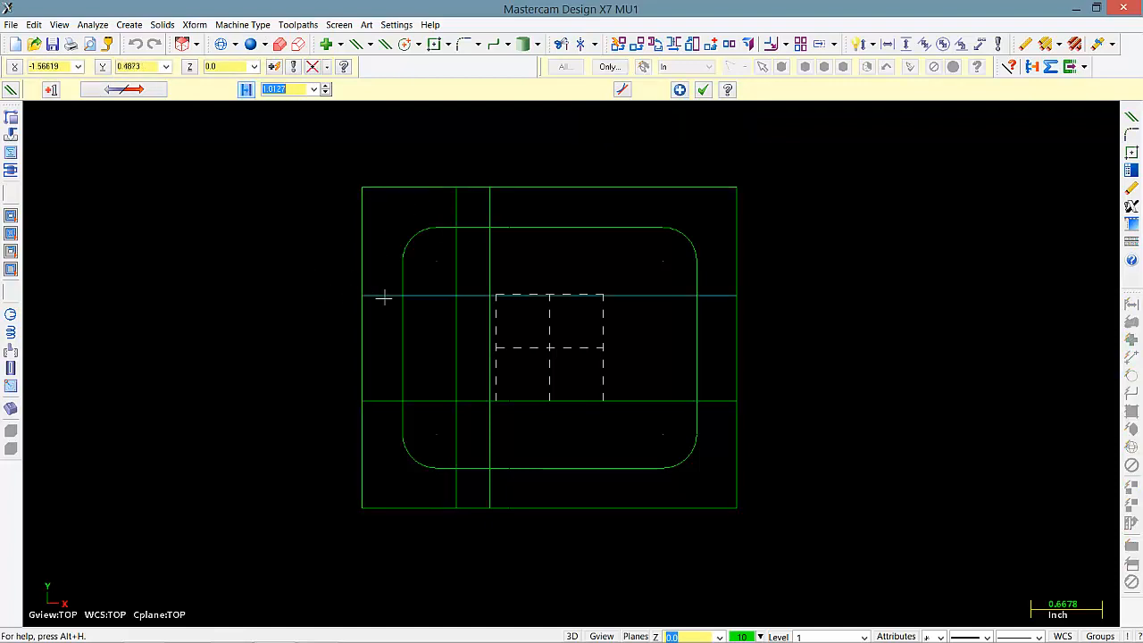
{"action": "left_click", "coordinate": [384, 297]}
{"action": "type", "text": "1.0"}
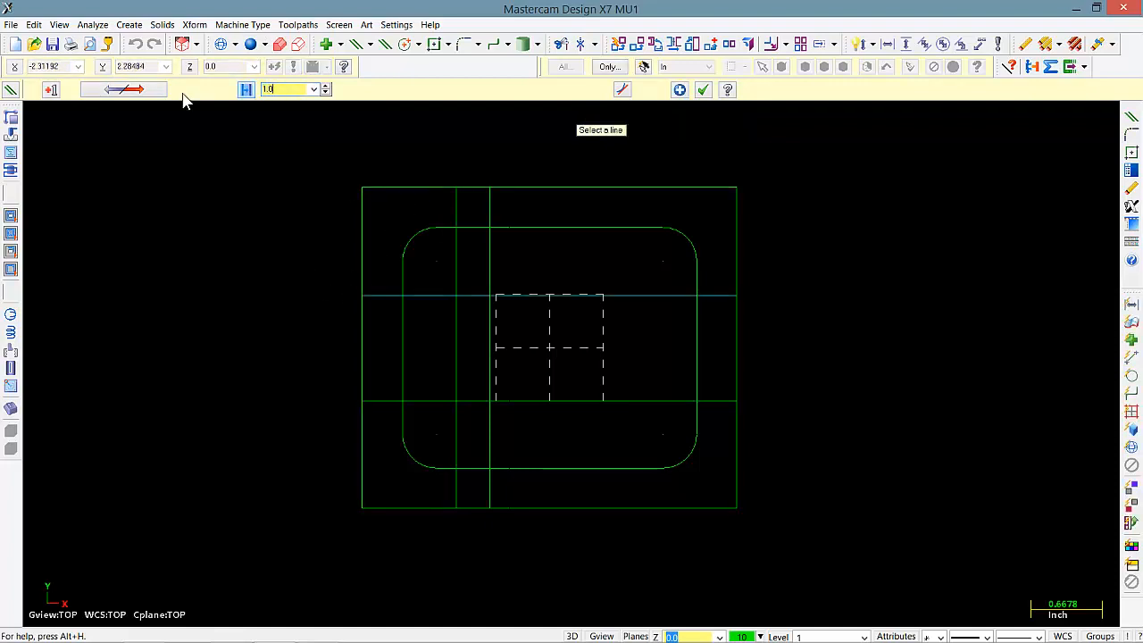
{"action": "key", "text": "Return"}
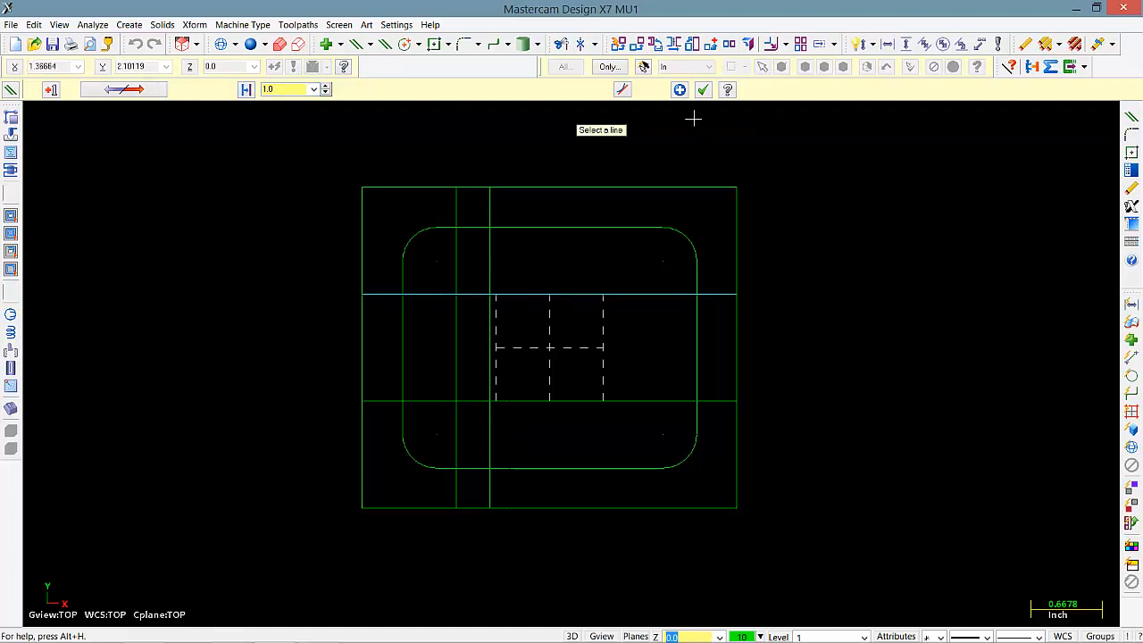
{"action": "left_click", "coordinate": [681, 91]}
{"action": "left_click", "coordinate": [703, 91]}
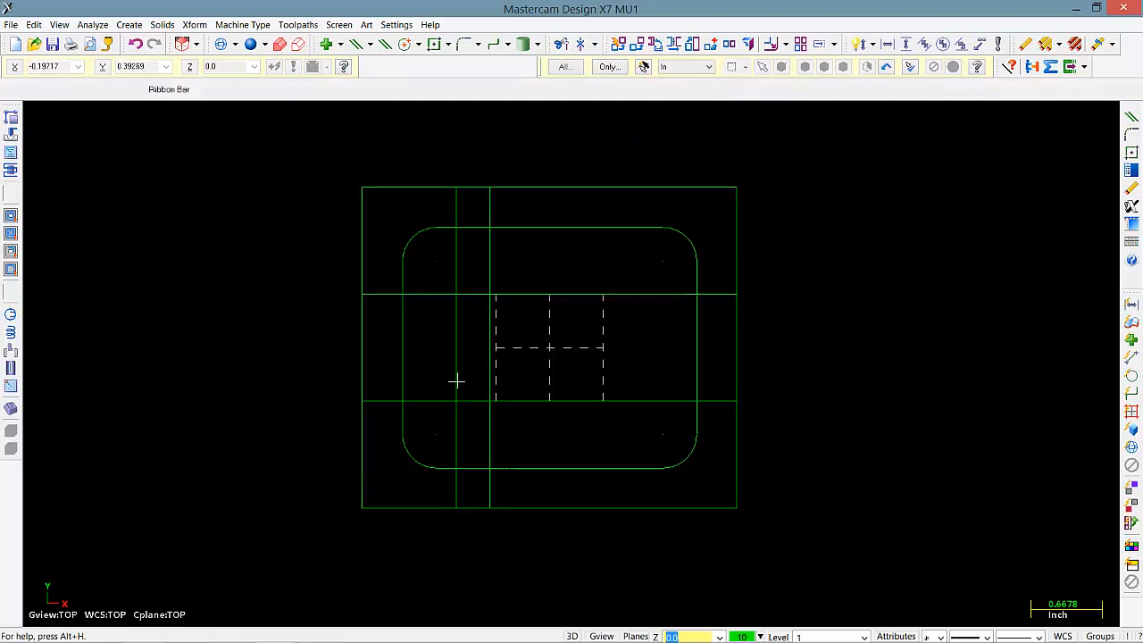
Place points where the 0.875 in vertical line meets the lower horizontal line and where the 1.1875 in vertical line meets the upper one
{"action": "scroll", "coordinate": [530, 370], "scroll_direction": "up", "scroll_amount": 2}
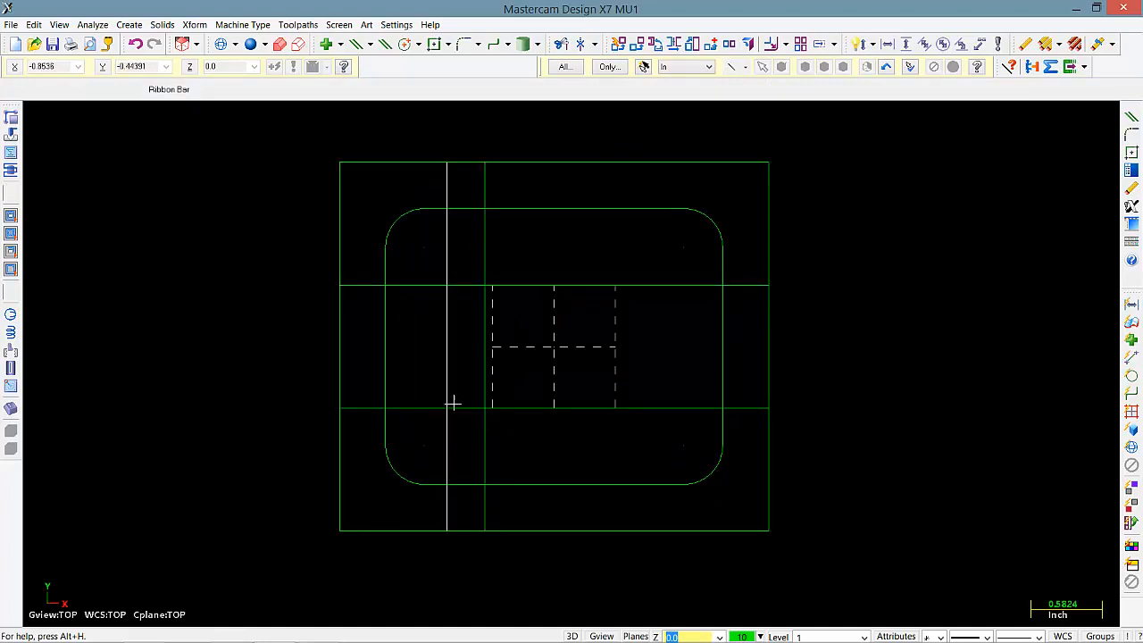
{"action": "left_click", "coordinate": [327, 46]}
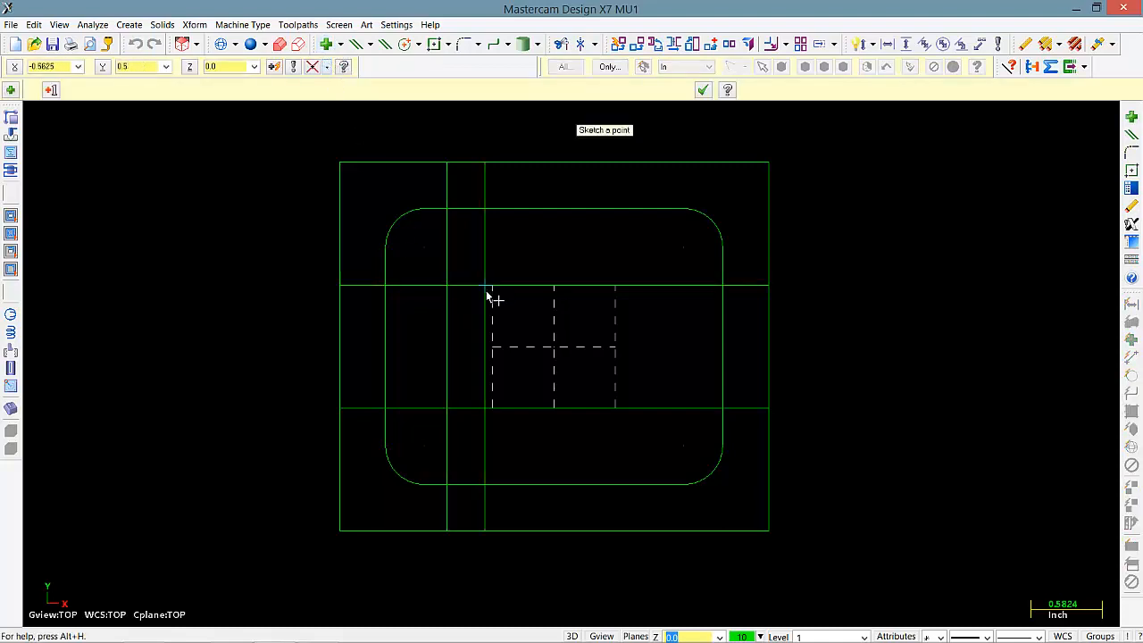
{"action": "scroll", "coordinate": [579, 378], "scroll_direction": "down", "scroll_amount": 1}
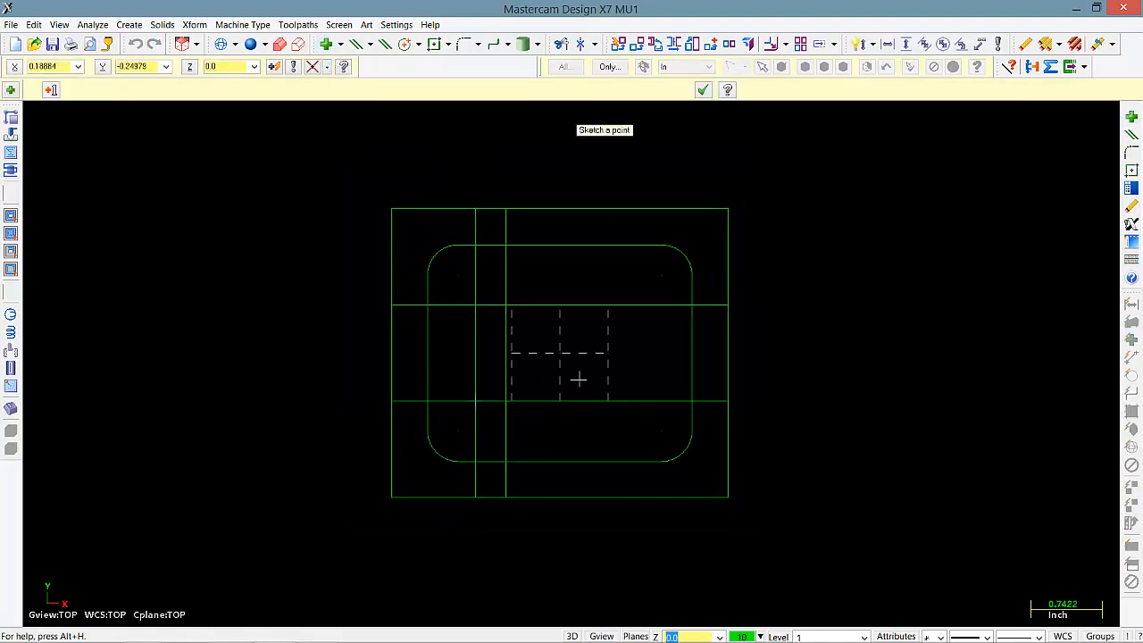
{"action": "scroll", "coordinate": [549, 369], "scroll_direction": "up", "scroll_amount": 1}
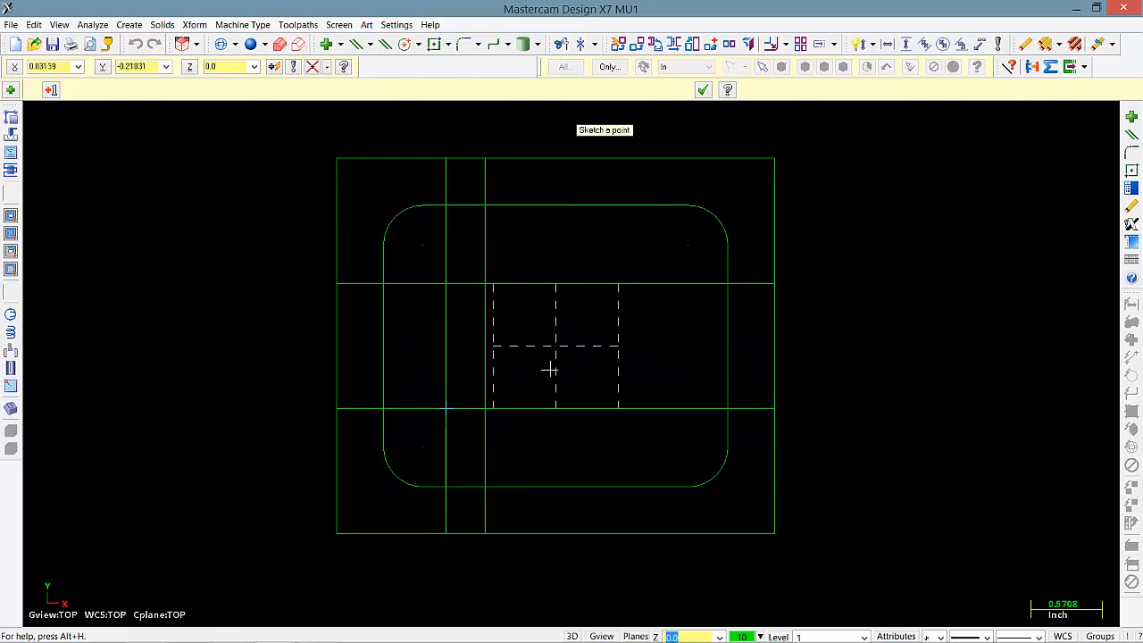
{"action": "left_click", "coordinate": [703, 89]}
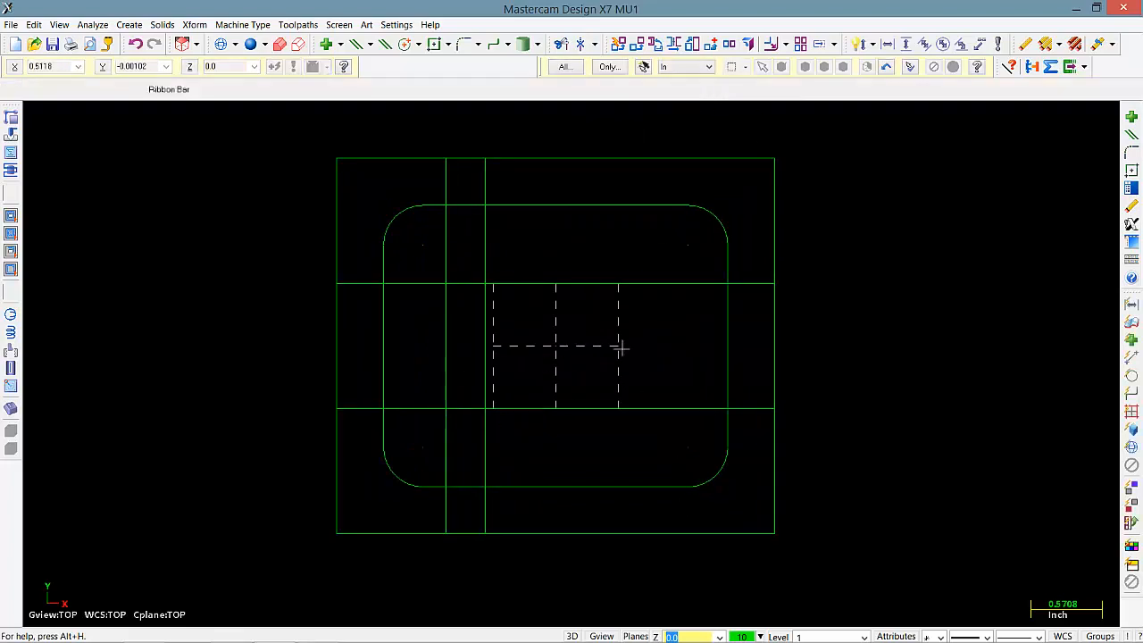
Delete the two horizontal and two vertical construction lines, keeping the two points
{"action": "left_click", "coordinate": [613, 409]}
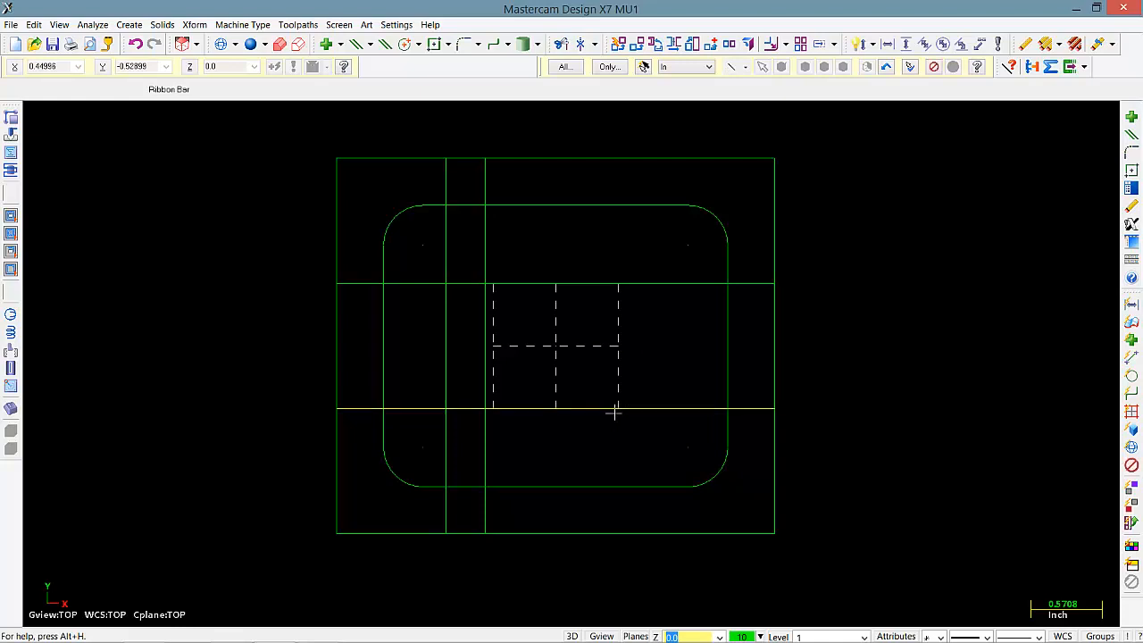
{"action": "left_click", "coordinate": [595, 282]}
{"action": "left_click", "coordinate": [487, 245]}
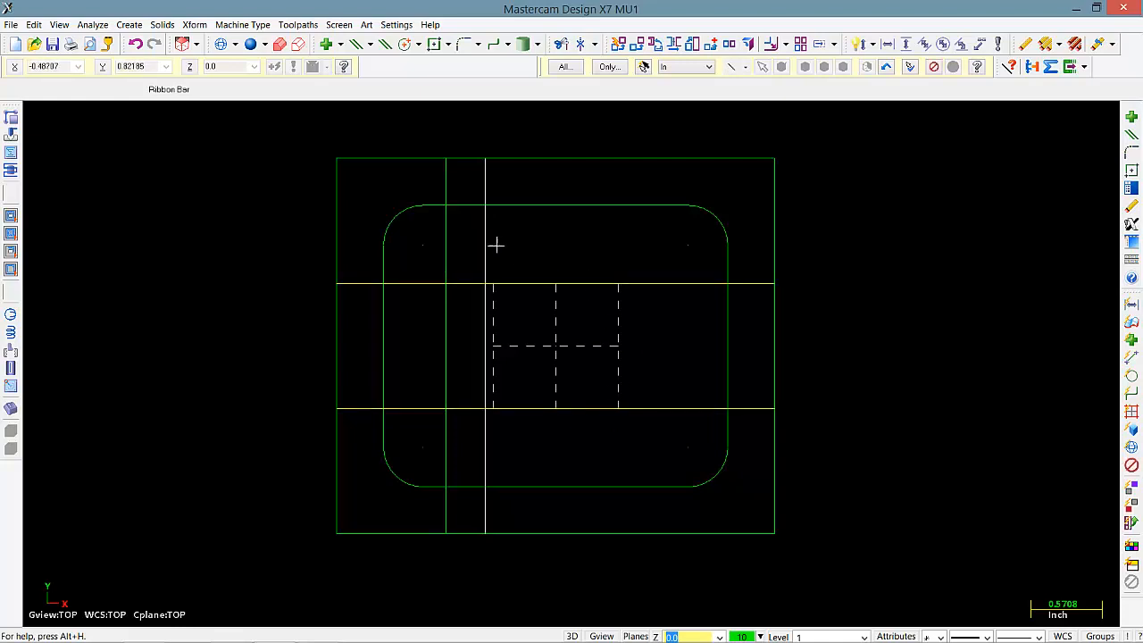
{"action": "left_click", "coordinate": [447, 243]}
{"action": "key", "text": "Delete"}
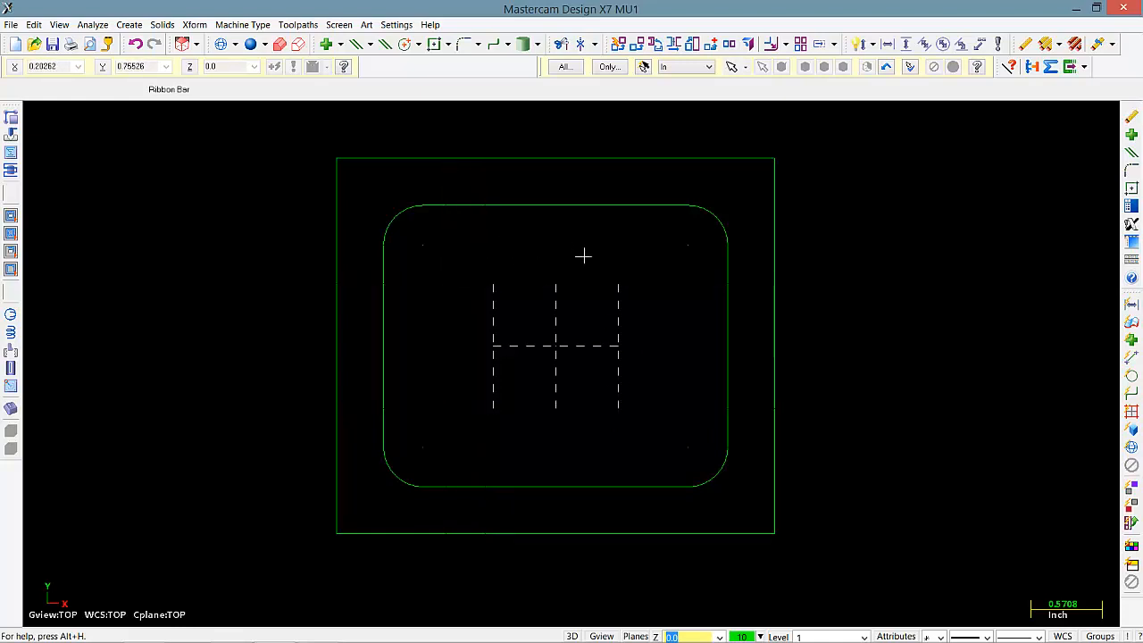
Copy both points 1.375 in along X with Translate, then leave the command
{"action": "scroll", "coordinate": [574, 324], "scroll_direction": "down", "scroll_amount": 1}
{"action": "scroll", "coordinate": [521, 359], "scroll_direction": "up", "scroll_amount": 1}
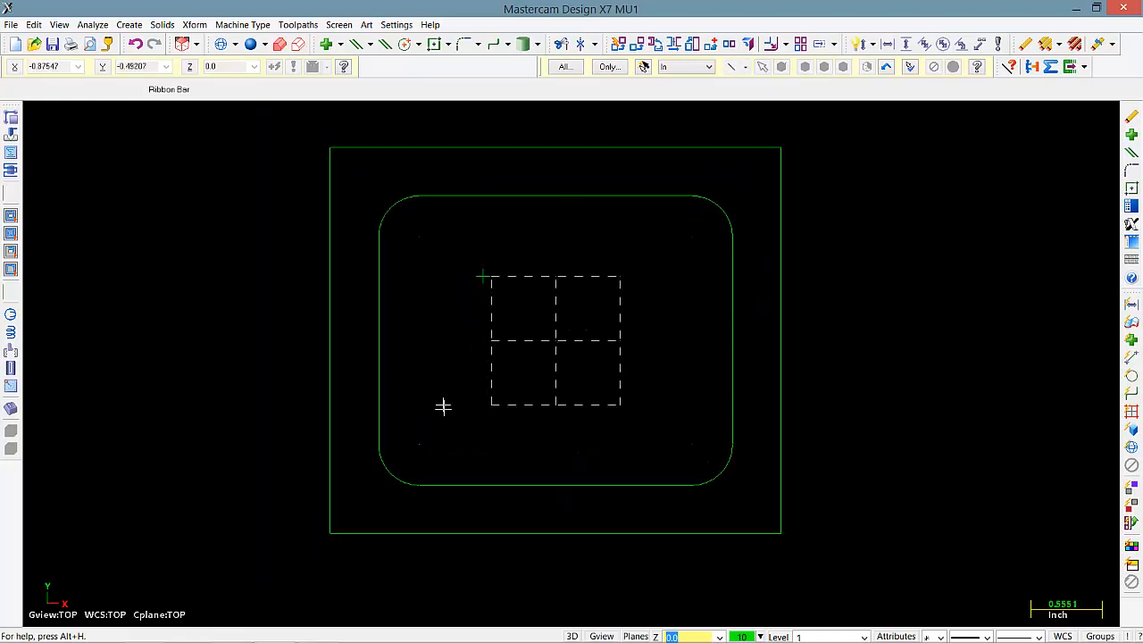
{"action": "scroll", "coordinate": [520, 391], "scroll_direction": "up", "scroll_amount": 1}
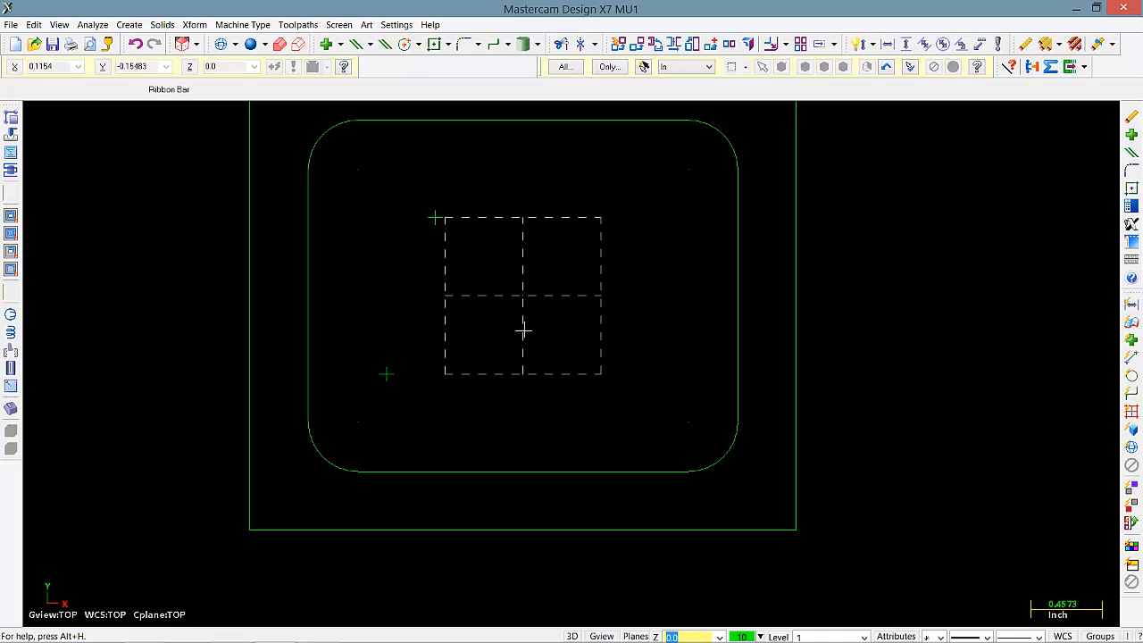
{"action": "scroll", "coordinate": [527, 330], "scroll_direction": "down", "scroll_amount": 3}
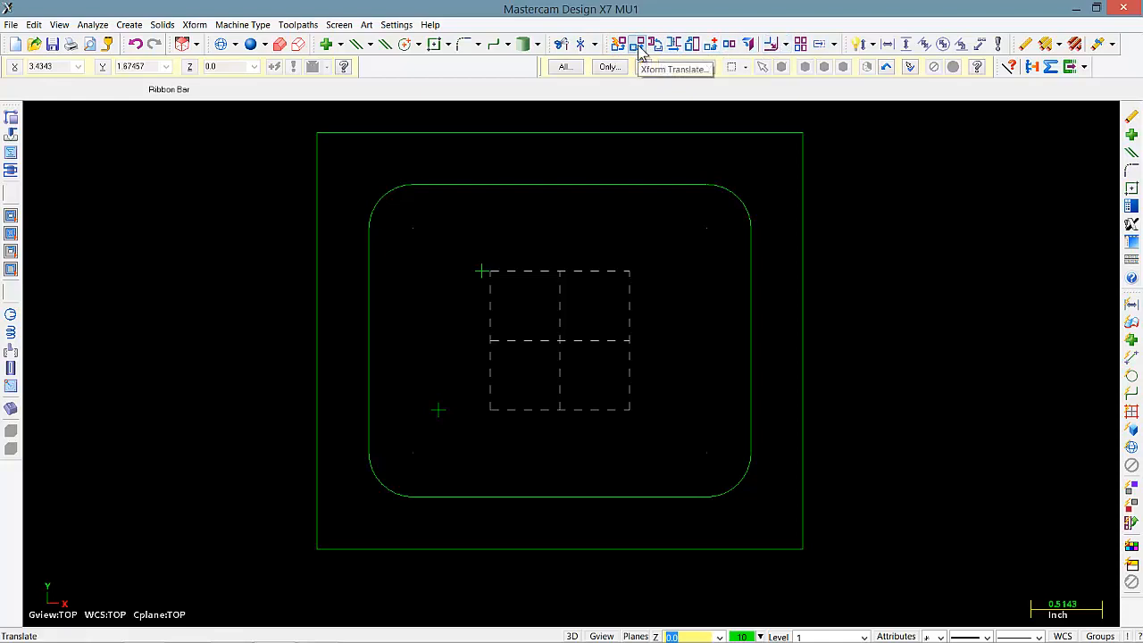
{"action": "left_click", "coordinate": [639, 46]}
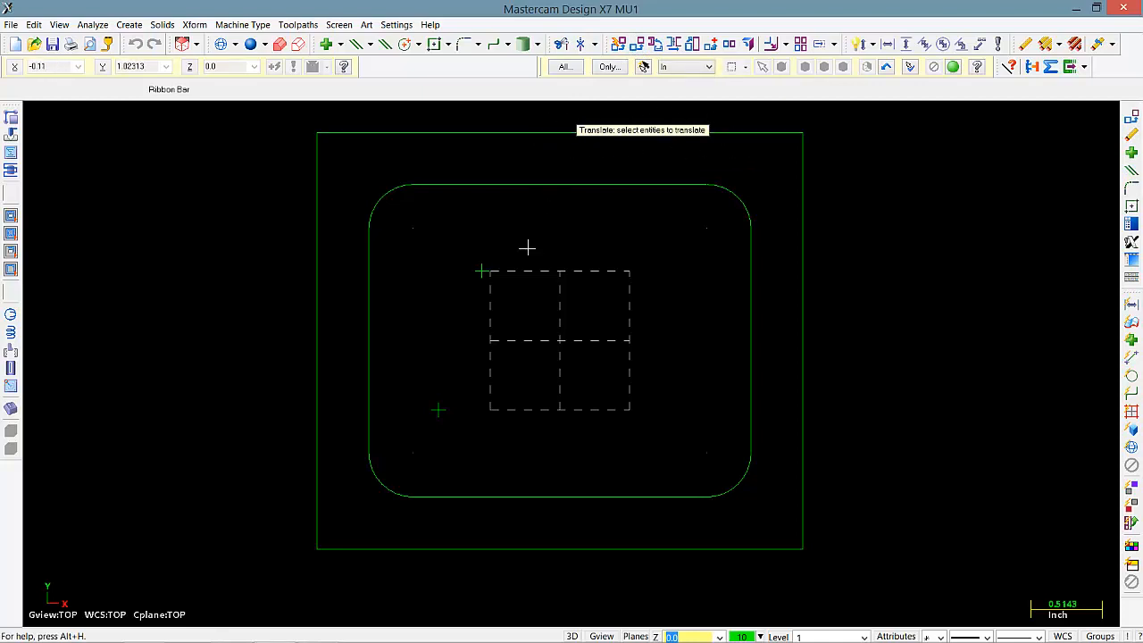
{"action": "left_click", "coordinate": [481, 271]}
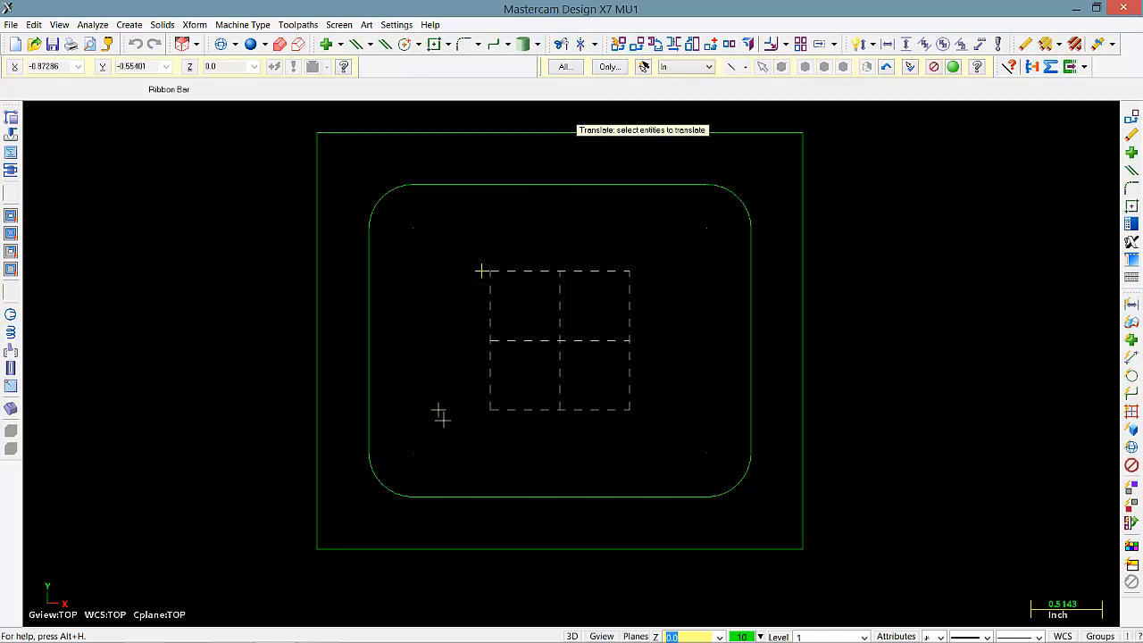
{"action": "right_click", "coordinate": [535, 323]}
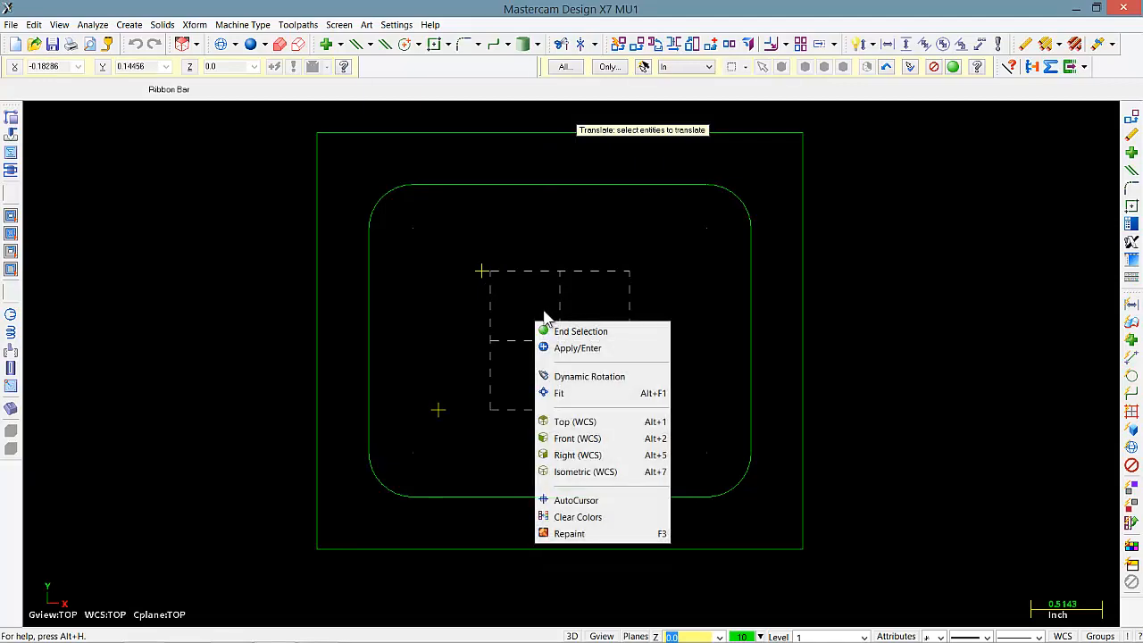
{"action": "left_click", "coordinate": [589, 332]}
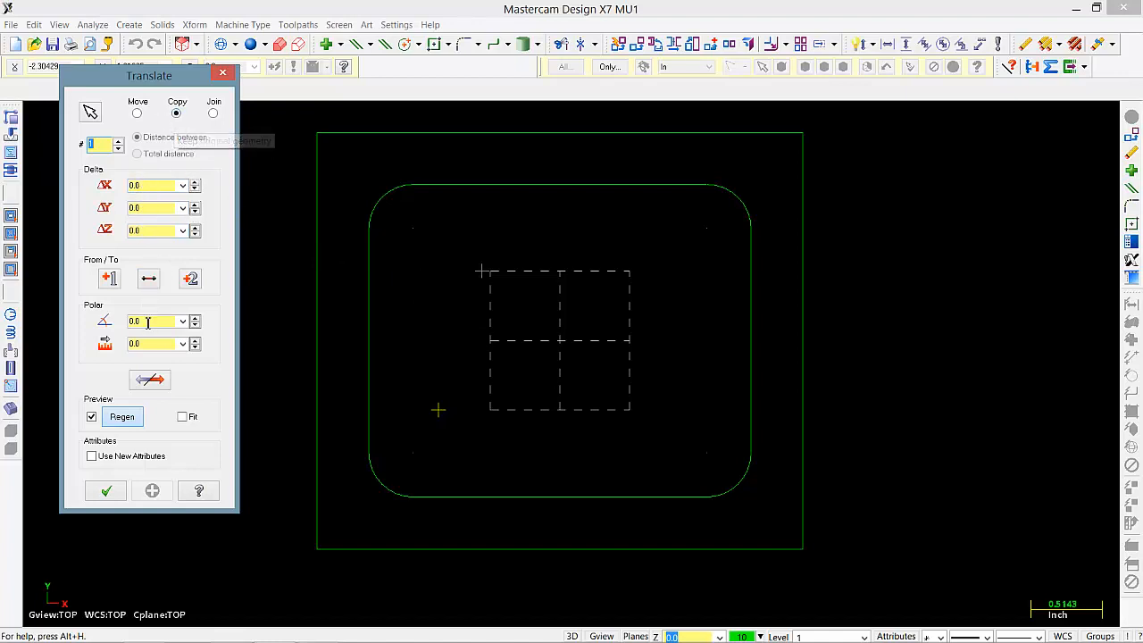
{"action": "left_click", "coordinate": [154, 185]}
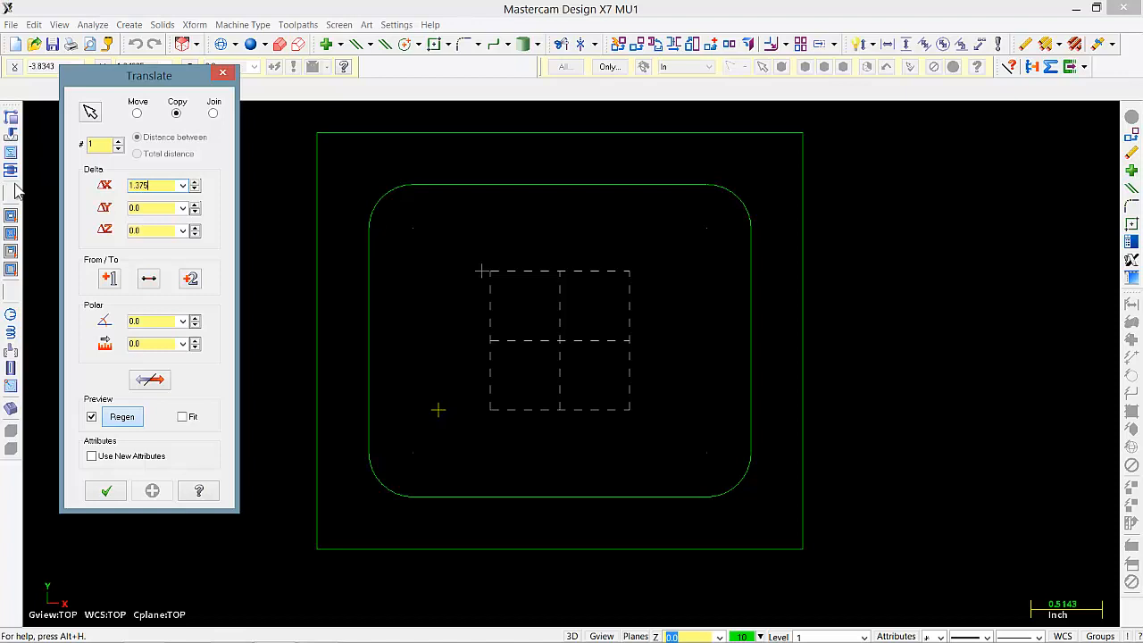
{"action": "key", "text": "Return"}
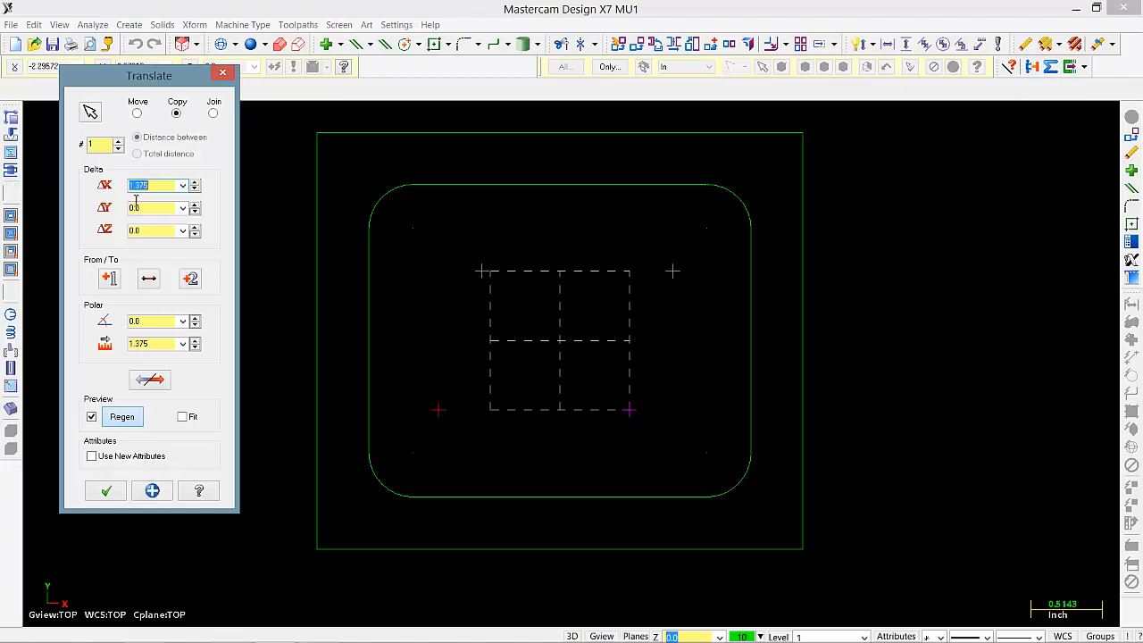
{"action": "left_click", "coordinate": [151, 493]}
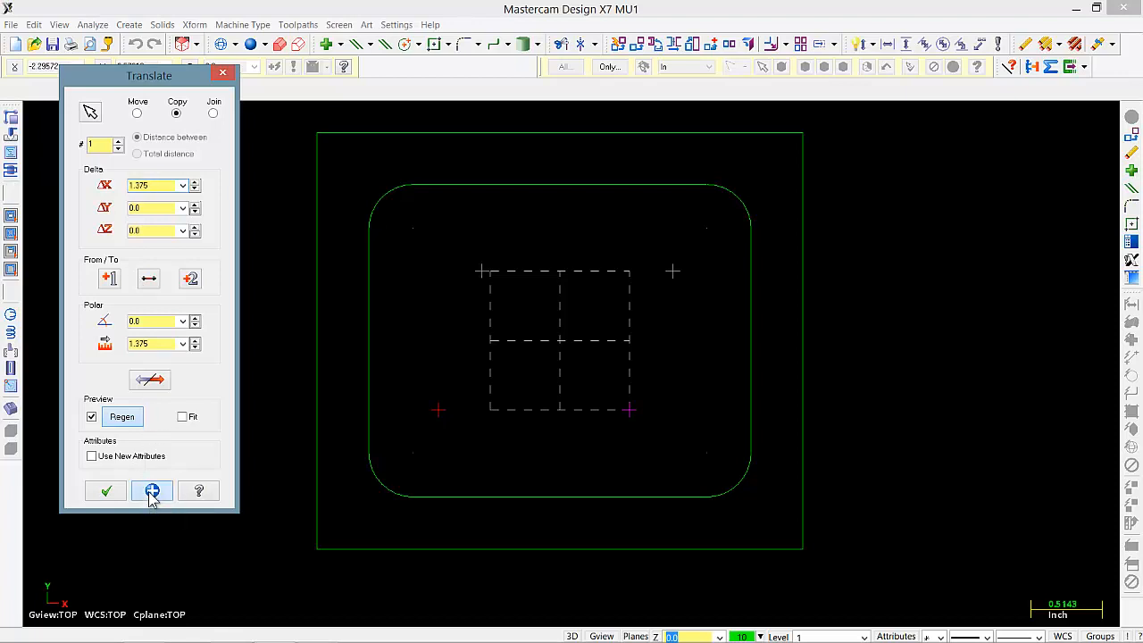
{"action": "scroll", "coordinate": [630, 412], "scroll_direction": "down", "scroll_amount": 2}
{"action": "middle_click_drag", "start_coordinate": [630, 411], "coordinate": [556, 408]}
{"action": "scroll", "coordinate": [555, 379], "scroll_direction": "up", "scroll_amount": 2}
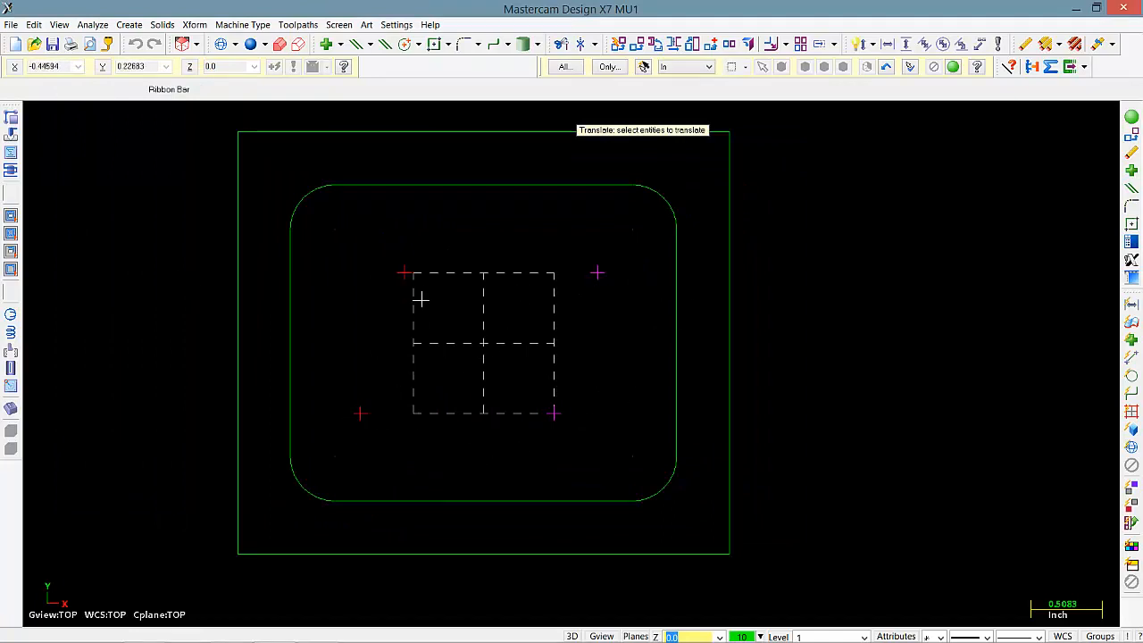
{"action": "key", "text": "Escape"}
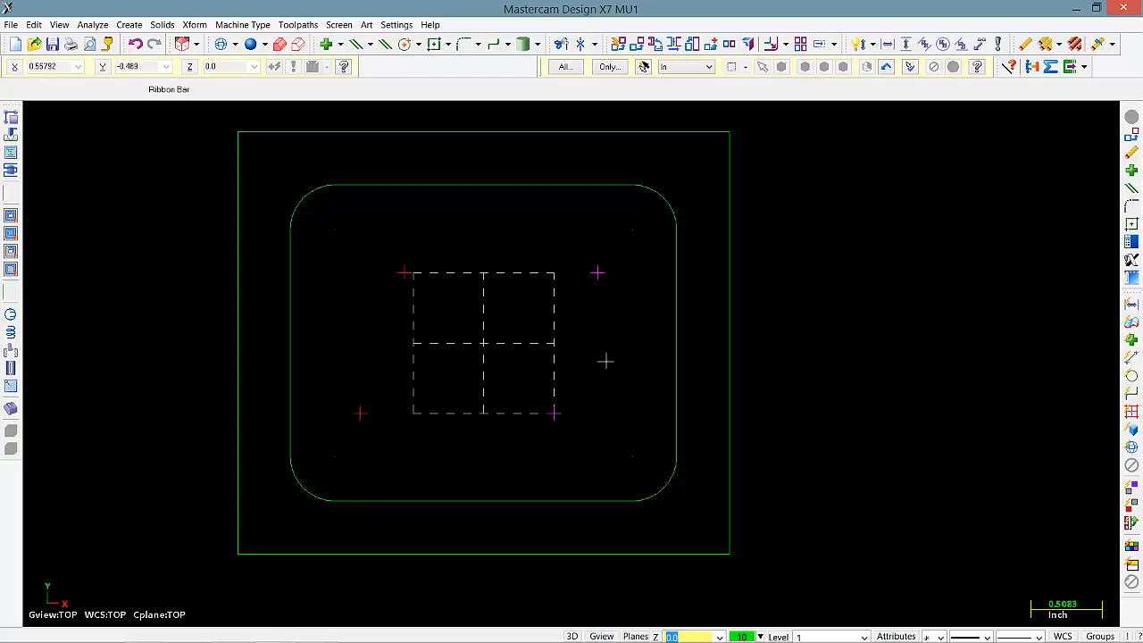
Clear the transformation colors from the original and copied points
{"action": "scroll", "coordinate": [515, 342], "scroll_direction": "down", "scroll_amount": 1}
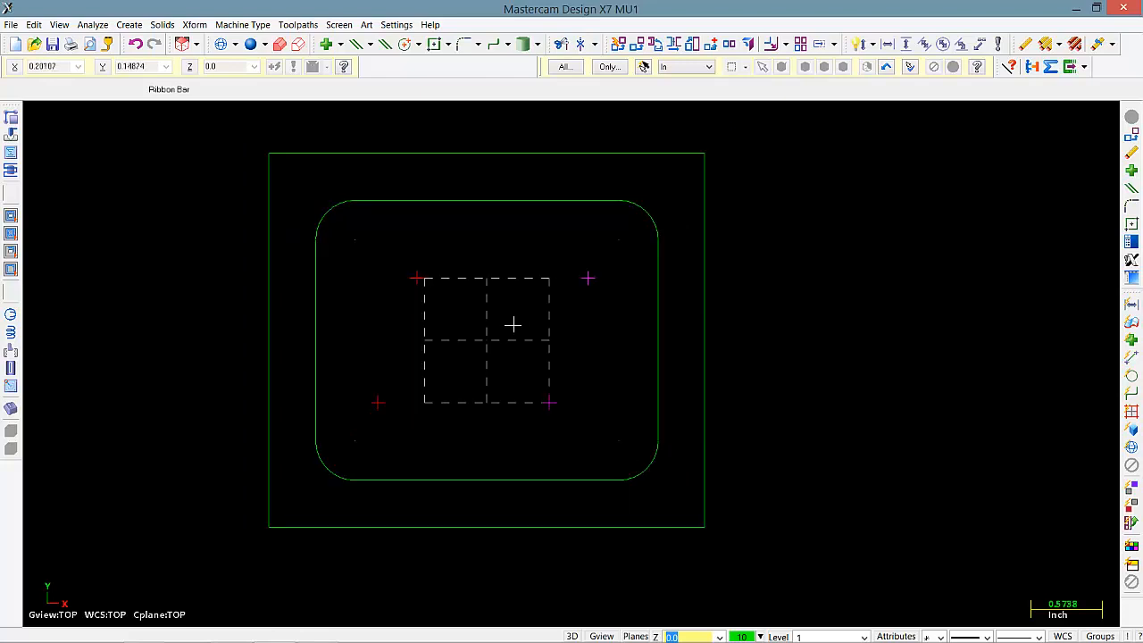
{"action": "right_click", "coordinate": [488, 249]}
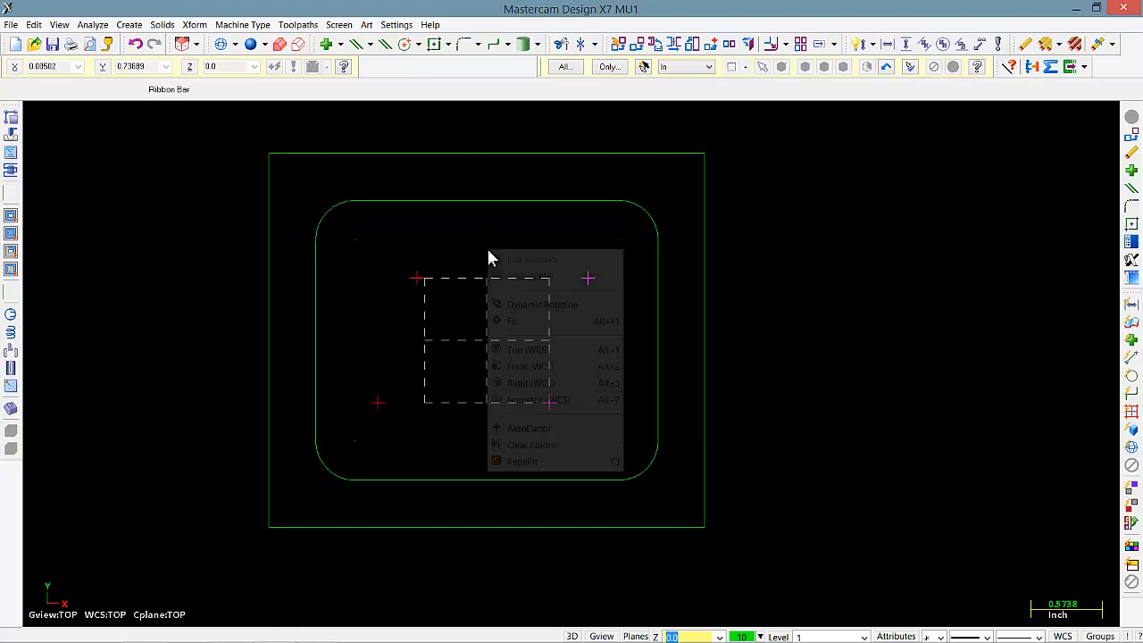
{"action": "left_click", "coordinate": [532, 445]}
{"action": "scroll", "coordinate": [453, 314], "scroll_direction": "down", "scroll_amount": 1}
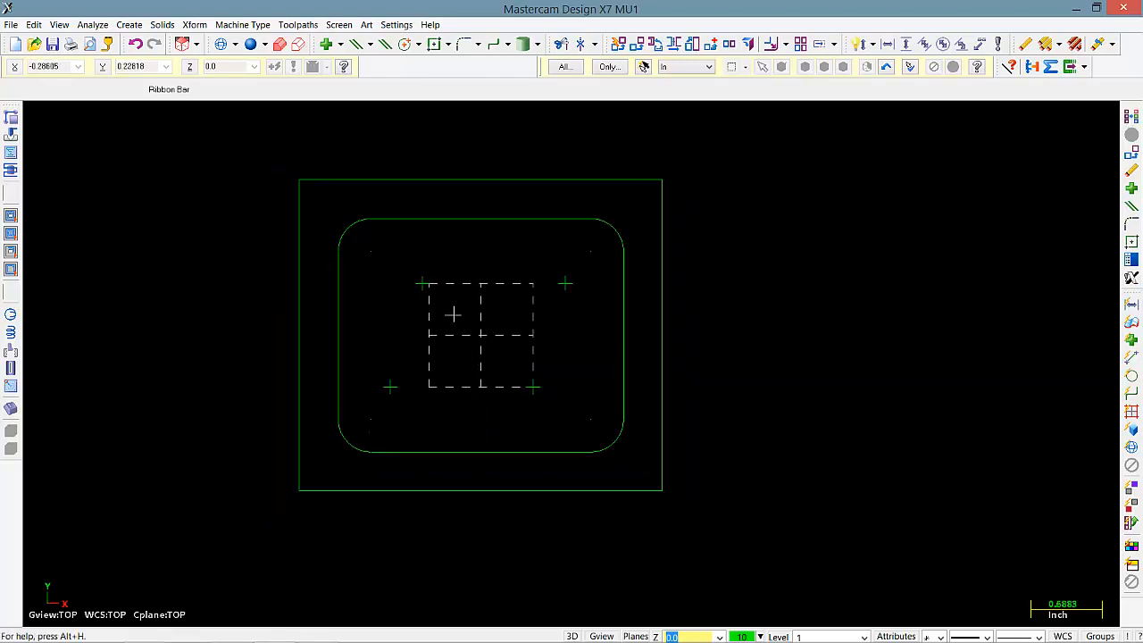
Draw endpoint lines joining the lower-left point to the upper-left point and the upper-right point to the lower-right point
{"action": "middle_click_drag", "start_coordinate": [464, 327], "coordinate": [471, 304]}
{"action": "scroll", "coordinate": [471, 303], "scroll_direction": "up", "scroll_amount": 1}
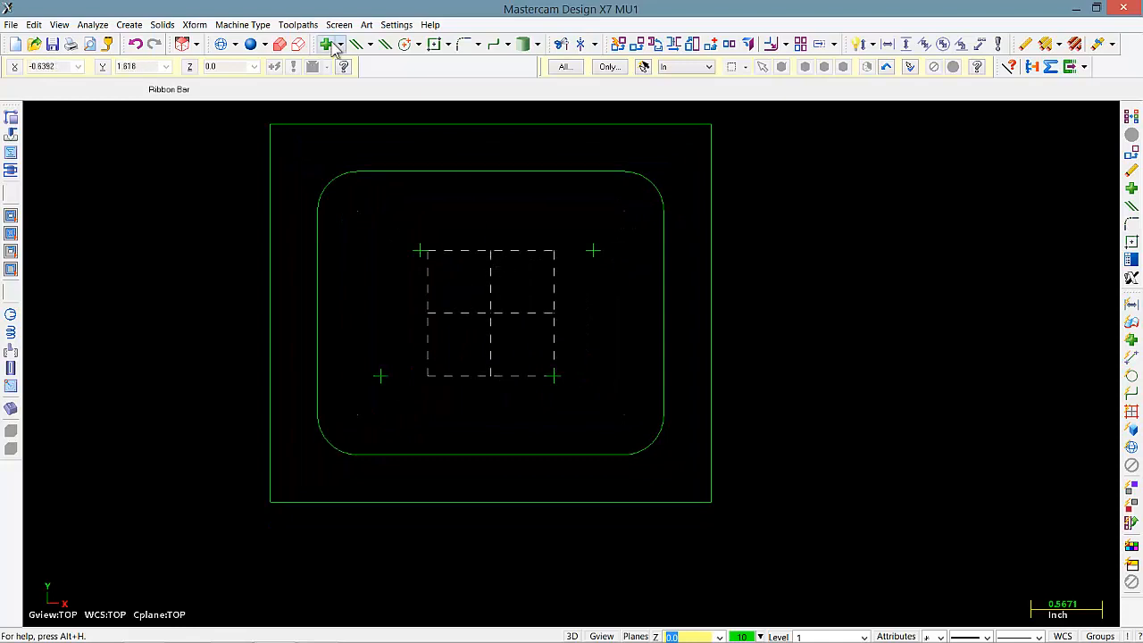
{"action": "left_click", "coordinate": [373, 48]}
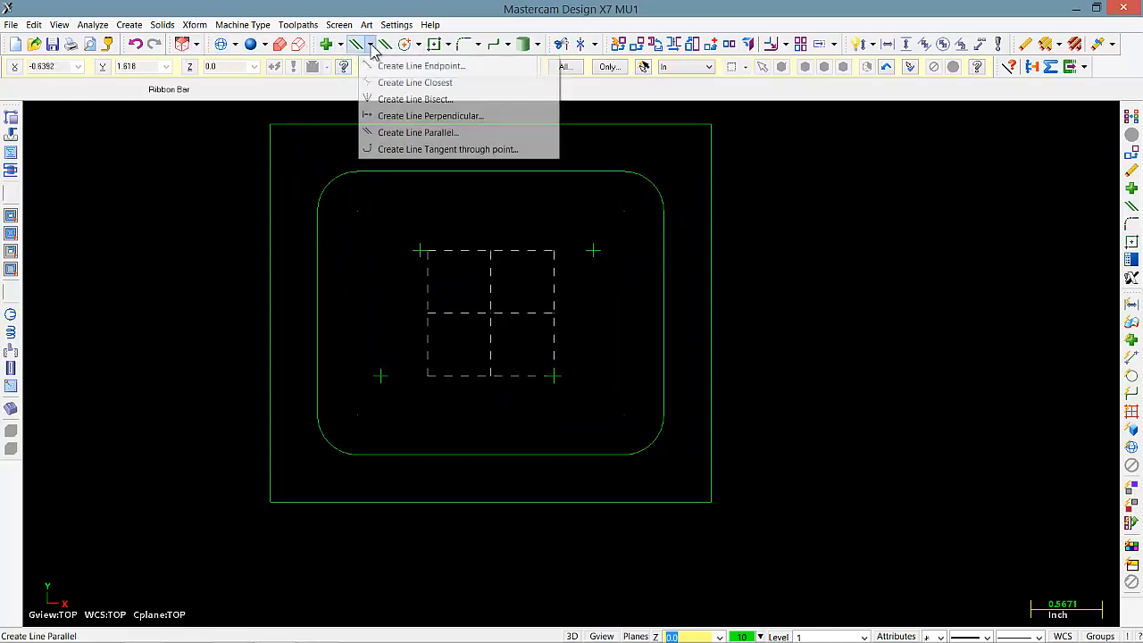
{"action": "left_click", "coordinate": [386, 65]}
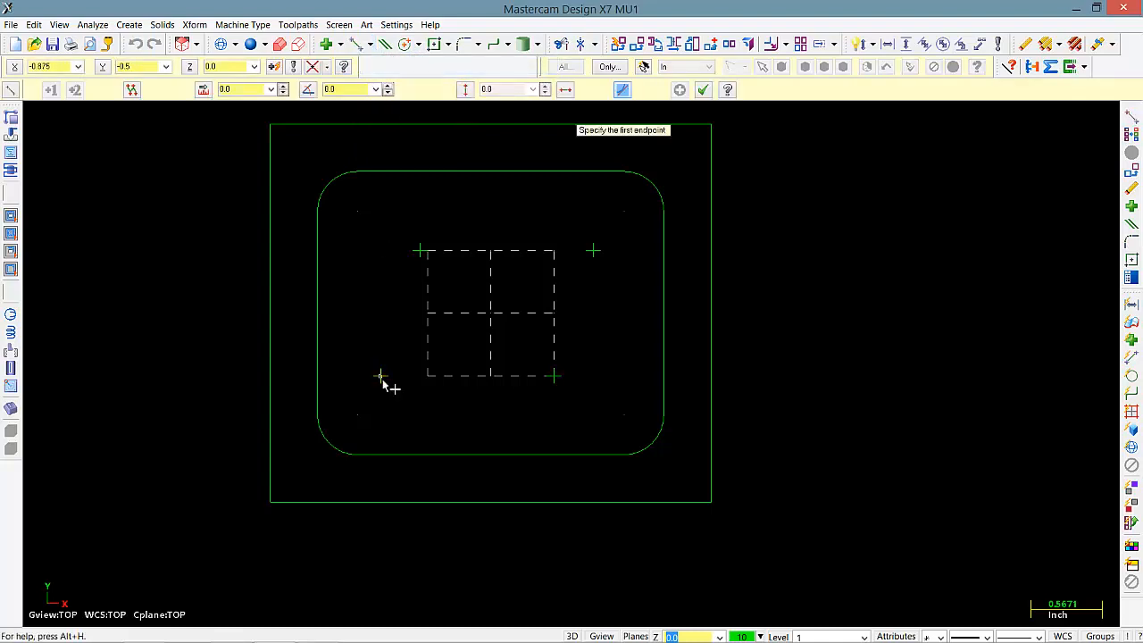
{"action": "left_click", "coordinate": [380, 377]}
{"action": "left_click", "coordinate": [421, 252]}
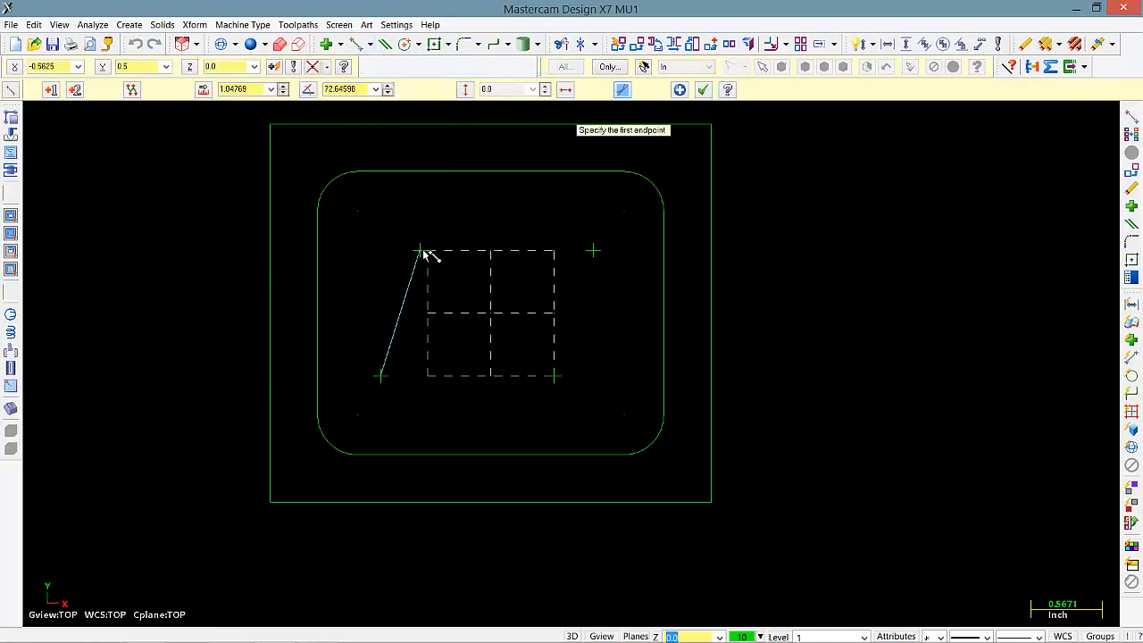
{"action": "left_click", "coordinate": [593, 252]}
{"action": "left_click", "coordinate": [551, 376]}
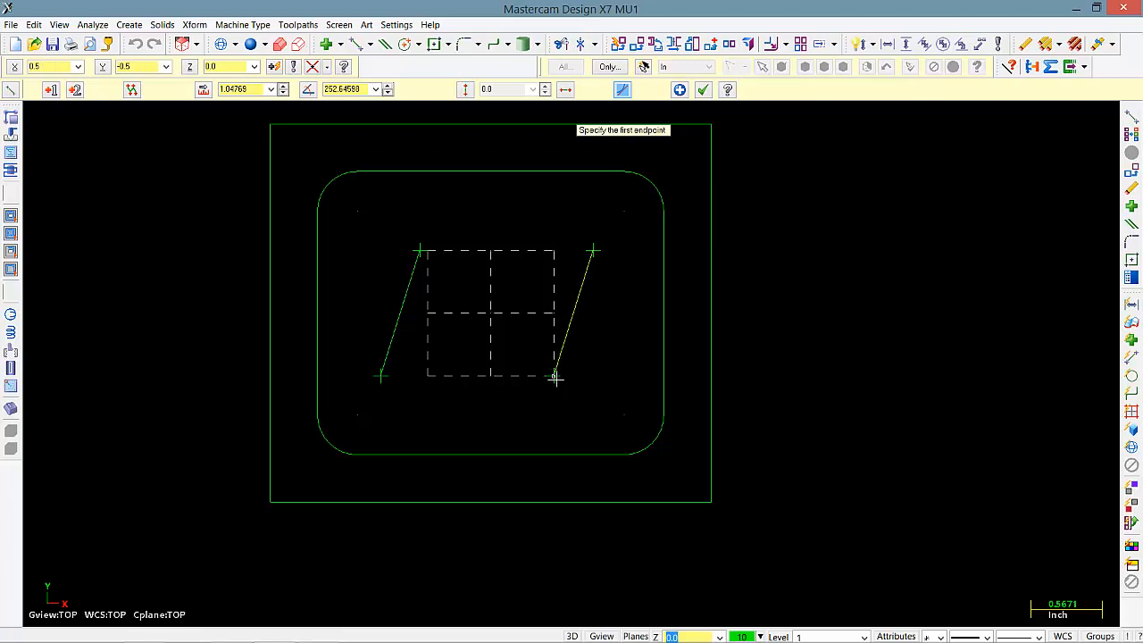
Close the parallelogram with horizontal endpoint lines between its two lower points and its two upper points, then leave the line command
{"action": "left_click", "coordinate": [555, 377]}
{"action": "left_click", "coordinate": [382, 376]}
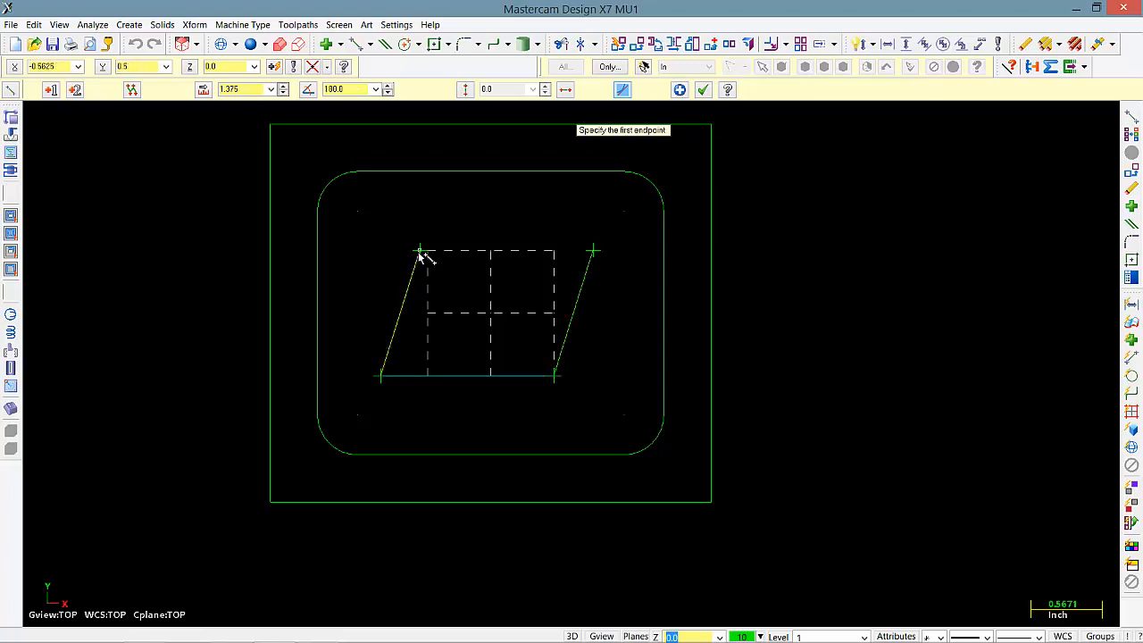
{"action": "left_click", "coordinate": [420, 252]}
{"action": "left_click", "coordinate": [593, 252]}
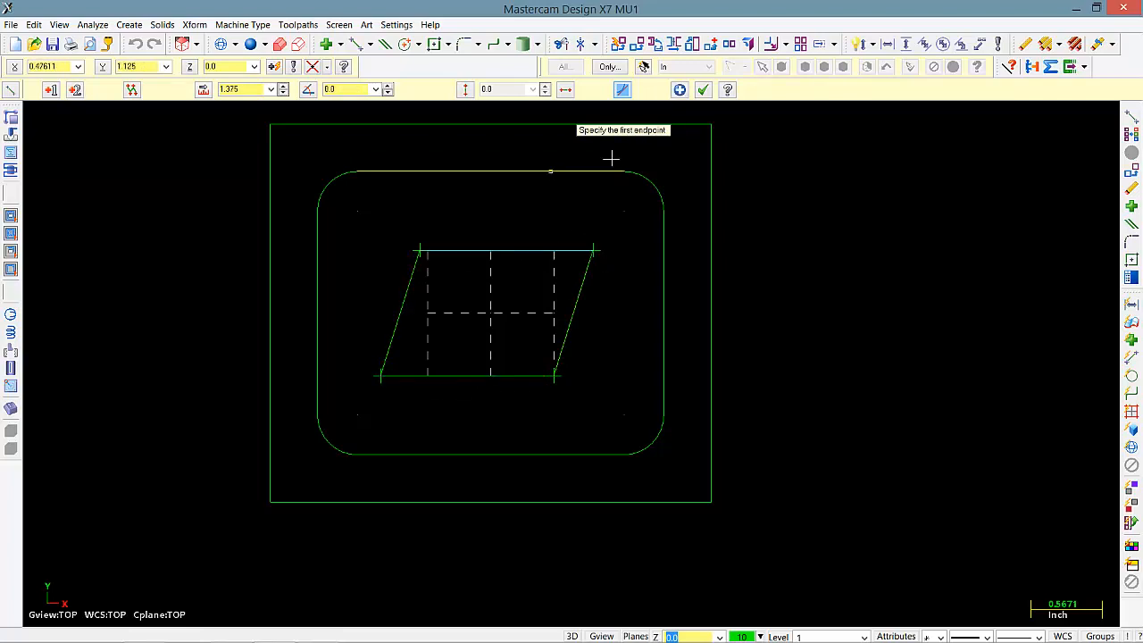
{"action": "left_click", "coordinate": [679, 89]}
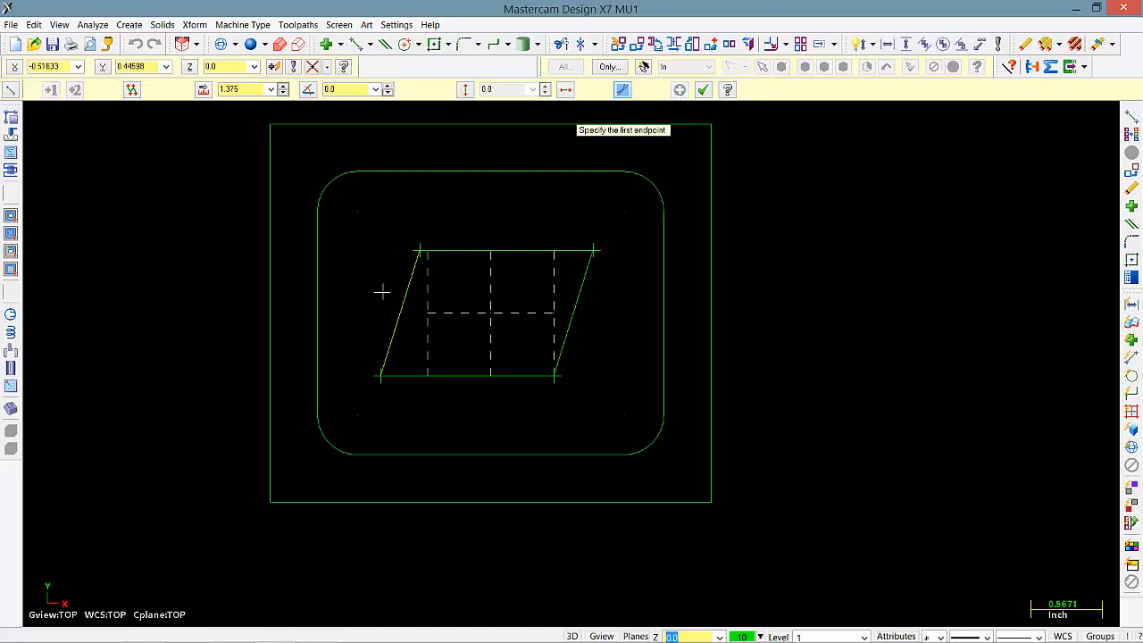
{"action": "key", "text": "Escape"}
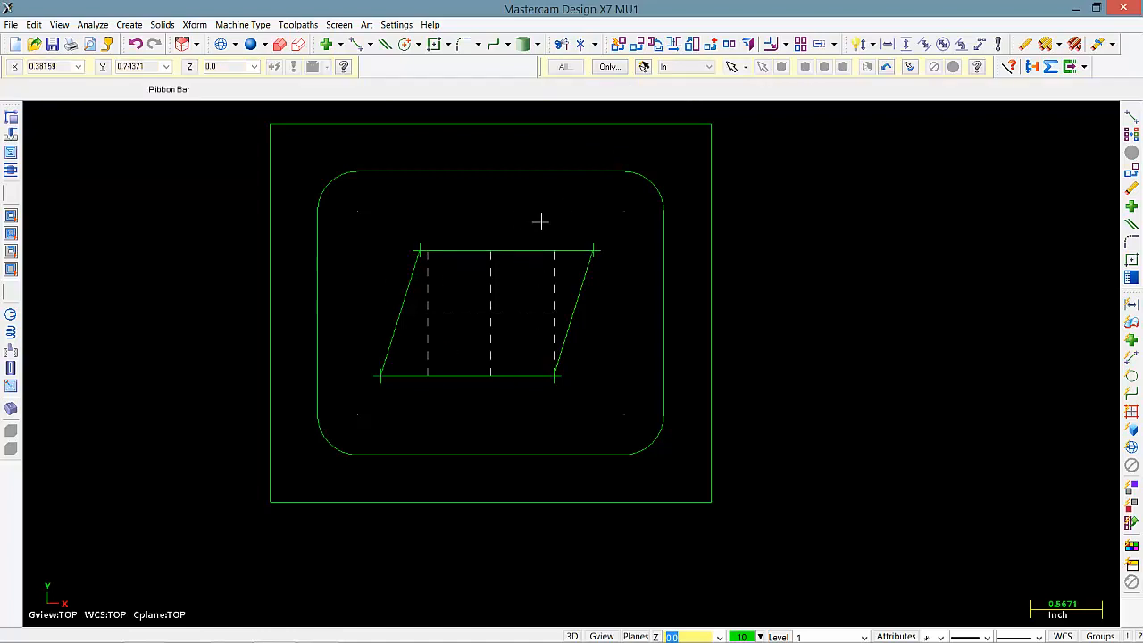
Start a contour offset and chain the whole parallelogram as the contour to offset
{"action": "scroll", "coordinate": [549, 217], "scroll_direction": "down", "scroll_amount": 3}
{"action": "middle_click_drag", "start_coordinate": [568, 216], "coordinate": [562, 242]}
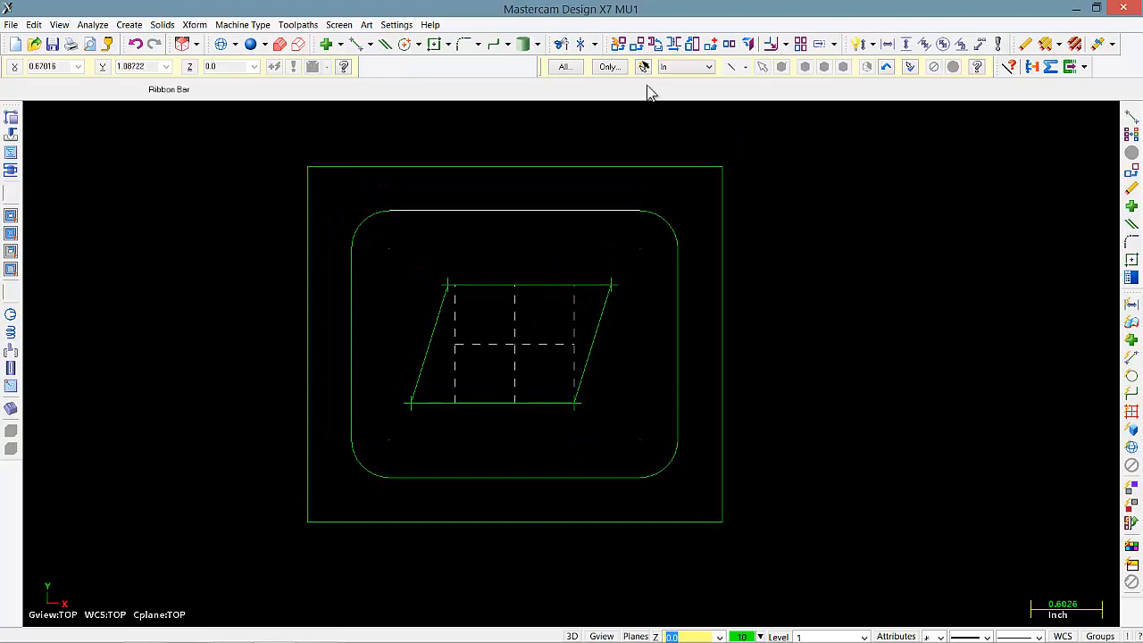
{"action": "left_click", "coordinate": [775, 50]}
{"action": "left_click_drag", "start_coordinate": [152, 44], "coordinate": [202, 64]}
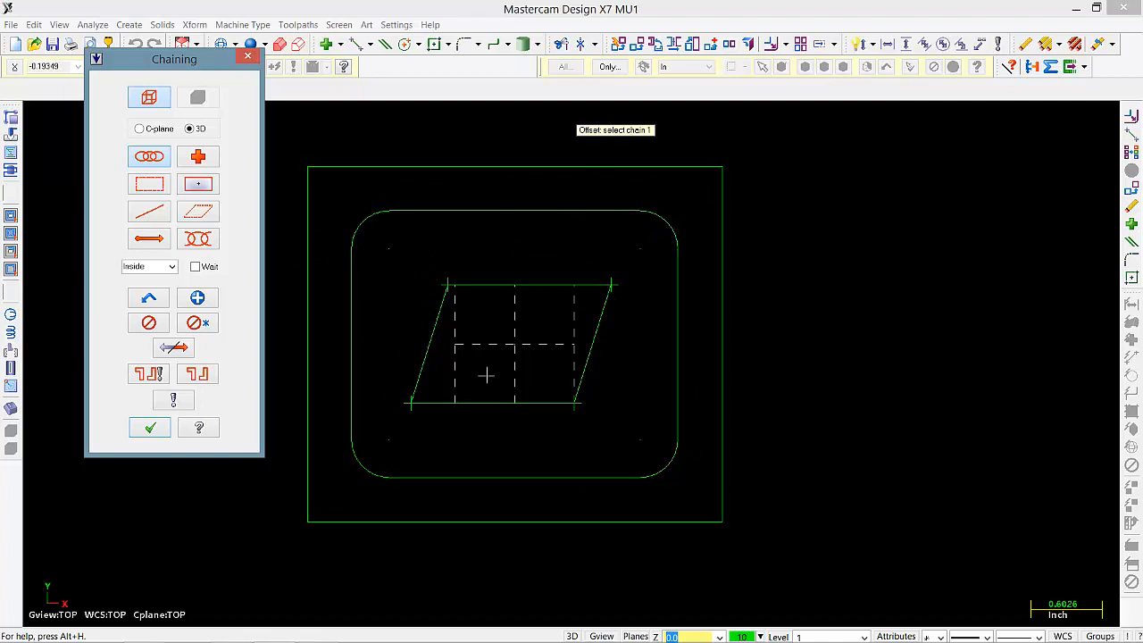
{"action": "left_click", "coordinate": [156, 162]}
{"action": "left_click", "coordinate": [576, 284]}
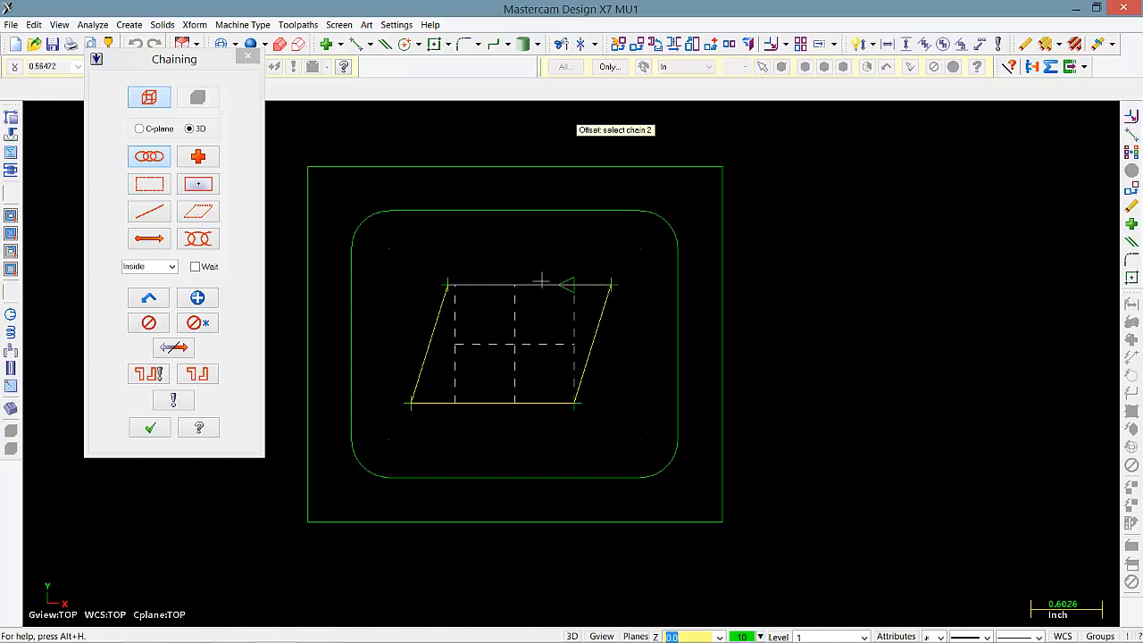
{"action": "left_click", "coordinate": [150, 427]}
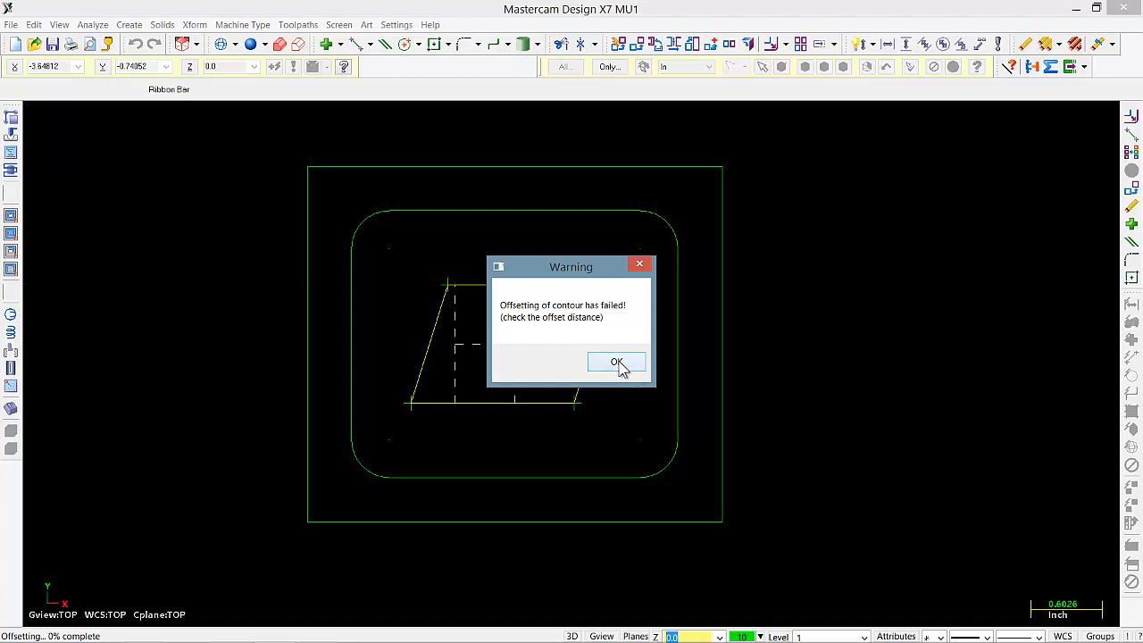
{"action": "left_click", "coordinate": [616, 366]}
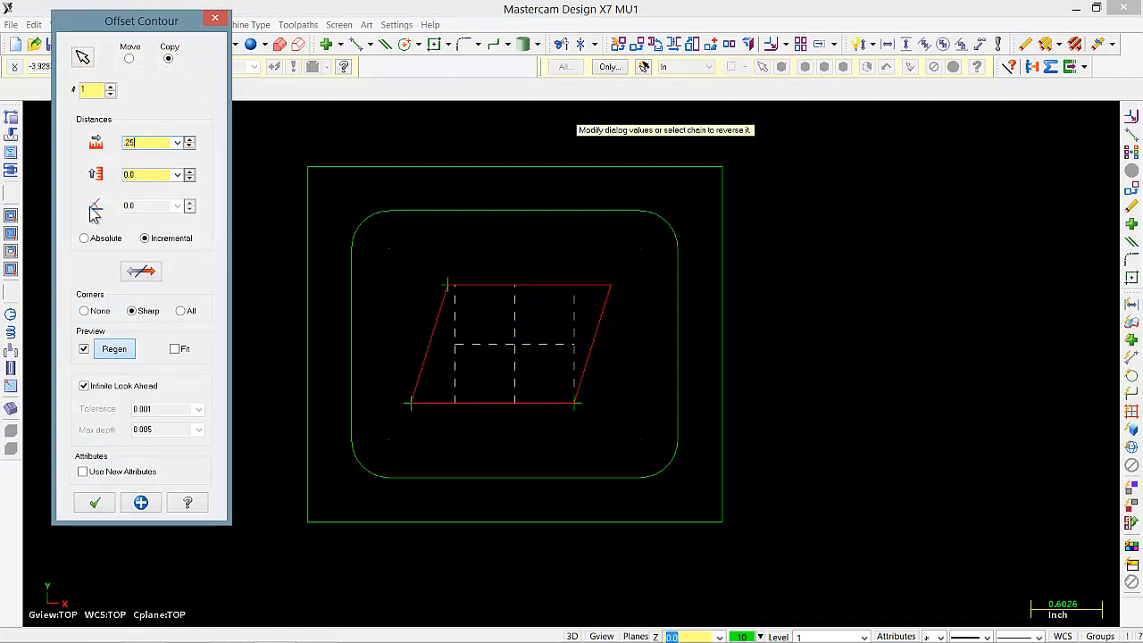
Offset a copy of the parallelogram 0.25 in to the outside, apply it, and end the offset command
{"action": "key", "text": "Return"}
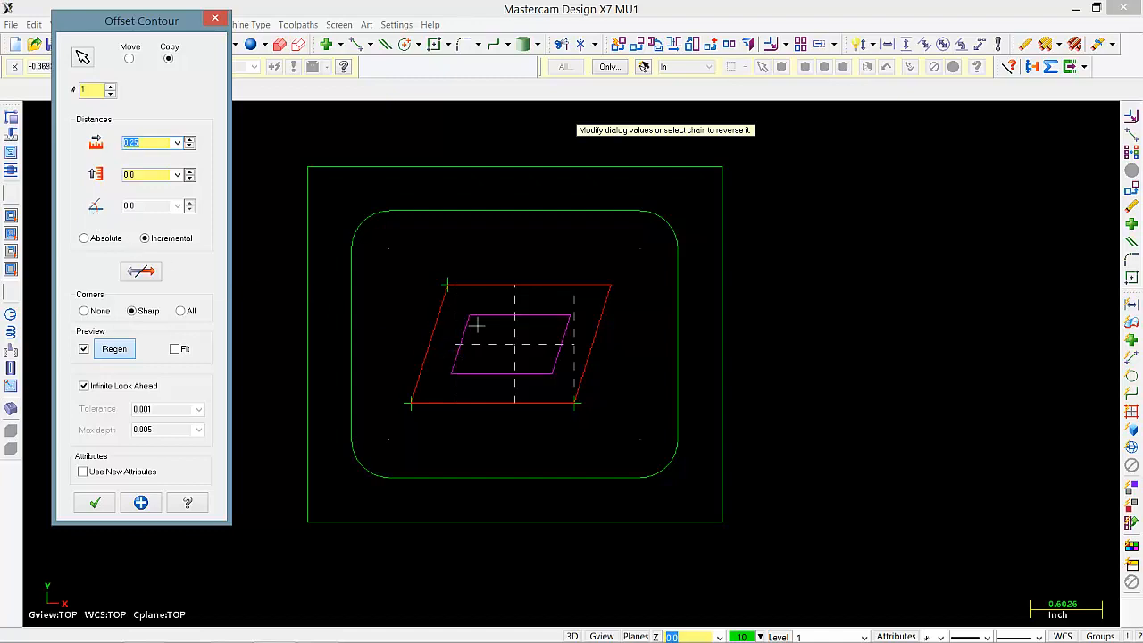
{"action": "left_click", "coordinate": [147, 274]}
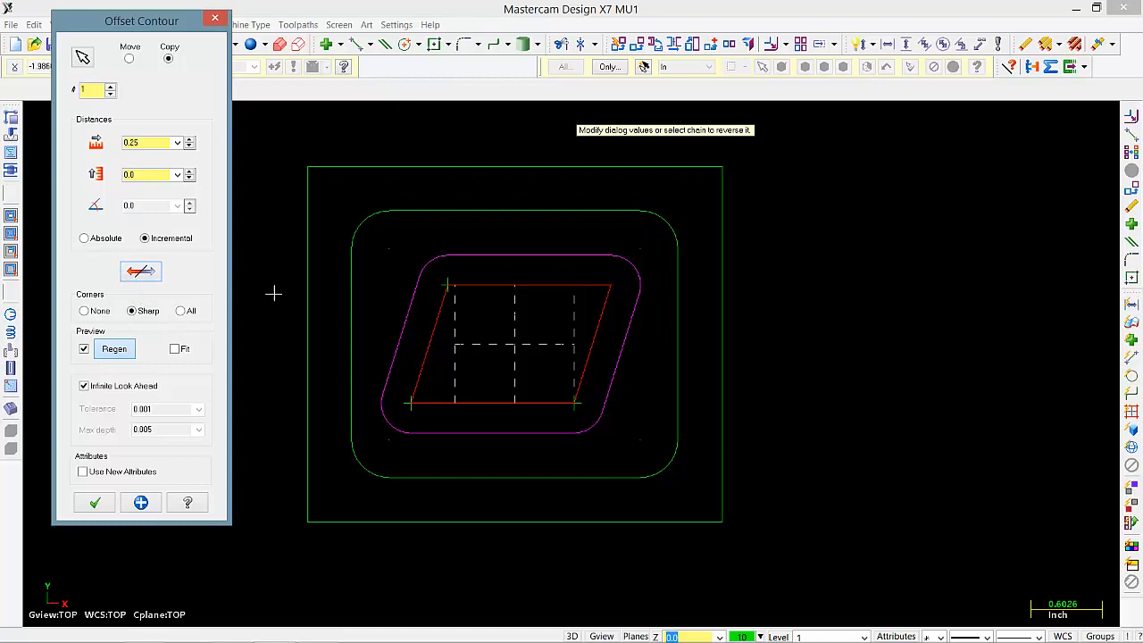
{"action": "left_click", "coordinate": [145, 274]}
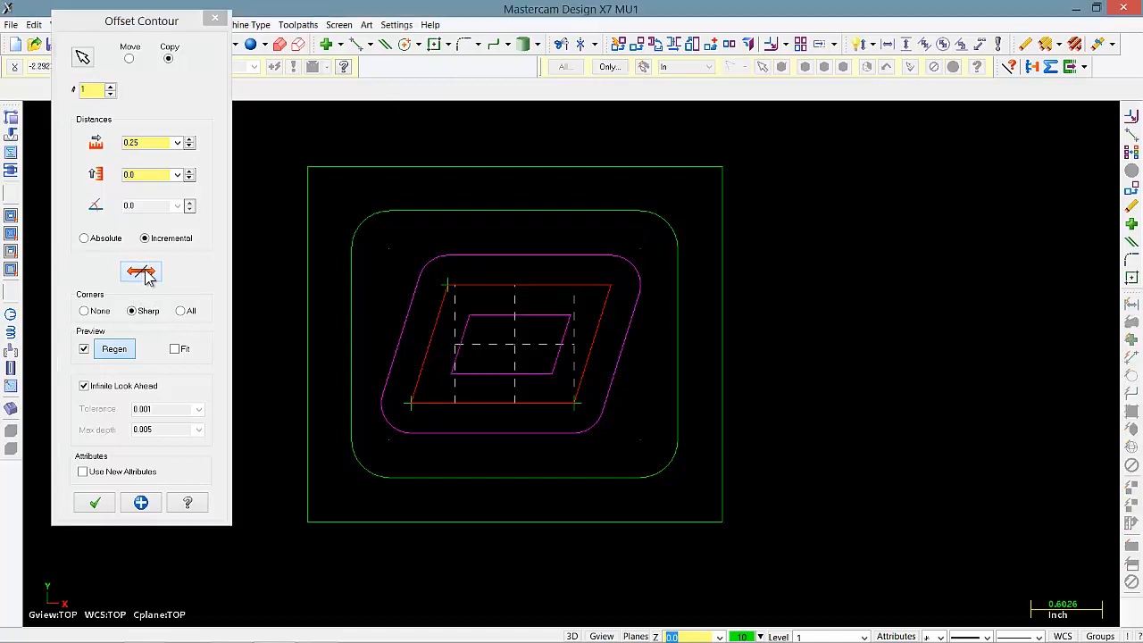
{"action": "left_click", "coordinate": [144, 272]}
{"action": "left_click", "coordinate": [141, 274]}
{"action": "scroll", "coordinate": [612, 377], "scroll_direction": "down", "scroll_amount": 1}
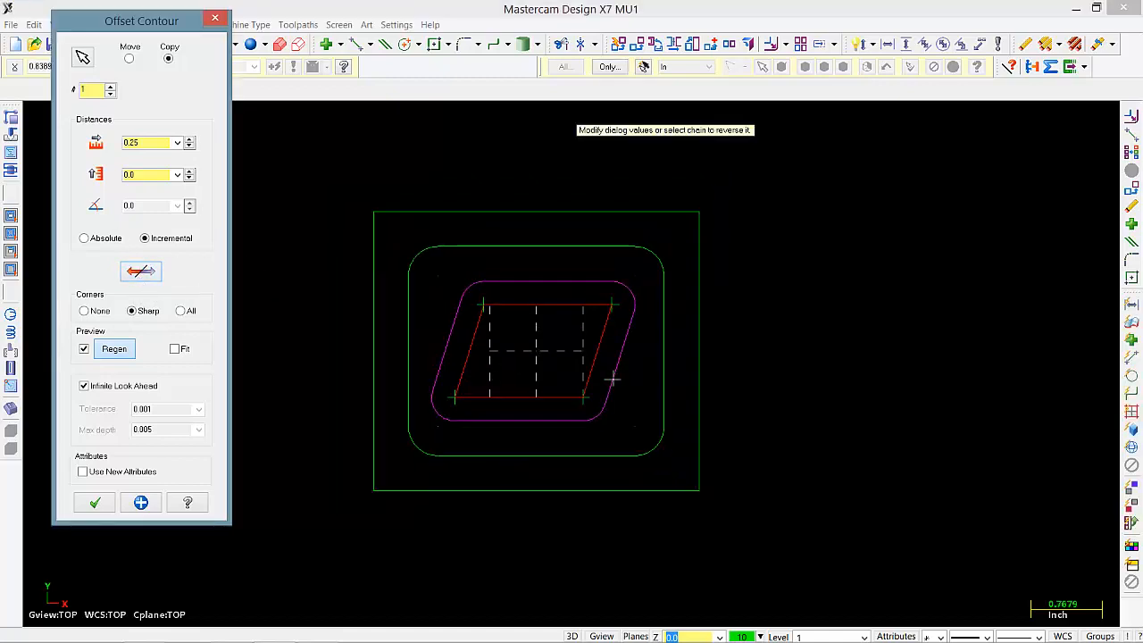
{"action": "scroll", "coordinate": [593, 368], "scroll_direction": "up", "scroll_amount": 1}
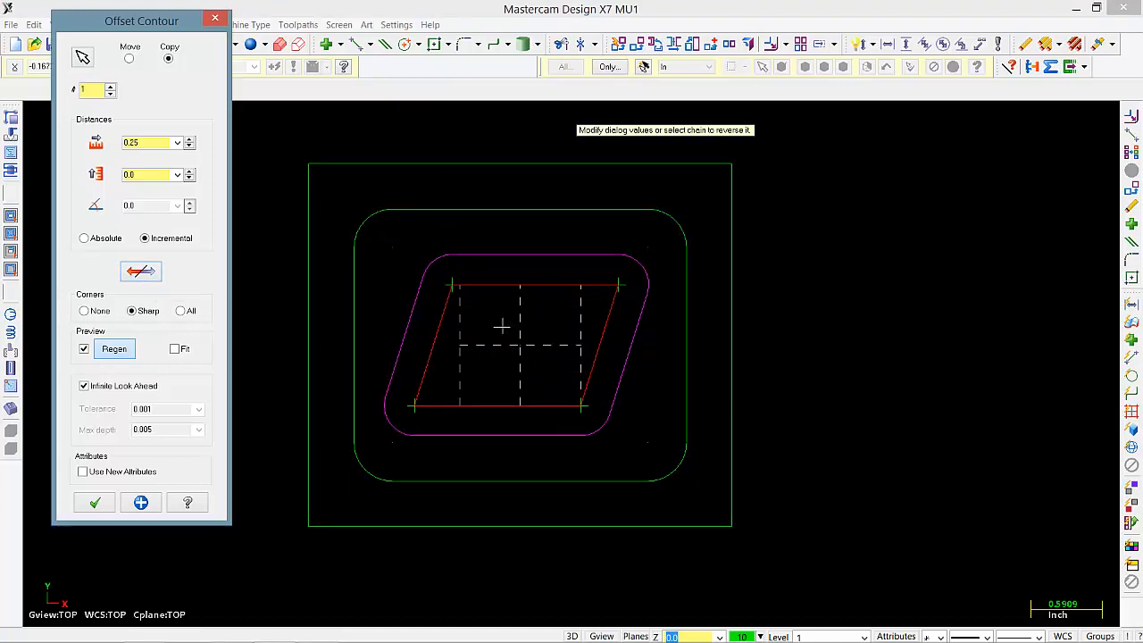
{"action": "left_click", "coordinate": [136, 505]}
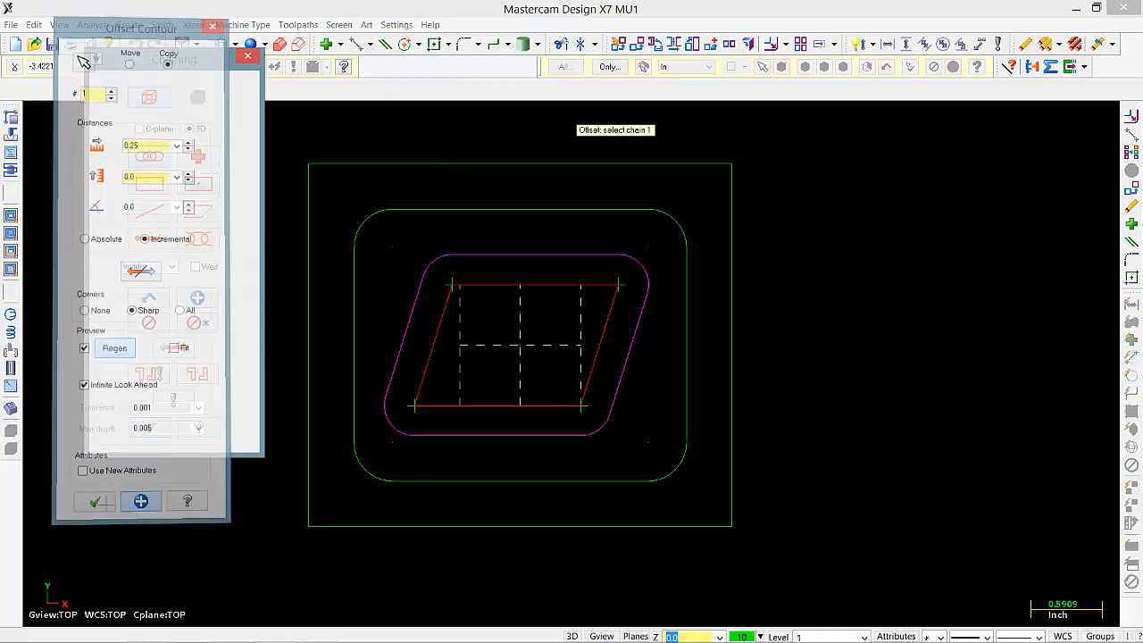
{"action": "left_click", "coordinate": [247, 55]}
Select the original parallelogram's four lines as the transform group and delete them, keeping the offset contour and points
{"action": "scroll", "coordinate": [462, 334], "scroll_direction": "down", "scroll_amount": 1}
{"action": "scroll", "coordinate": [500, 332], "scroll_direction": "up", "scroll_amount": 1}
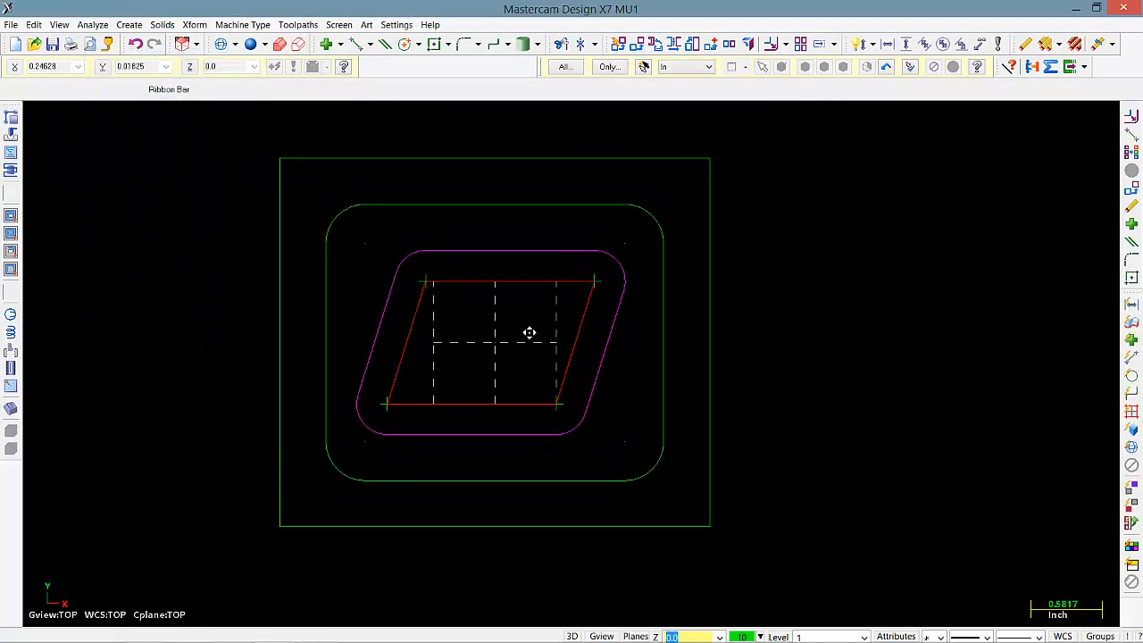
{"action": "scroll", "coordinate": [535, 277], "scroll_direction": "up", "scroll_amount": 1}
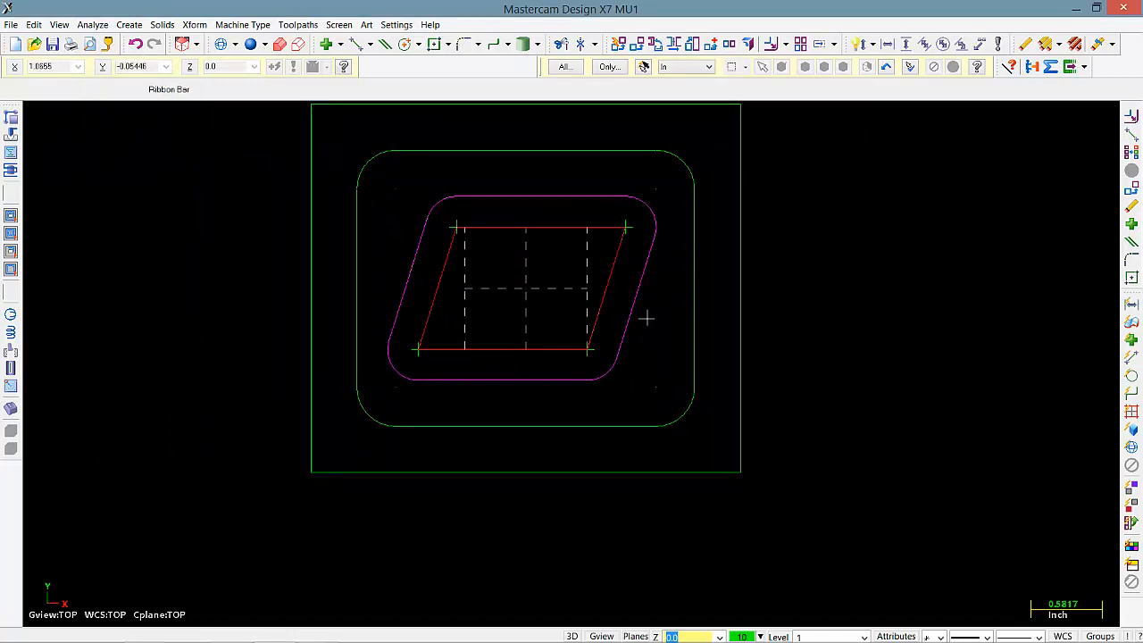
{"action": "middle_click_drag", "start_coordinate": [536, 312], "coordinate": [543, 272]}
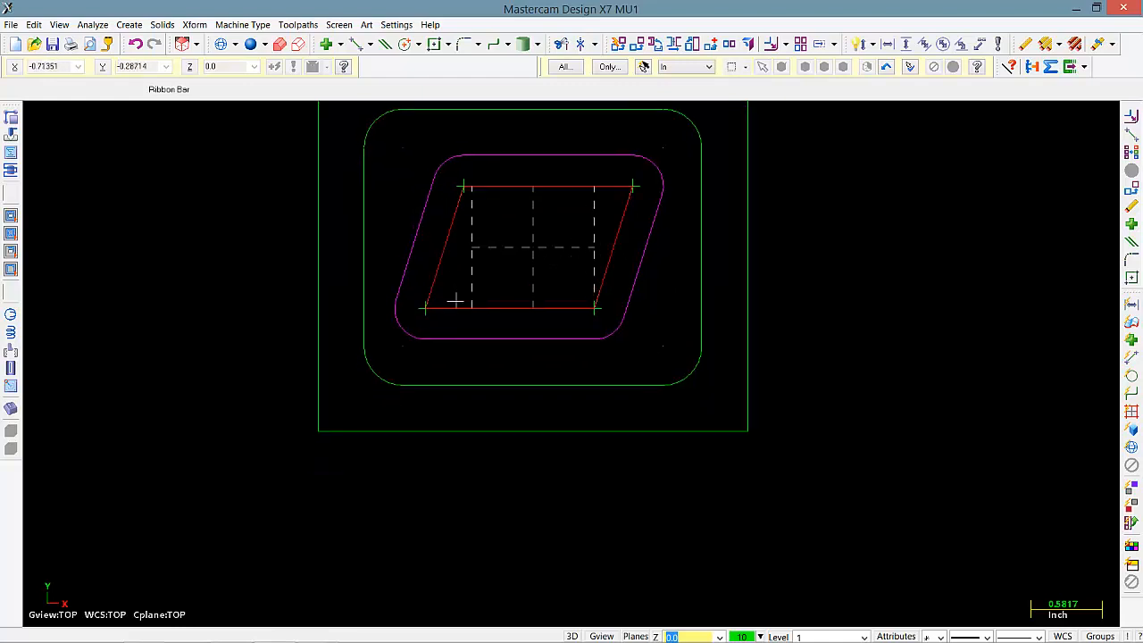
{"action": "left_click", "coordinate": [1132, 507]}
{"action": "left_click", "coordinate": [1133, 506]}
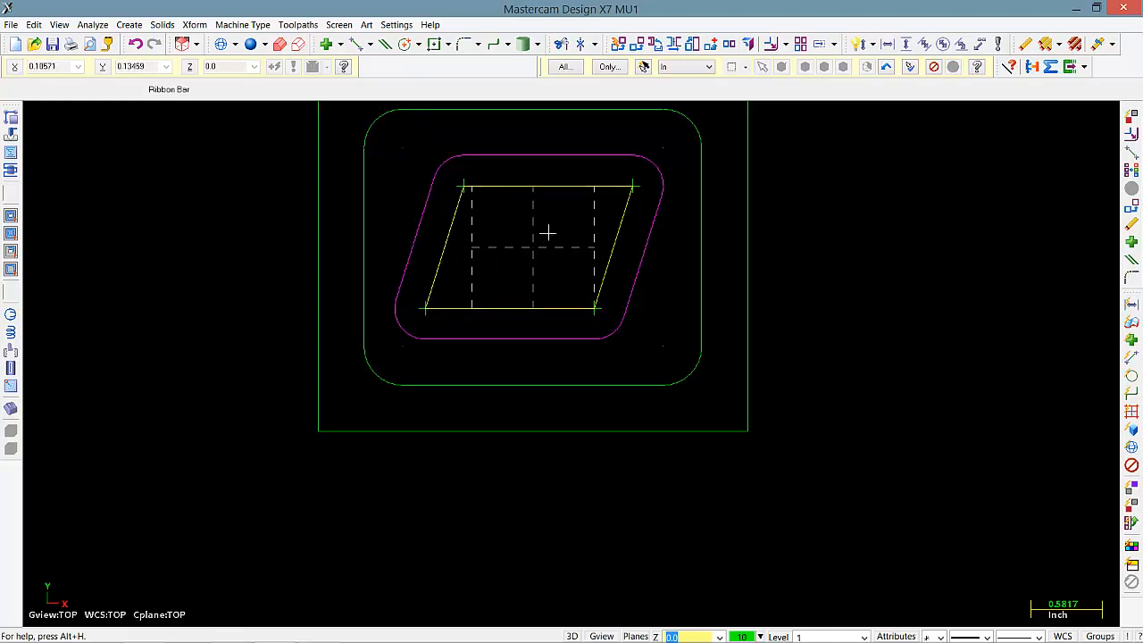
{"action": "key", "text": "Delete"}
Clear the transformation colors from the offset parallelogram contour
{"action": "scroll", "coordinate": [540, 241], "scroll_direction": "up", "scroll_amount": 3}
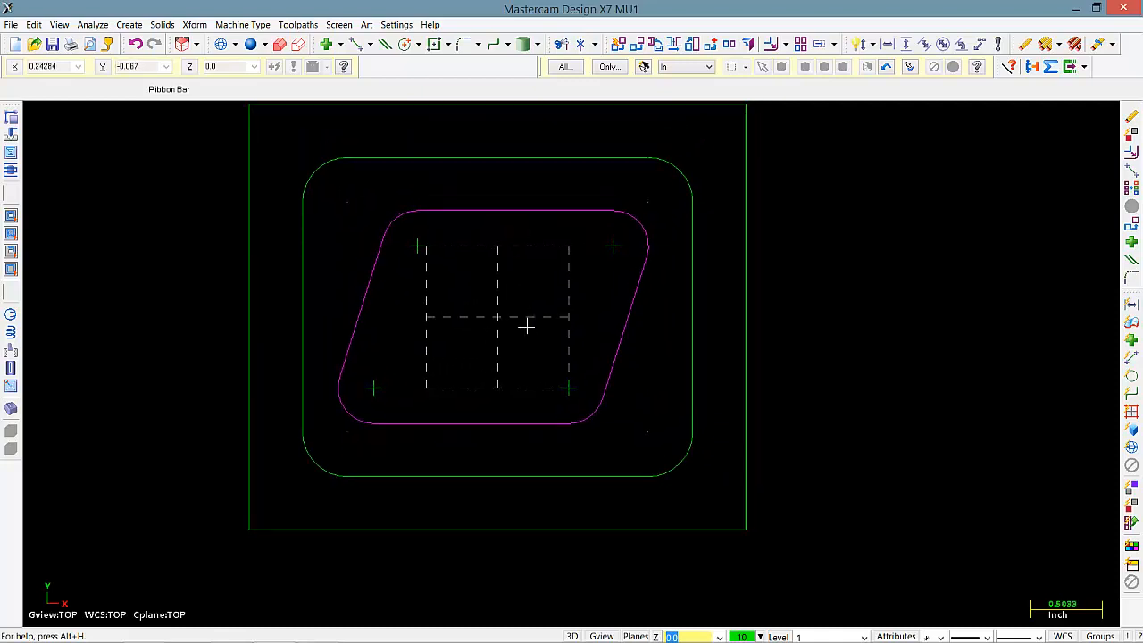
{"action": "scroll", "coordinate": [485, 339], "scroll_direction": "down", "scroll_amount": 3}
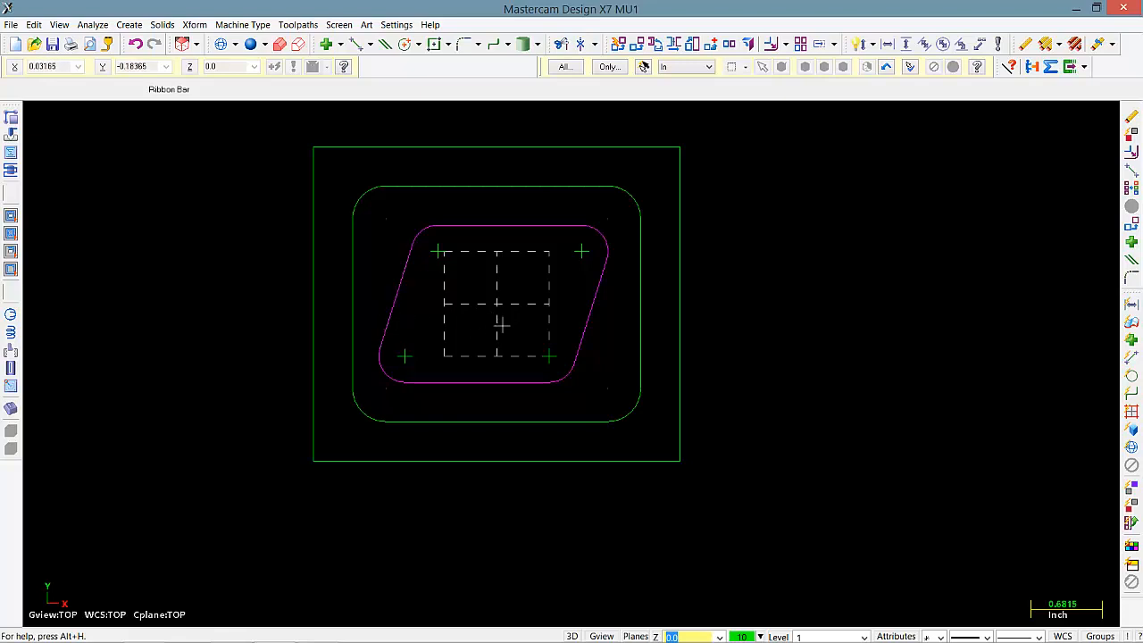
{"action": "left_click", "coordinate": [389, 328]}
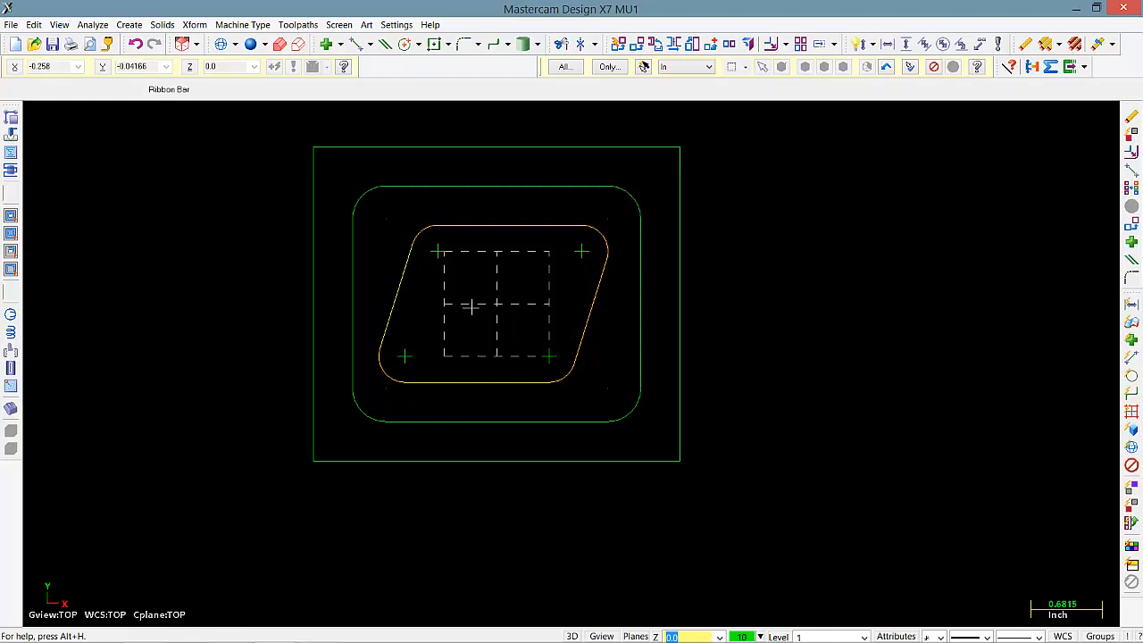
{"action": "scroll", "coordinate": [470, 306], "scroll_direction": "down", "scroll_amount": 2}
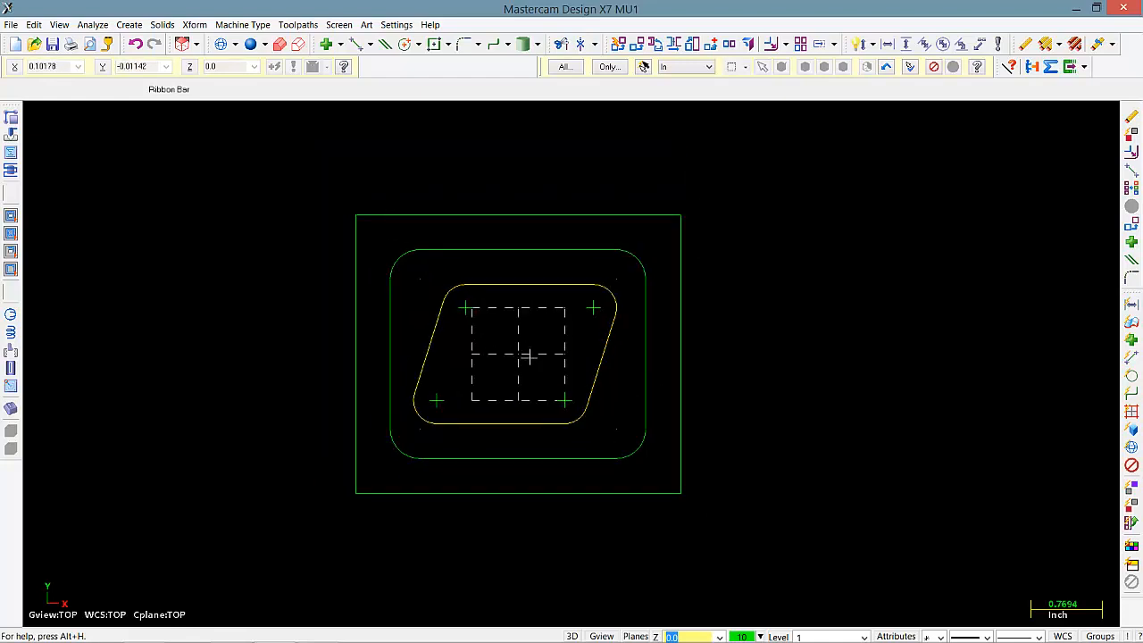
{"action": "key", "text": "Escape"}
{"action": "middle_click_drag", "start_coordinate": [522, 351], "coordinate": [526, 311]}
{"action": "right_click", "coordinate": [526, 310]}
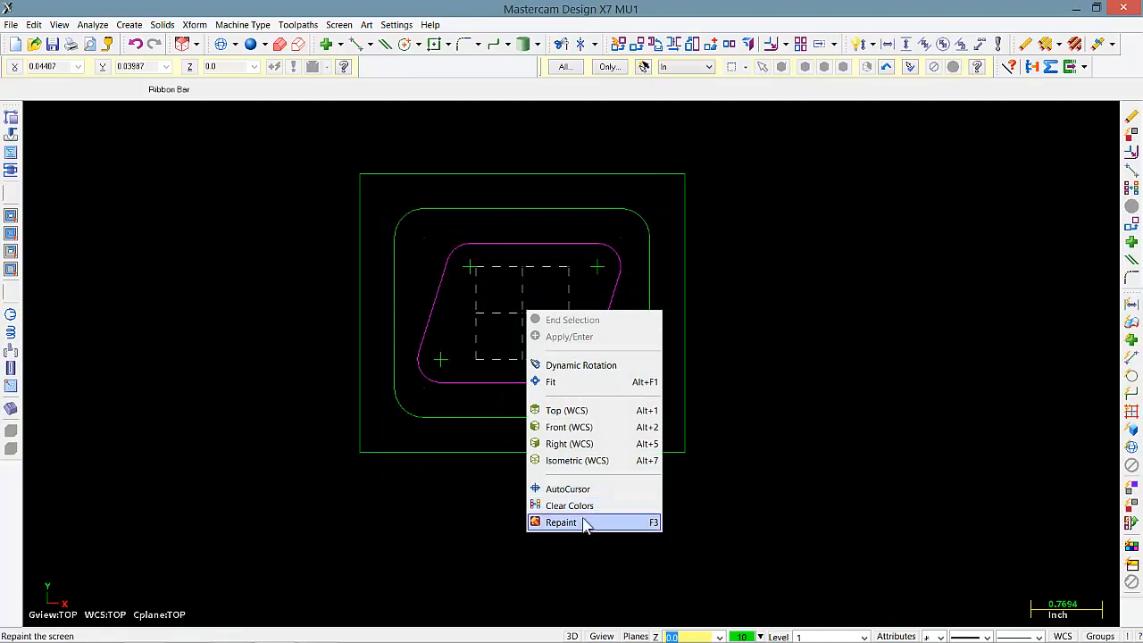
{"action": "left_click", "coordinate": [568, 505]}
Draw a 0.25 in diameter circle centered on the center point of the inner rectangle's upper-left fillet
{"action": "scroll", "coordinate": [545, 333], "scroll_direction": "down", "scroll_amount": 3}
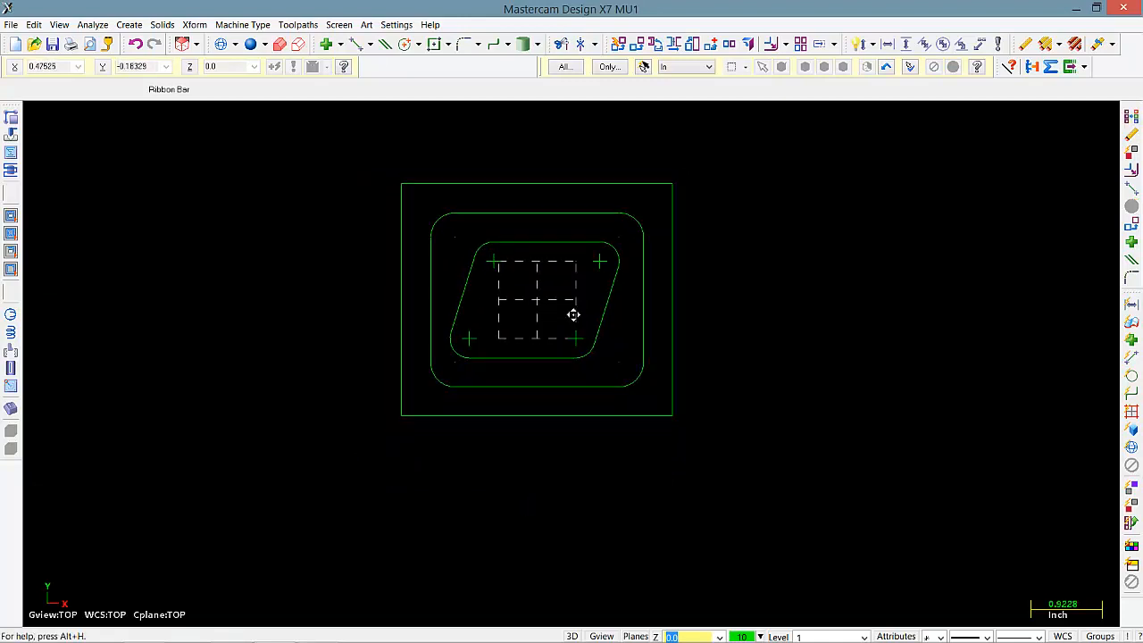
{"action": "middle_click_drag", "start_coordinate": [574, 314], "coordinate": [562, 301]}
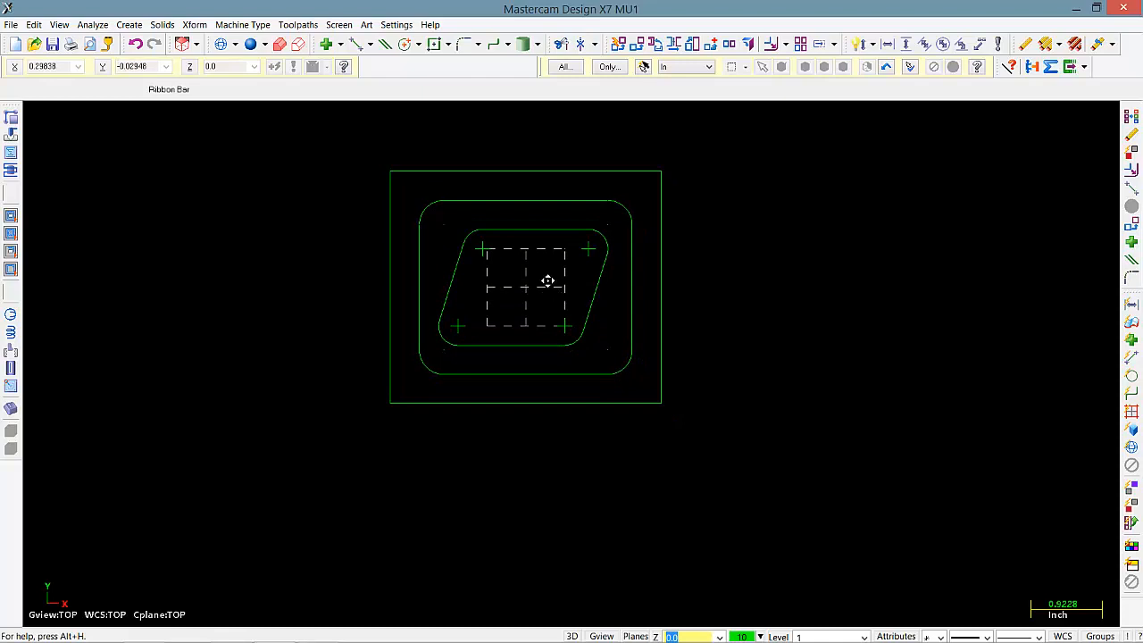
{"action": "scroll", "coordinate": [544, 278], "scroll_direction": "up", "scroll_amount": 1}
{"action": "scroll", "coordinate": [518, 257], "scroll_direction": "up", "scroll_amount": 1}
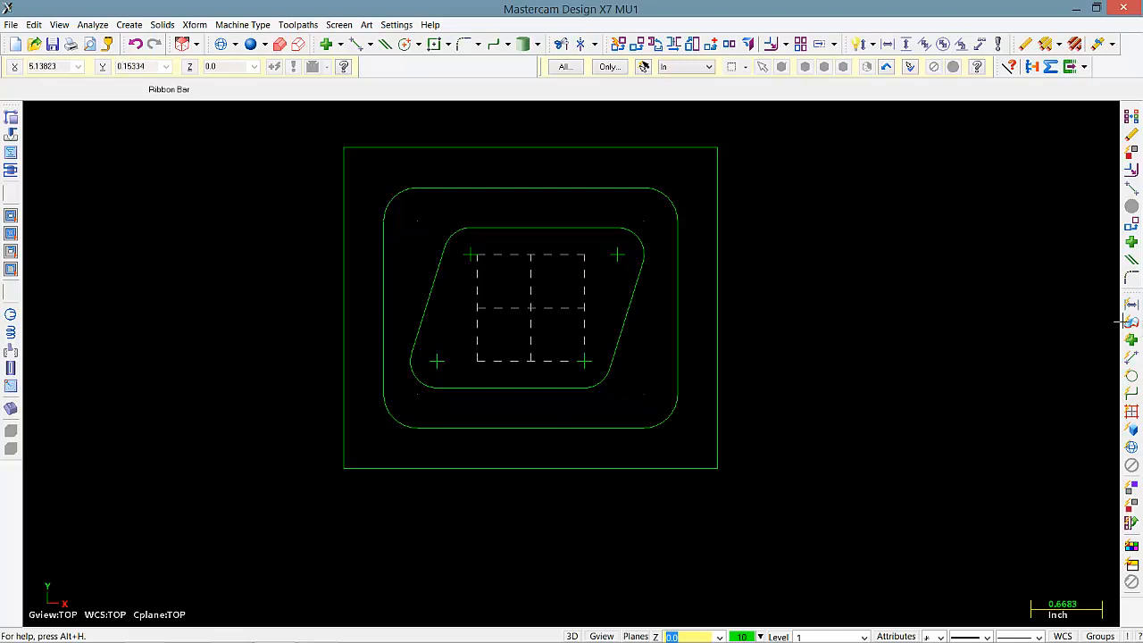
{"action": "left_click", "coordinate": [419, 44]}
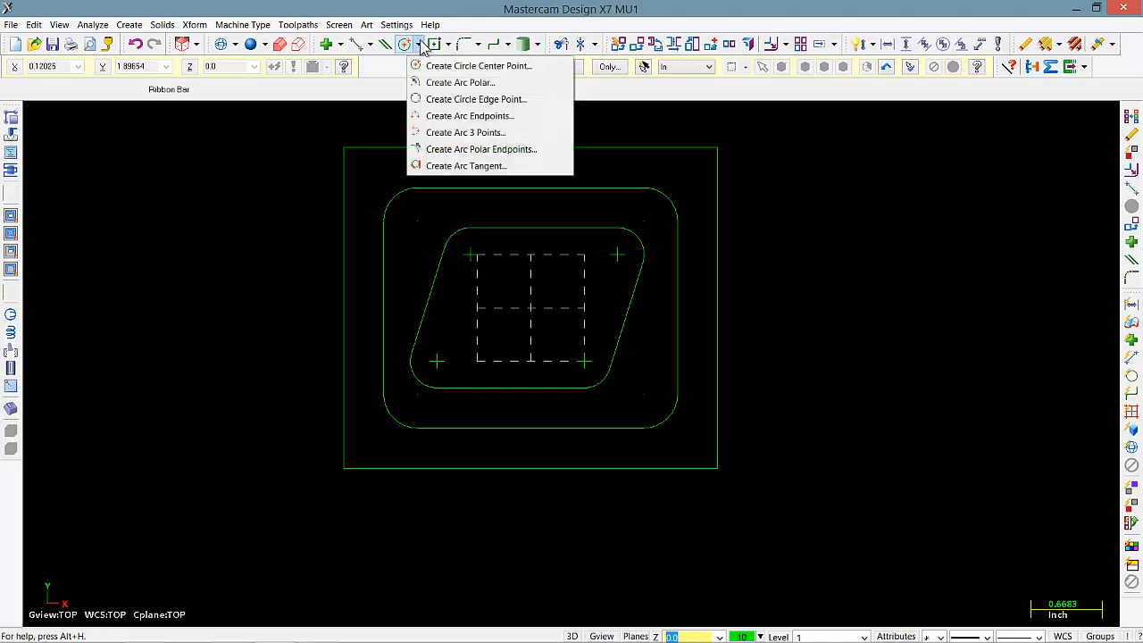
{"action": "left_click", "coordinate": [438, 68]}
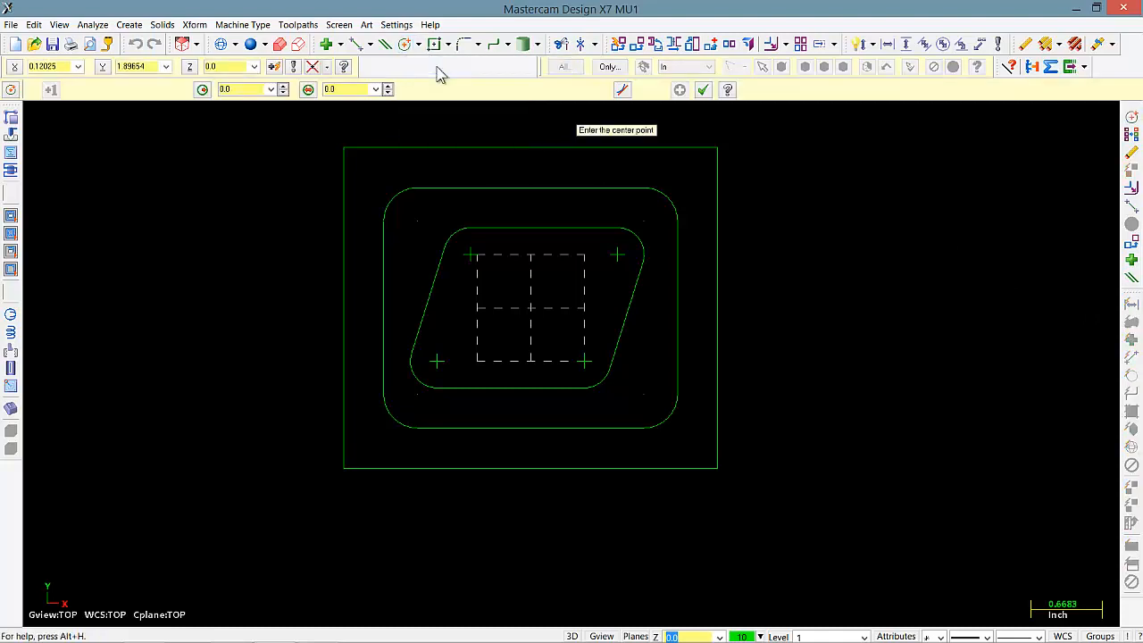
{"action": "left_click", "coordinate": [417, 220]}
{"action": "left_click", "coordinate": [466, 171]}
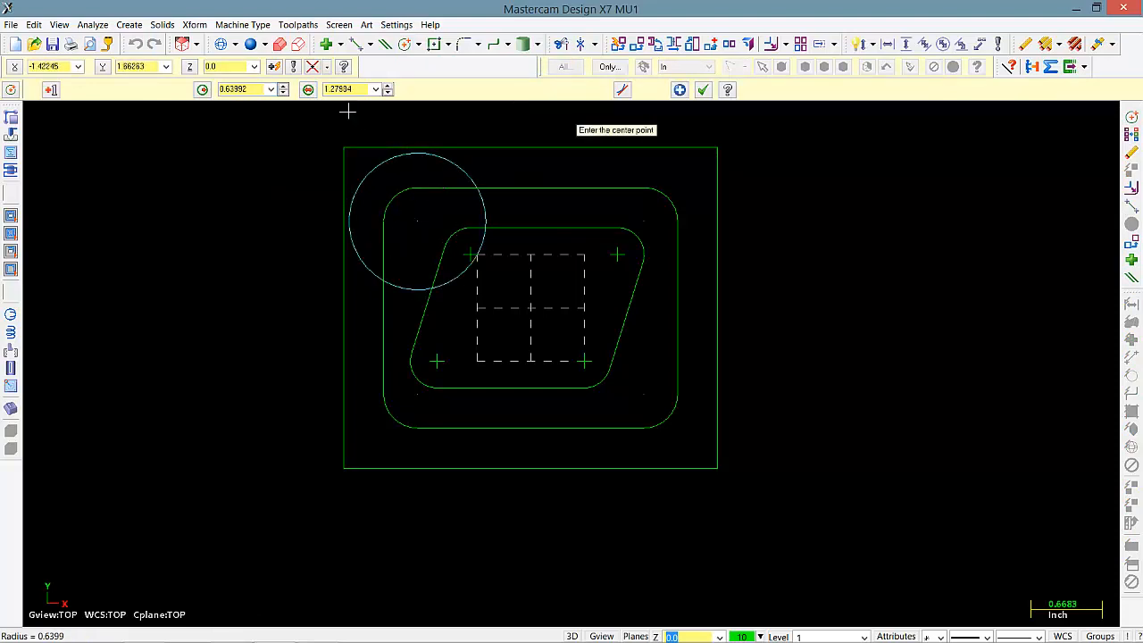
{"action": "left_click", "coordinate": [358, 90]}
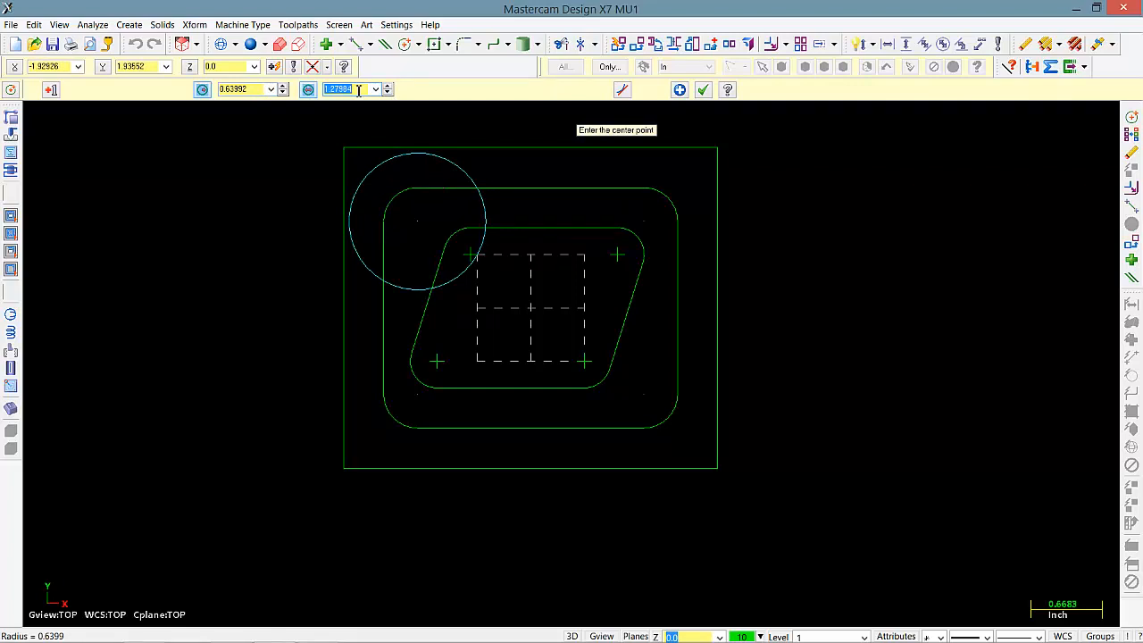
{"action": "type", "text": ".25"}
{"action": "key", "text": "Return"}
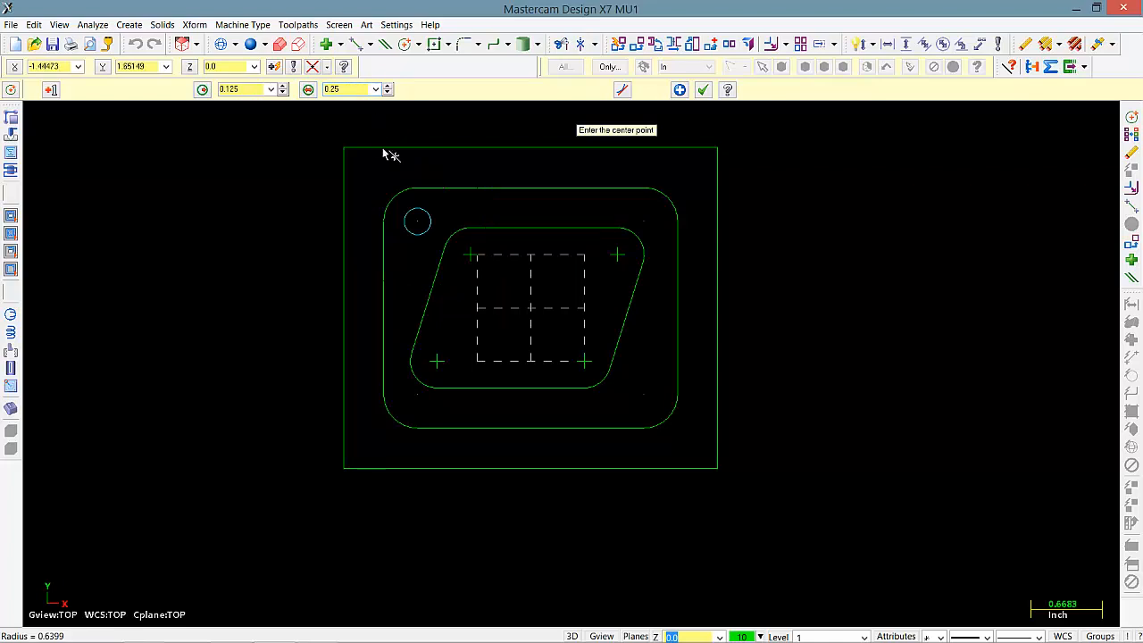
Lock the 0.25 in diameter, apply the first circle, and place a matching circle on the lower-right fillet's center point
{"action": "left_click", "coordinate": [416, 221]}
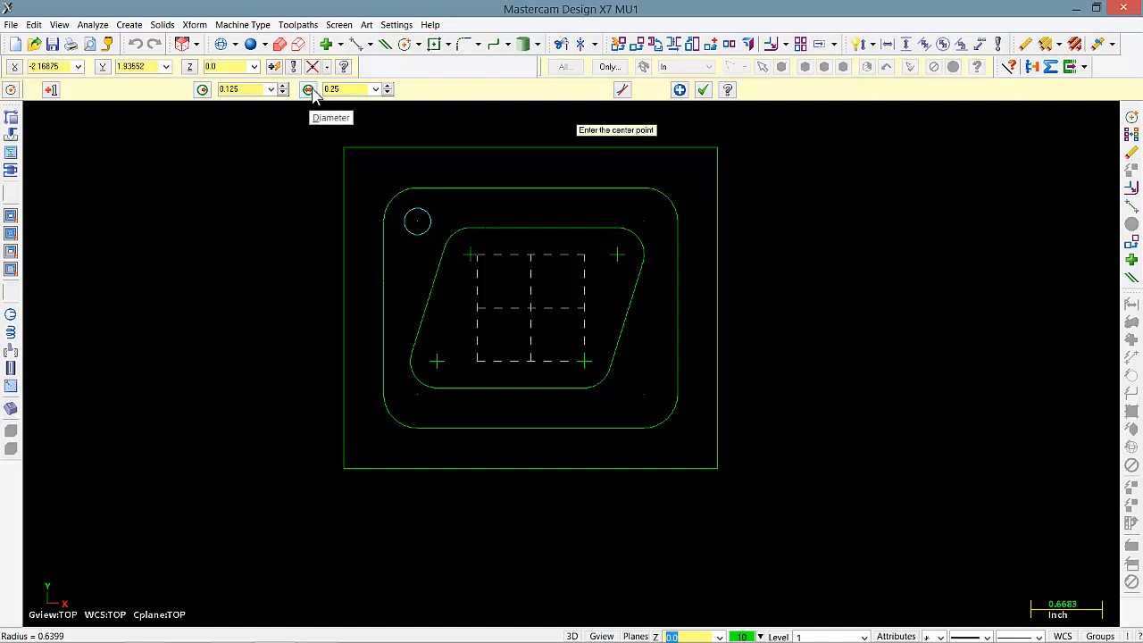
{"action": "left_click", "coordinate": [201, 92]}
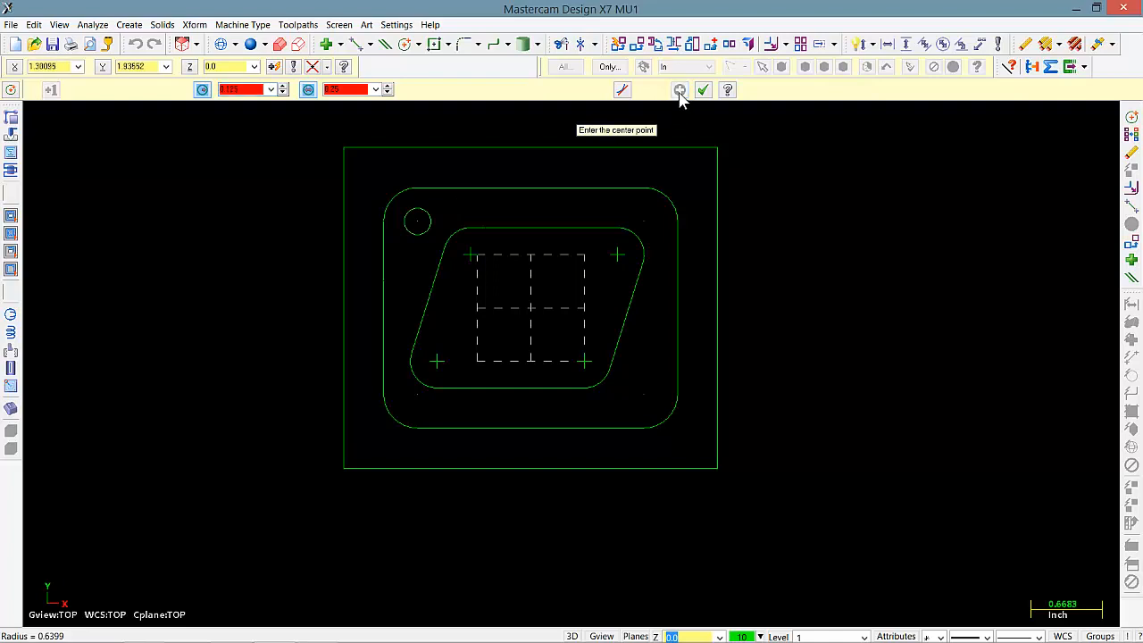
{"action": "left_click", "coordinate": [645, 395]}
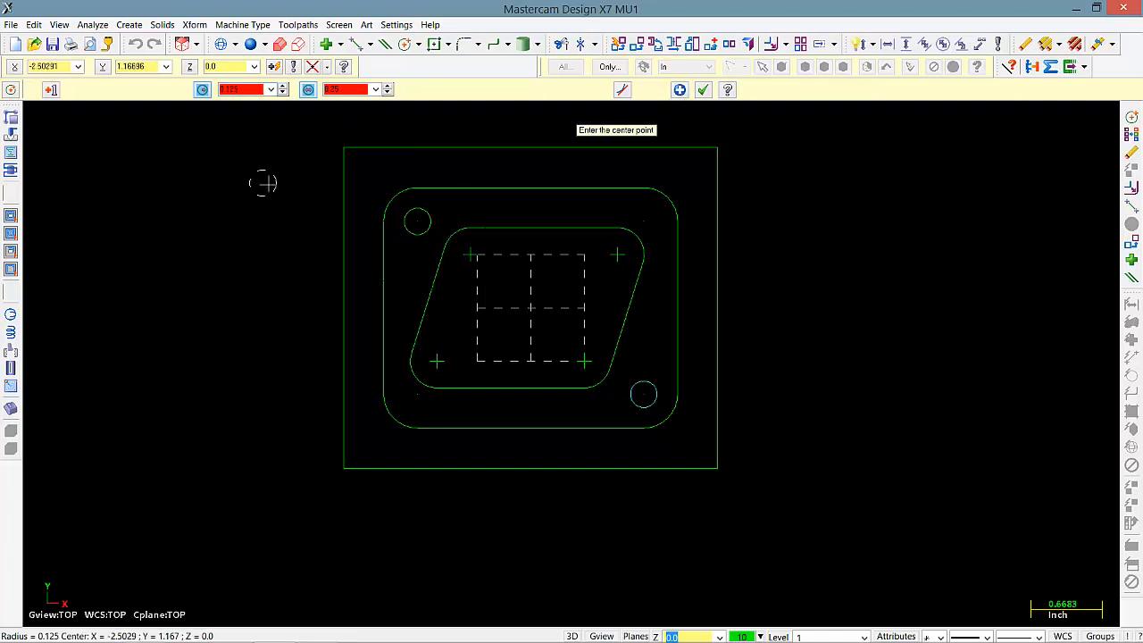
Place a scattered group of loose 0.25 in diameter circles in the empty area beside the part outline
{"action": "left_click", "coordinate": [129, 201]}
{"action": "left_click", "coordinate": [218, 205]}
{"action": "left_click", "coordinate": [190, 279]}
{"action": "left_click", "coordinate": [121, 280]}
{"action": "left_click", "coordinate": [143, 360]}
{"action": "left_click", "coordinate": [230, 311]}
{"action": "left_click", "coordinate": [212, 254]}
{"action": "left_click", "coordinate": [147, 231]}
{"action": "left_click", "coordinate": [155, 324]}
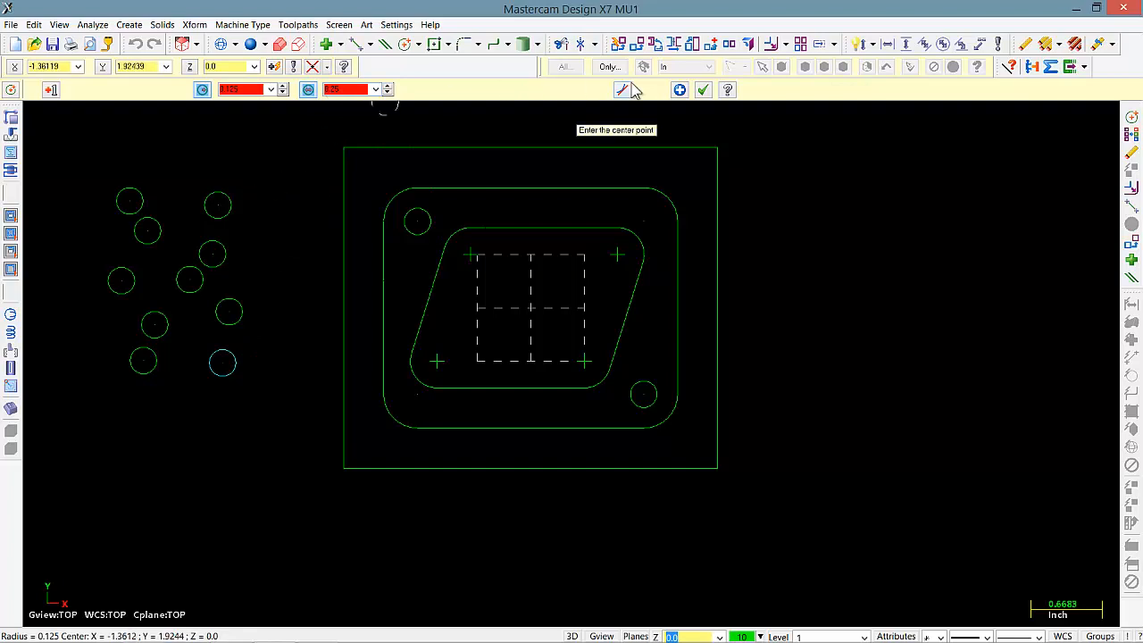
Finish the circle command and delete all the loose circles beside the part
{"action": "left_click", "coordinate": [702, 92]}
{"action": "left_click_drag", "start_coordinate": [245, 433], "coordinate": [96, 154]}
{"action": "key", "text": "Delete"}
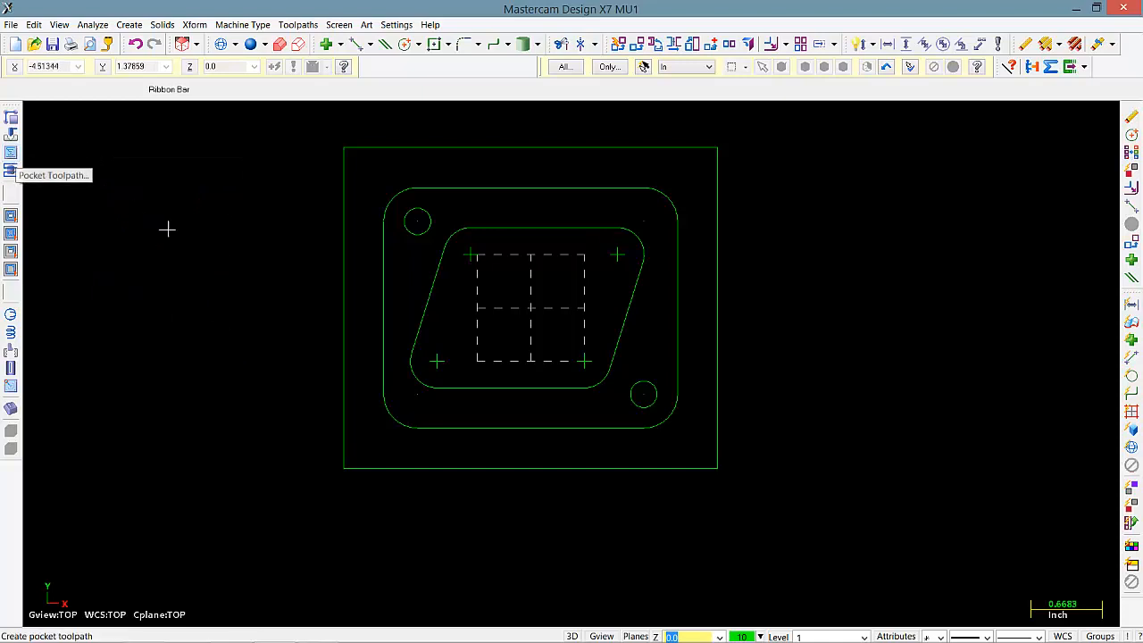
{"action": "scroll", "coordinate": [203, 278], "scroll_direction": "down", "scroll_amount": 4}
{"action": "scroll", "coordinate": [203, 290], "scroll_direction": "up", "scroll_amount": 2}
{"action": "scroll", "coordinate": [735, 314], "scroll_direction": "up", "scroll_amount": 3}
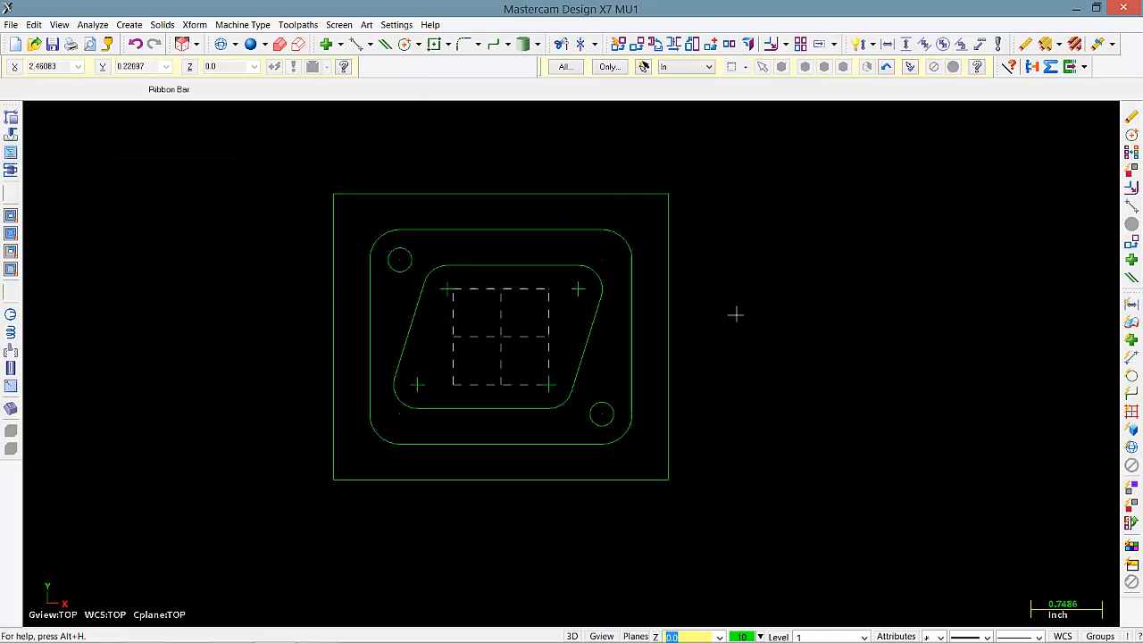
{"action": "middle_click_drag", "start_coordinate": [724, 347], "coordinate": [750, 327]}
{"action": "middle_click_drag", "start_coordinate": [797, 388], "coordinate": [795, 382]}
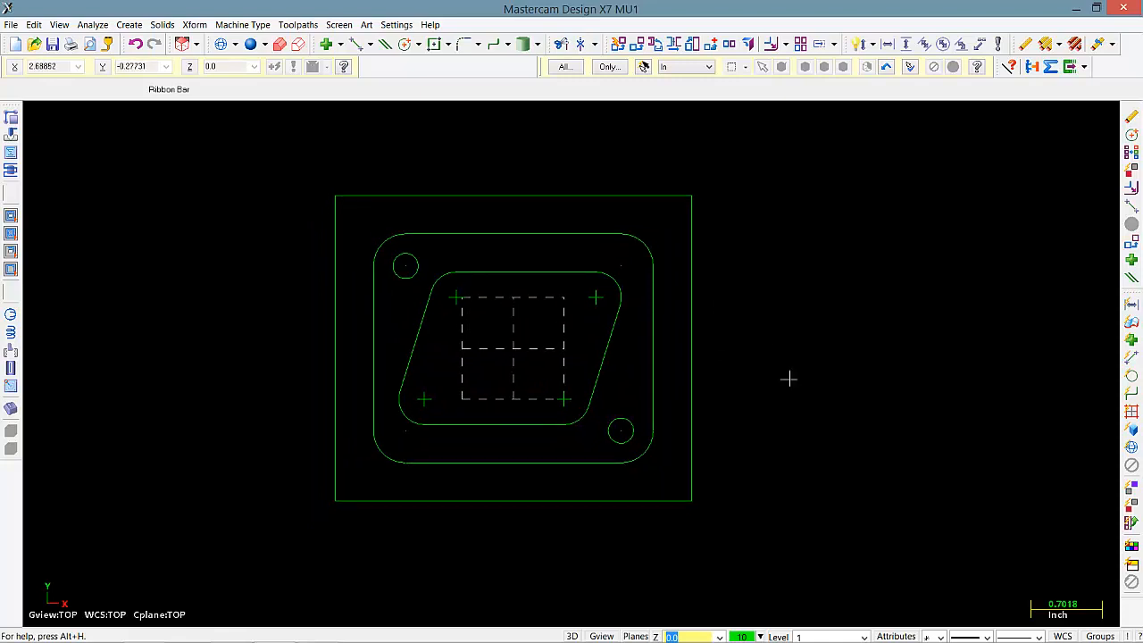
{"action": "mouse_move", "coordinate": [788, 377]}
{"action": "middle_mouse_down"}
{"action": "mouse_move", "coordinate": [816, 375]}
{"action": "mouse_move", "coordinate": [811, 360]}
{"action": "middle_mouse_up"}
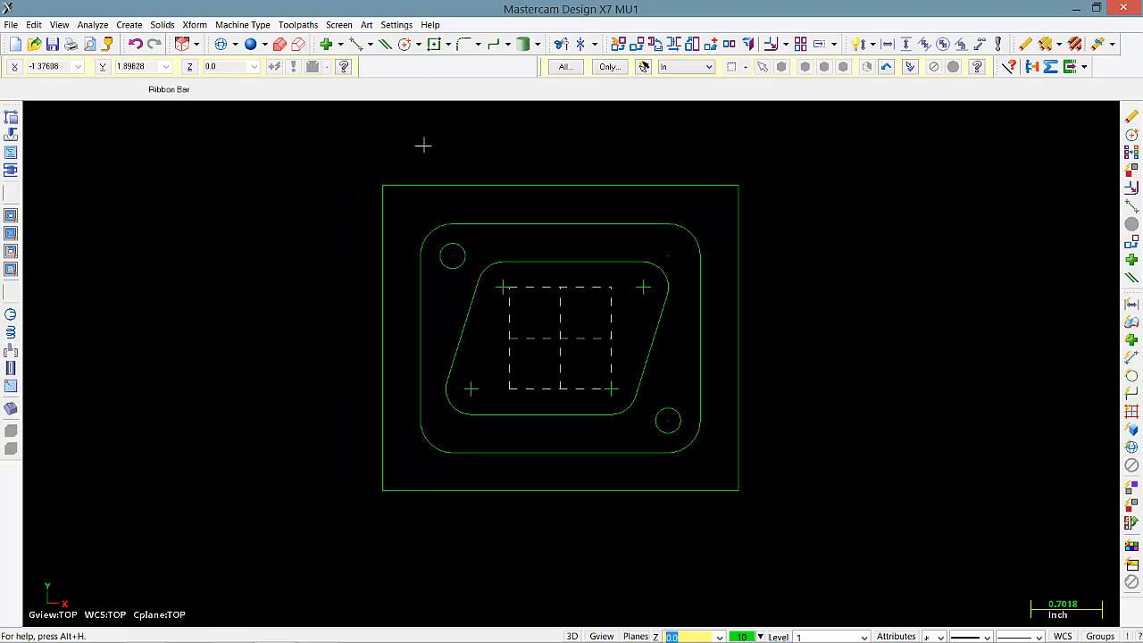
{"action": "scroll", "coordinate": [402, 148], "scroll_direction": "up", "scroll_amount": 1}
{"action": "middle_click_drag", "start_coordinate": [403, 149], "coordinate": [421, 164]}
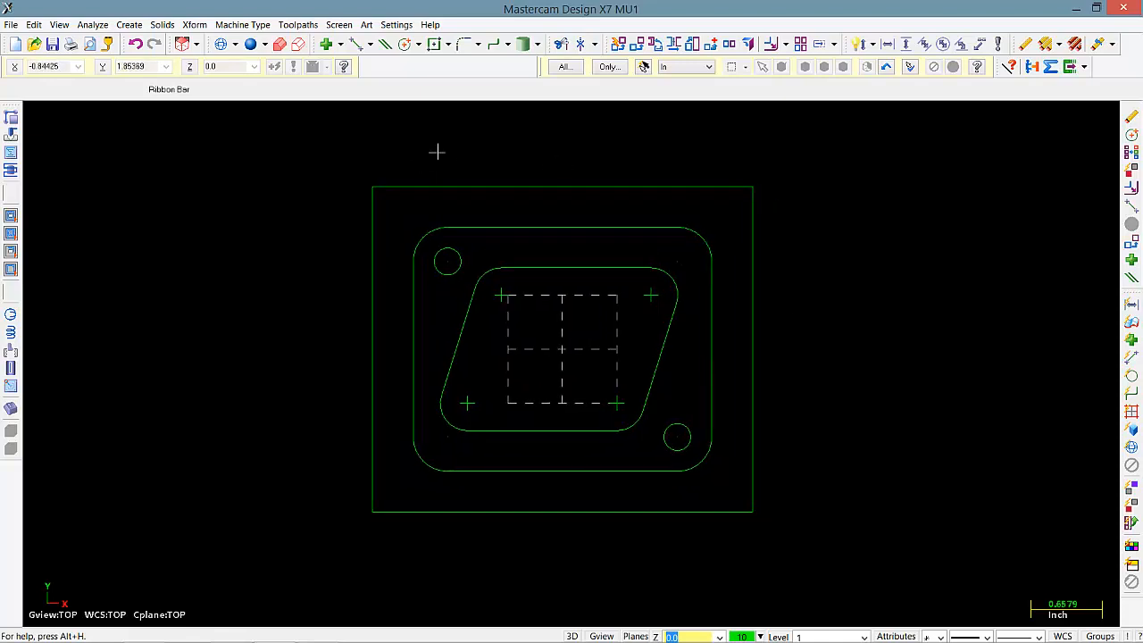
Browse the available mill machine definitions in the Machine Definition Menu Management list without adding any, and close it
{"action": "left_click", "coordinate": [258, 27]}
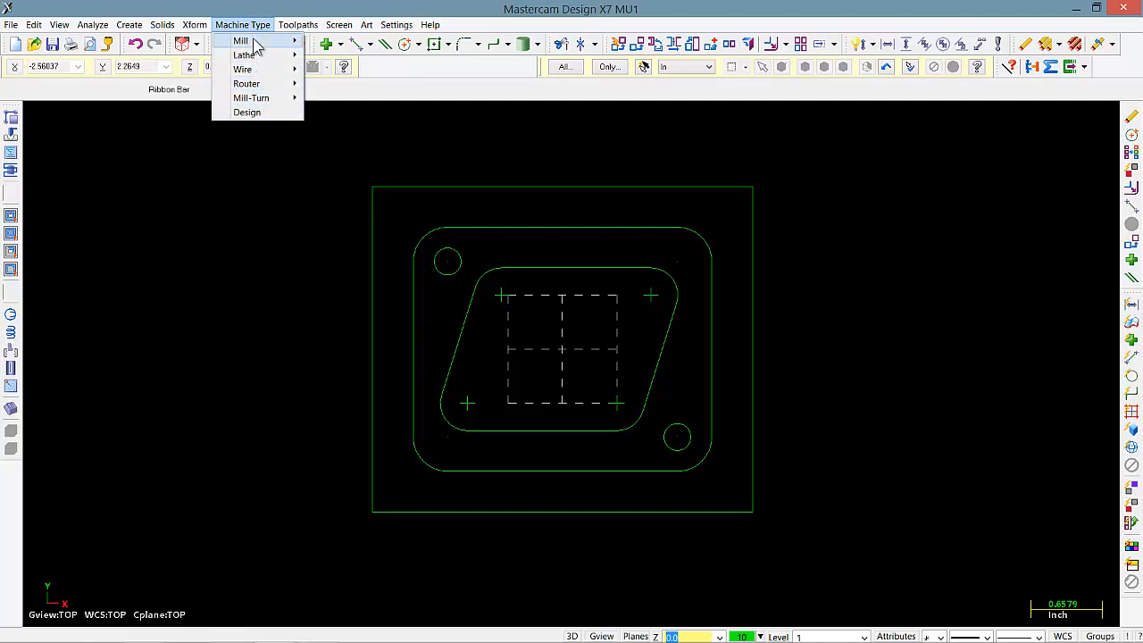
{"action": "mouse_move", "coordinate": [256, 44]}
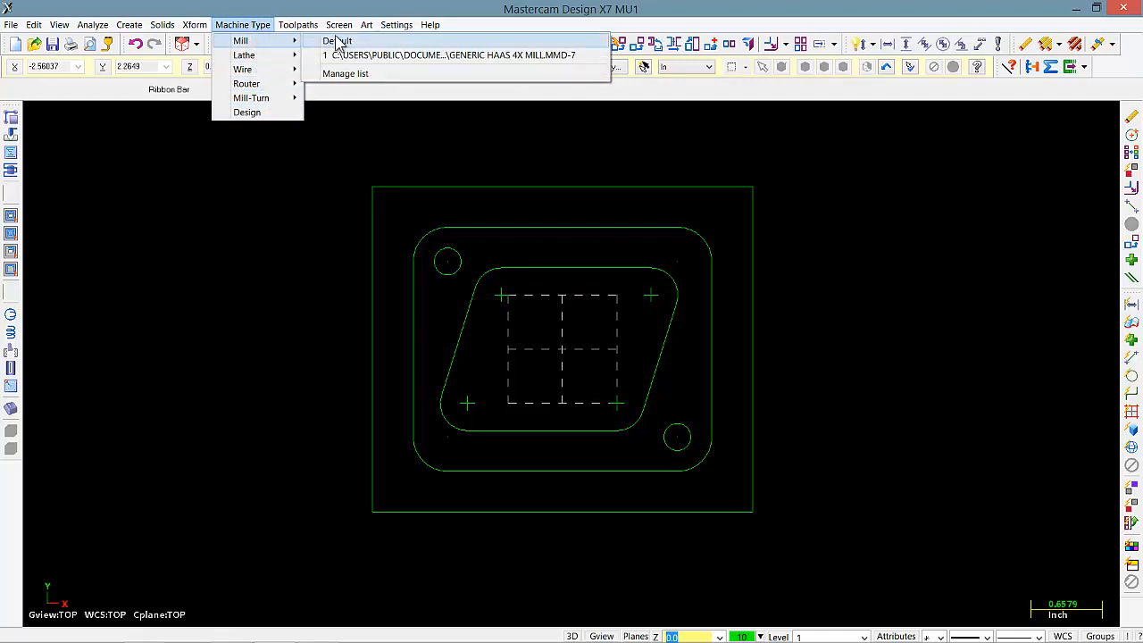
{"action": "left_click", "coordinate": [365, 75]}
{"action": "left_click_drag", "start_coordinate": [223, 125], "coordinate": [373, 68]}
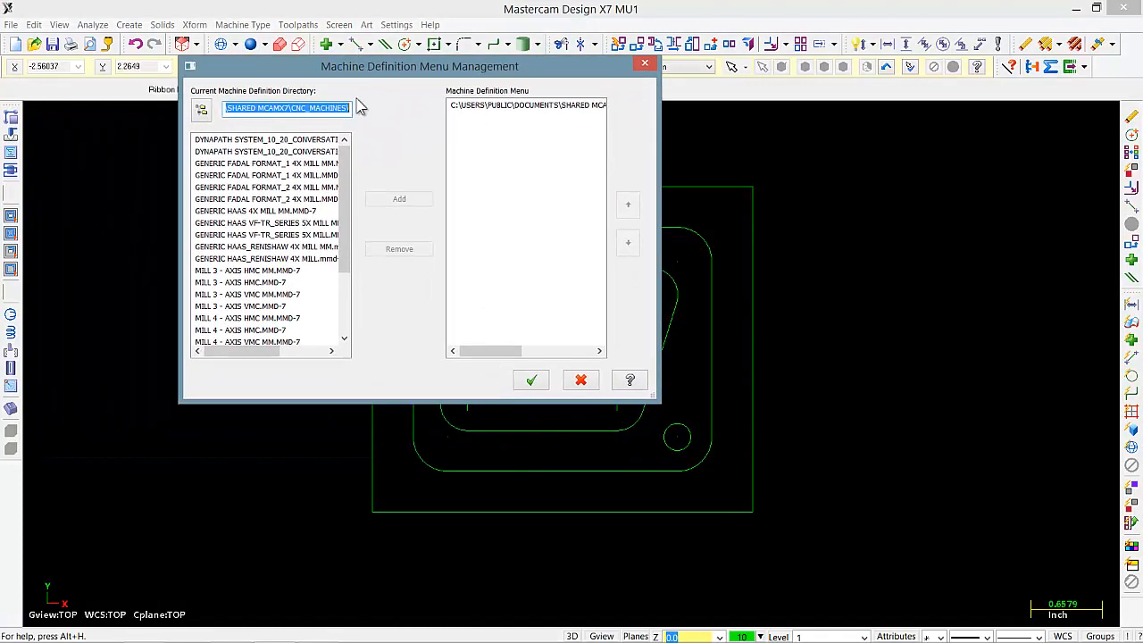
{"action": "left_click_drag", "start_coordinate": [346, 202], "coordinate": [345, 261]}
{"action": "left_click", "coordinate": [272, 247]}
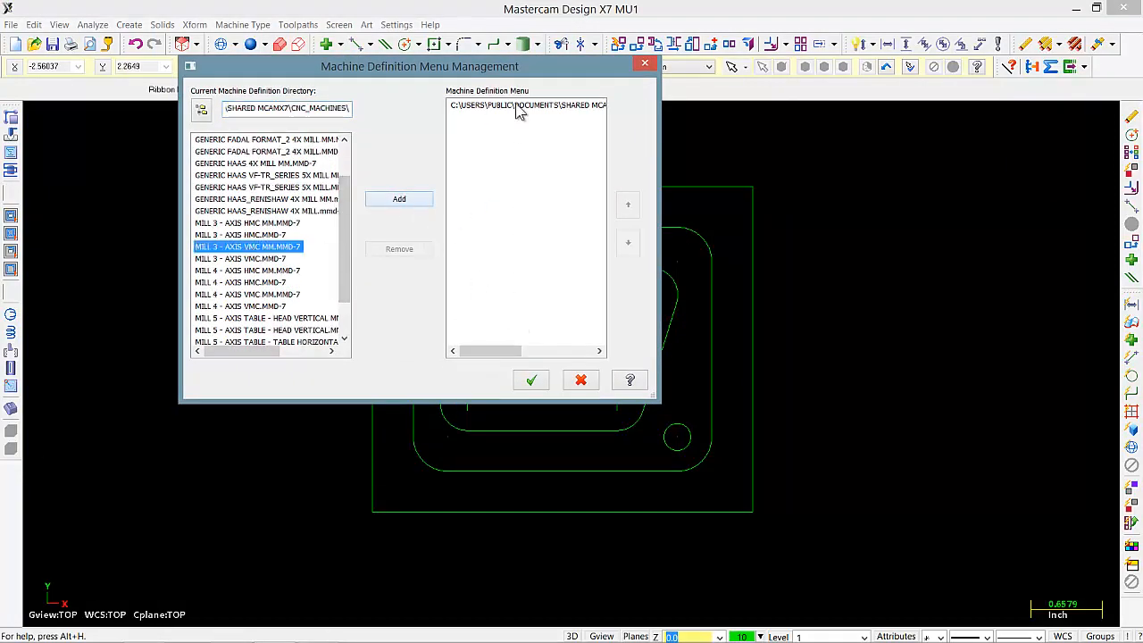
{"action": "left_click", "coordinate": [532, 381]}
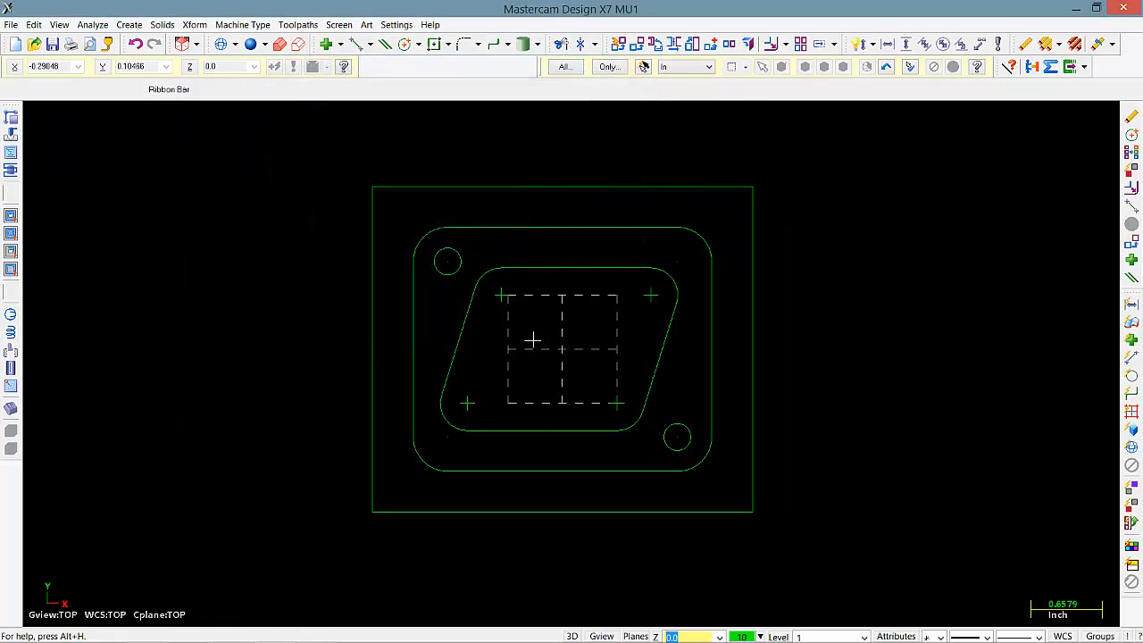
Assign the GENERIC HAAS 4X MILL.MMD-7 mill definition as the machine type for the part
{"action": "left_click", "coordinate": [255, 25]}
{"action": "mouse_move", "coordinate": [257, 43]}
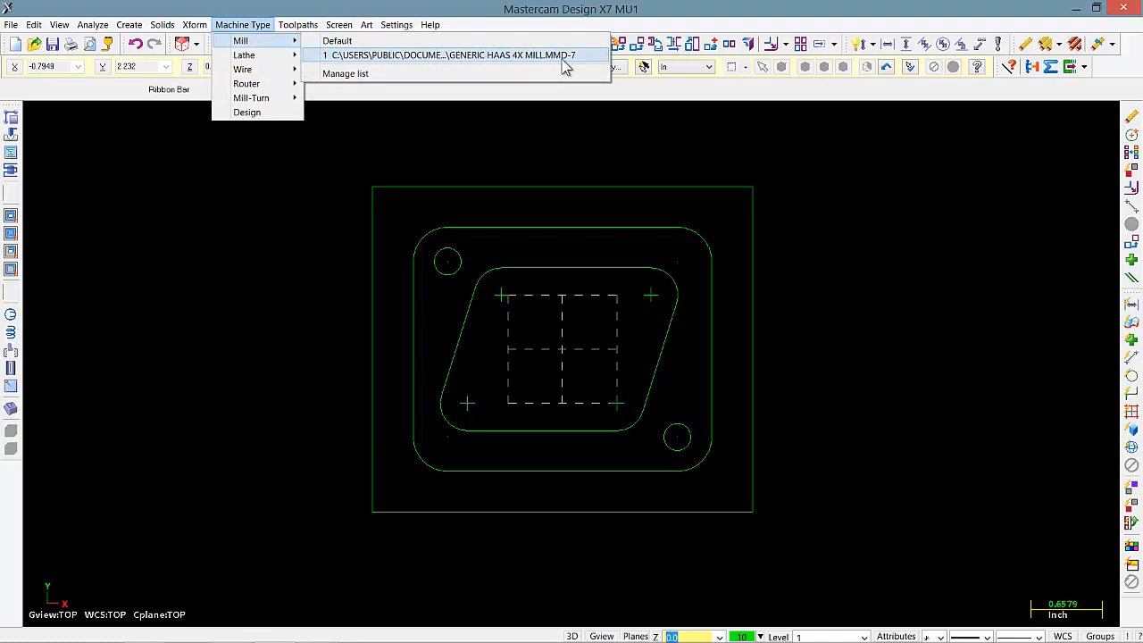
{"action": "left_click", "coordinate": [441, 56]}
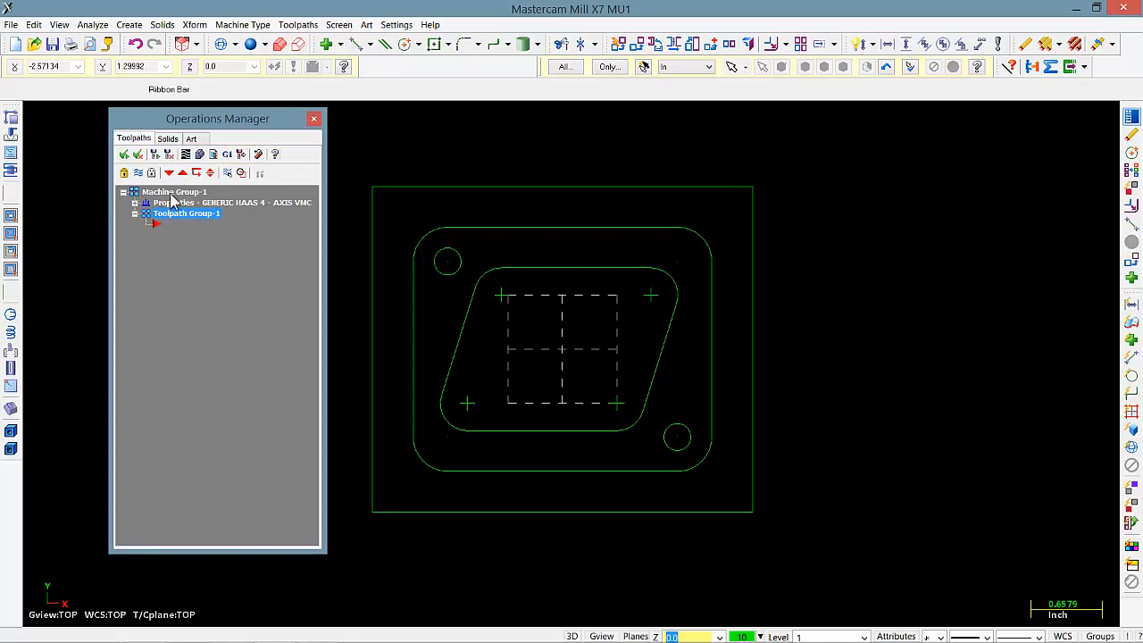
Expand the properties of Machine Group-1, view its file settings, and close them
{"action": "left_click", "coordinate": [135, 203]}
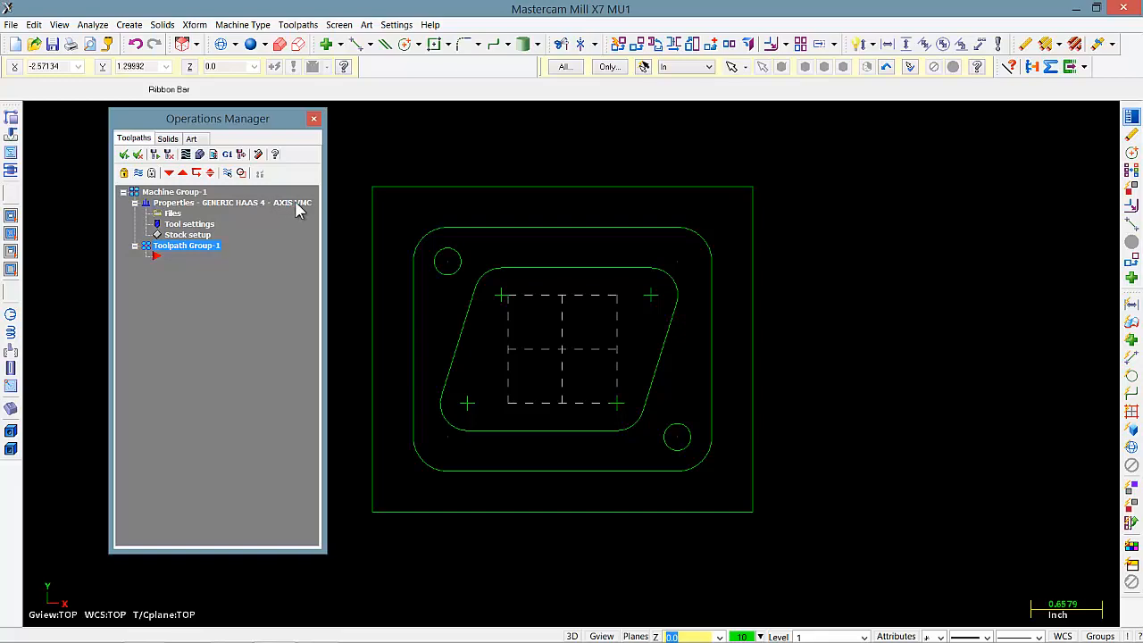
{"action": "double_click", "coordinate": [175, 213]}
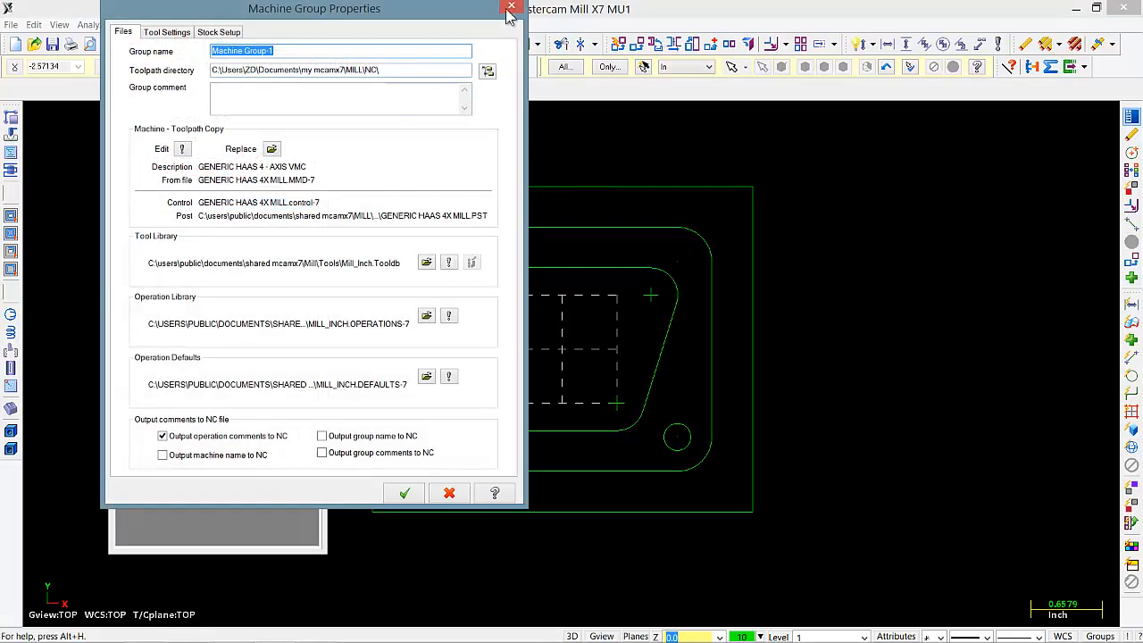
{"action": "left_click", "coordinate": [510, 9]}
Dock the Operations Manager alongside the graphics area, keeping the machine group's properties expanded
{"action": "left_click_drag", "start_coordinate": [236, 127], "coordinate": [86, 134]}
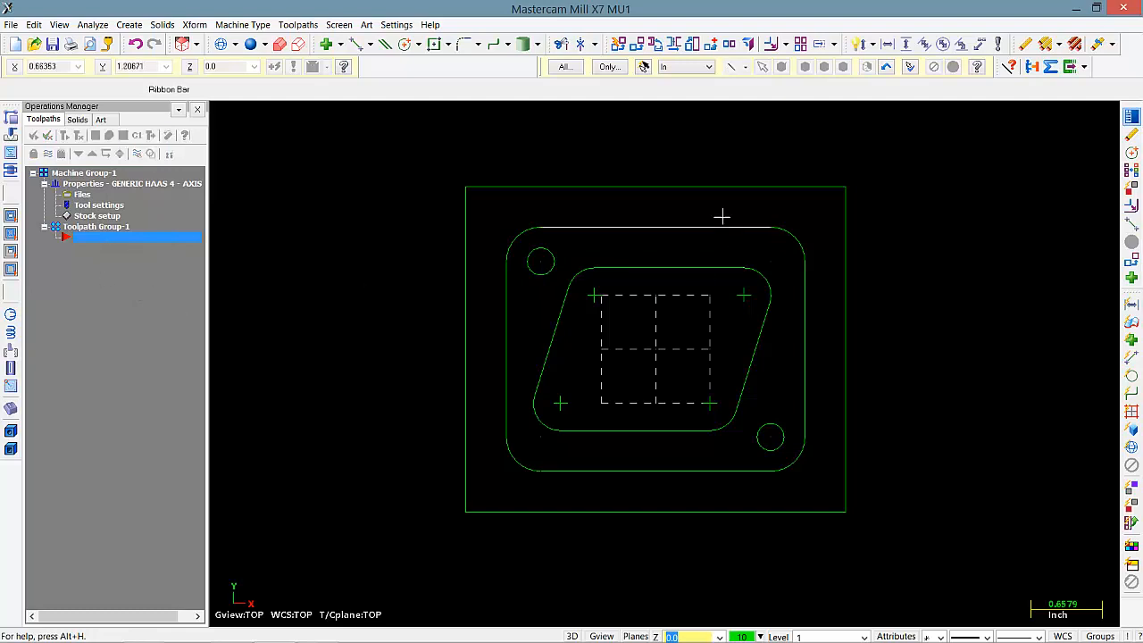
{"action": "middle_click_drag", "start_coordinate": [705, 211], "coordinate": [669, 180]}
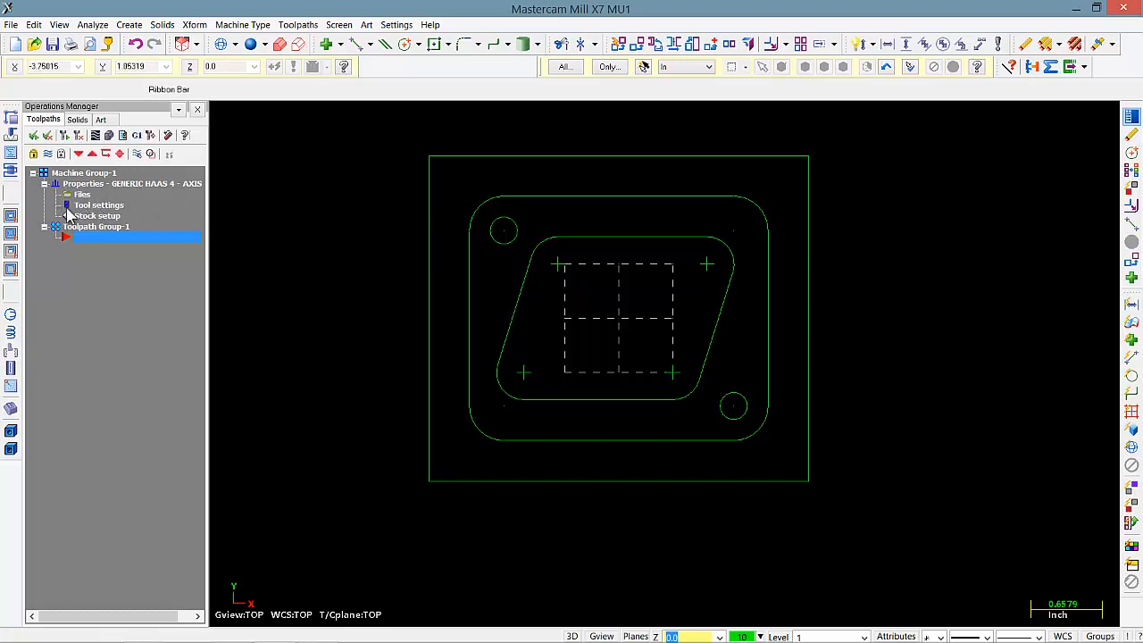
{"action": "left_click", "coordinate": [44, 183]}
{"action": "left_click", "coordinate": [44, 183]}
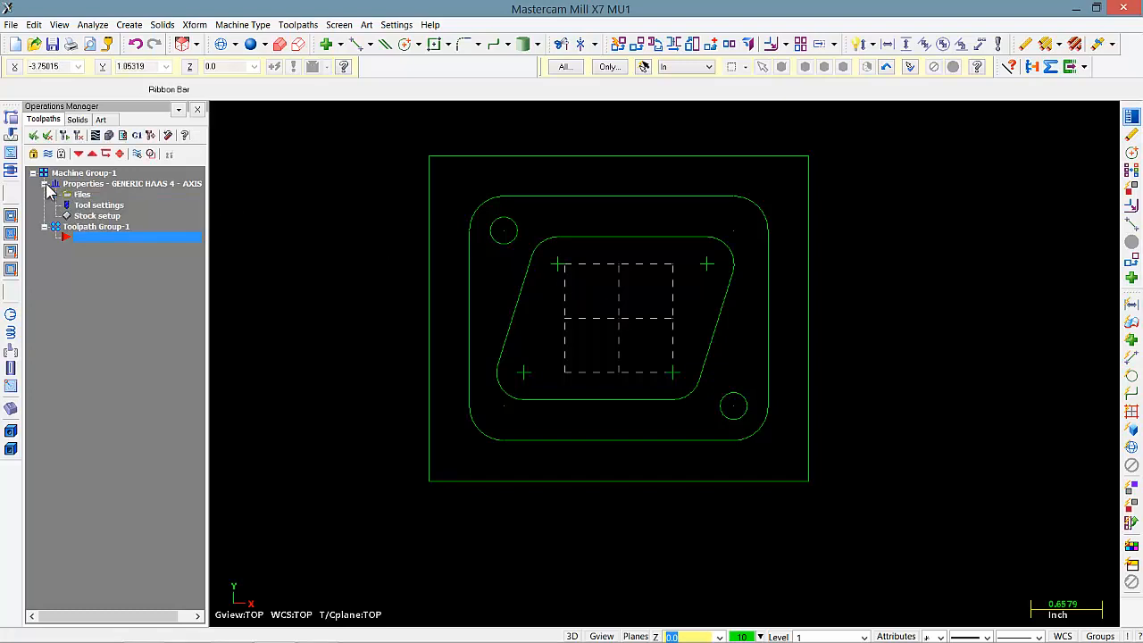
In the machine group's tool settings, override defaults with modal values for clearance height, retract height and feed plane
{"action": "left_click", "coordinate": [96, 210]}
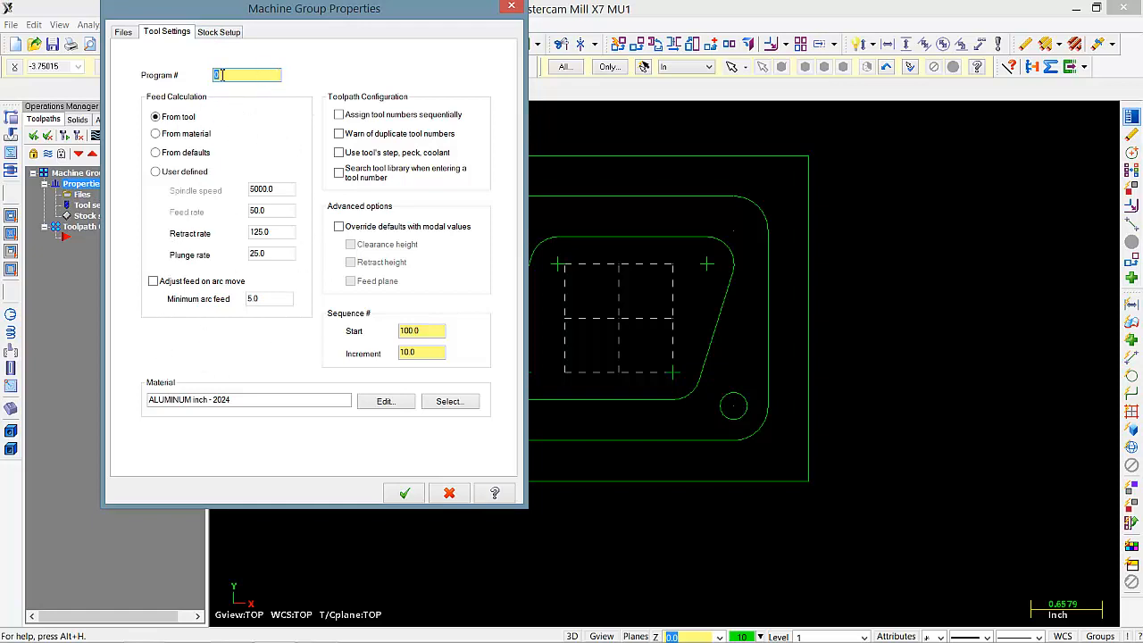
{"action": "left_click", "coordinate": [339, 226]}
{"action": "left_click", "coordinate": [350, 245]}
{"action": "left_click", "coordinate": [351, 263]}
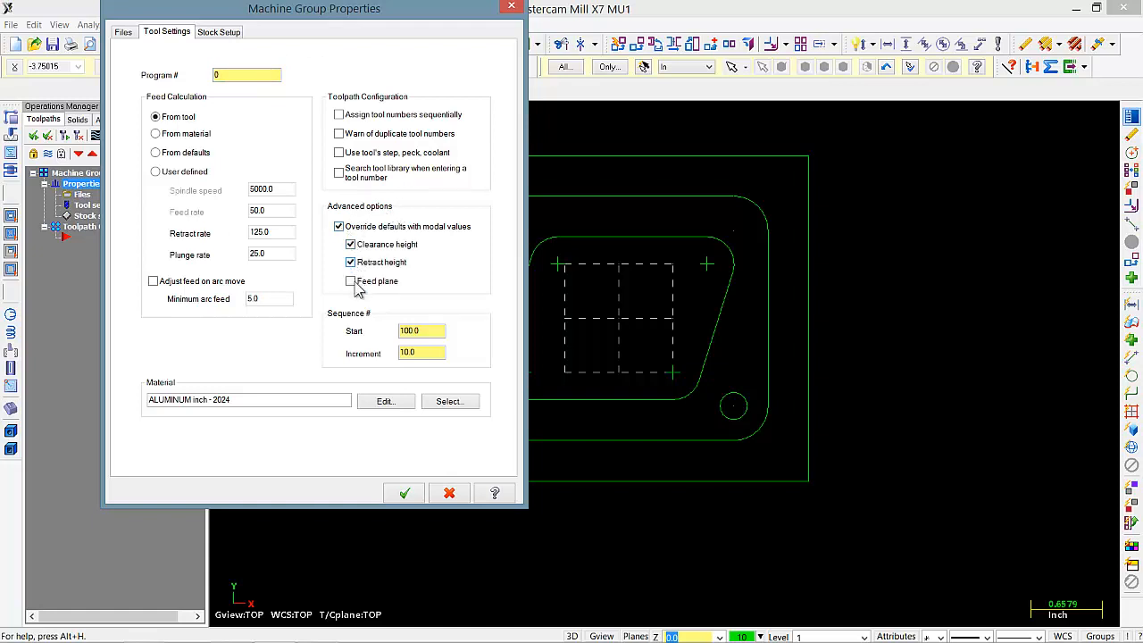
{"action": "left_click", "coordinate": [350, 281]}
{"action": "left_click", "coordinate": [405, 492]}
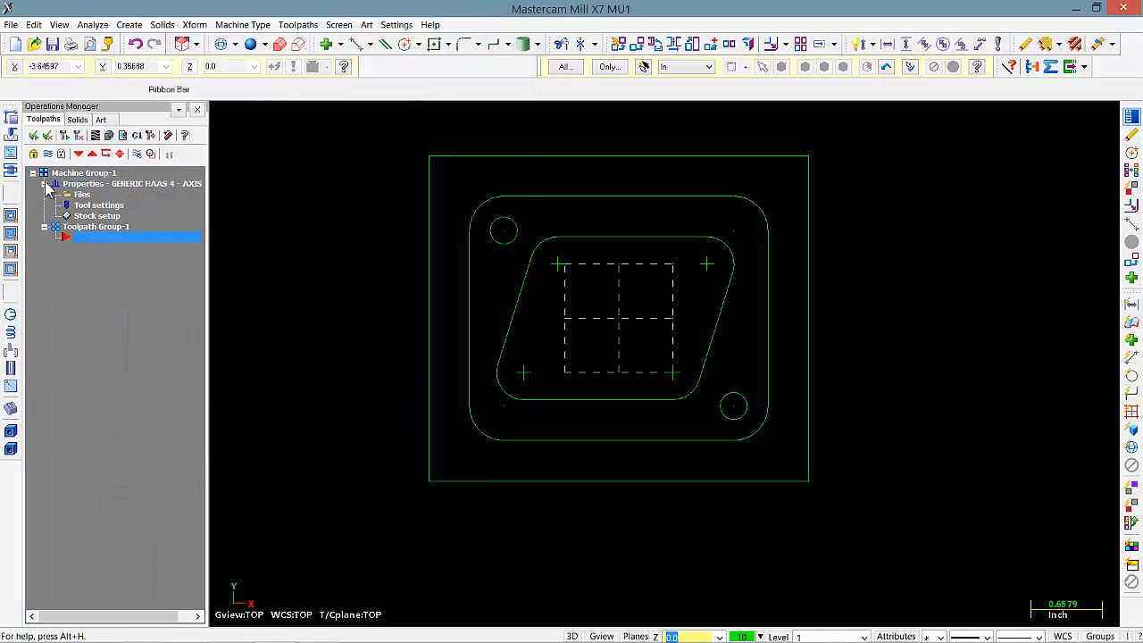
In the stock setup, size the rectangular stock from a bounding box around the part geometry, using the default options
{"action": "left_click", "coordinate": [98, 217]}
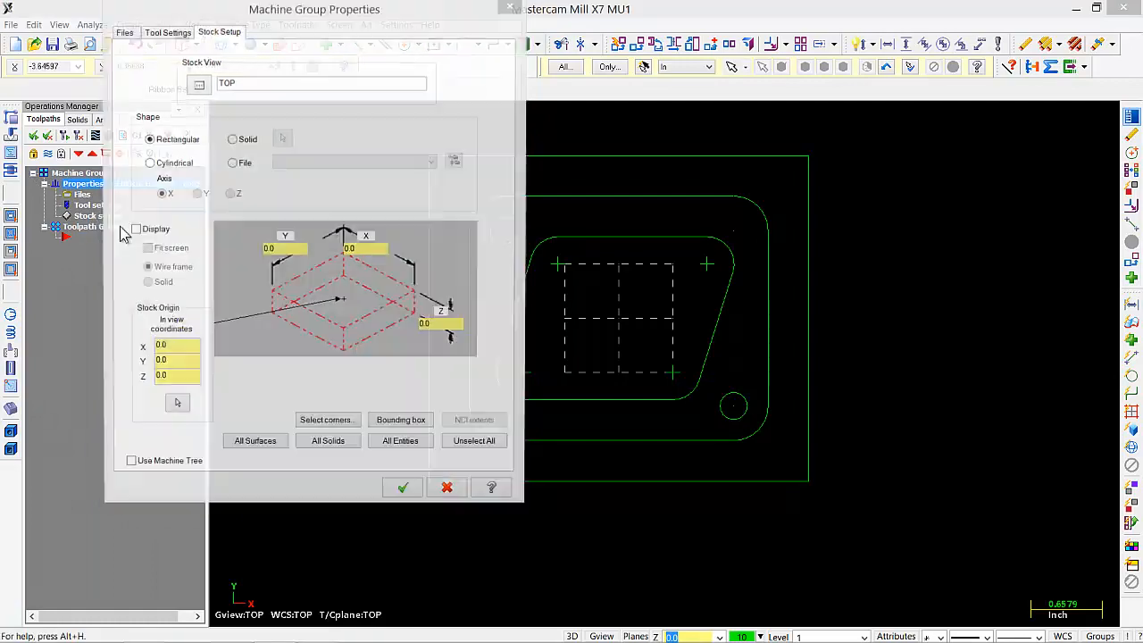
{"action": "left_click", "coordinate": [193, 36]}
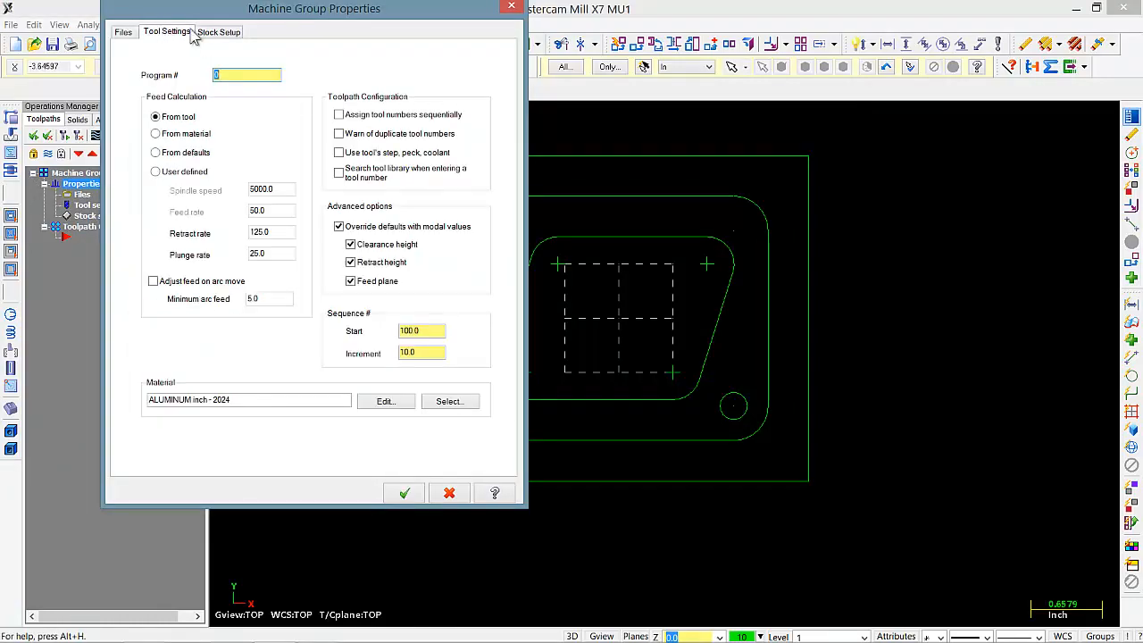
{"action": "left_click", "coordinate": [208, 33]}
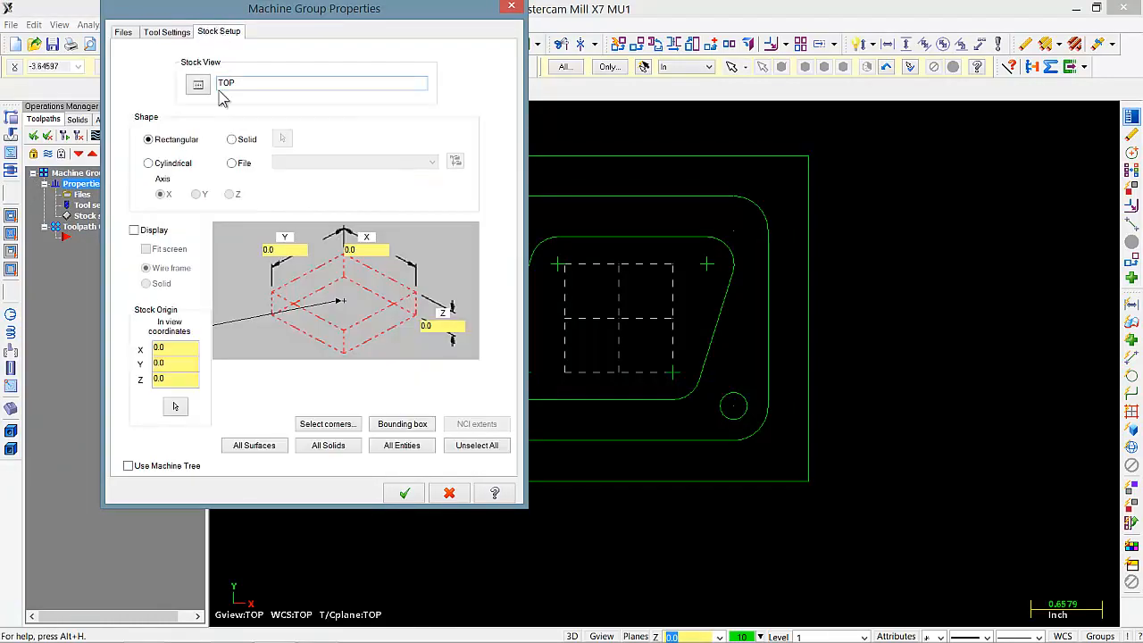
{"action": "mouse_move", "coordinate": [305, 11]}
{"action": "left_mouse_down"}
{"action": "mouse_move", "coordinate": [314, 68]}
{"action": "mouse_move", "coordinate": [303, 27]}
{"action": "left_mouse_up"}
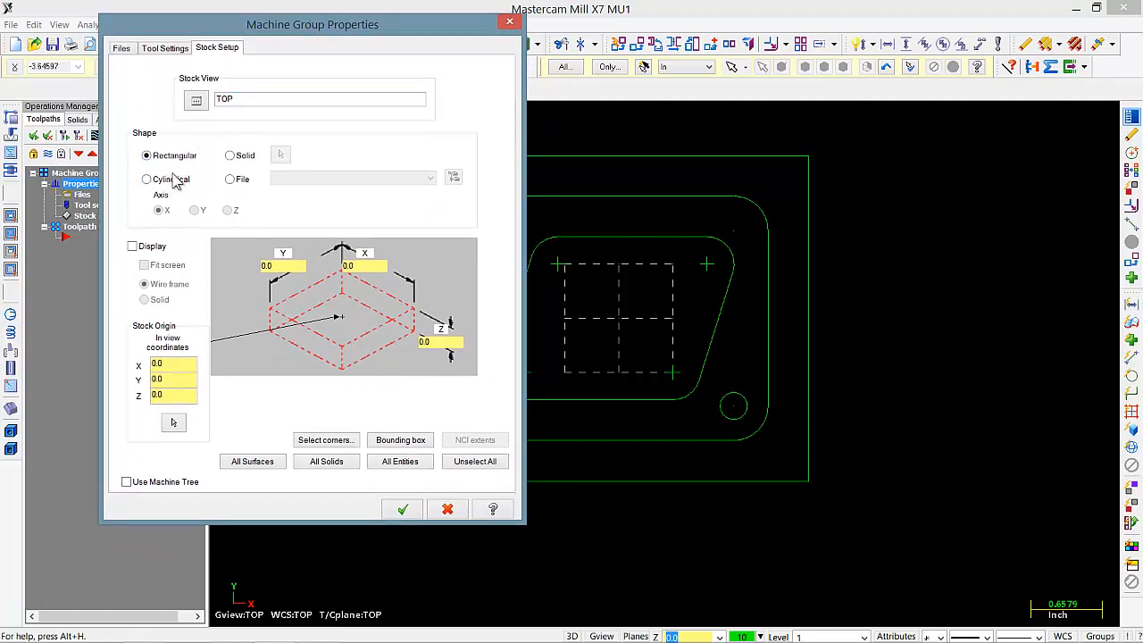
{"action": "mouse_move", "coordinate": [275, 21]}
{"action": "left_mouse_down"}
{"action": "mouse_move", "coordinate": [125, 73]}
{"action": "mouse_move", "coordinate": [230, 73]}
{"action": "mouse_move", "coordinate": [469, 23]}
{"action": "left_mouse_up"}
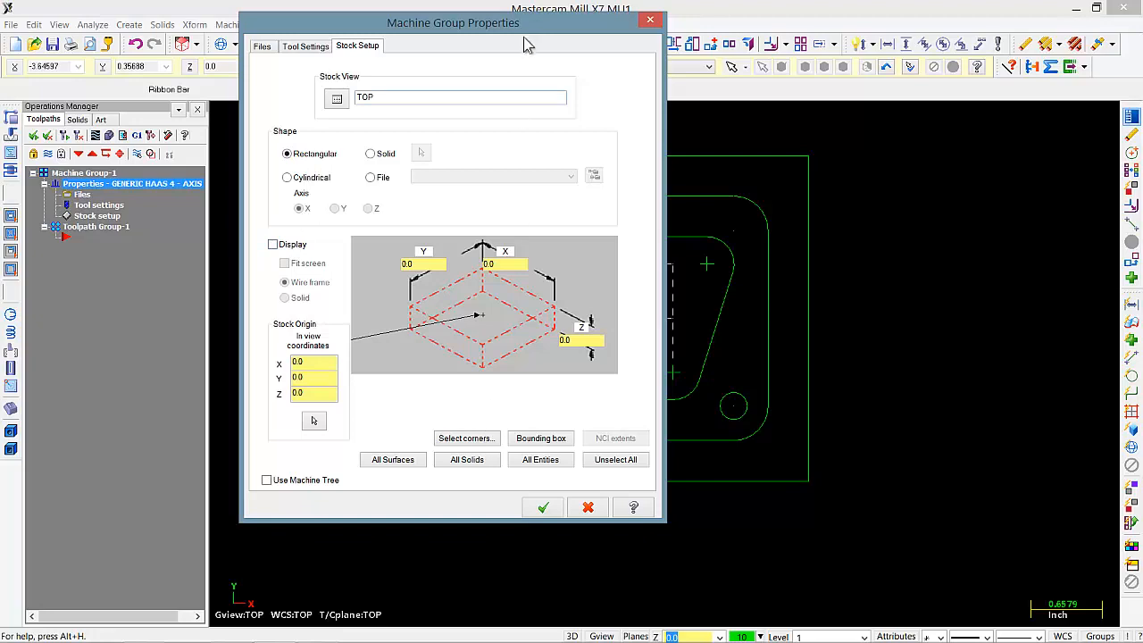
{"action": "left_click_drag", "start_coordinate": [534, 42], "coordinate": [462, 31]}
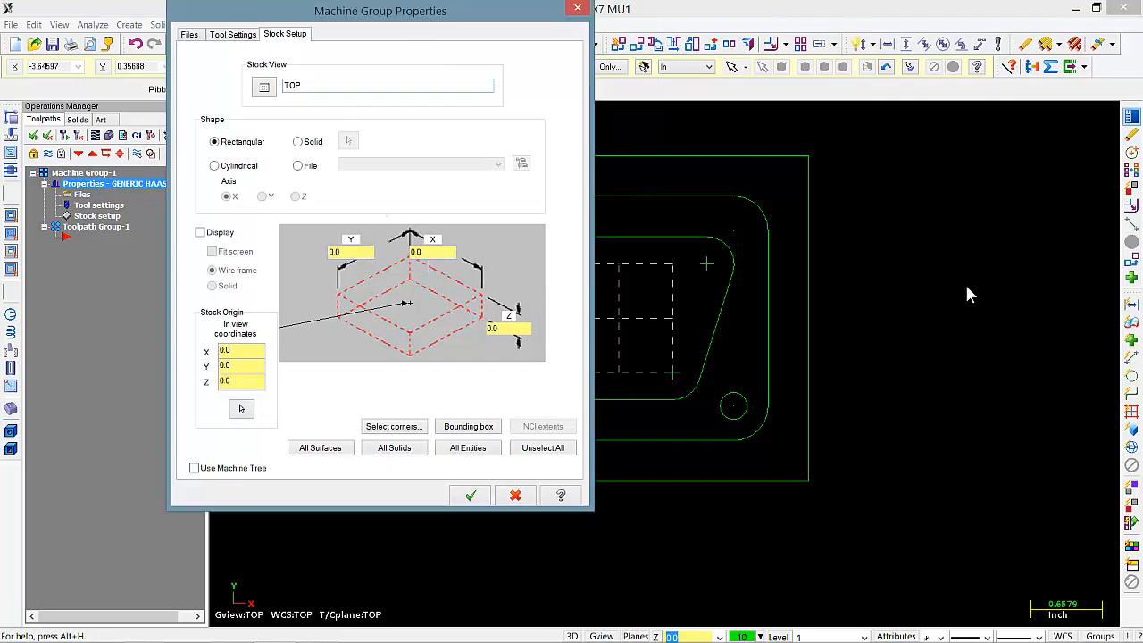
{"action": "left_click", "coordinate": [465, 432]}
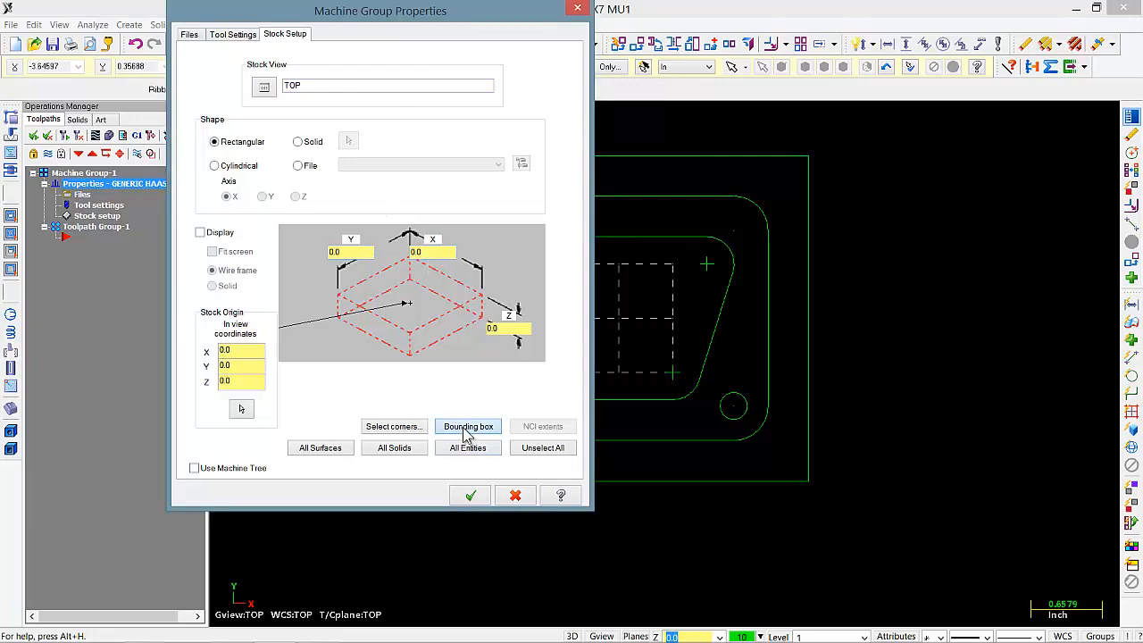
{"action": "left_click", "coordinate": [178, 455]}
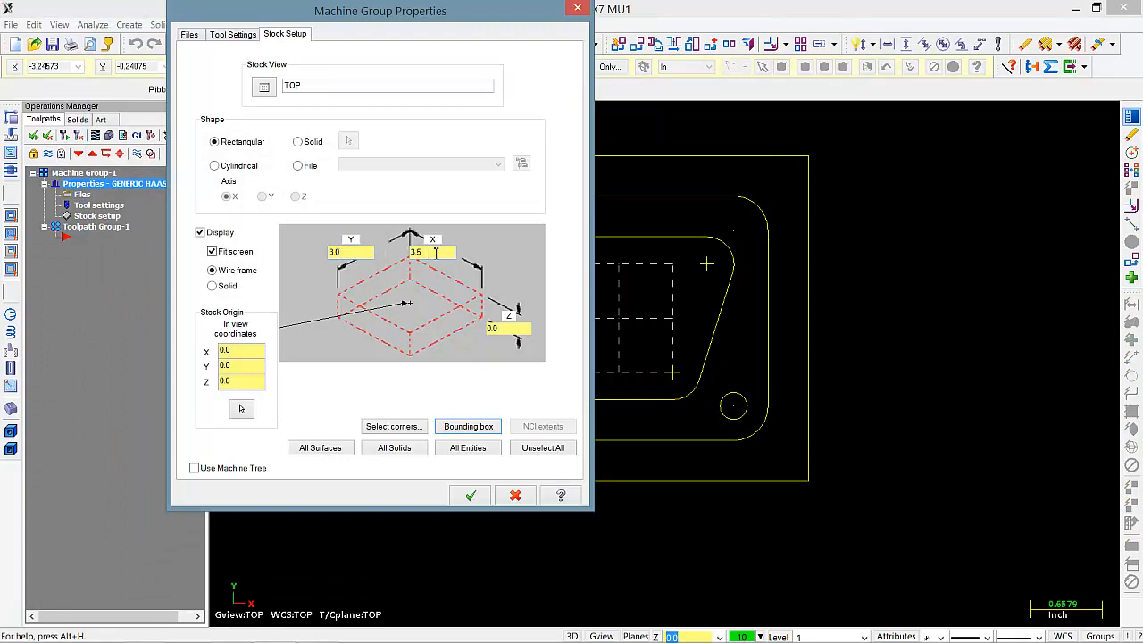
Set the stock's Z thickness to 1.5 in and apply the stock setup
{"action": "left_click", "coordinate": [514, 328]}
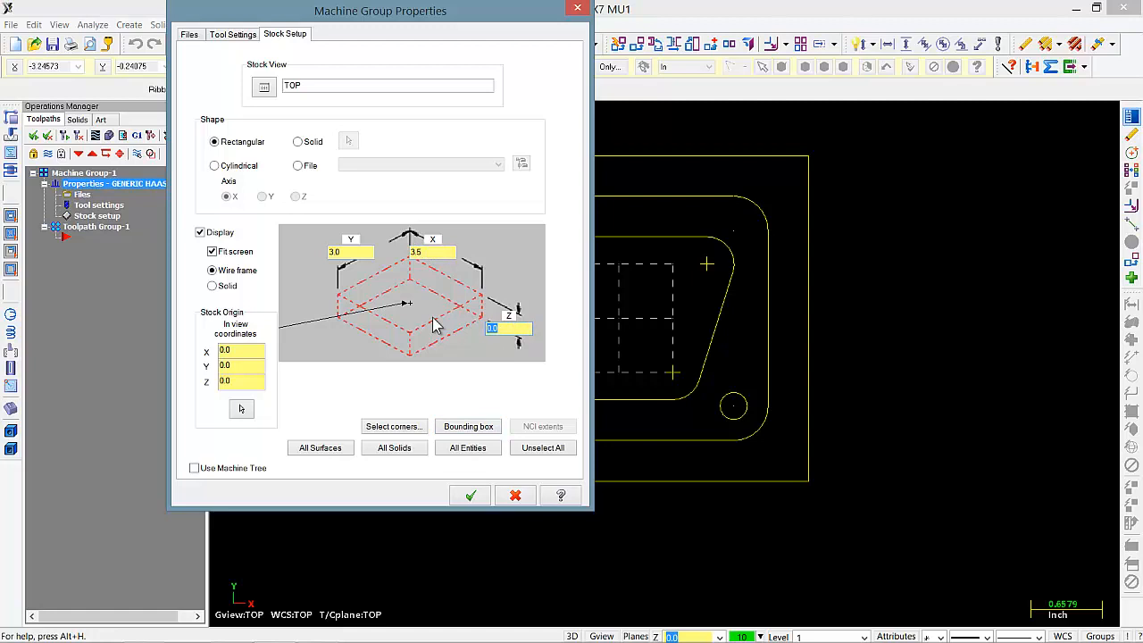
{"action": "key", "text": "Tab"}
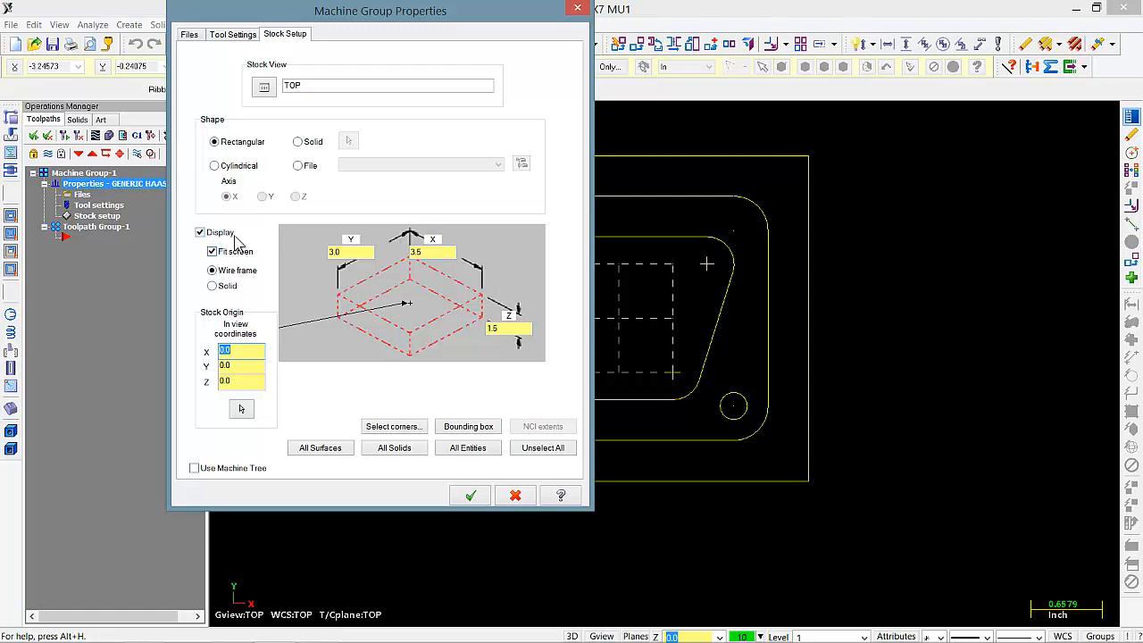
{"action": "left_click", "coordinate": [470, 495]}
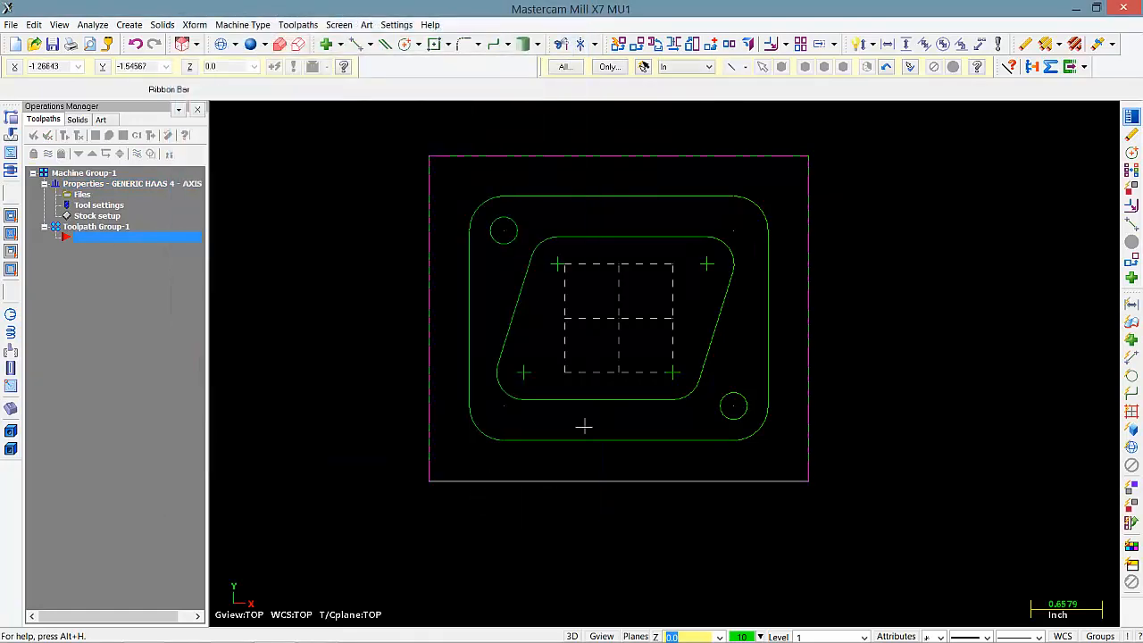
Inspect the stock block around the part in isometric and rotated views, and return to the top view
{"action": "right_click", "coordinate": [834, 206]}
{"action": "left_click", "coordinate": [895, 359]}
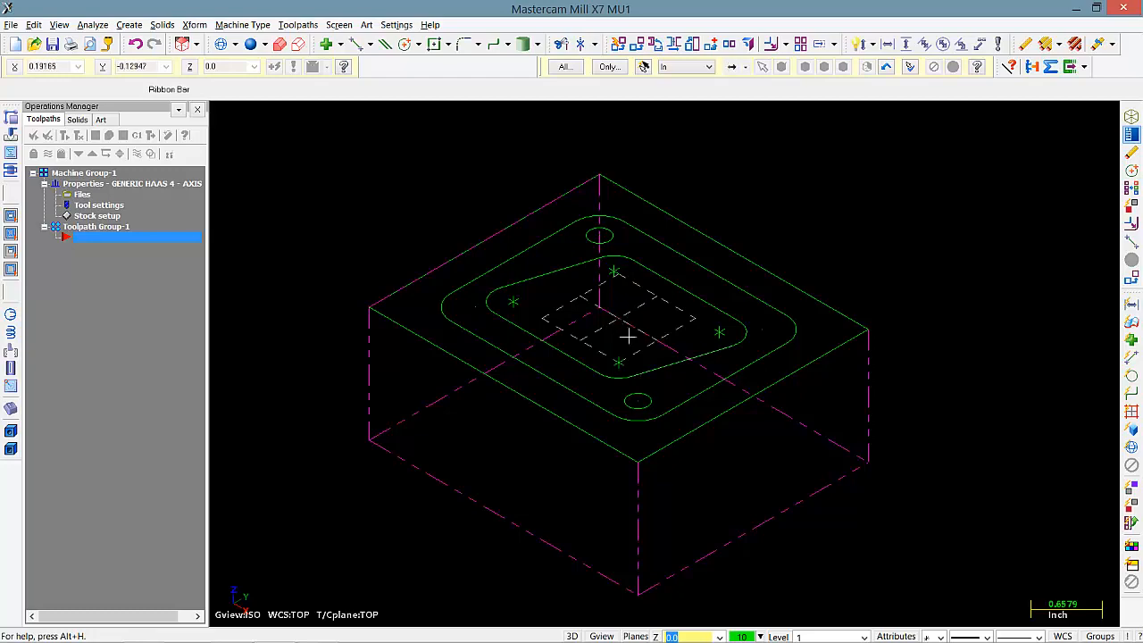
{"action": "middle_click_drag", "start_coordinate": [632, 327], "coordinate": [665, 363]}
{"action": "mouse_move", "coordinate": [586, 300]}
{"action": "middle_mouse_down"}
{"action": "mouse_move", "coordinate": [655, 317]}
{"action": "mouse_move", "coordinate": [541, 323]}
{"action": "mouse_move", "coordinate": [612, 331]}
{"action": "mouse_move", "coordinate": [592, 298]}
{"action": "middle_mouse_up"}
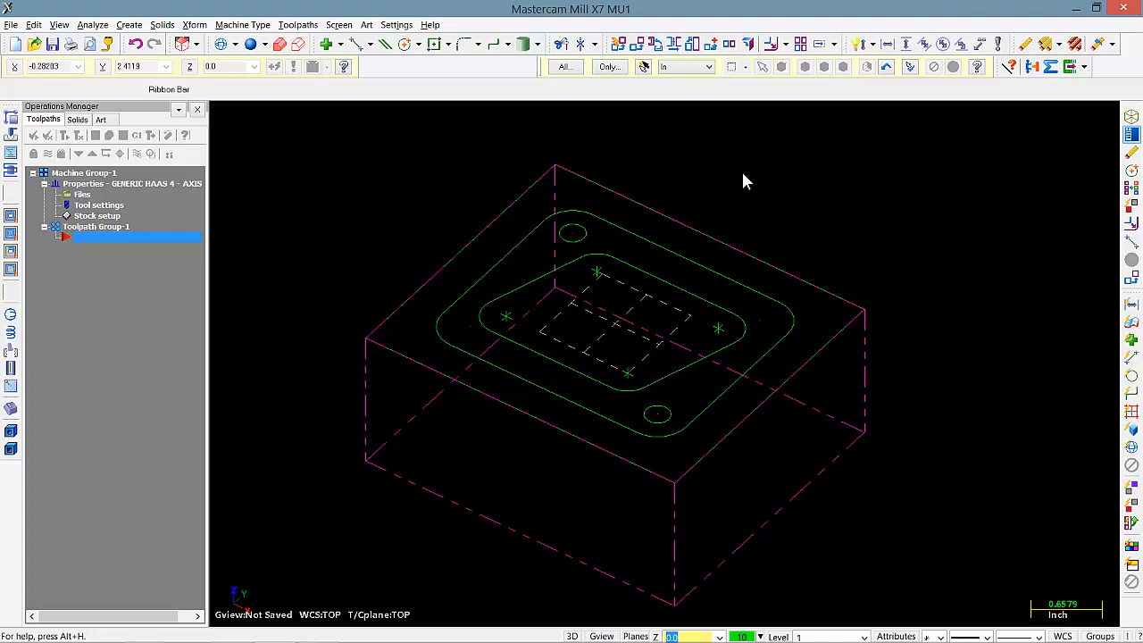
{"action": "right_click", "coordinate": [742, 175]}
{"action": "left_click", "coordinate": [768, 276]}
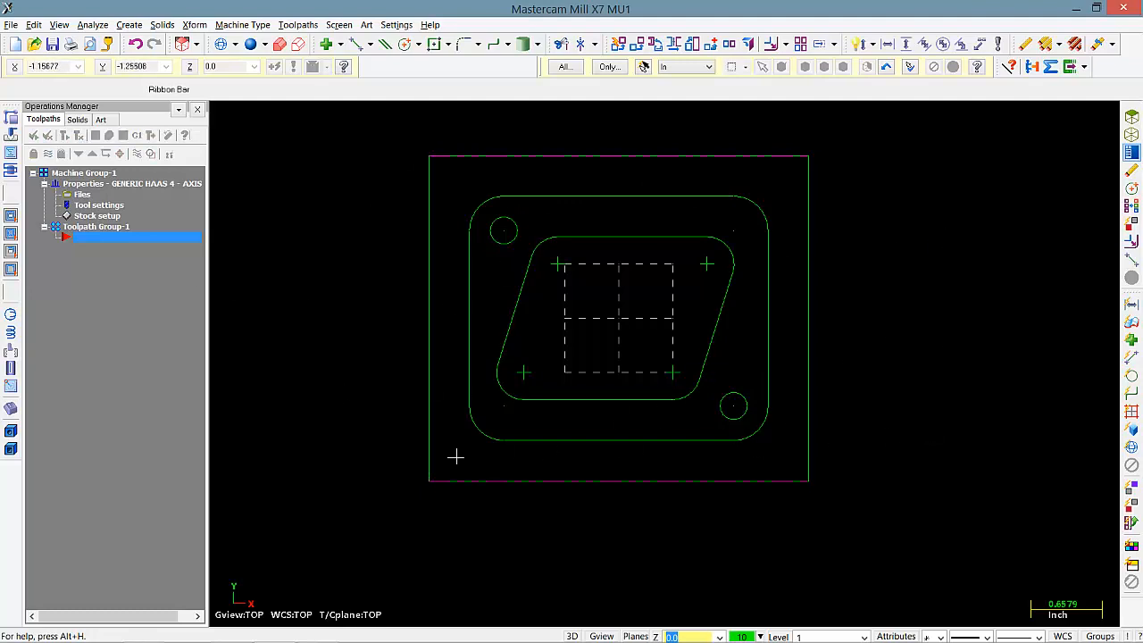
Create a Facing toolpath with the NC name TOOLPATHX7, chaining the outer rectangle of the part
{"action": "left_click", "coordinate": [300, 25]}
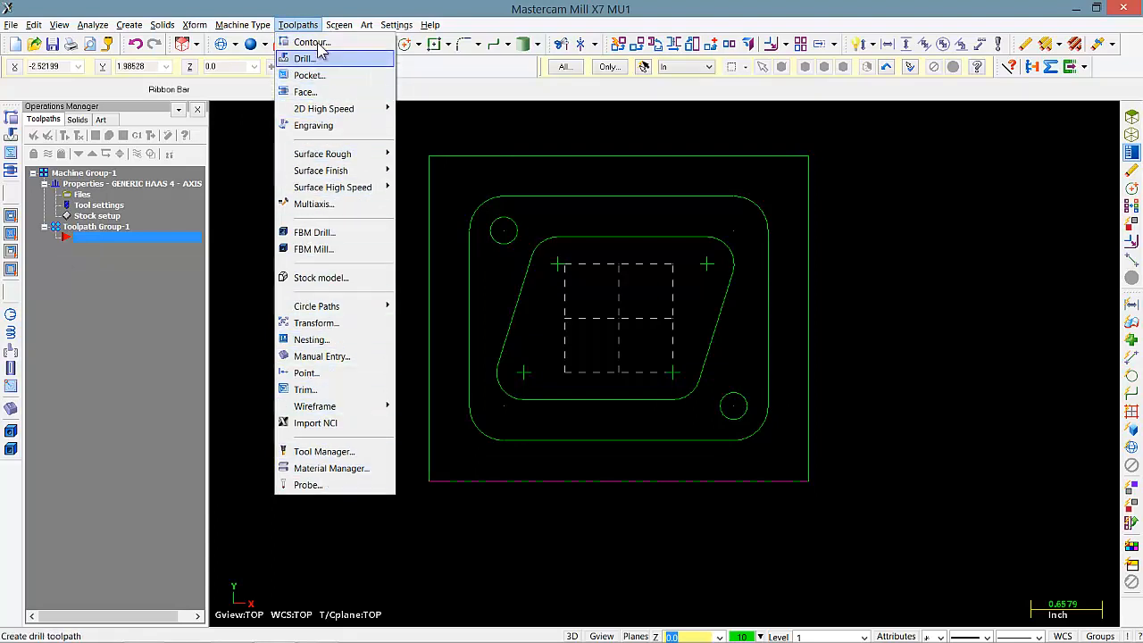
{"action": "left_click", "coordinate": [305, 92]}
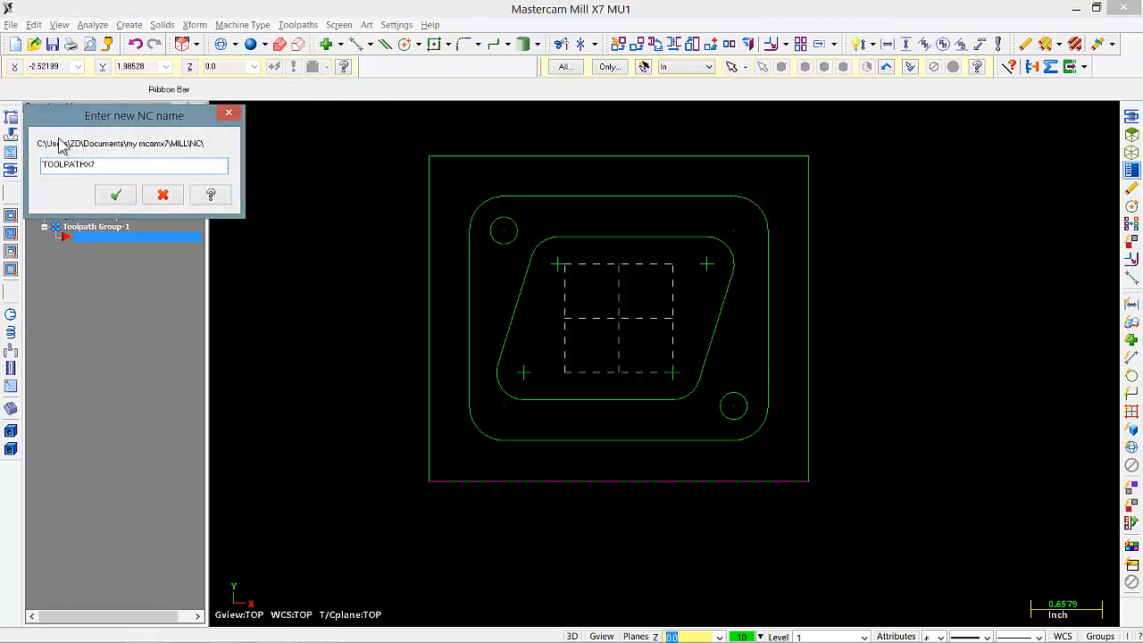
{"action": "left_click", "coordinate": [125, 198]}
{"action": "left_click_drag", "start_coordinate": [209, 66], "coordinate": [245, 52]}
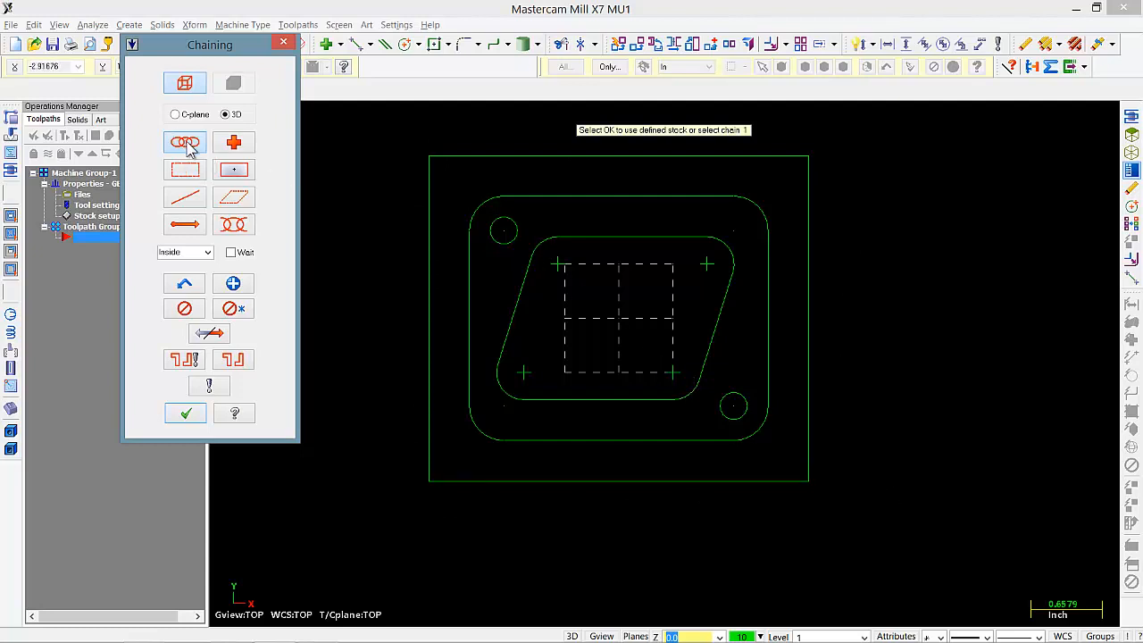
{"action": "left_click", "coordinate": [450, 156]}
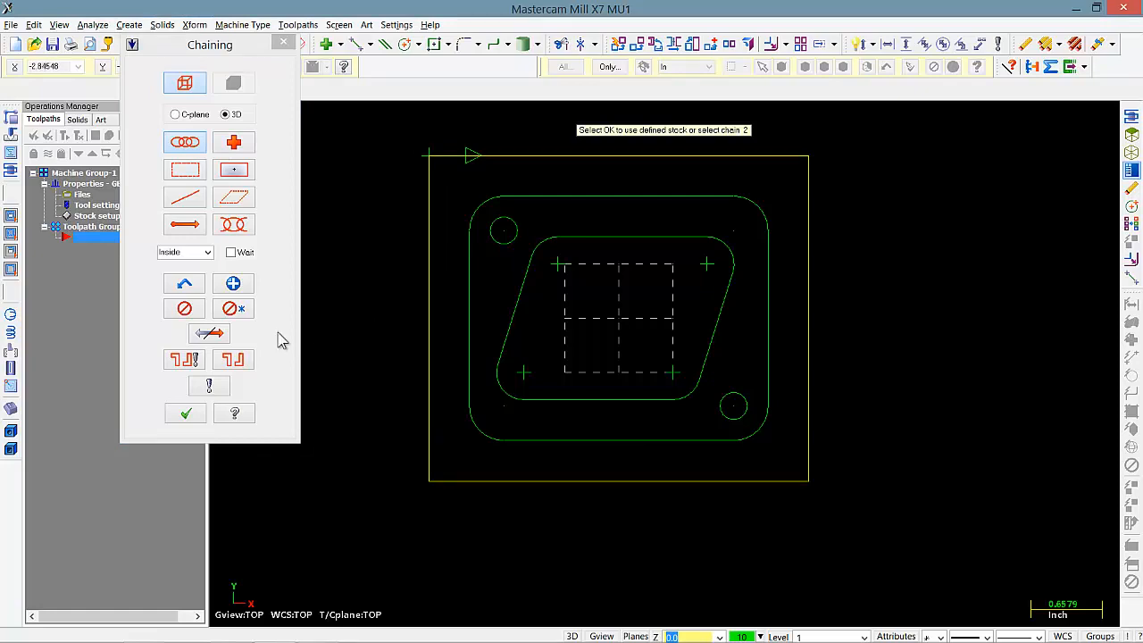
{"action": "left_click", "coordinate": [192, 416]}
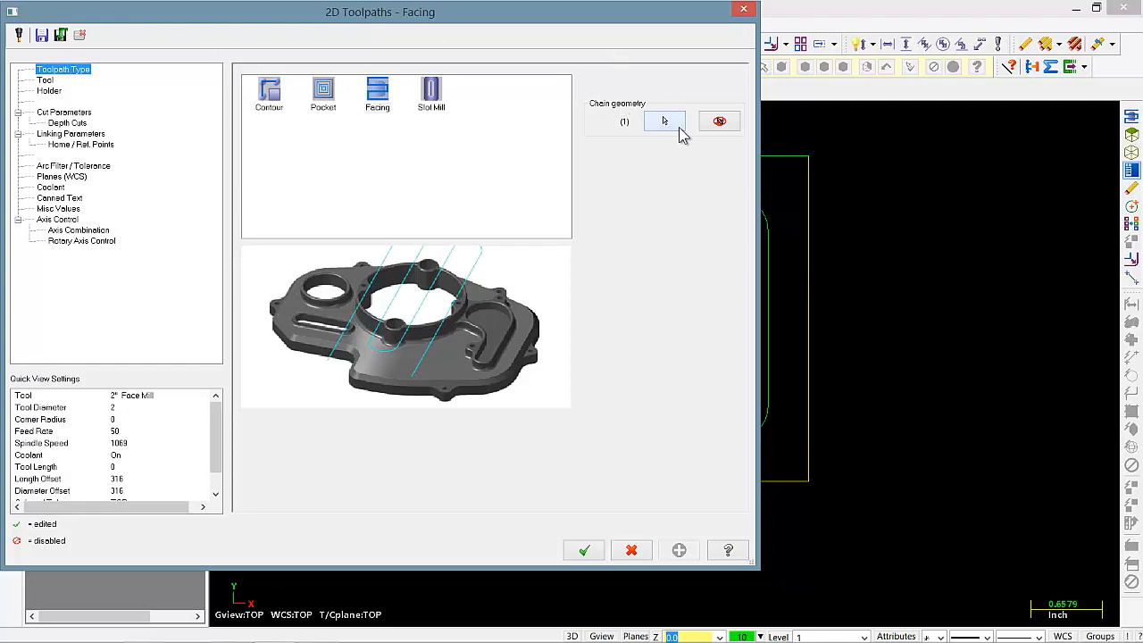
Rechain all geometry of the facing toolpath, picking the outer rectangle again as the only chain
{"action": "left_click", "coordinate": [678, 132]}
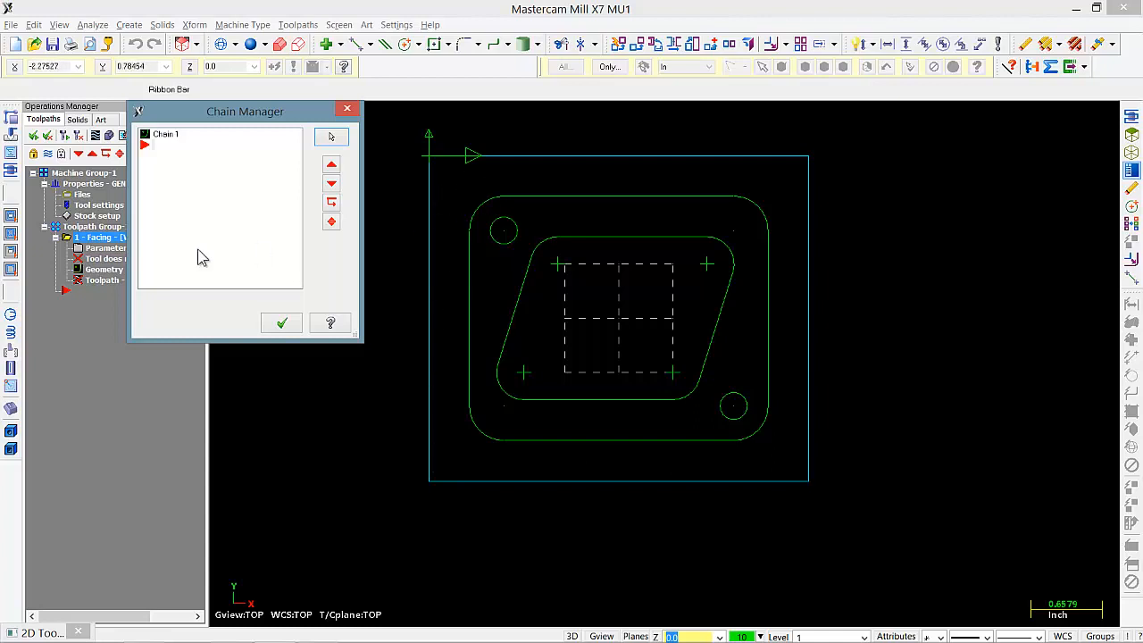
{"action": "right_click", "coordinate": [179, 181]}
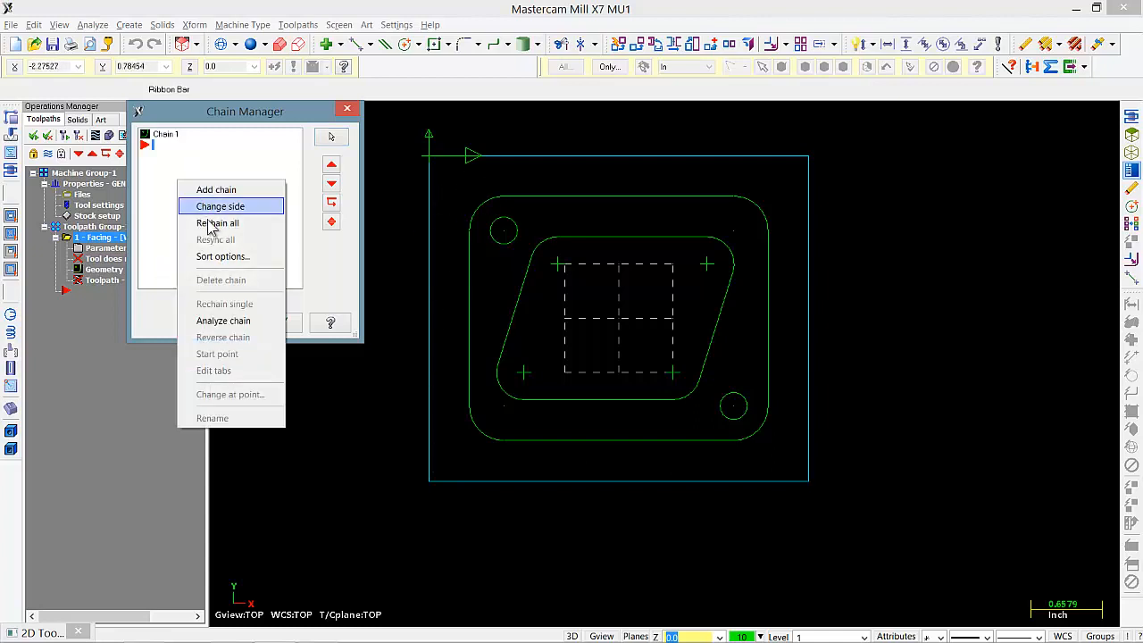
{"action": "right_click", "coordinate": [181, 152]}
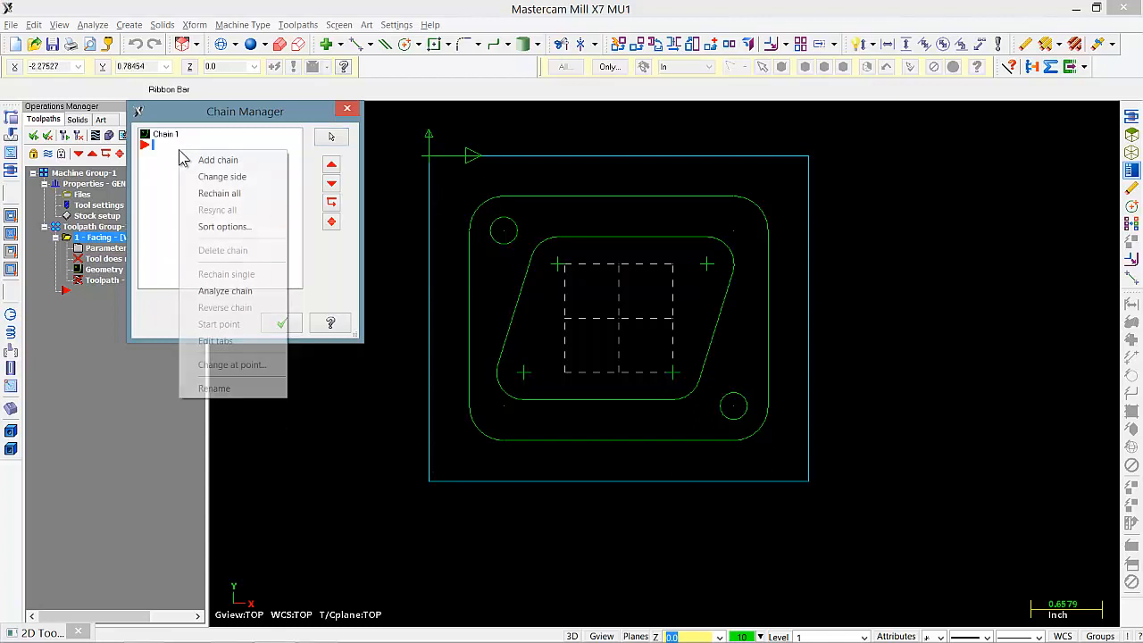
{"action": "left_click", "coordinate": [220, 193]}
{"action": "left_click", "coordinate": [466, 156]}
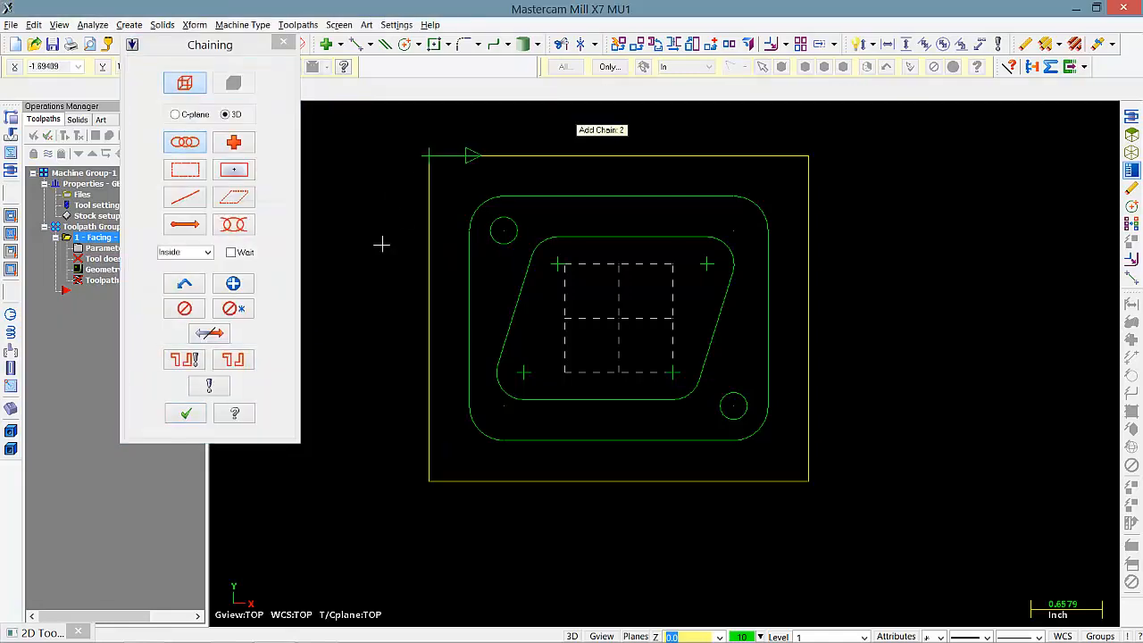
{"action": "left_click", "coordinate": [186, 412]}
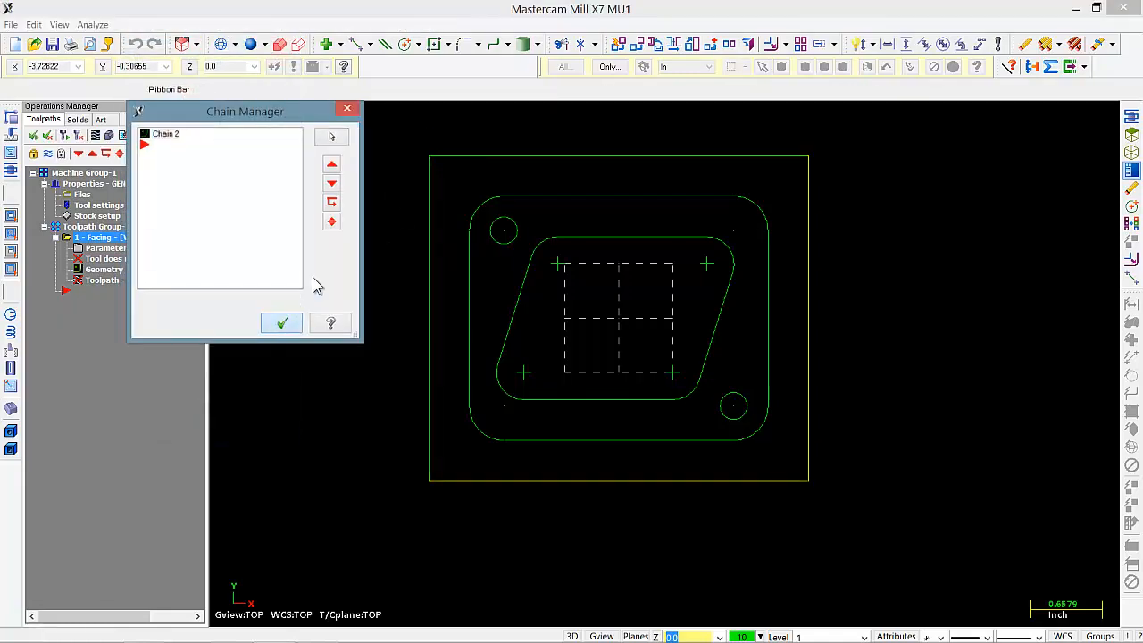
{"action": "left_click", "coordinate": [282, 323]}
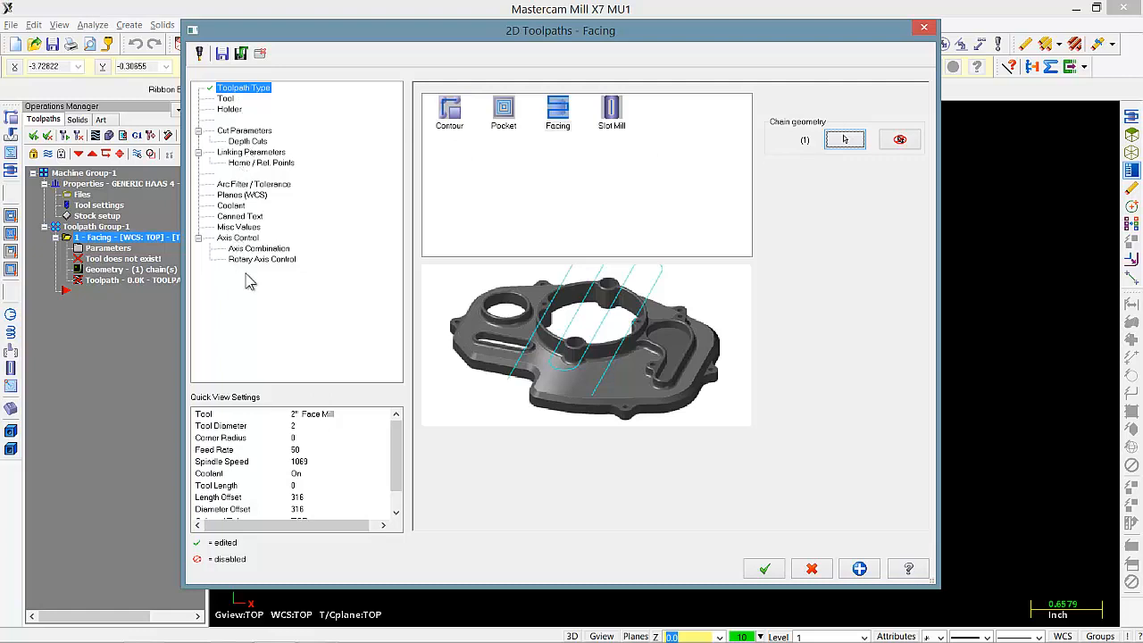
Filter the facing operation's tool library to show only flat end mills with a diameter greater than 0.5 in
{"action": "left_click", "coordinate": [225, 99]}
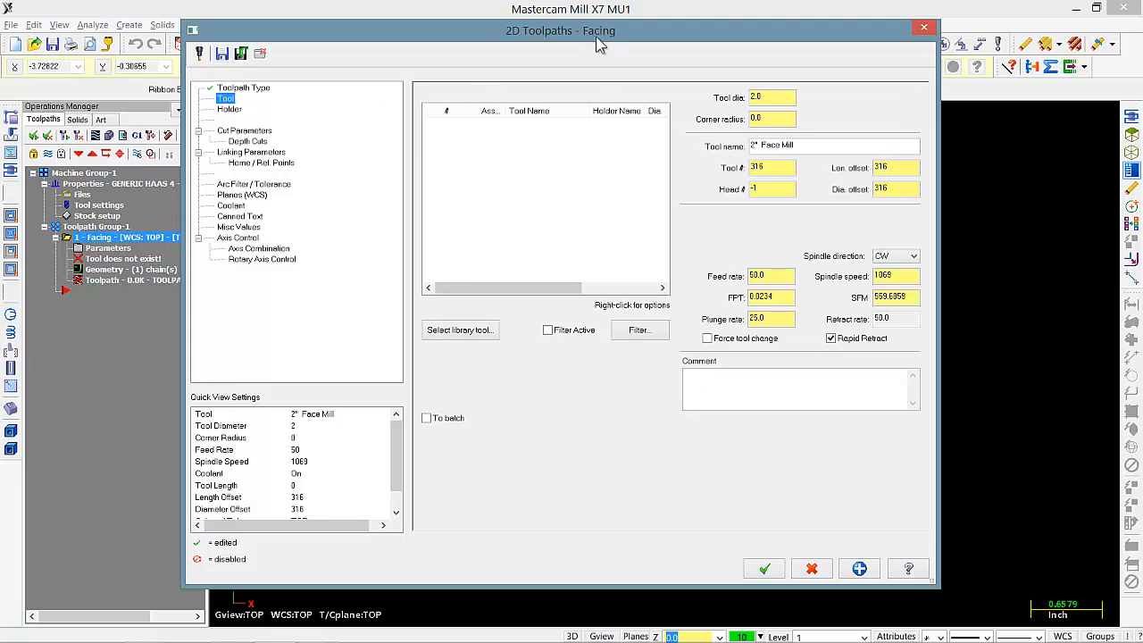
{"action": "left_click_drag", "start_coordinate": [595, 38], "coordinate": [576, 55]}
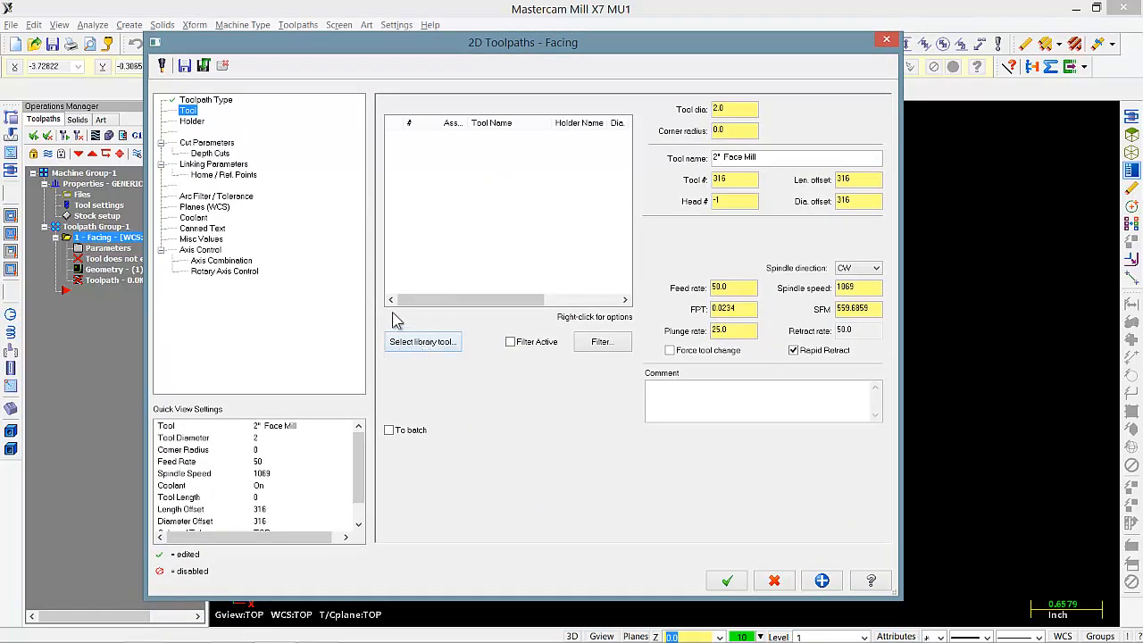
{"action": "left_click", "coordinate": [431, 348]}
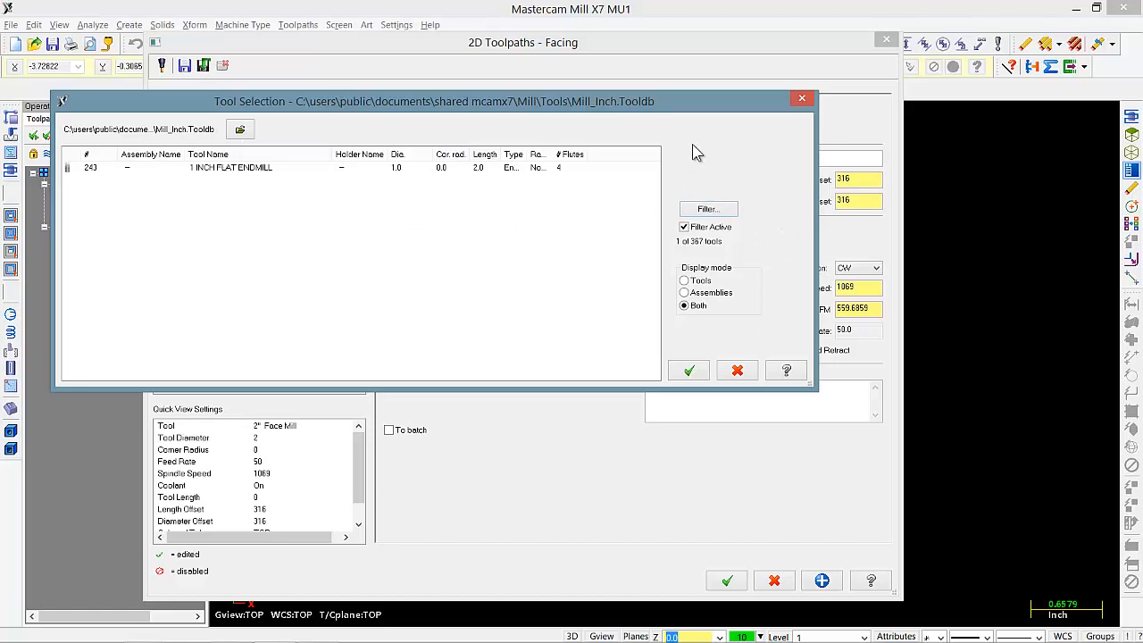
{"action": "left_click", "coordinate": [705, 211]}
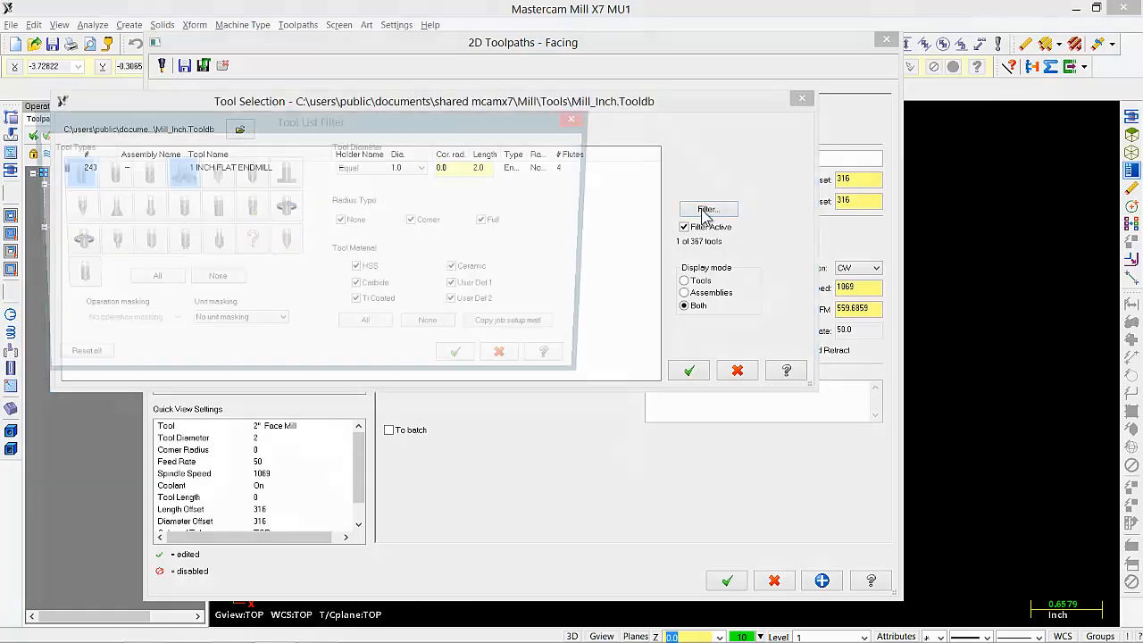
{"action": "left_click", "coordinate": [330, 274]}
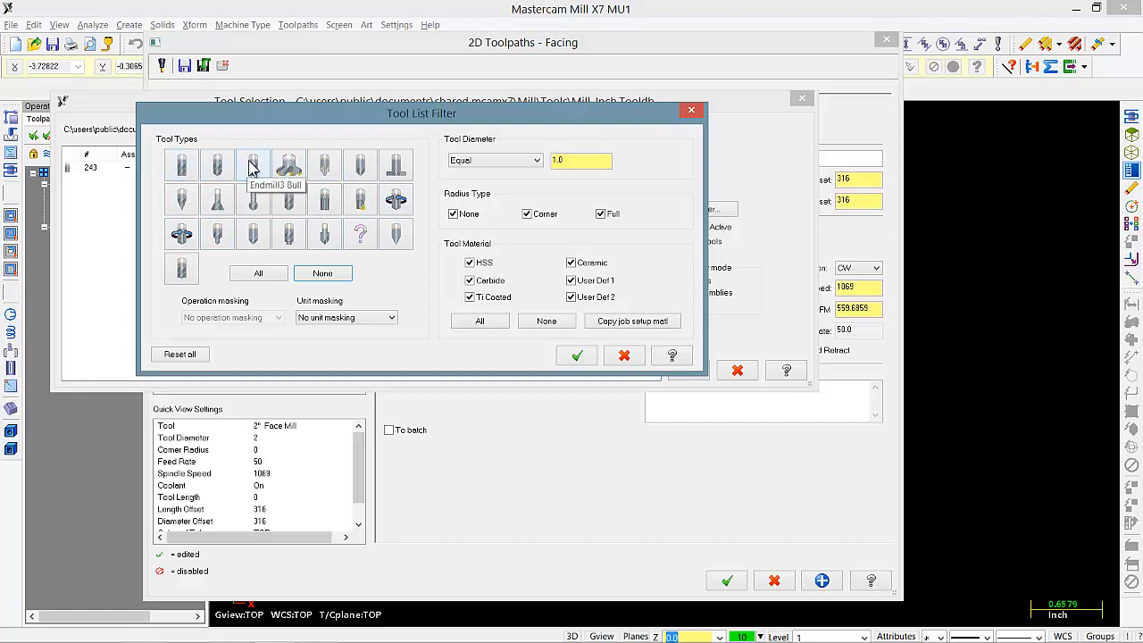
{"action": "left_click", "coordinate": [183, 169]}
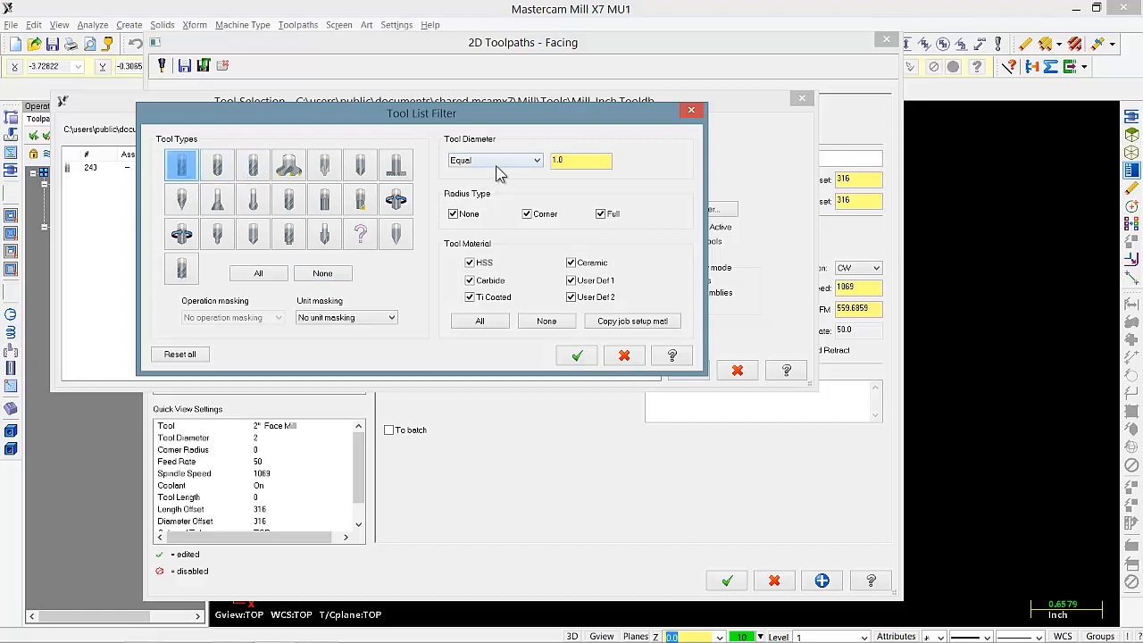
{"action": "left_click", "coordinate": [496, 162]}
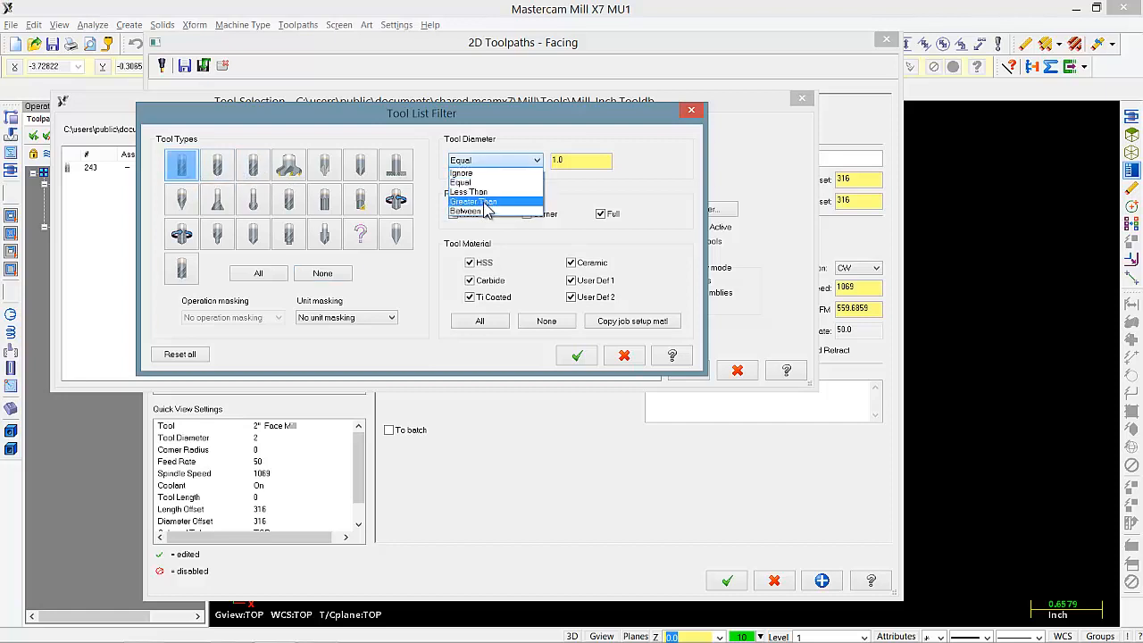
{"action": "left_click", "coordinate": [473, 201]}
{"action": "double_click", "coordinate": [557, 161]}
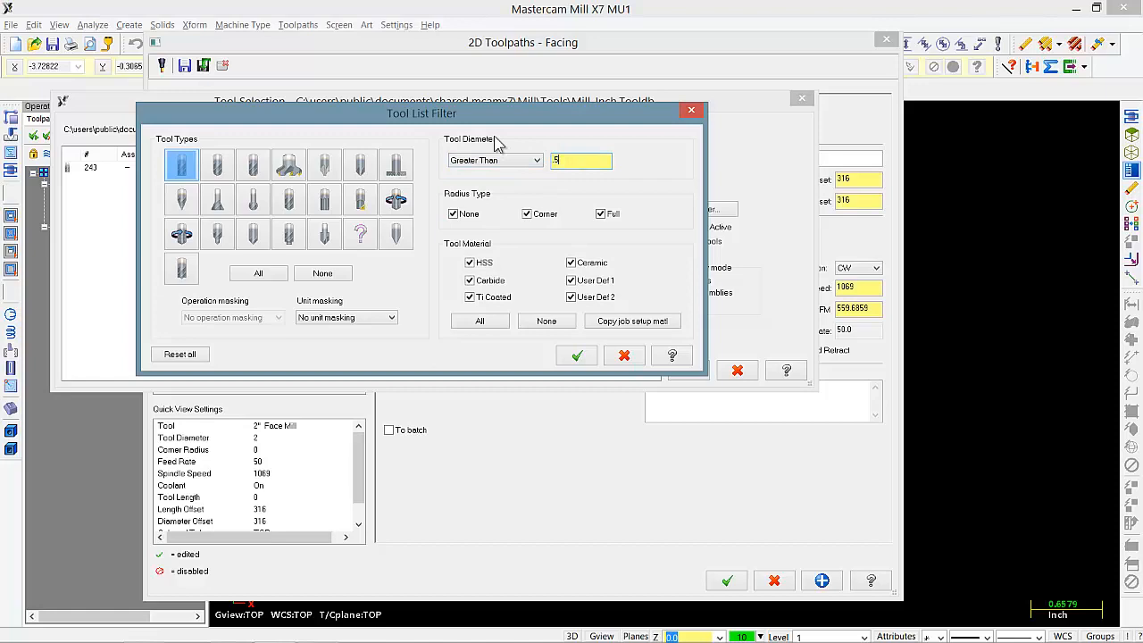
{"action": "left_click", "coordinate": [587, 358]}
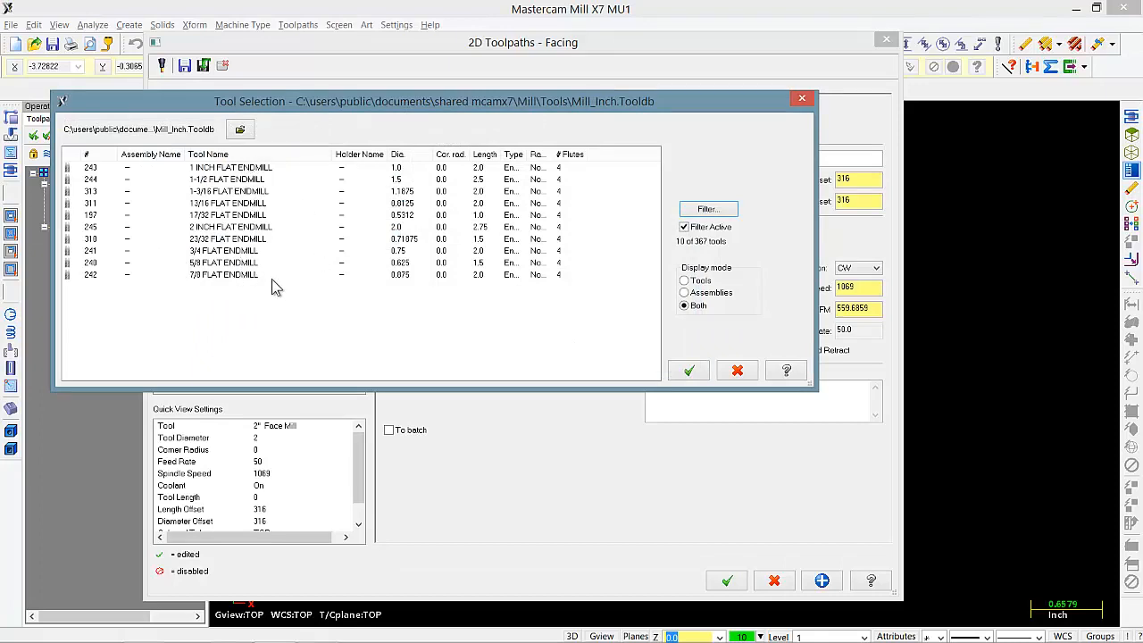
Choose the 7/8 flat endmill for facing and set its tool number, length offset and diameter offset to 3
{"action": "left_click", "coordinate": [213, 276]}
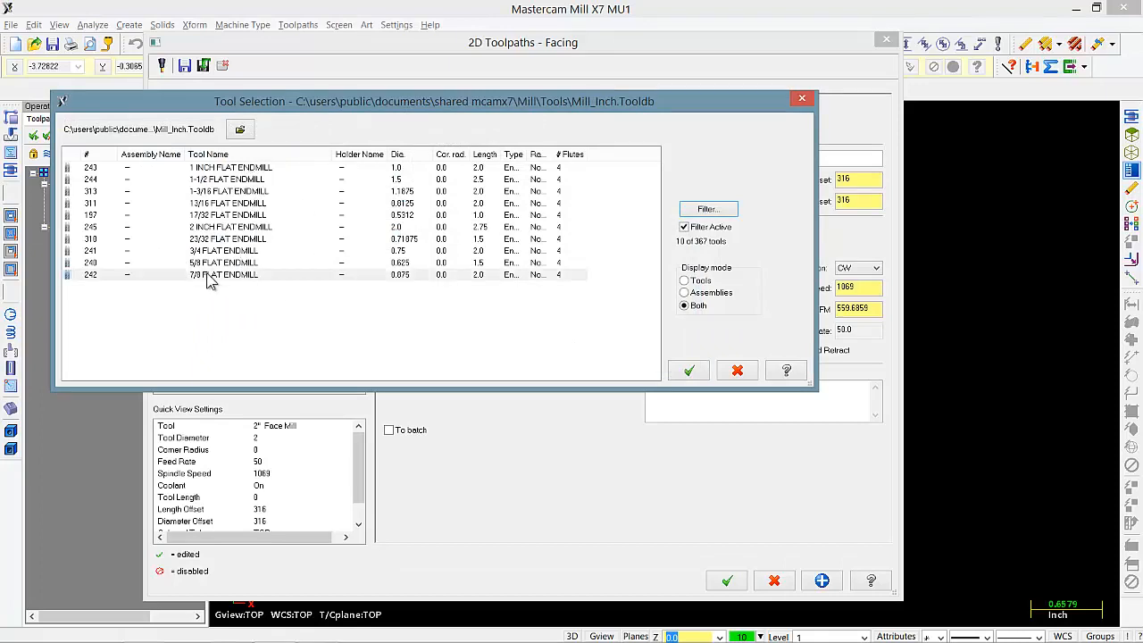
{"action": "left_click", "coordinate": [687, 369]}
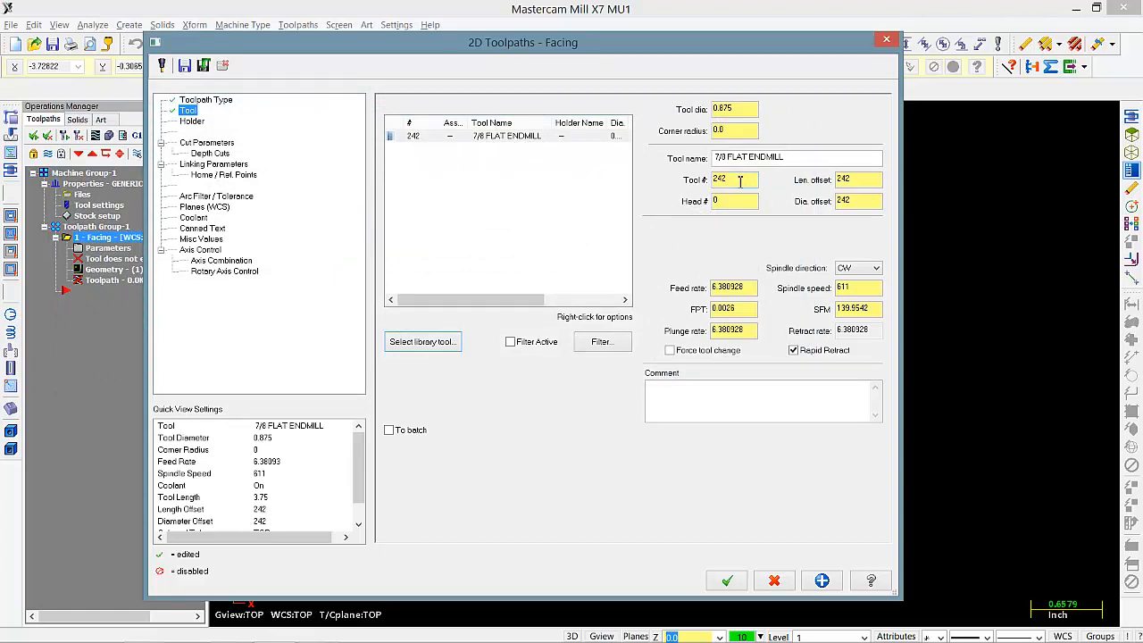
{"action": "left_click_drag", "start_coordinate": [741, 180], "coordinate": [656, 182]}
{"action": "type", "text": "3"}
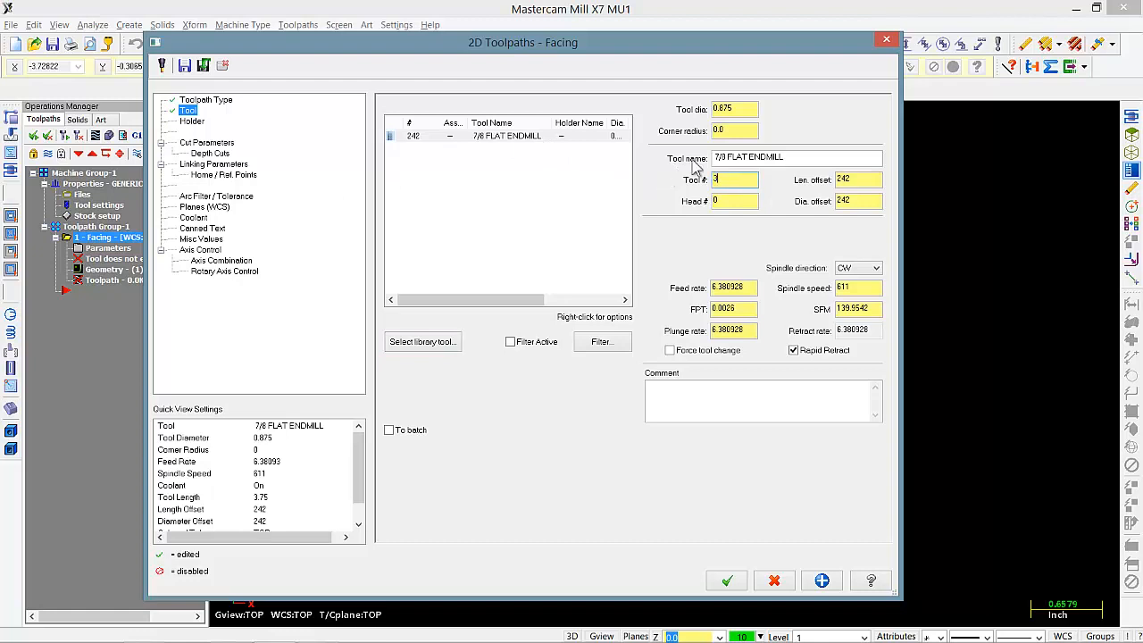
{"action": "left_click_drag", "start_coordinate": [865, 179], "coordinate": [772, 179]}
{"action": "key", "text": "Tab"}
{"action": "type", "text": "3"}
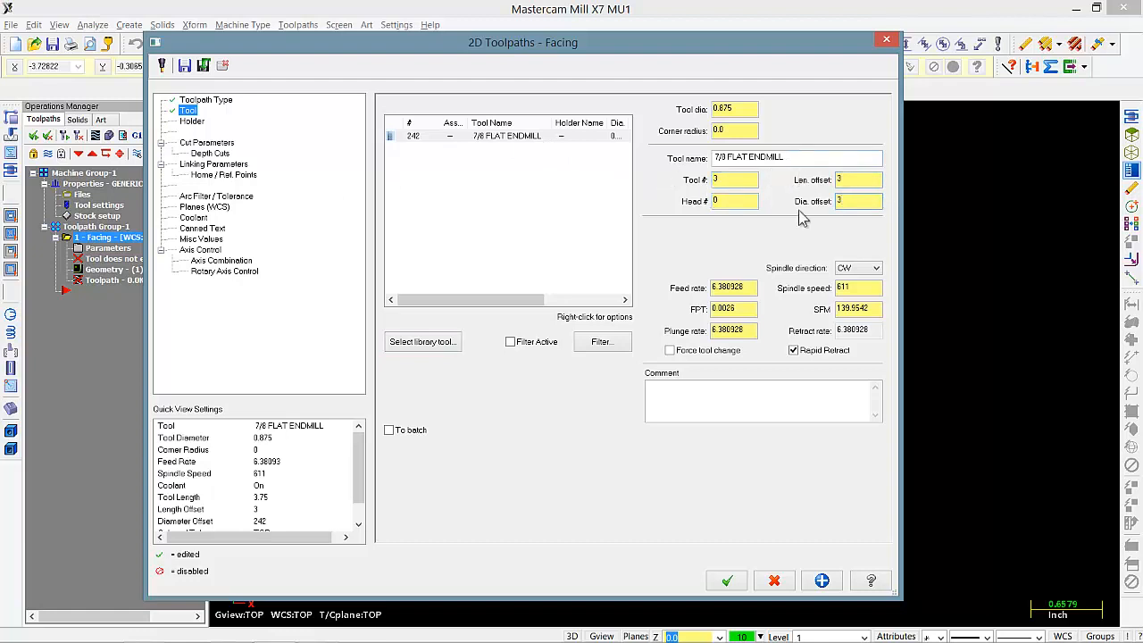
Set the facing tool's surface speed to 750 SFM and its feed per tooth to 0.002
{"action": "left_click", "coordinate": [758, 288]}
{"action": "left_click_drag", "start_coordinate": [870, 308], "coordinate": [787, 300]}
{"action": "type", "text": "75"}
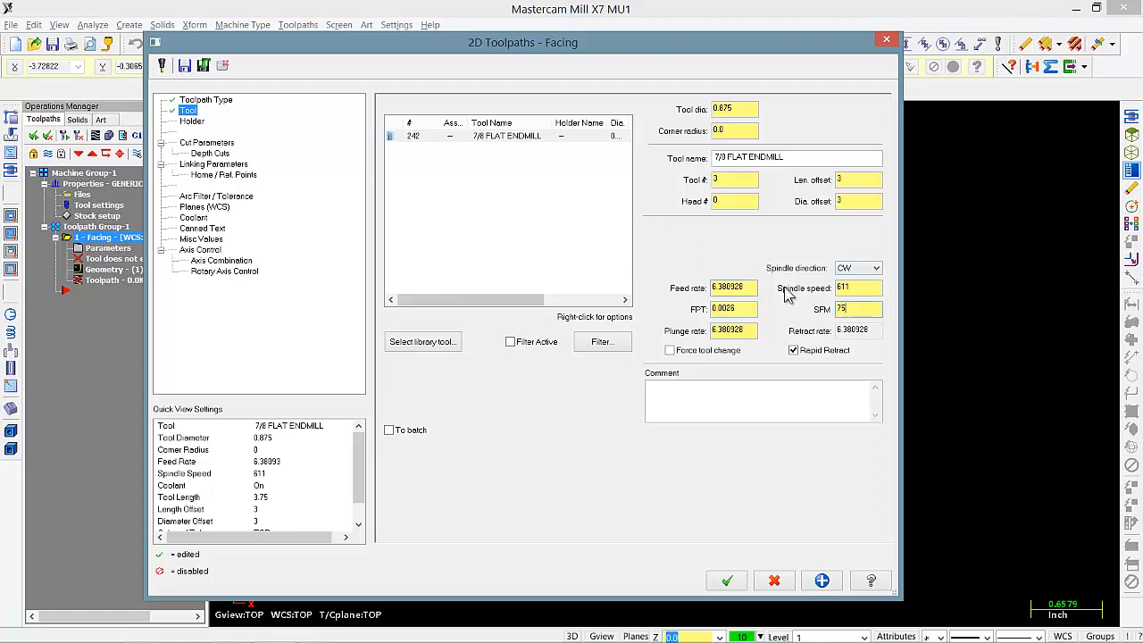
{"action": "type", "text": "0"}
{"action": "key", "text": "Return"}
{"action": "left_click", "coordinate": [749, 312]}
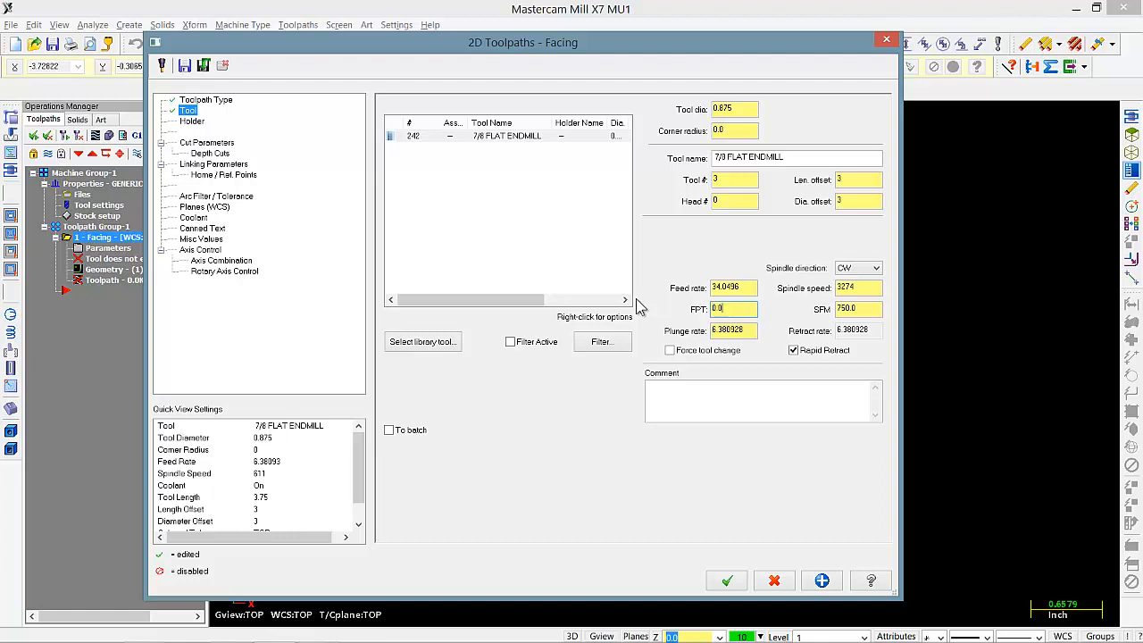
{"action": "type", "text": "0.002"}
{"action": "key", "text": "Return"}
{"action": "left_click", "coordinate": [745, 288]}
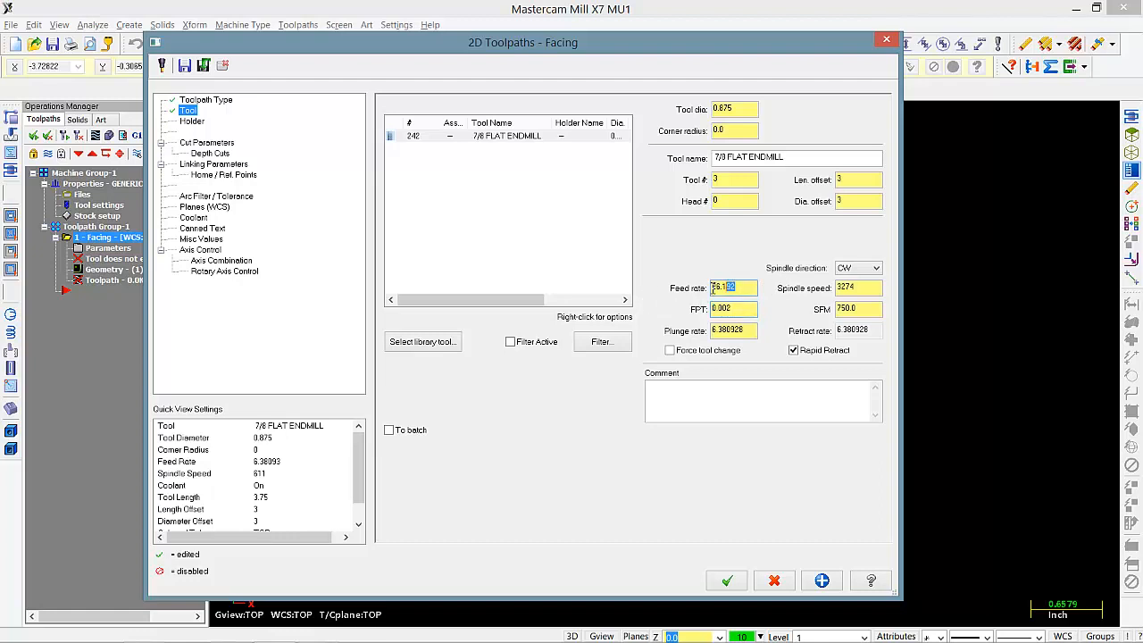
Set the facing tool's plunge rate to 10 and add the comment "FACE THE PART"
{"action": "left_click", "coordinate": [745, 334]}
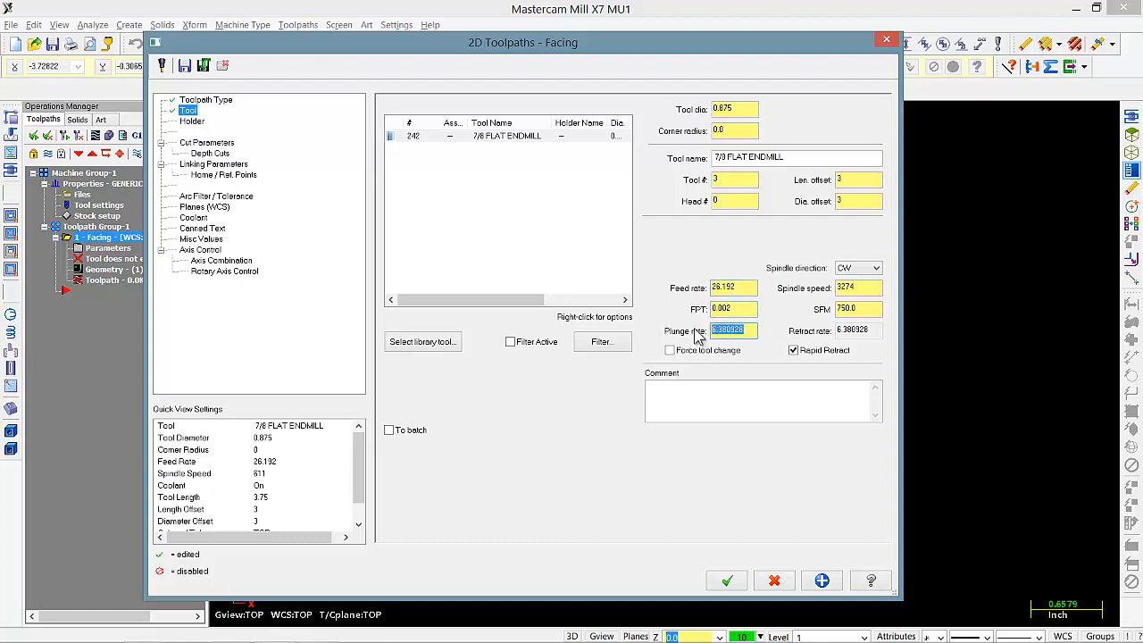
{"action": "type", "text": "10"}
{"action": "key", "text": "Return"}
{"action": "left_click", "coordinate": [700, 391]}
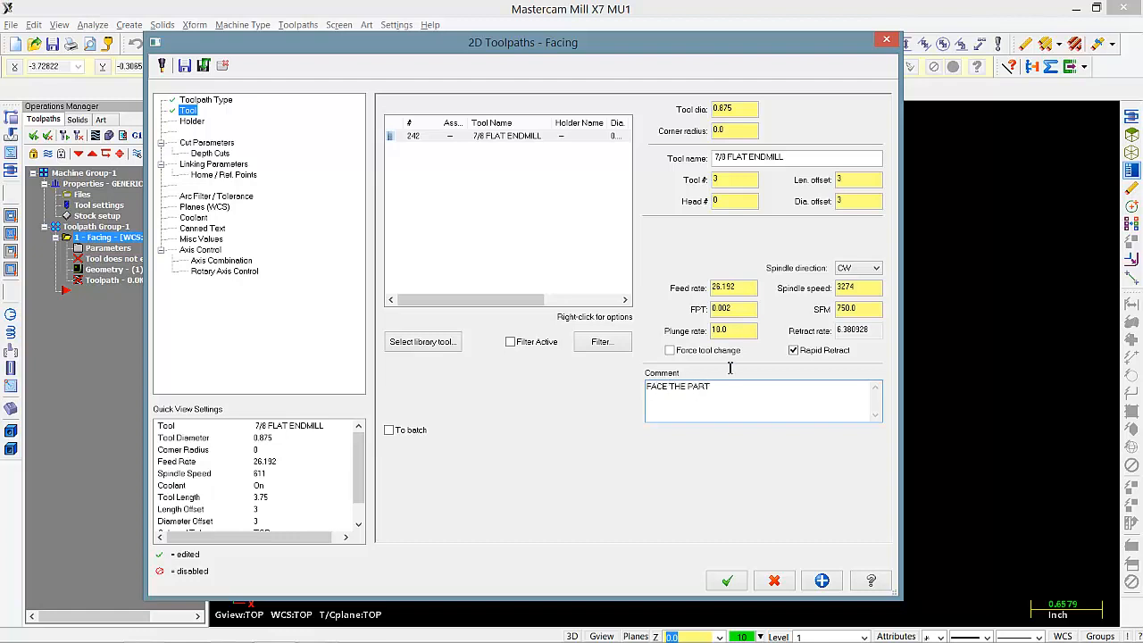
Set the facing cut style to Zigzag with an across overlap of 75%
{"action": "left_click", "coordinate": [193, 121]}
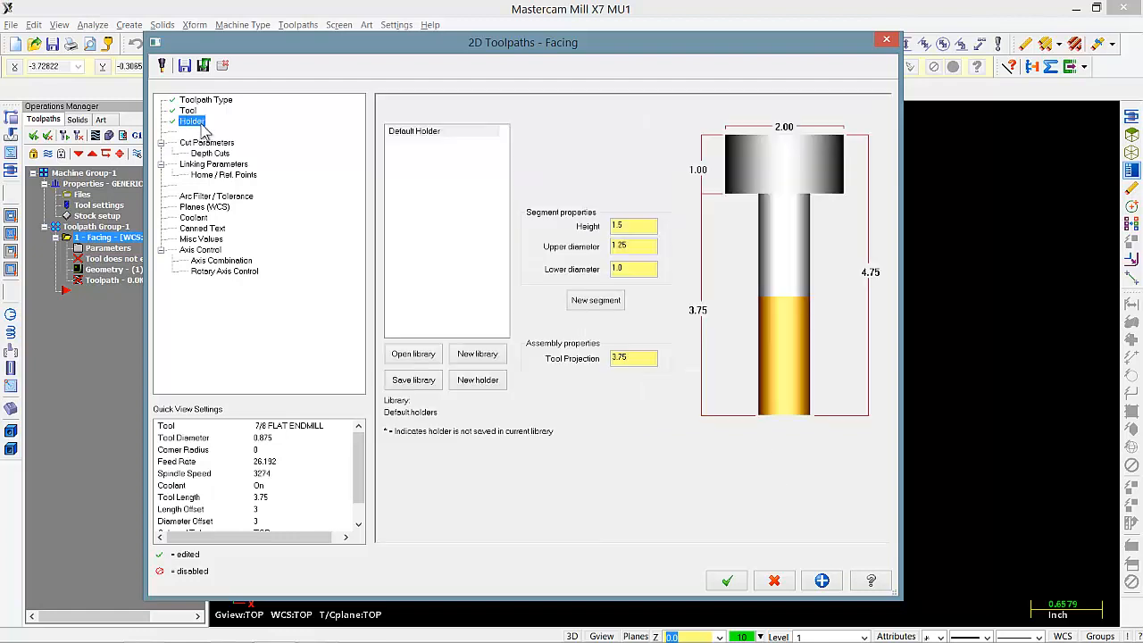
{"action": "left_click", "coordinate": [209, 144]}
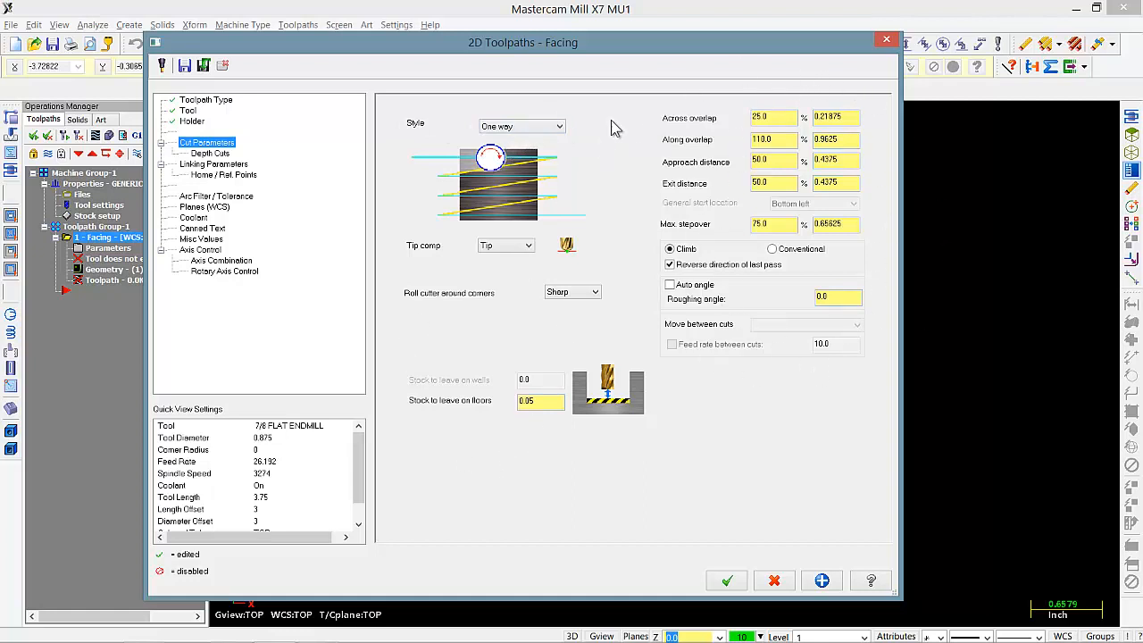
{"action": "left_click", "coordinate": [555, 129]}
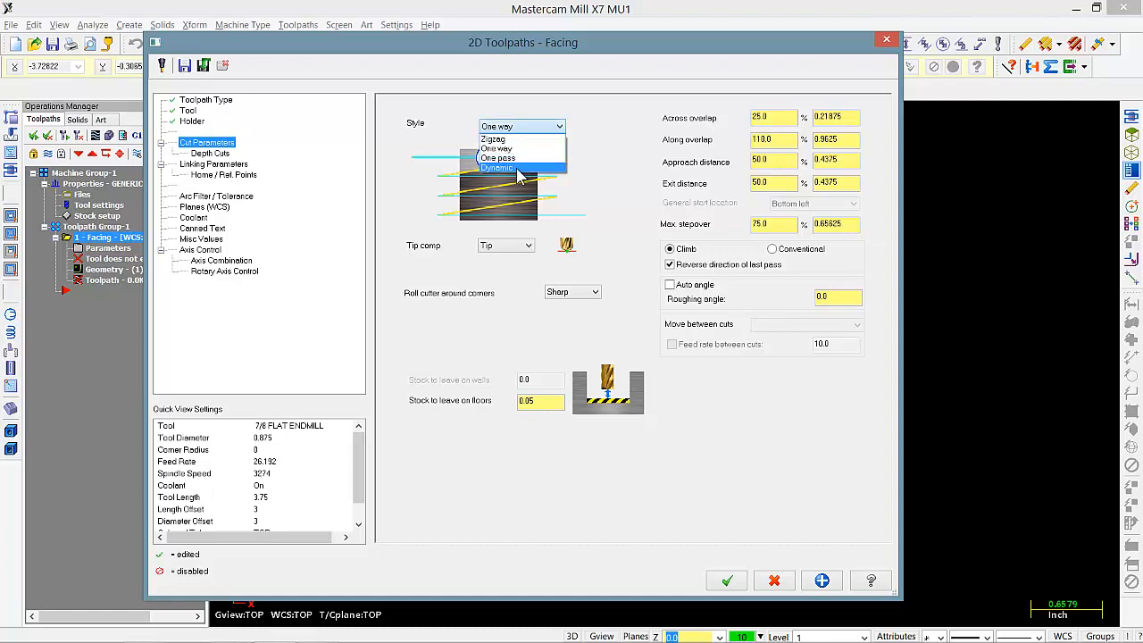
{"action": "left_click", "coordinate": [494, 141]}
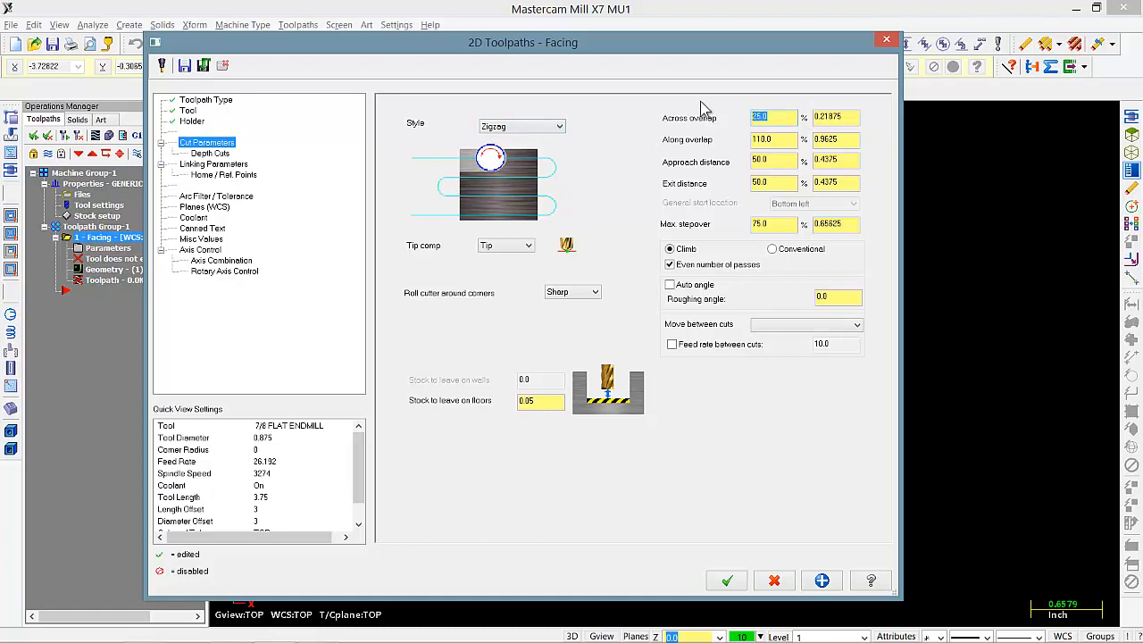
{"action": "type", "text": "75"}
{"action": "key", "text": "Return"}
{"action": "key", "text": "Tab"}
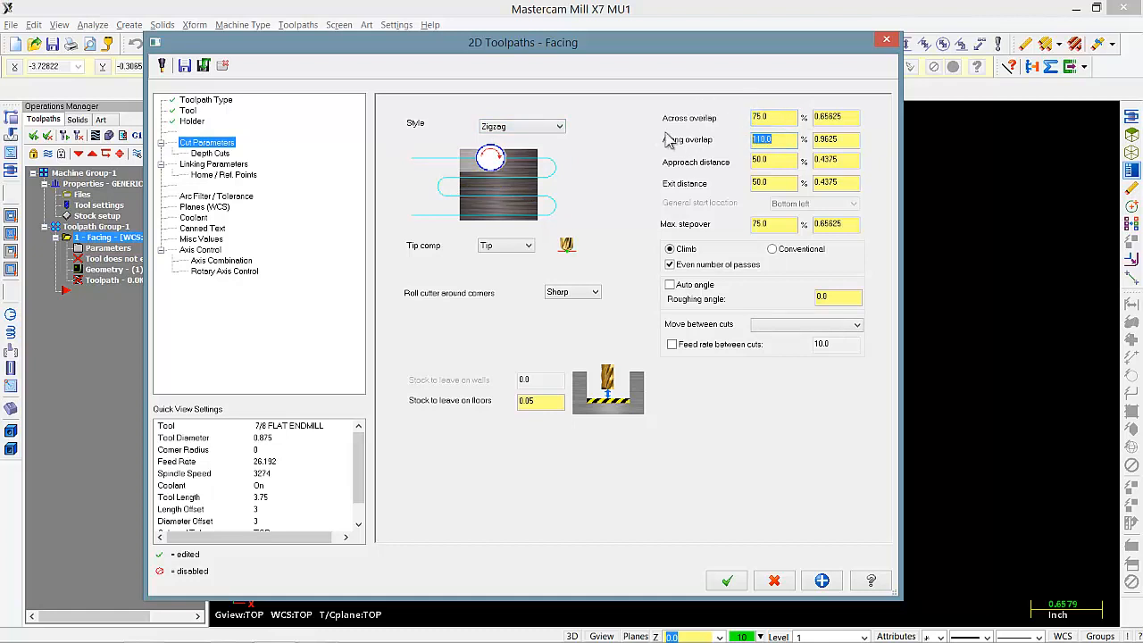
Set the facing along overlap to 120% and the maximum stepover to 66%
{"action": "type", "text": "120"}
{"action": "left_click", "coordinate": [768, 160]}
{"action": "double_click", "coordinate": [767, 161]}
{"action": "key", "text": "Tab"}
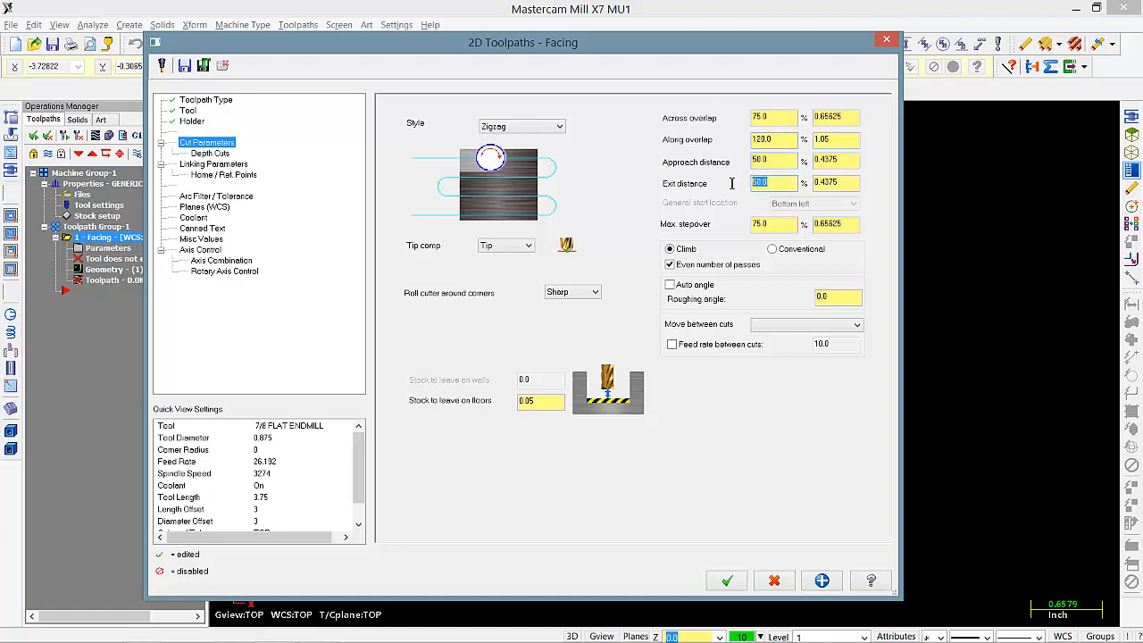
{"action": "key", "text": "Tab"}
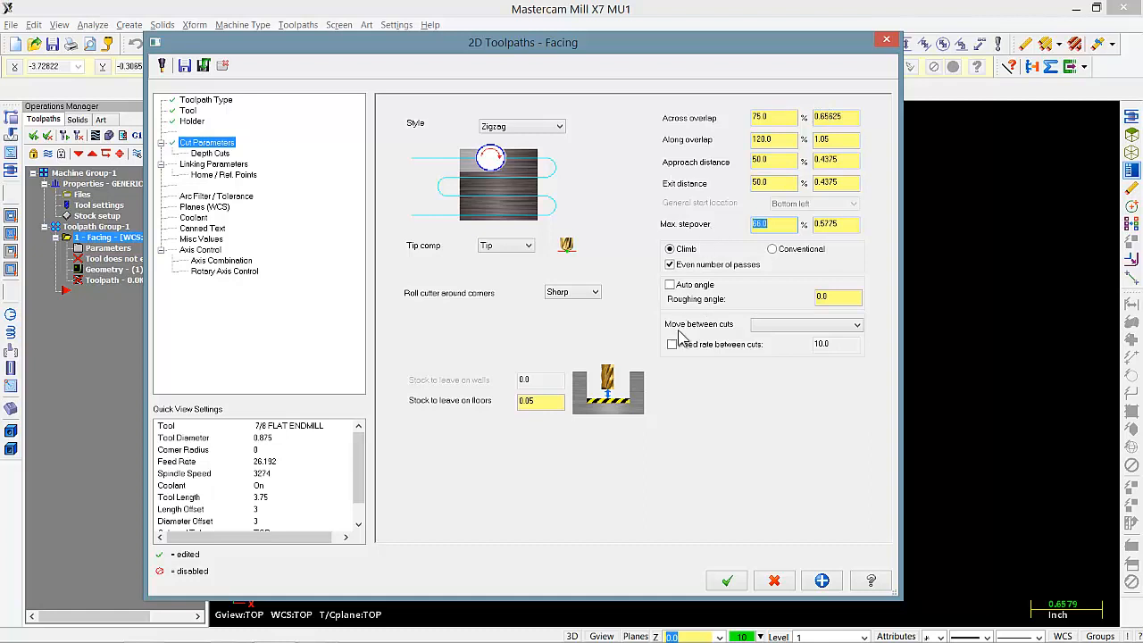
Use high speed loops for moves between cuts and enable a feed rate between cuts of 200
{"action": "left_click", "coordinate": [799, 325]}
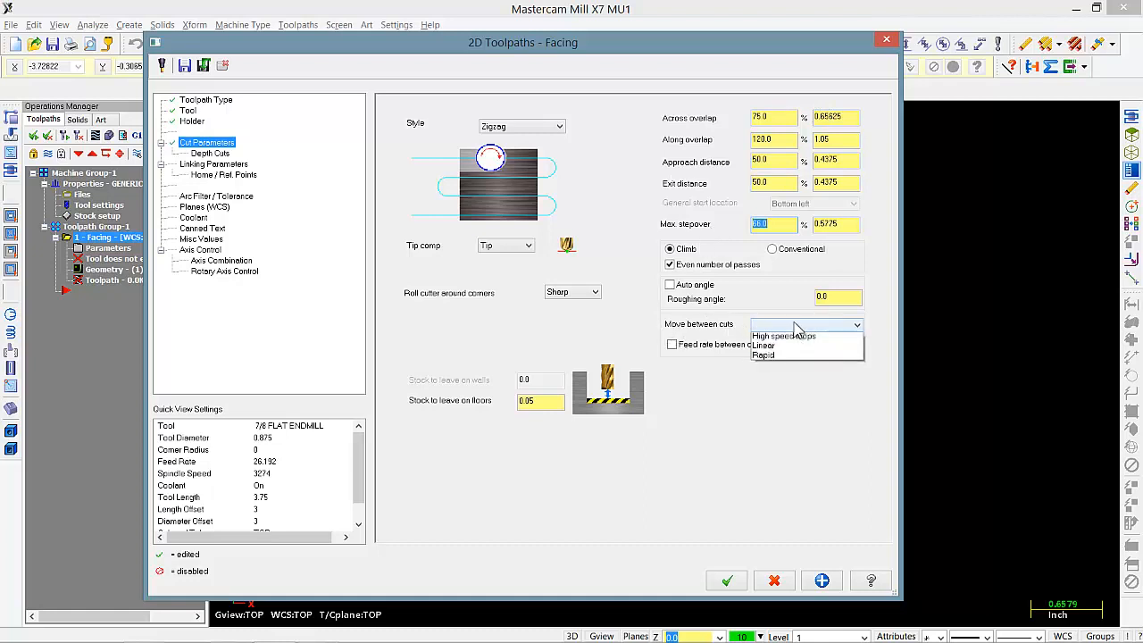
{"action": "left_click", "coordinate": [798, 338]}
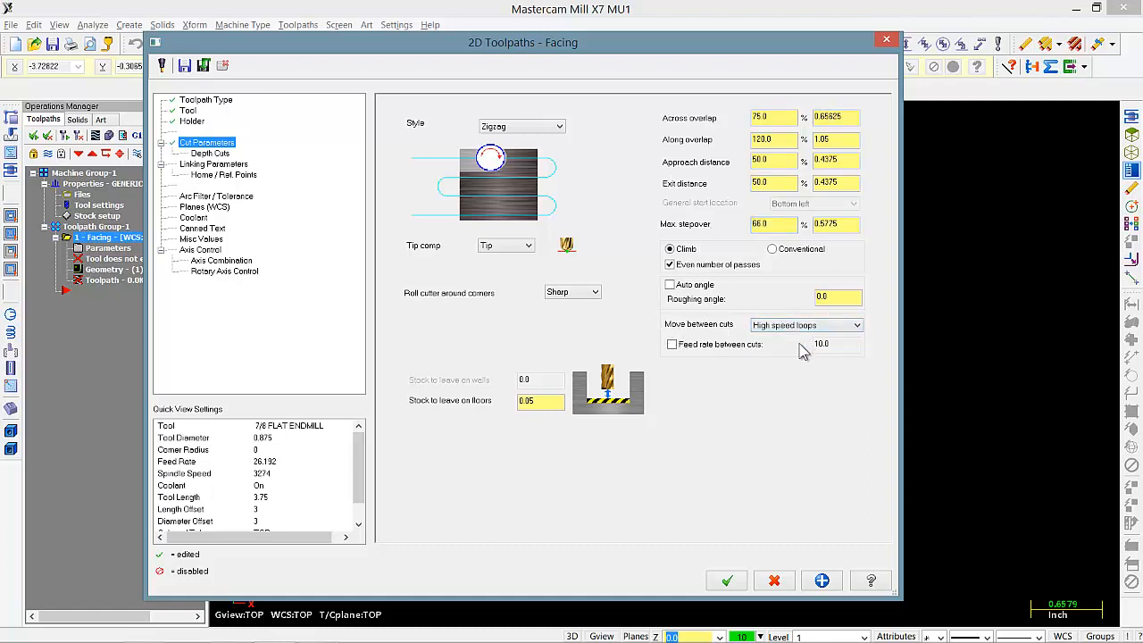
{"action": "left_click", "coordinate": [672, 345]}
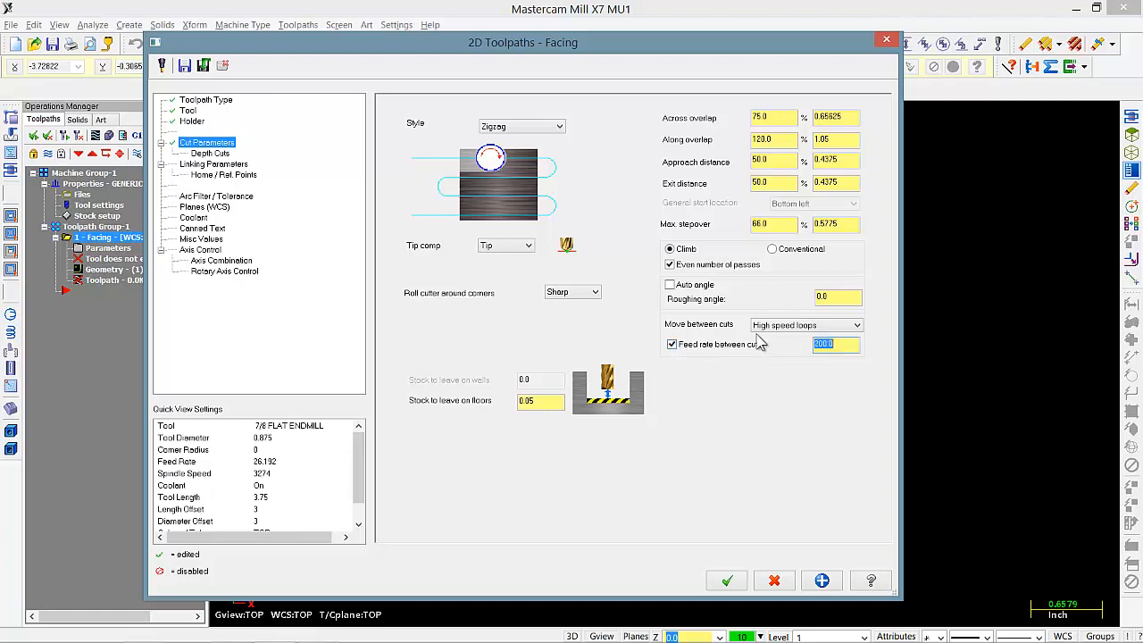
Set the facing stock to leave on floors to 0 and turn off depth cuts
{"action": "left_click", "coordinate": [551, 403]}
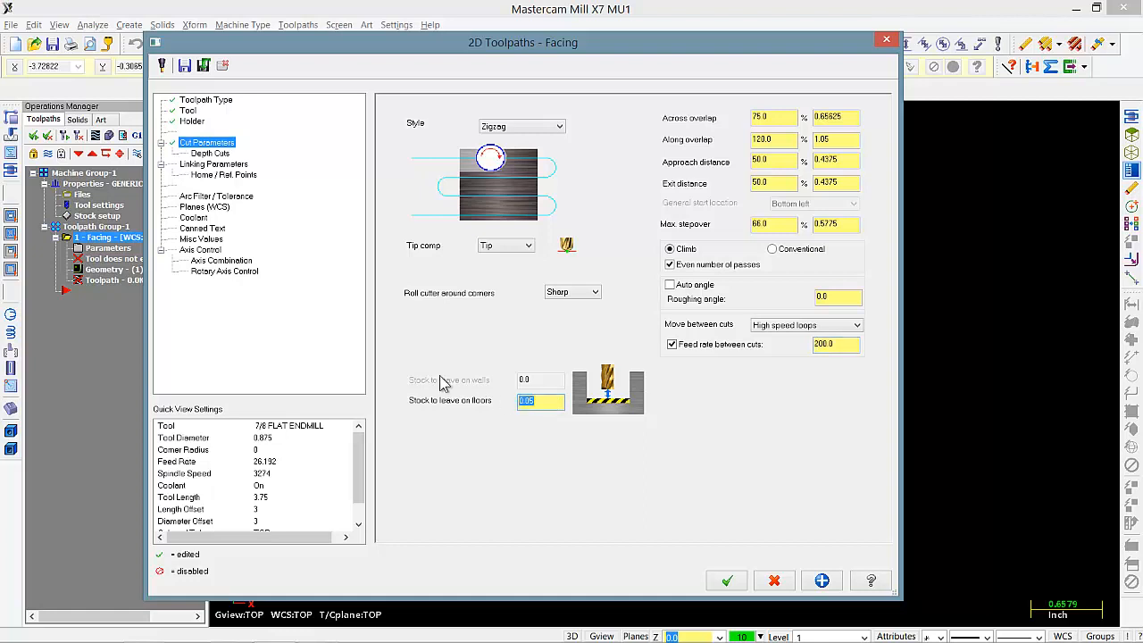
{"action": "type", "text": "0"}
{"action": "key", "text": "Return"}
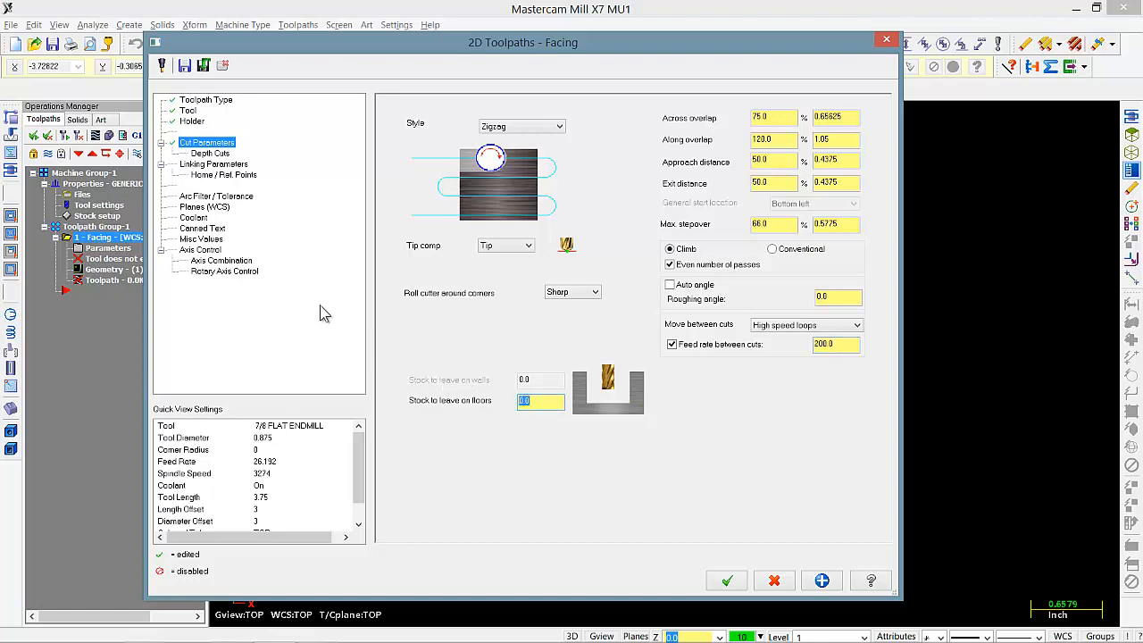
{"action": "left_click", "coordinate": [215, 153]}
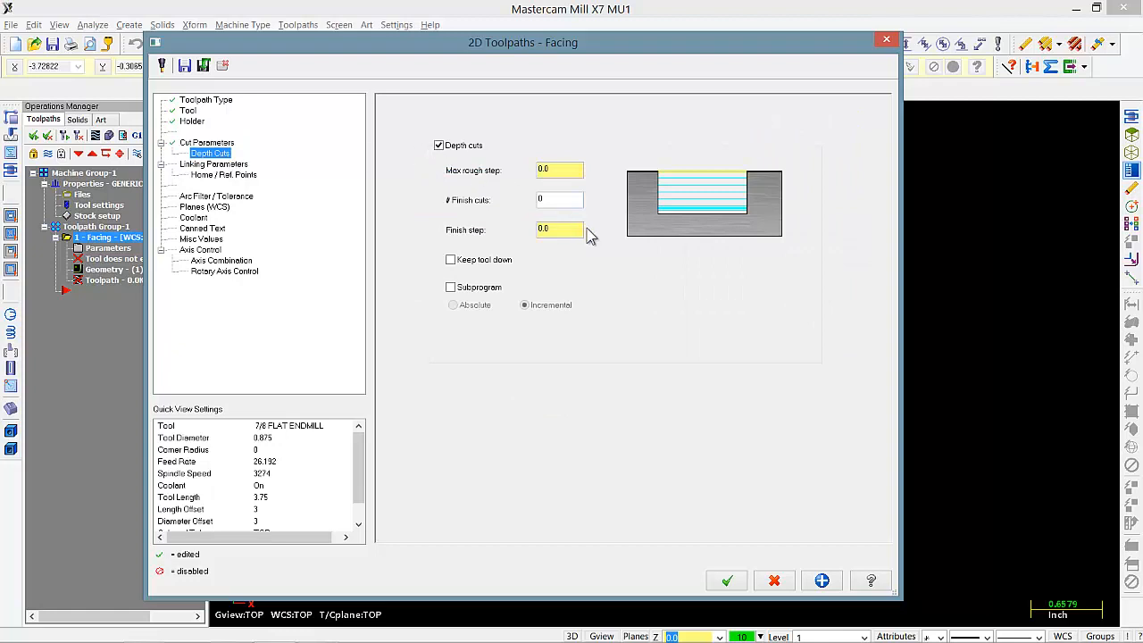
{"action": "left_click", "coordinate": [439, 146]}
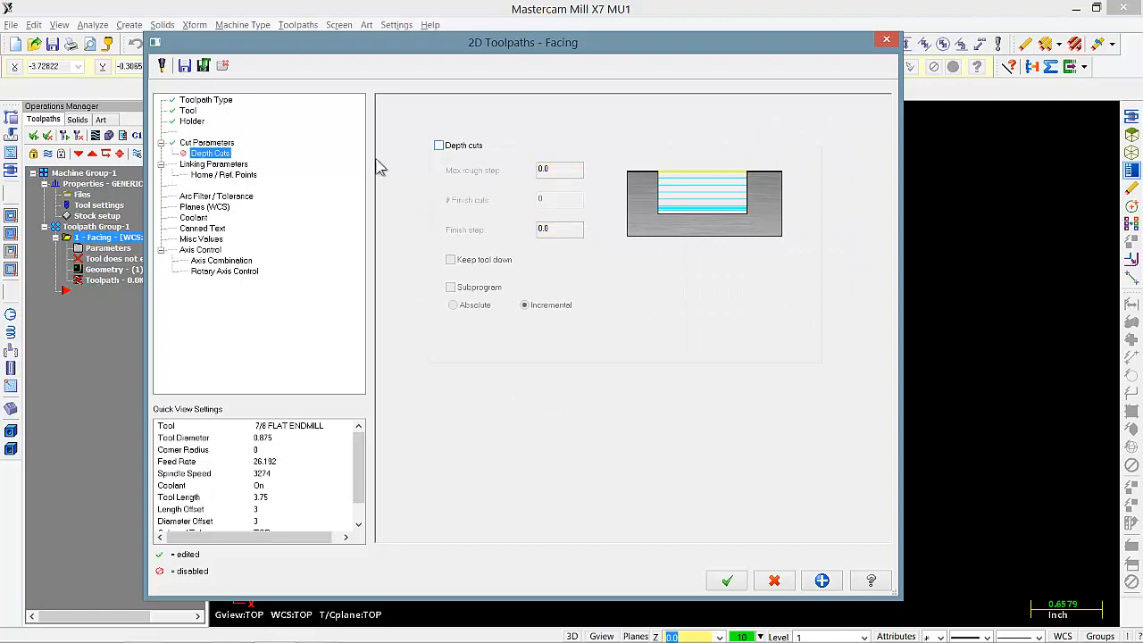
Enable the absolute clearance height of 2.0 for facing and use it only at the start and end of the operation
{"action": "left_click", "coordinate": [214, 164]}
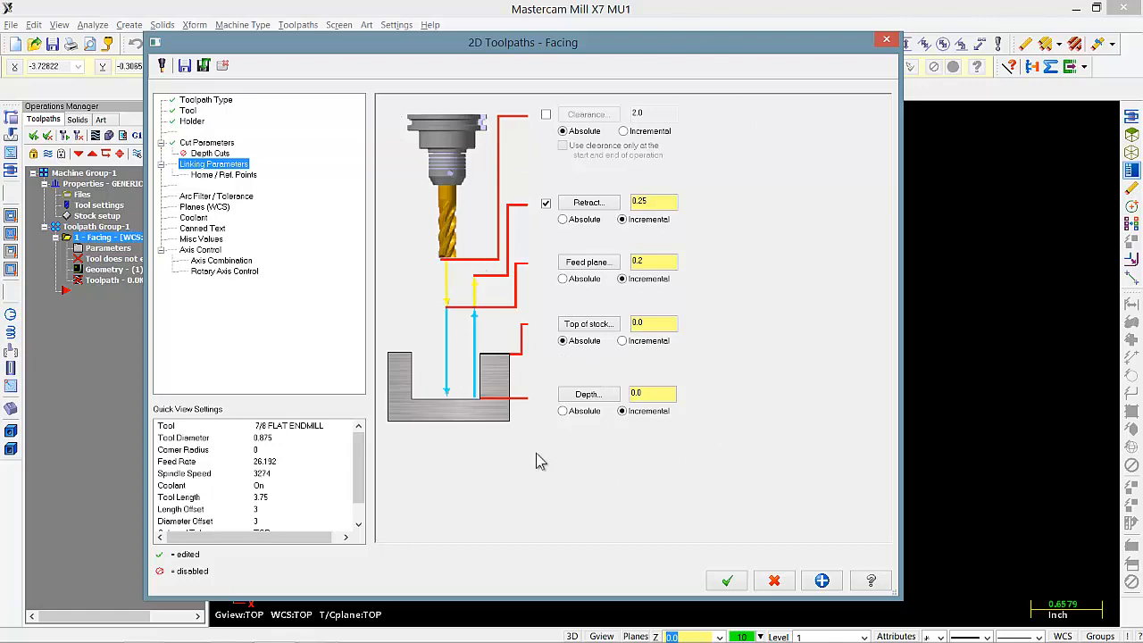
{"action": "left_click_drag", "start_coordinate": [618, 48], "coordinate": [599, 27]}
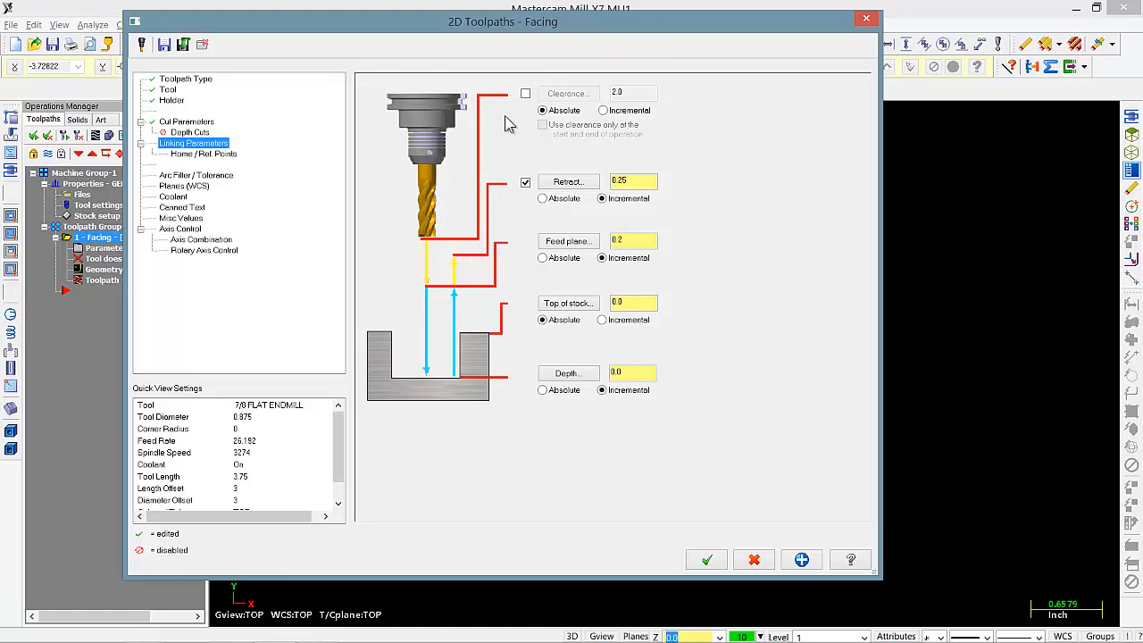
{"action": "left_click", "coordinate": [525, 93]}
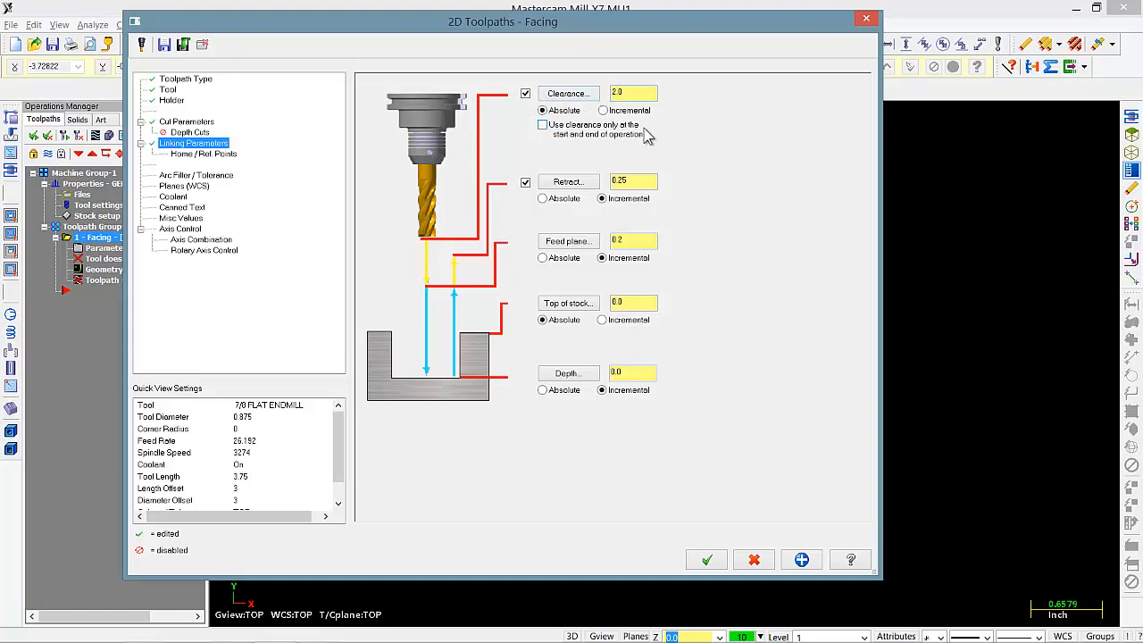
{"action": "left_click", "coordinate": [546, 128]}
Make the facing retract, feed plane and depth values absolute, then apply the settings to generate the toolpath
{"action": "left_click", "coordinate": [547, 199]}
{"action": "left_click", "coordinate": [560, 258]}
{"action": "left_click_drag", "start_coordinate": [612, 373], "coordinate": [635, 369]}
{"action": "left_click", "coordinate": [801, 560]}
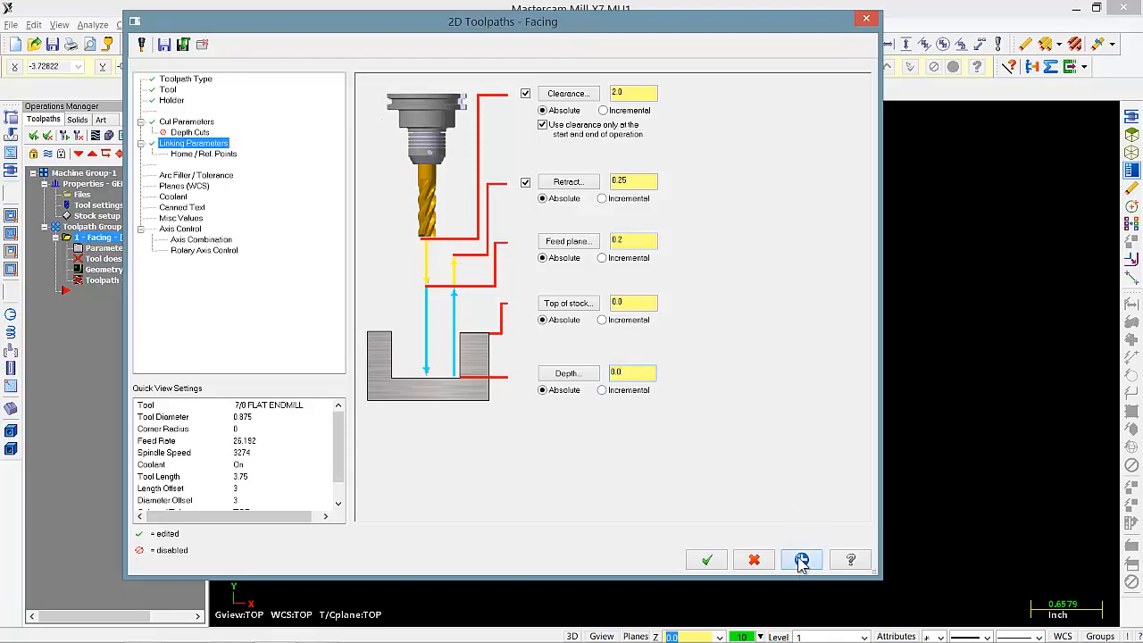
{"action": "left_click", "coordinate": [706, 560]}
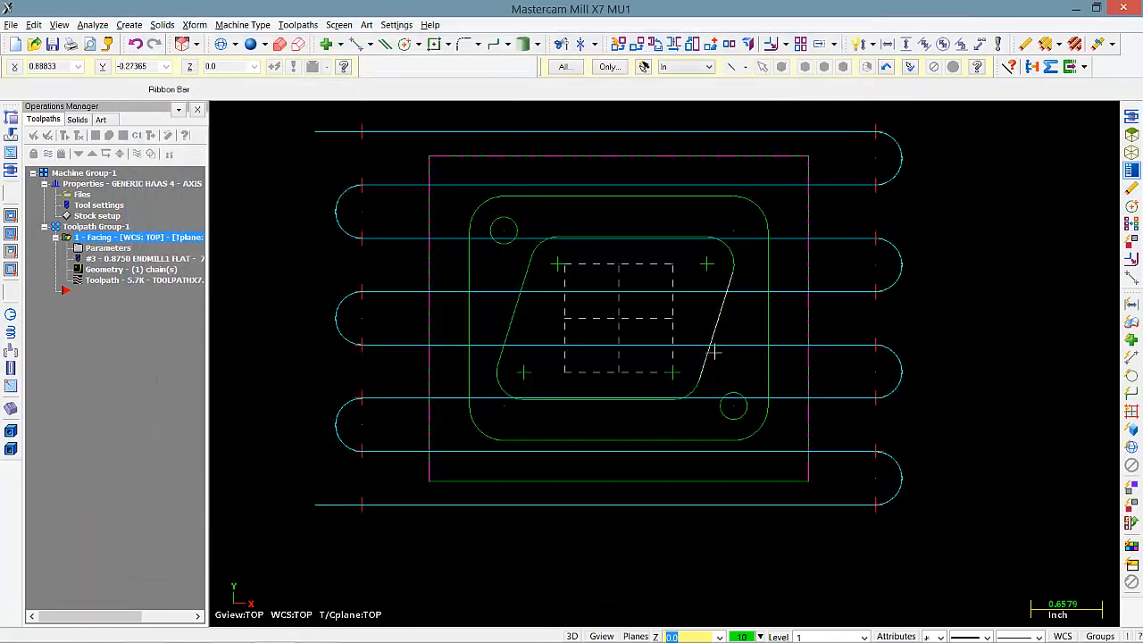
Examine the facing toolpath over the part from the top and in isometric view
{"action": "middle_click_drag", "start_coordinate": [692, 359], "coordinate": [658, 350]}
{"action": "scroll", "coordinate": [660, 367], "scroll_direction": "down", "scroll_amount": 1}
{"action": "scroll", "coordinate": [660, 339], "scroll_direction": "down", "scroll_amount": 1}
{"action": "scroll", "coordinate": [660, 337], "scroll_direction": "down", "scroll_amount": 1}
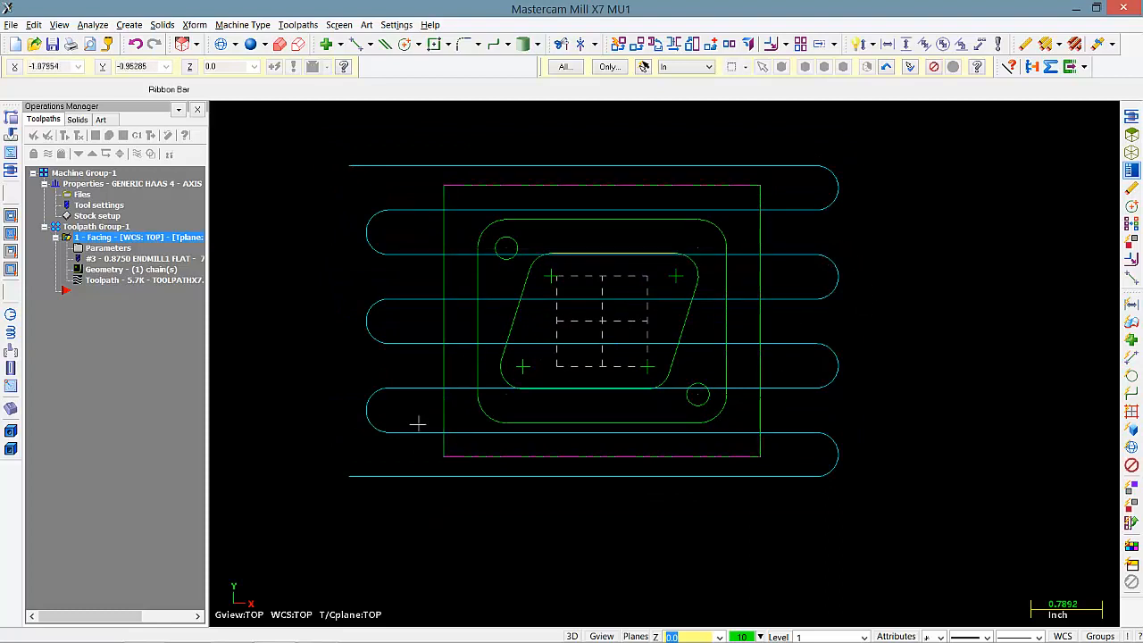
{"action": "right_click", "coordinate": [282, 268]}
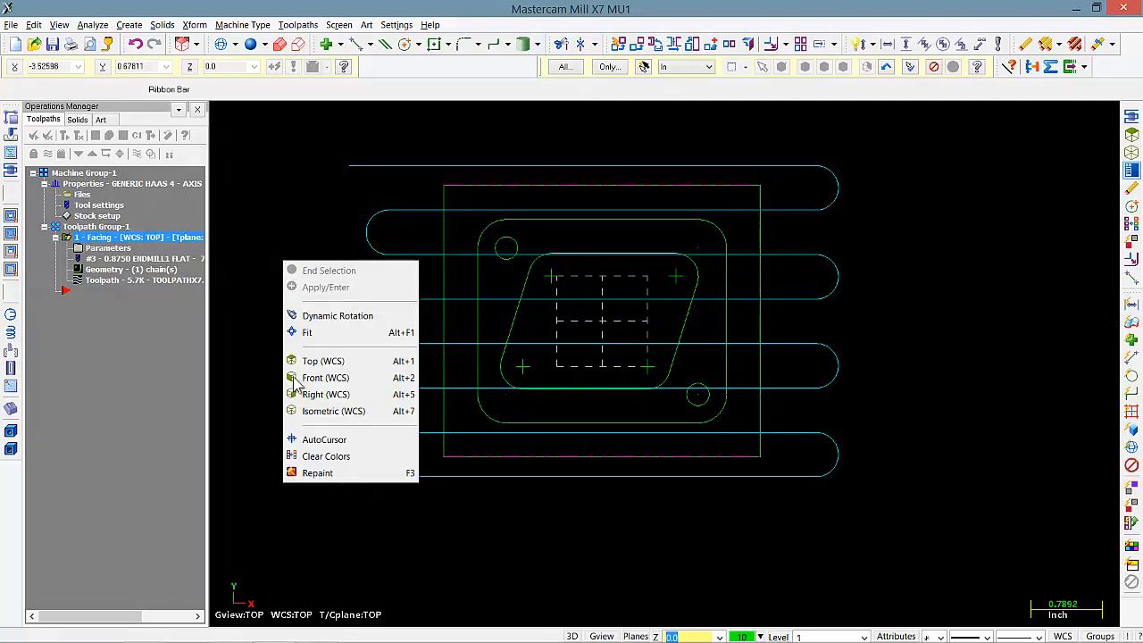
{"action": "left_click", "coordinate": [332, 413]}
{"action": "scroll", "coordinate": [538, 332], "scroll_direction": "down", "scroll_amount": 1}
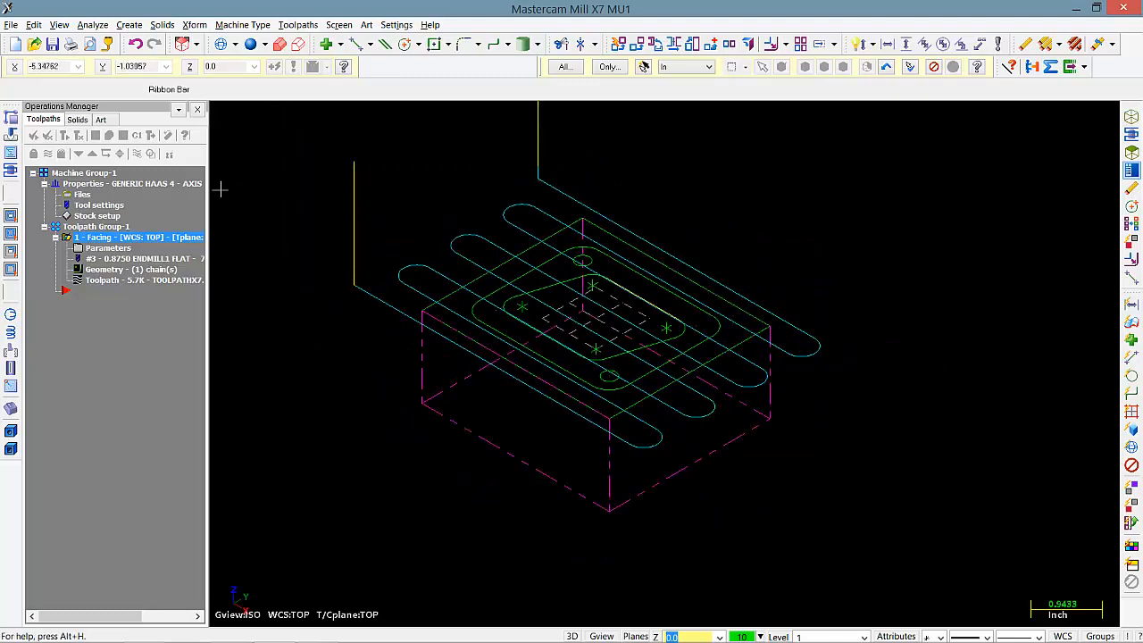
{"action": "mouse_move", "coordinate": [731, 206]}
{"action": "middle_mouse_down"}
{"action": "mouse_move", "coordinate": [727, 191]}
{"action": "mouse_move", "coordinate": [719, 229]}
{"action": "mouse_move", "coordinate": [710, 212]}
{"action": "middle_mouse_up"}
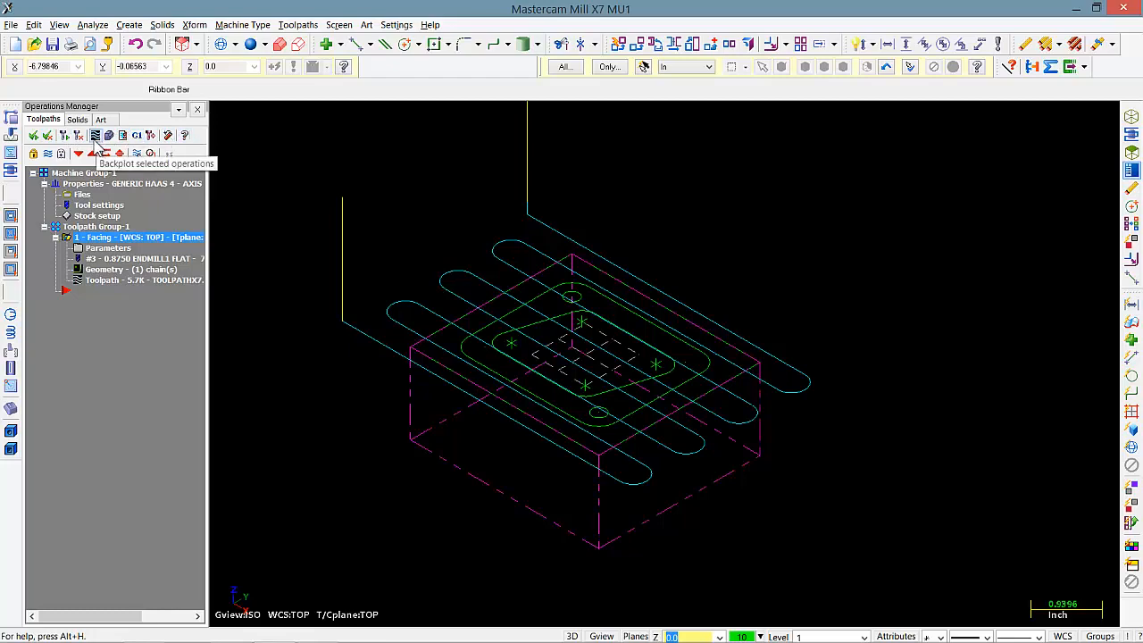
Backplot the facing operation and check its cycle time and move details
{"action": "left_click", "coordinate": [96, 136]}
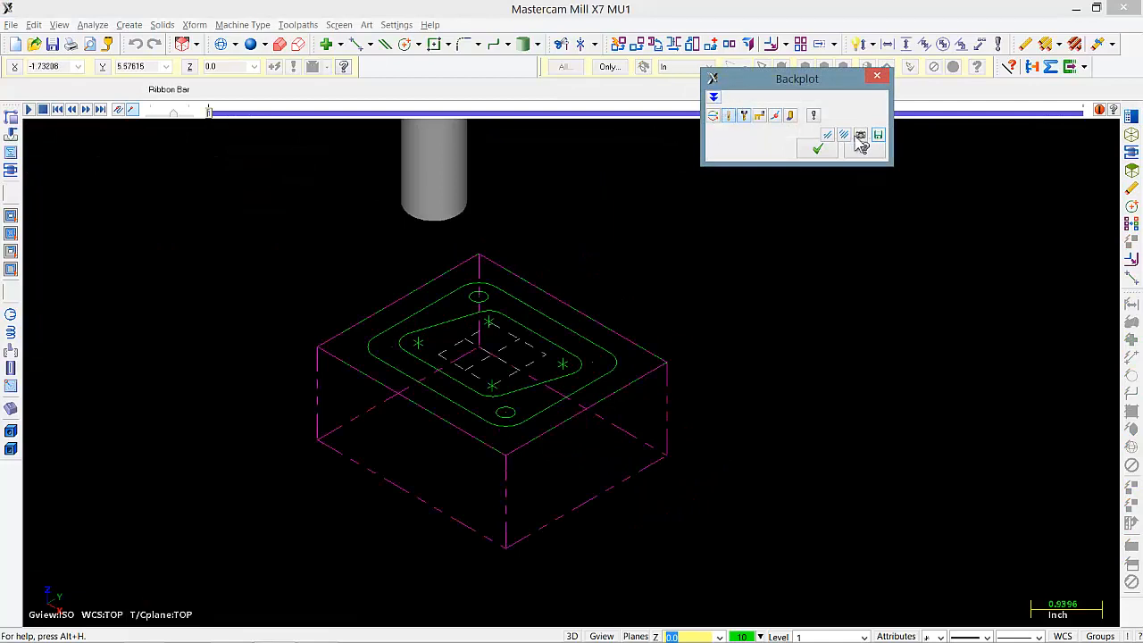
{"action": "left_click_drag", "start_coordinate": [808, 84], "coordinate": [851, 152]}
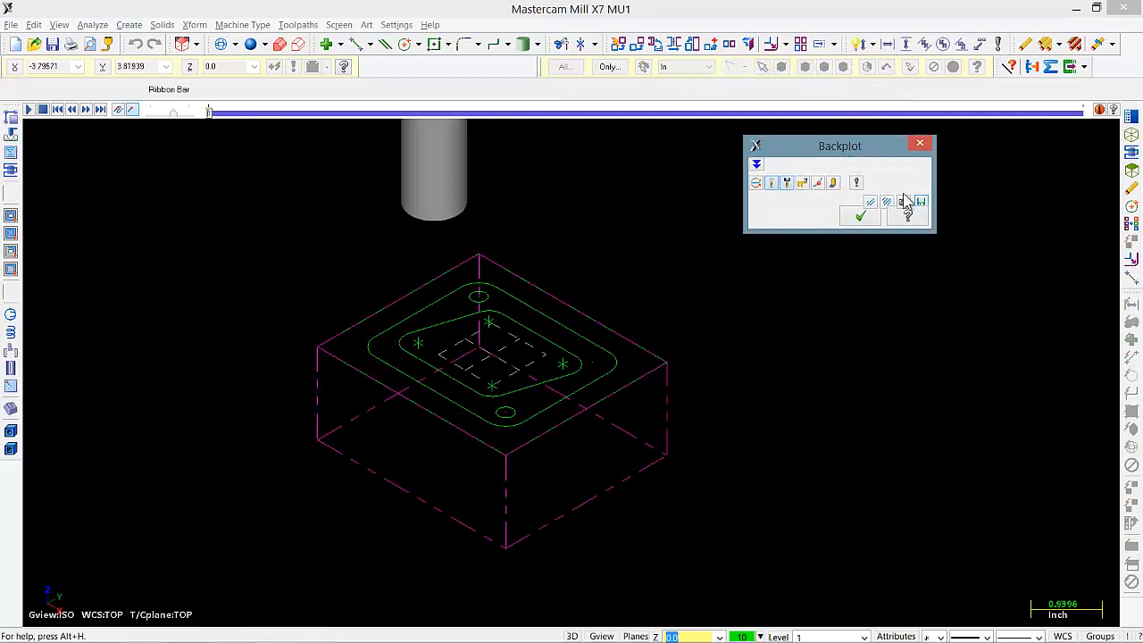
{"action": "left_click", "coordinate": [29, 109]}
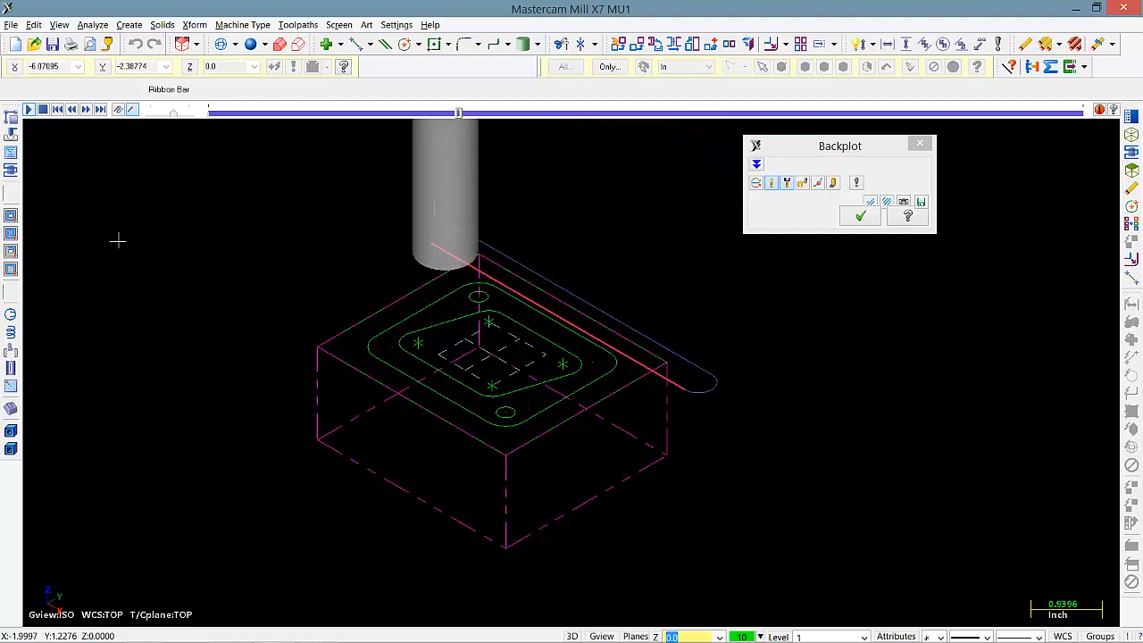
{"action": "left_click", "coordinate": [756, 164]}
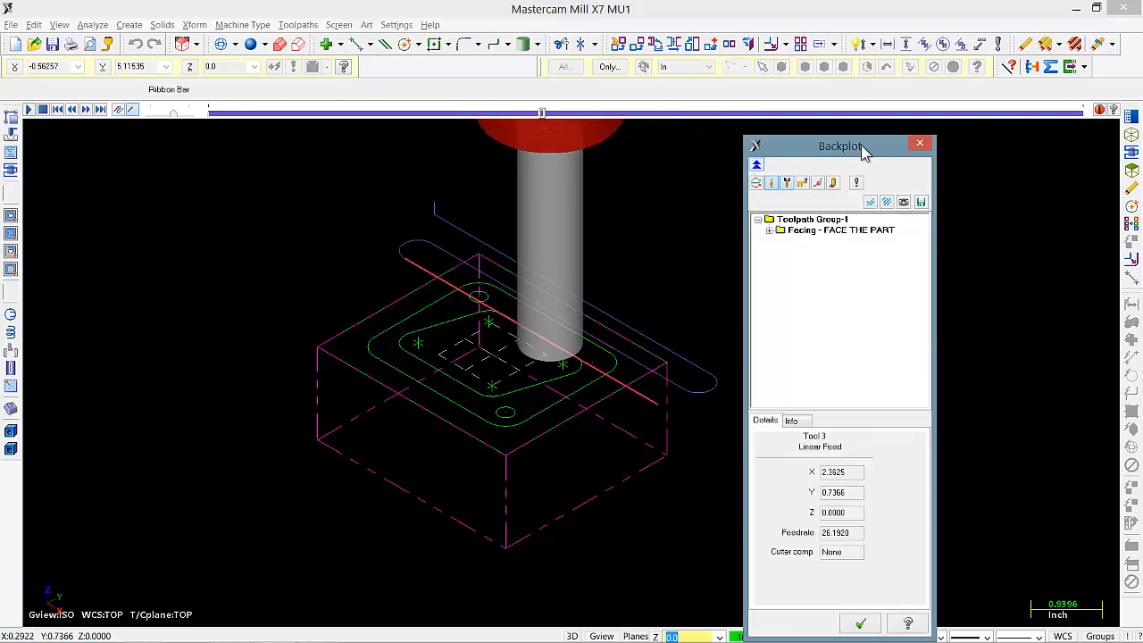
{"action": "left_click_drag", "start_coordinate": [861, 152], "coordinate": [894, 87]}
{"action": "left_click", "coordinate": [823, 355]}
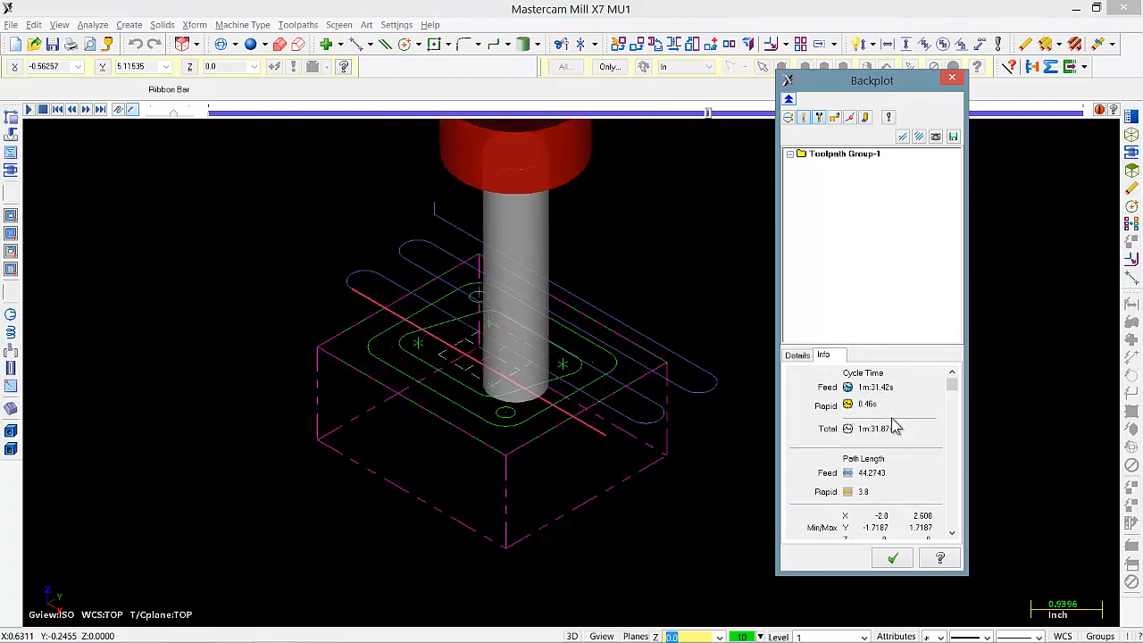
{"action": "left_click", "coordinate": [797, 356]}
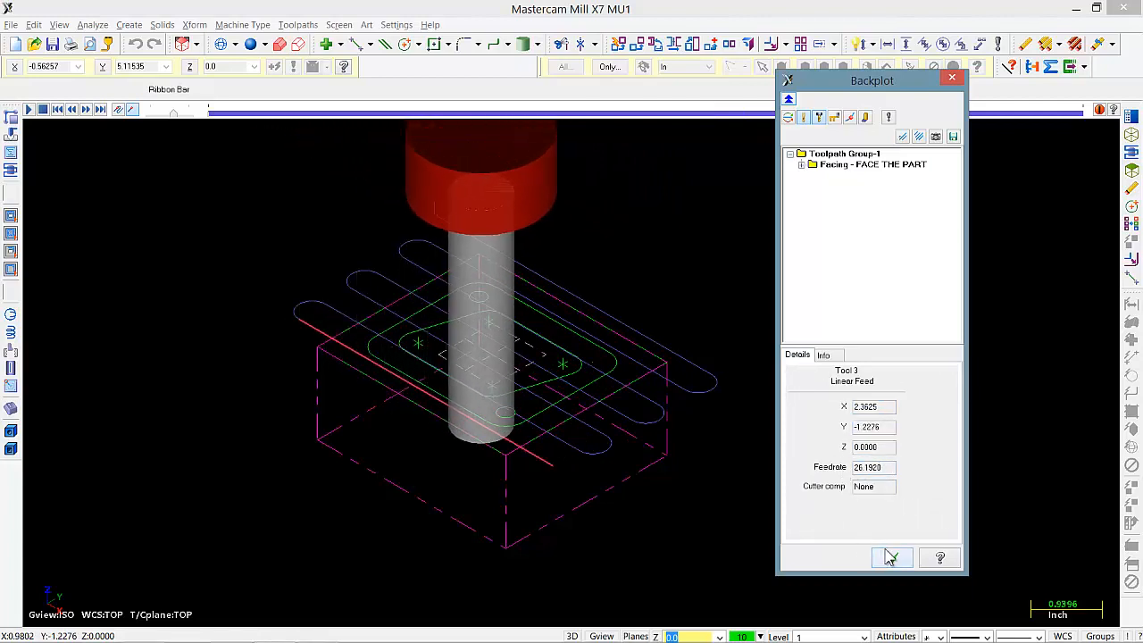
{"action": "left_click", "coordinate": [891, 557]}
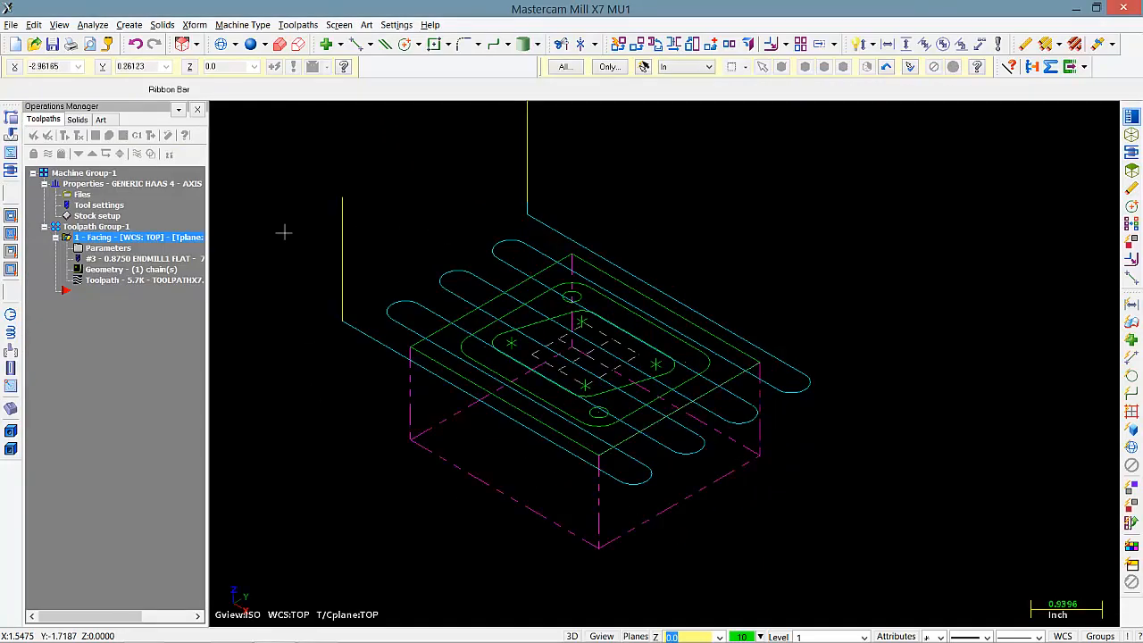
Verify the facing operation by running the solid stock simulation, then minimize the simulator
{"action": "middle_click_drag", "start_coordinate": [813, 258], "coordinate": [812, 266]}
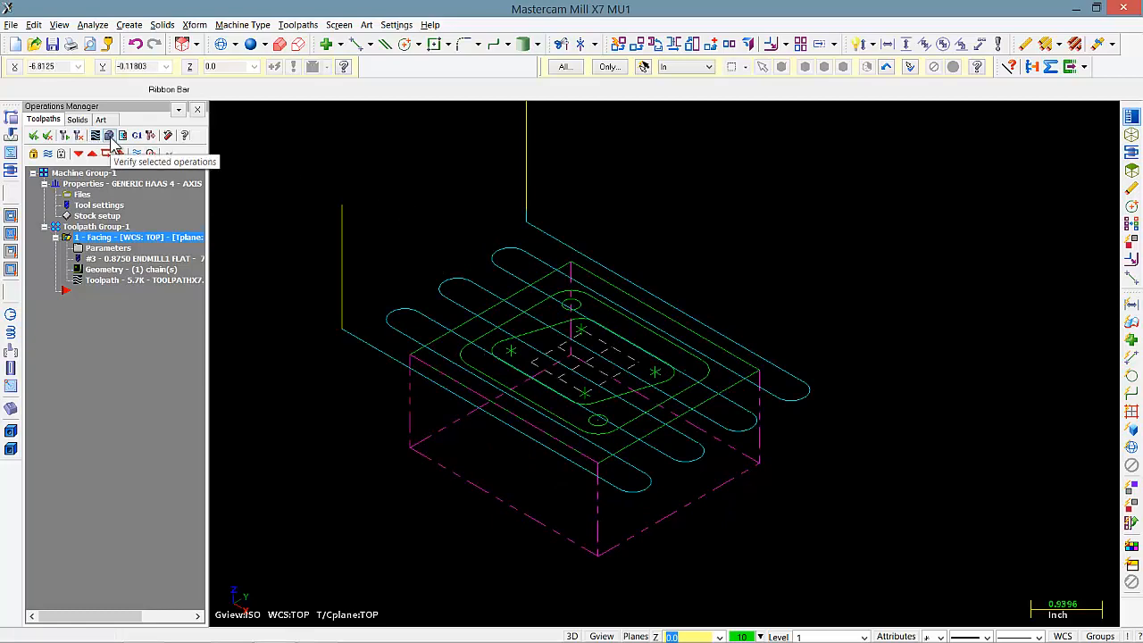
{"action": "left_click", "coordinate": [110, 137]}
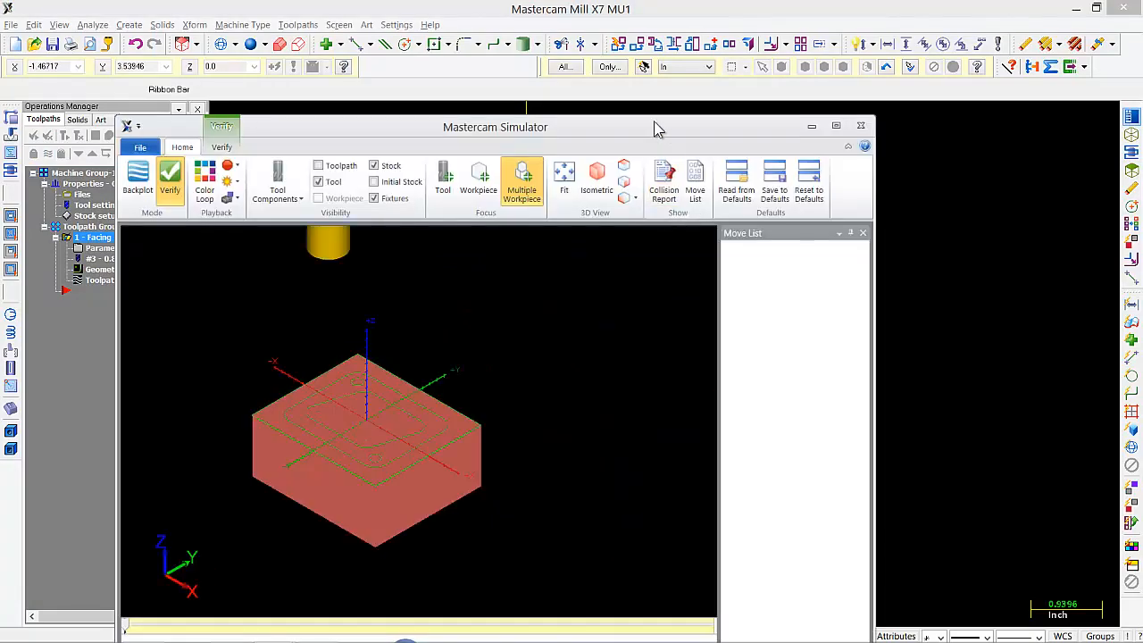
{"action": "left_click_drag", "start_coordinate": [654, 129], "coordinate": [701, 41]}
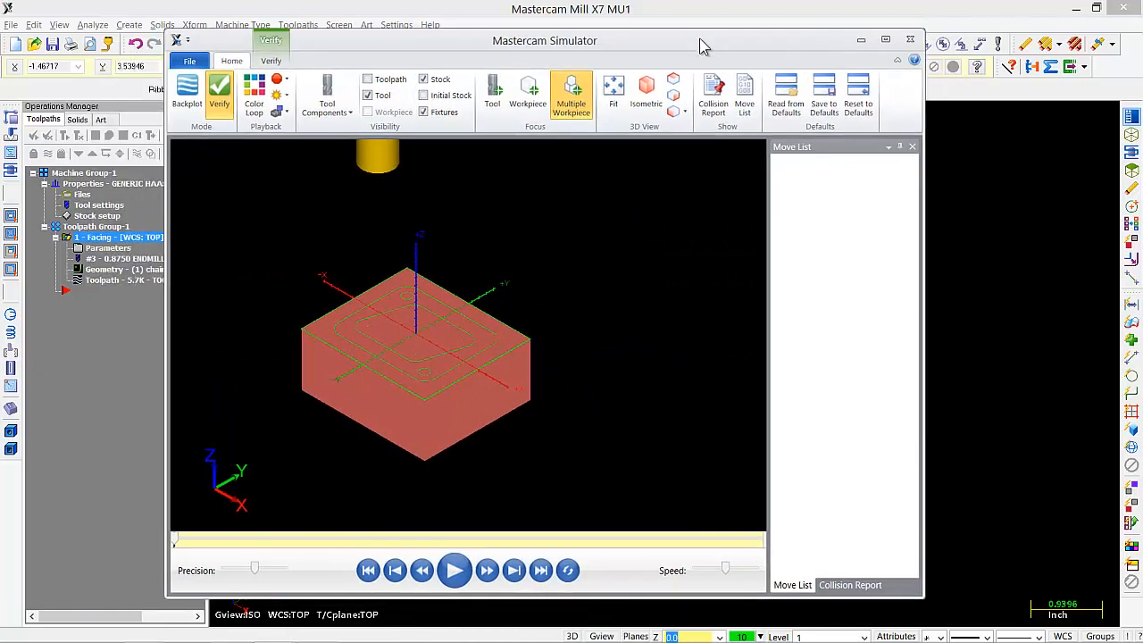
{"action": "left_click", "coordinate": [454, 569]}
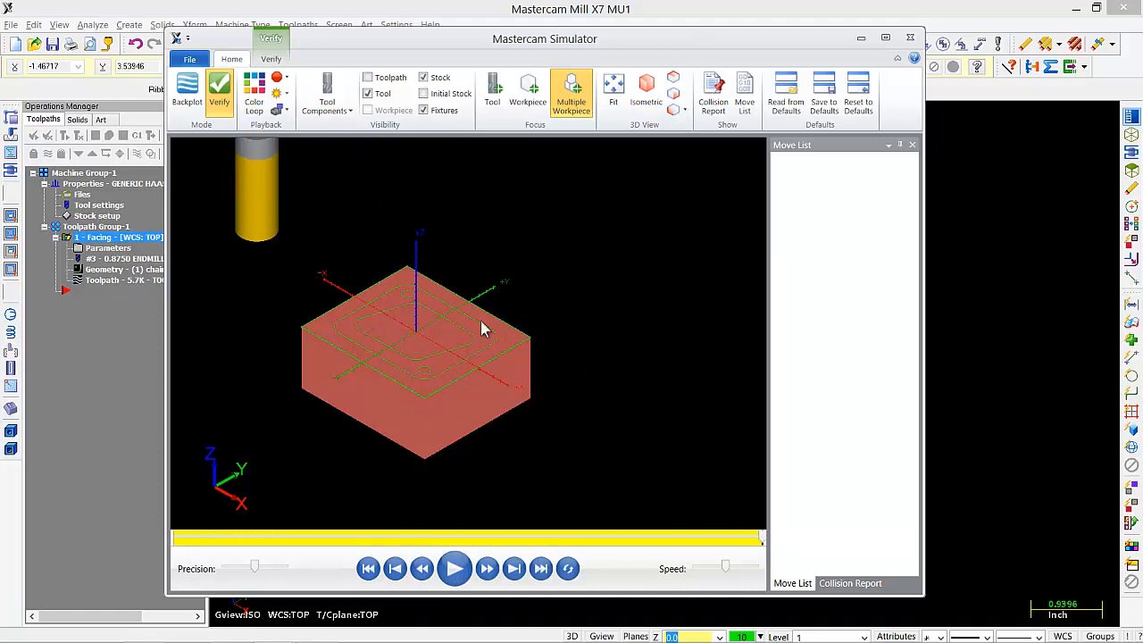
{"action": "left_click", "coordinate": [862, 43]}
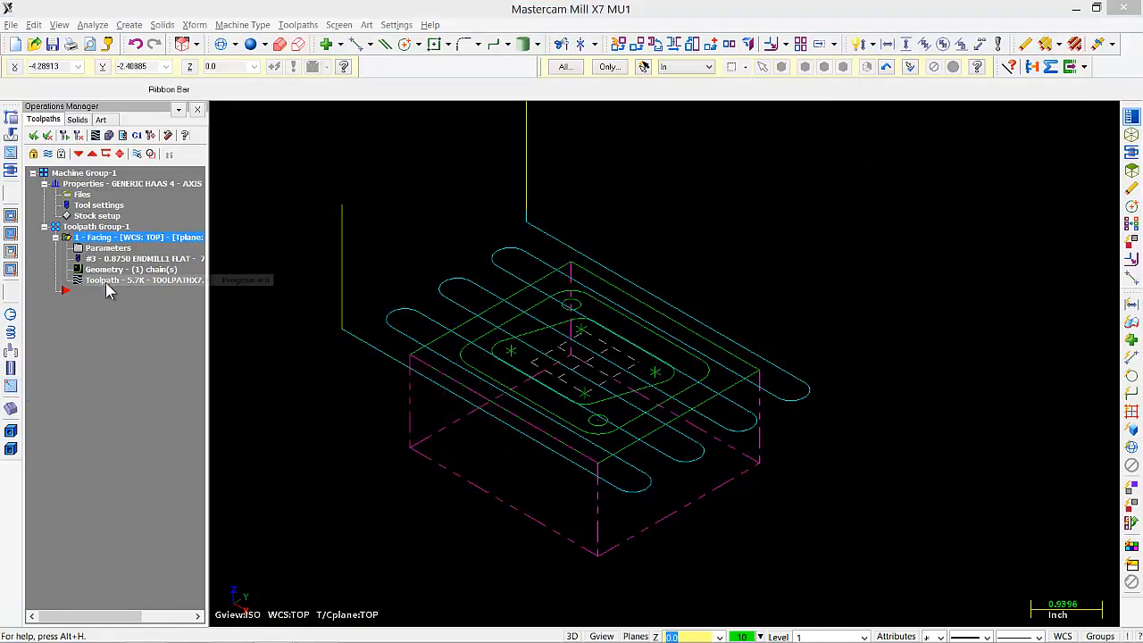
Switch to the top view of the part with the facing toolpath
{"action": "left_click", "coordinate": [106, 282]}
{"action": "left_click", "coordinate": [952, 77]}
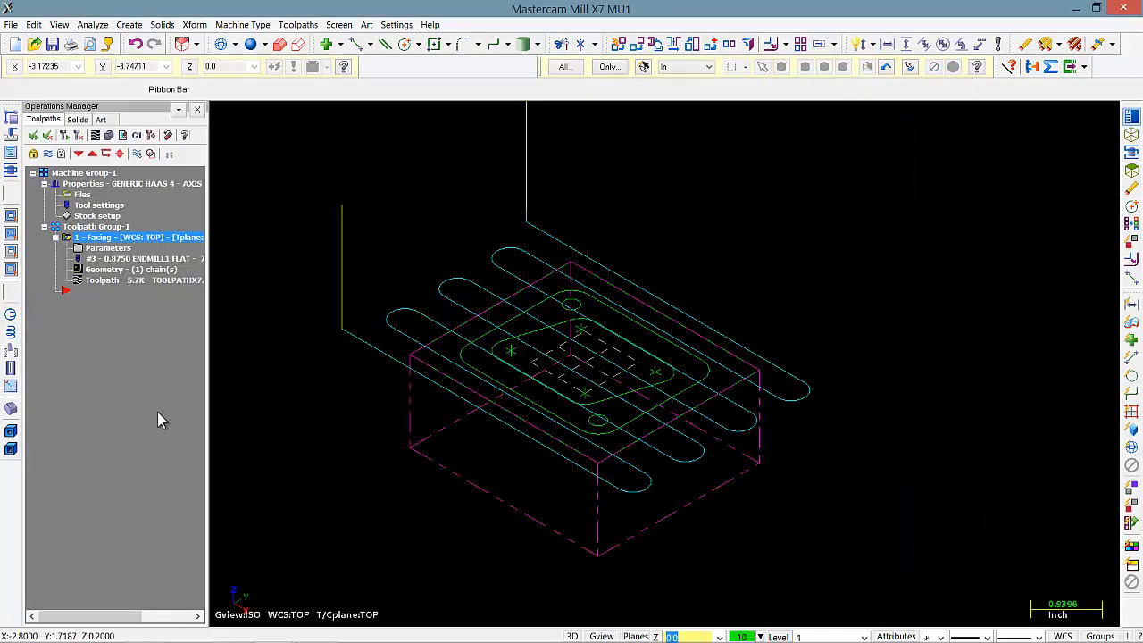
{"action": "right_click", "coordinate": [731, 241]}
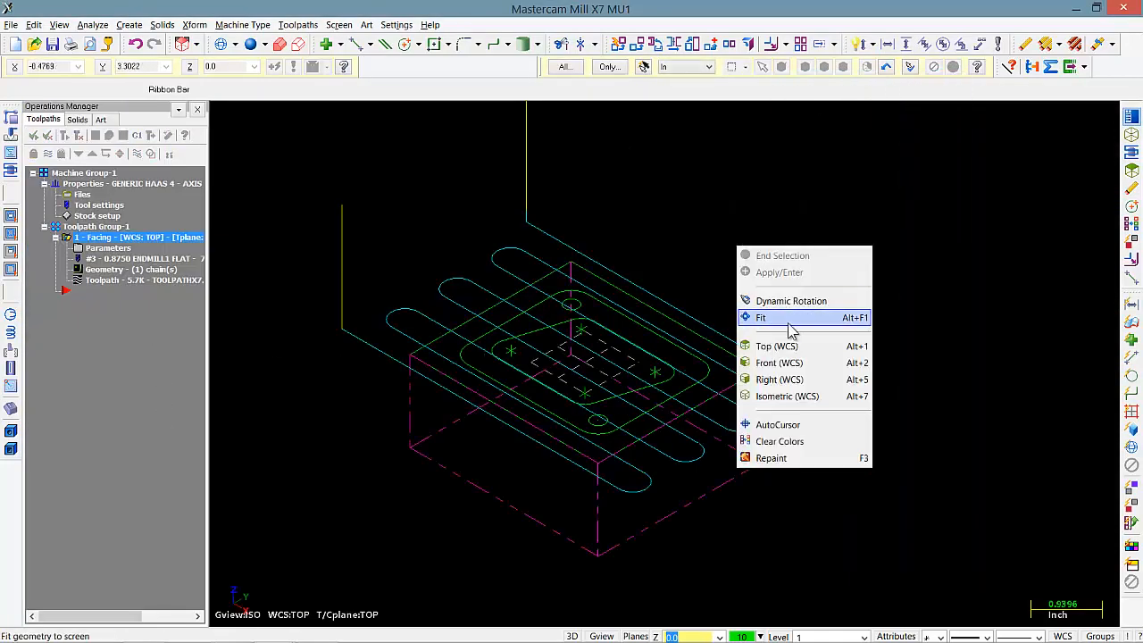
{"action": "left_click", "coordinate": [777, 345]}
{"action": "scroll", "coordinate": [658, 266], "scroll_direction": "up", "scroll_amount": 1}
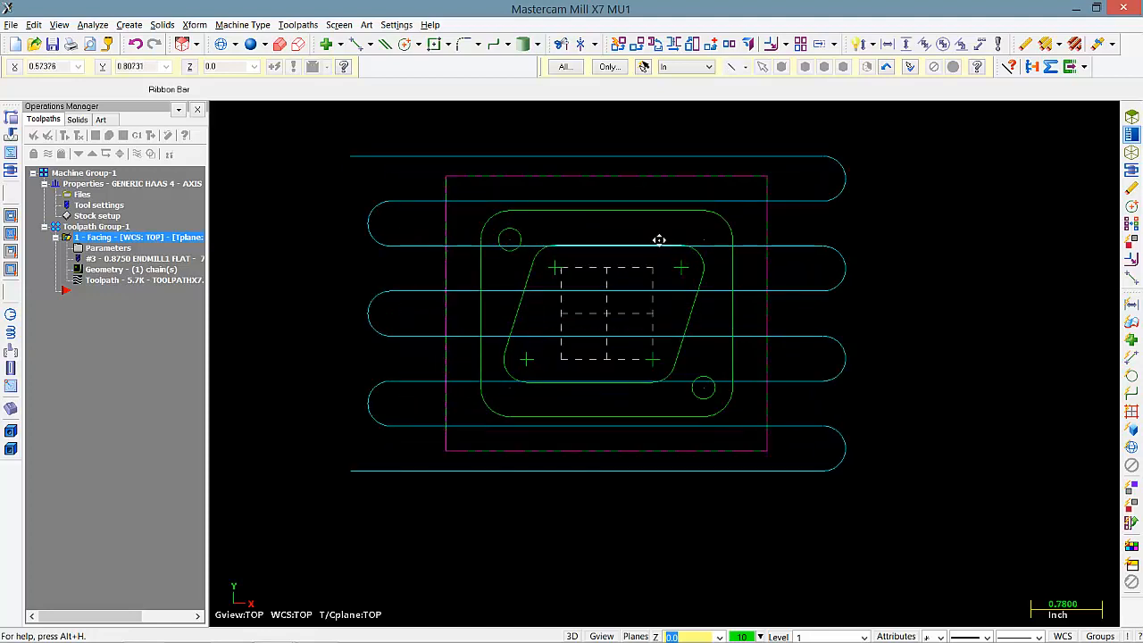
{"action": "middle_click_drag", "start_coordinate": [658, 241], "coordinate": [653, 264]}
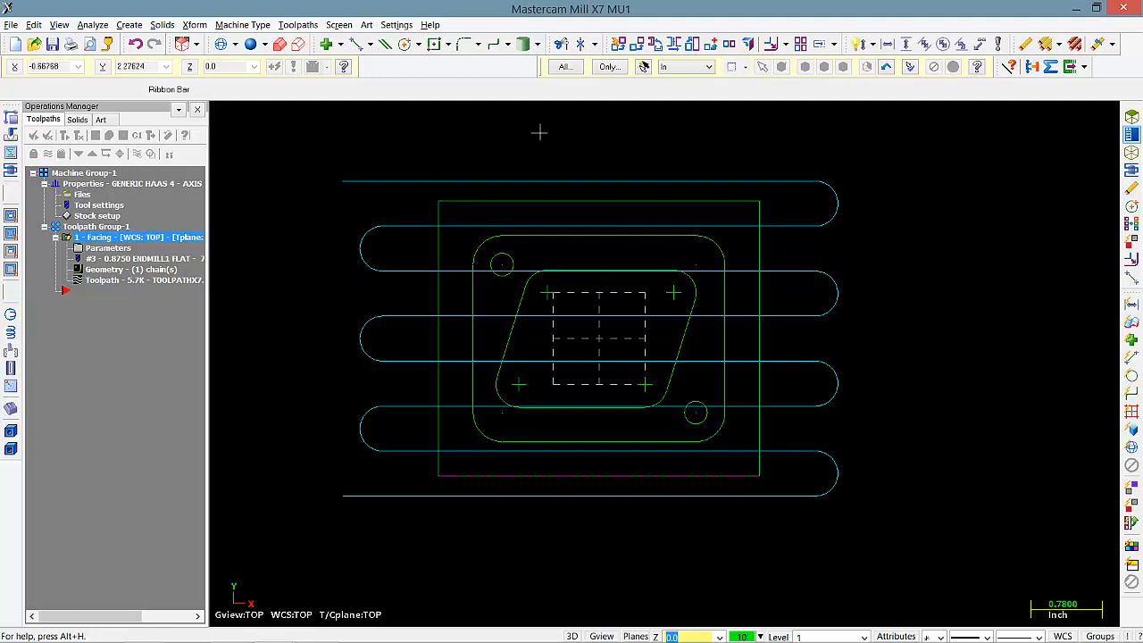
Hide the facing toolpath display and frame the part geometry in the top view
{"action": "key", "text": "alt+t"}
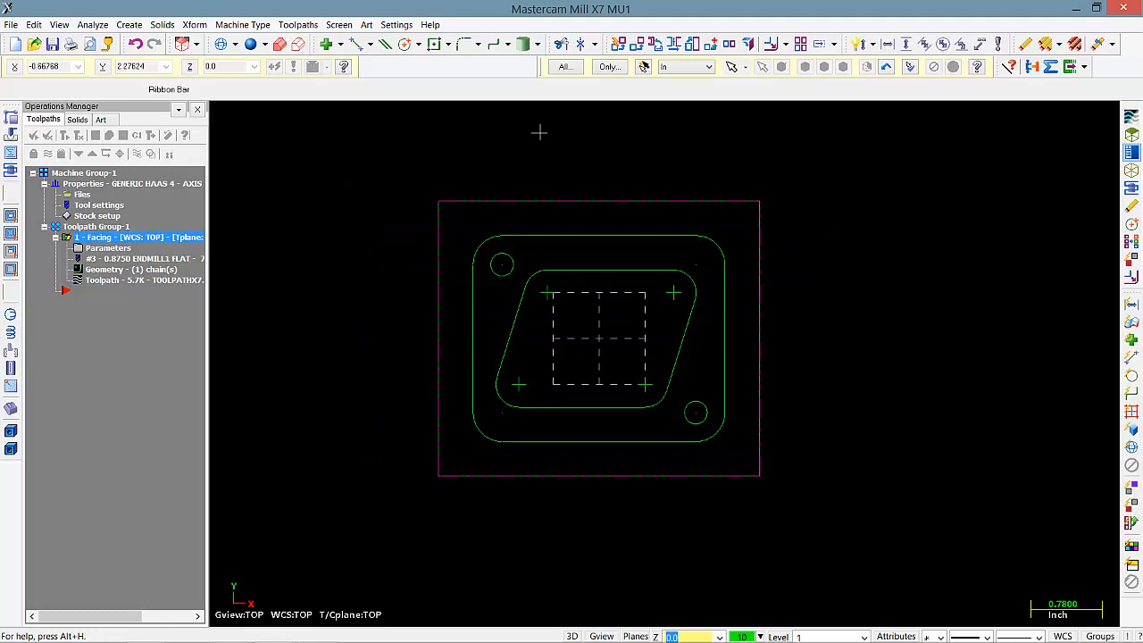
{"action": "scroll", "coordinate": [540, 143], "scroll_direction": "down", "scroll_amount": 4}
{"action": "middle_click_drag", "start_coordinate": [546, 155], "coordinate": [558, 197]}
{"action": "scroll", "coordinate": [562, 203], "scroll_direction": "up", "scroll_amount": 2}
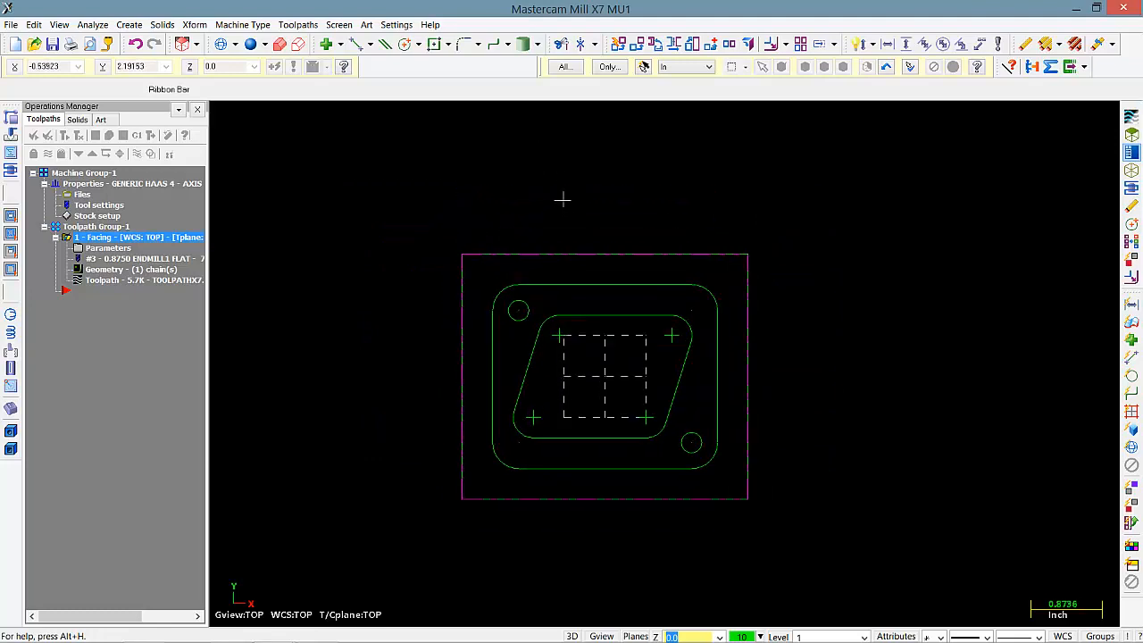
{"action": "key", "text": "alt+t"}
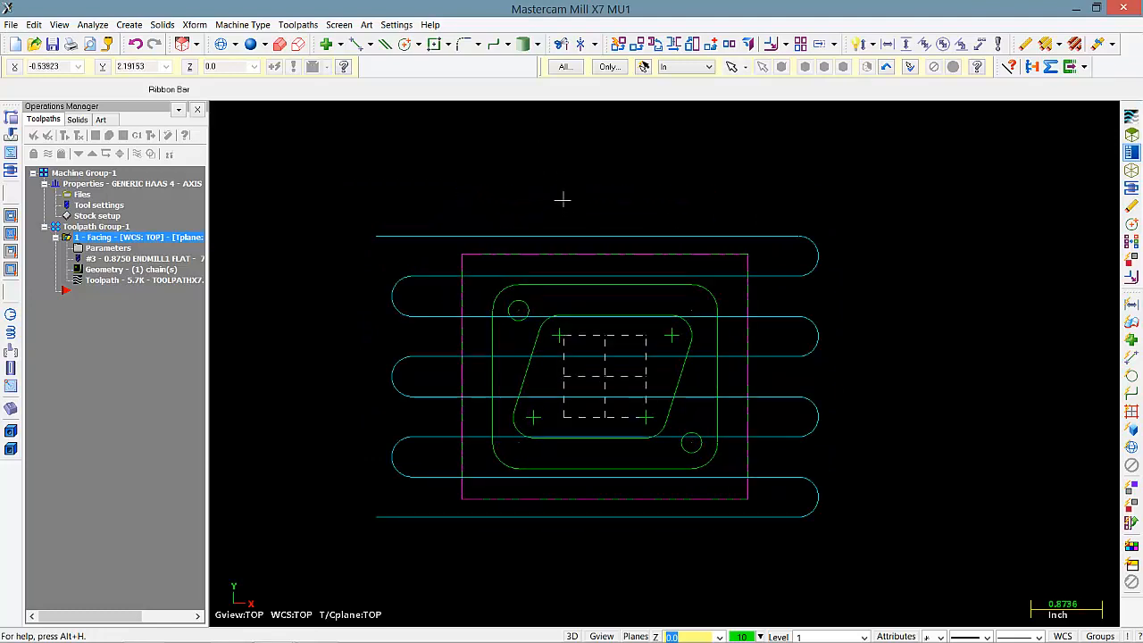
{"action": "key", "text": "alt+t"}
{"action": "scroll", "coordinate": [523, 178], "scroll_direction": "down", "scroll_amount": 2}
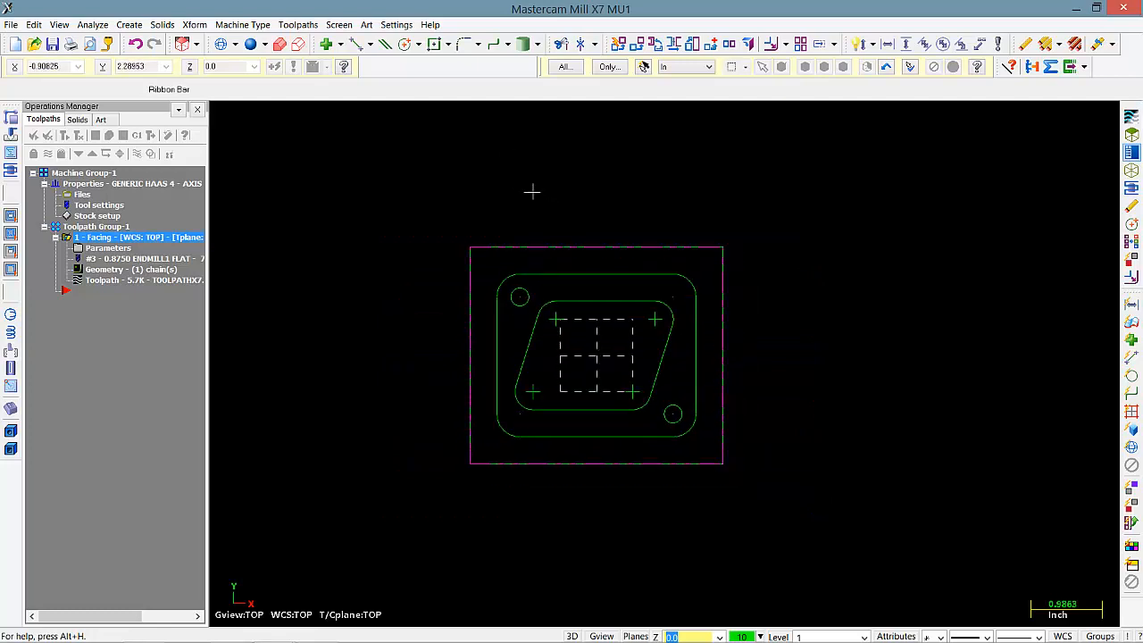
{"action": "middle_click_drag", "start_coordinate": [531, 191], "coordinate": [532, 163]}
{"action": "scroll", "coordinate": [540, 174], "scroll_direction": "up", "scroll_amount": 1}
{"action": "scroll", "coordinate": [575, 204], "scroll_direction": "up", "scroll_amount": 1}
{"action": "middle_click_drag", "start_coordinate": [576, 204], "coordinate": [576, 196]}
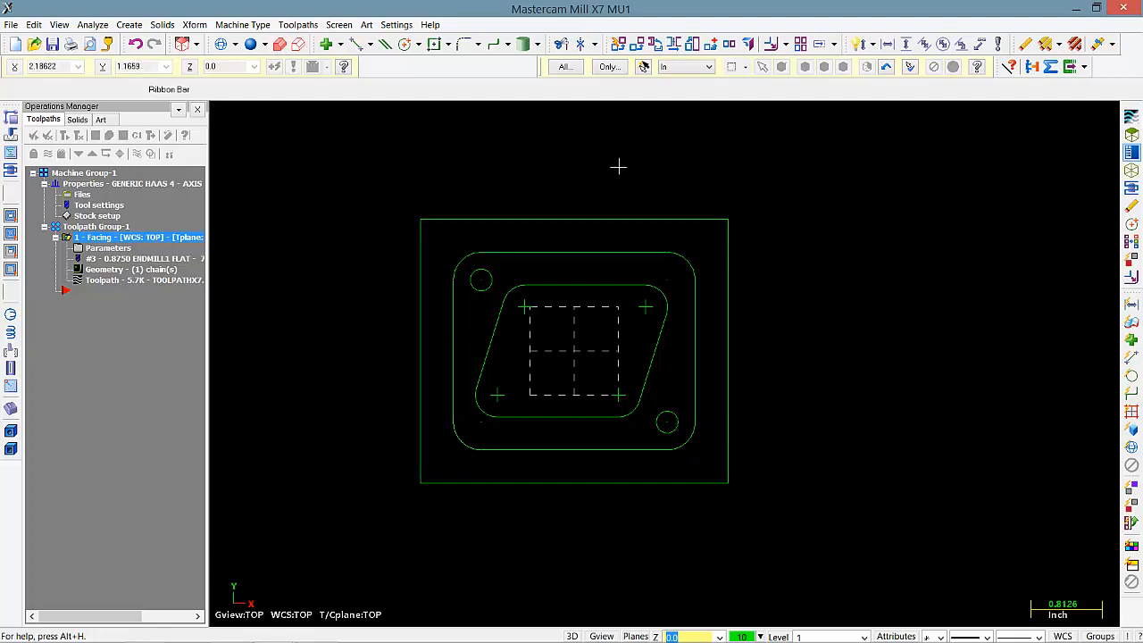
Start a contour toolpath on the outer rounded rectangle, chained clockwise from its lower-left corner, and check the chain
{"action": "left_click", "coordinate": [298, 25]}
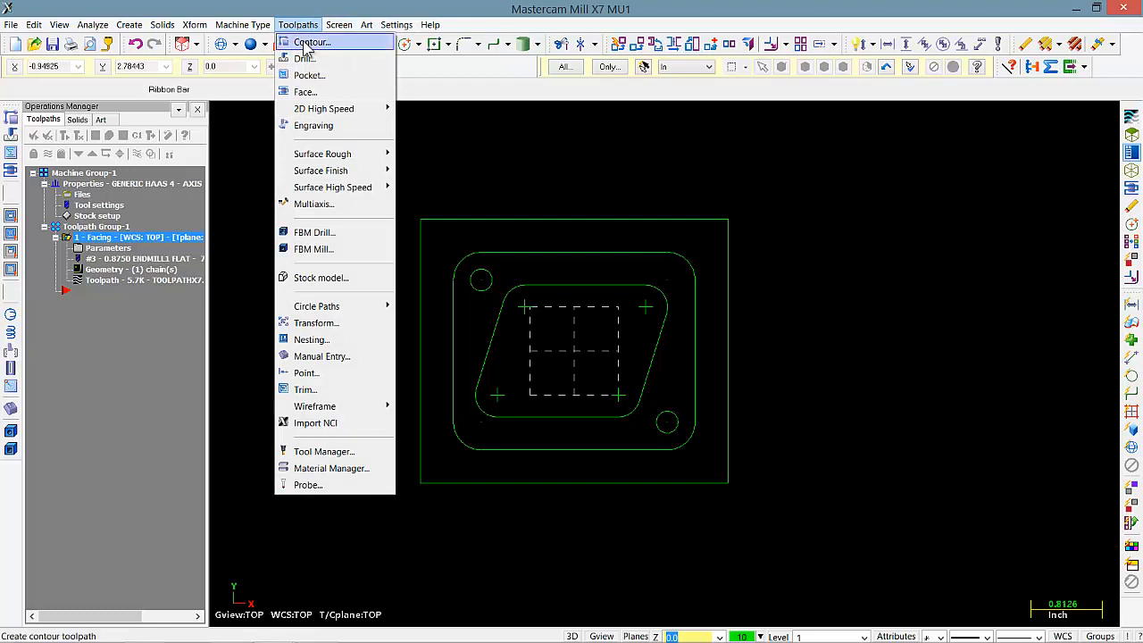
{"action": "left_click", "coordinate": [308, 45]}
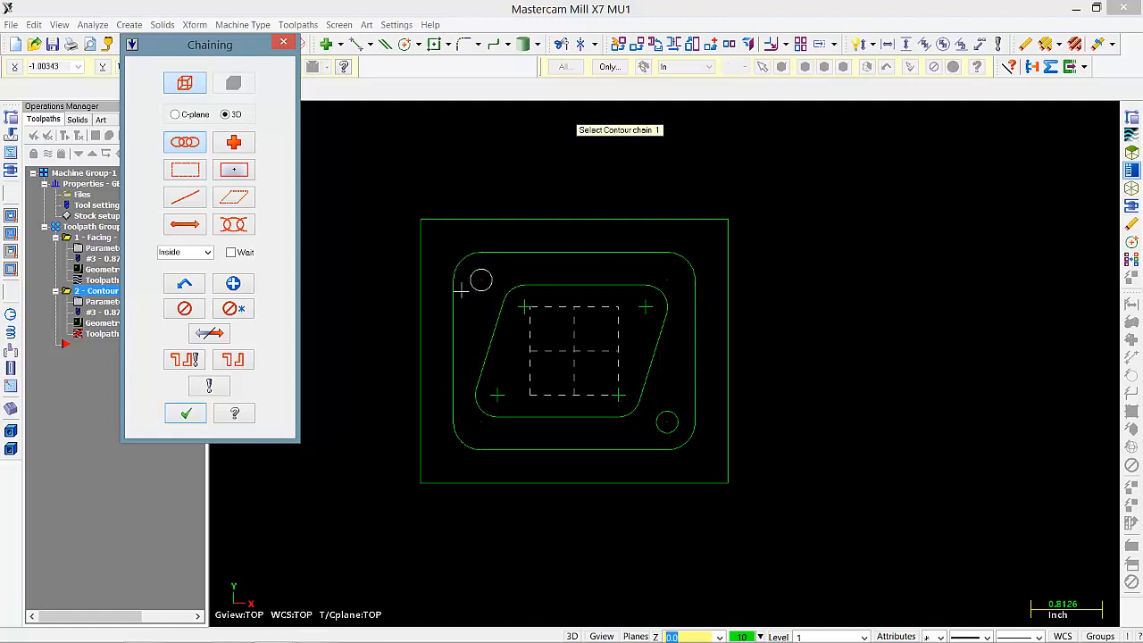
{"action": "left_click", "coordinate": [453, 411]}
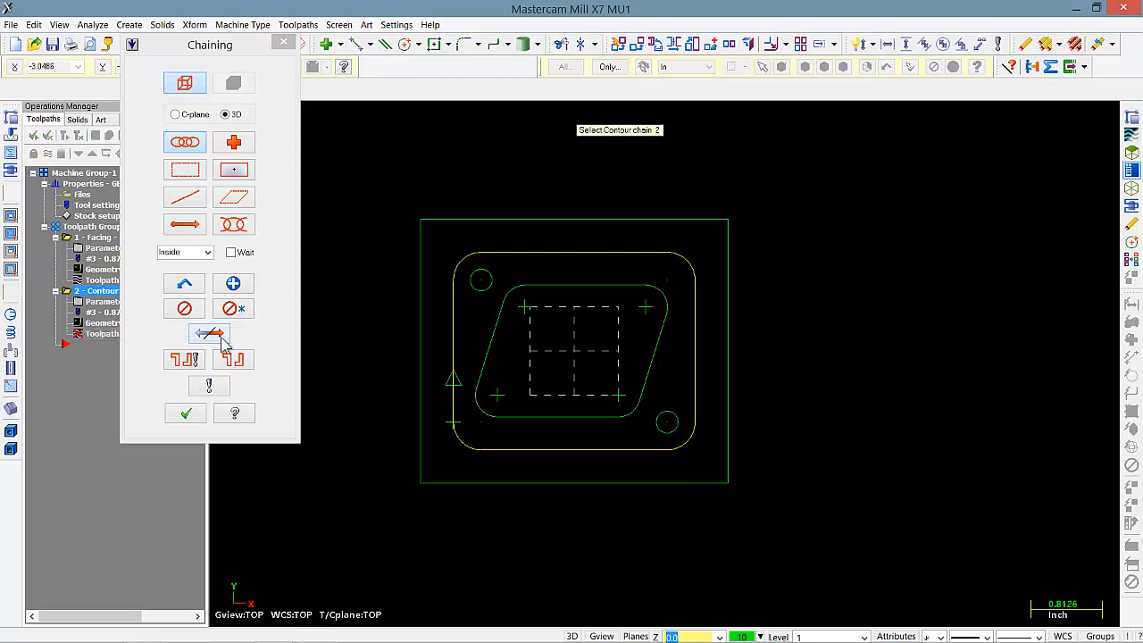
{"action": "left_click", "coordinate": [210, 334]}
{"action": "left_click", "coordinate": [212, 337]}
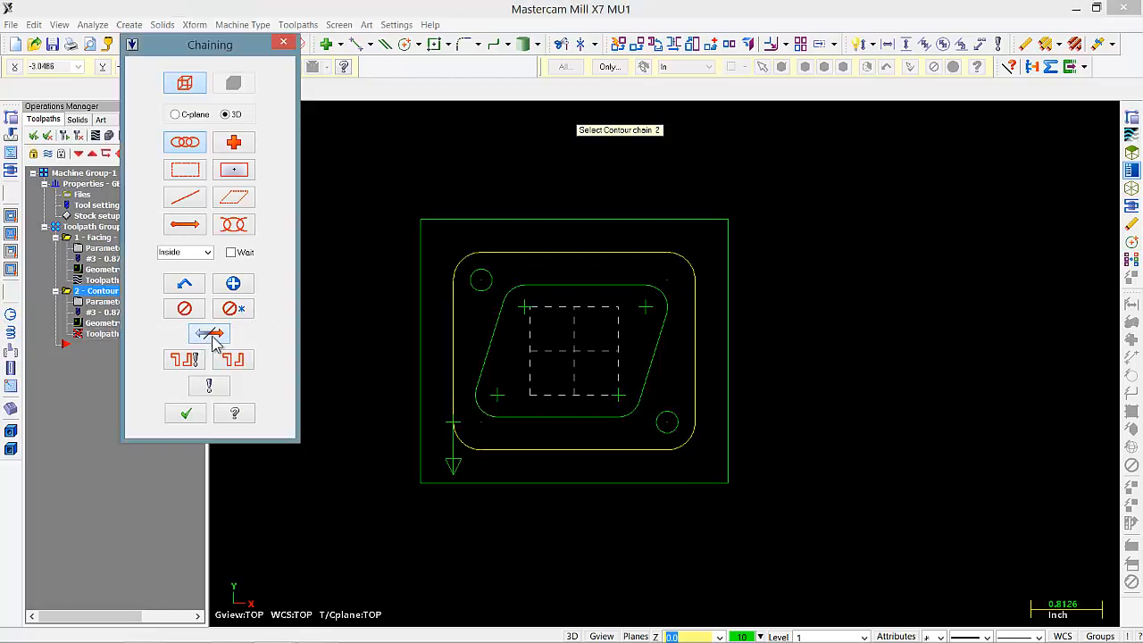
{"action": "left_click", "coordinate": [213, 337]}
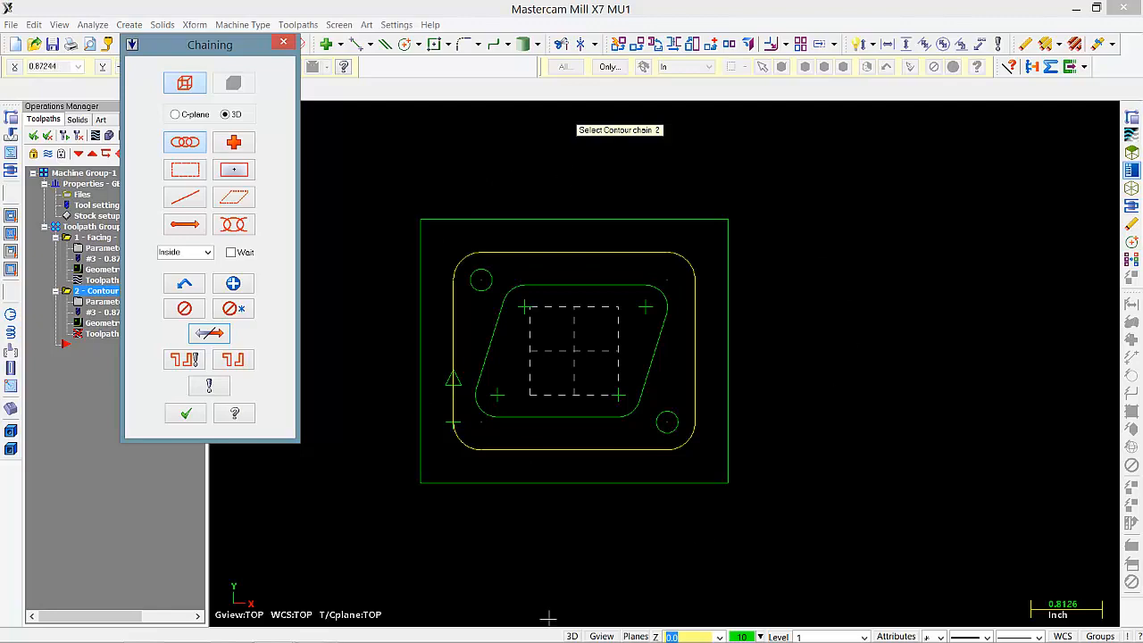
{"action": "left_click", "coordinate": [189, 413]}
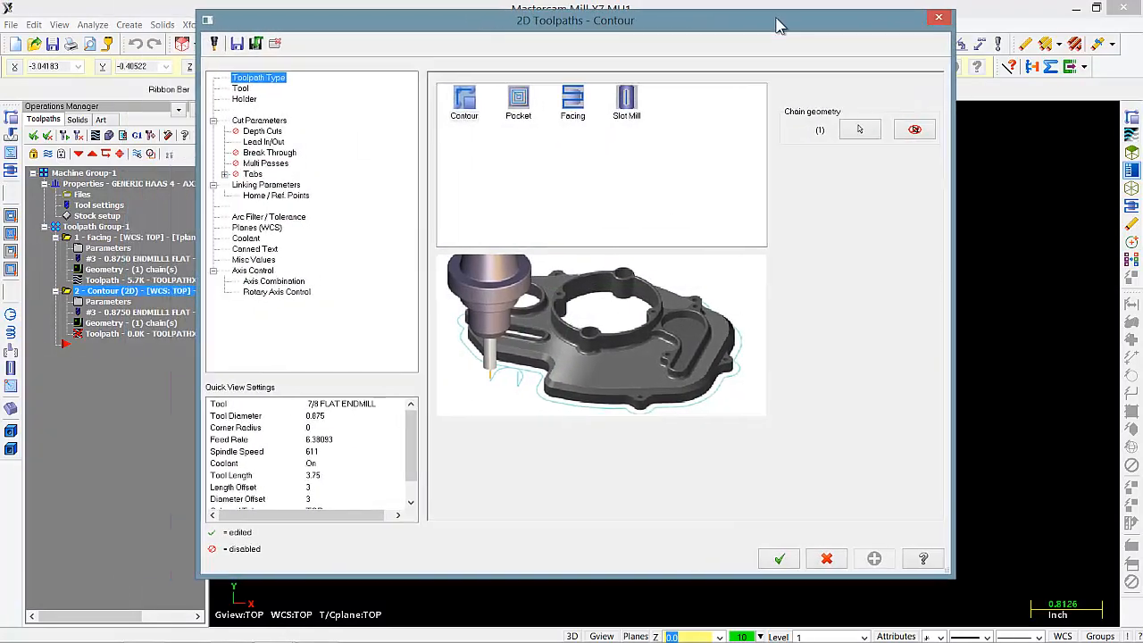
{"action": "left_click", "coordinate": [864, 132]}
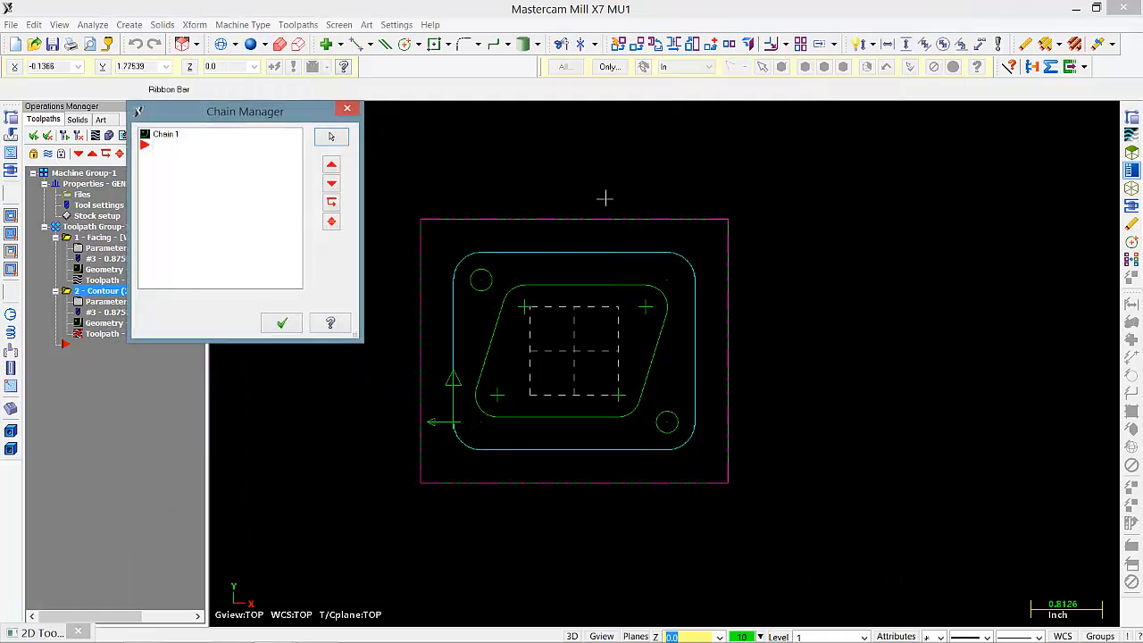
{"action": "left_click", "coordinate": [282, 324]}
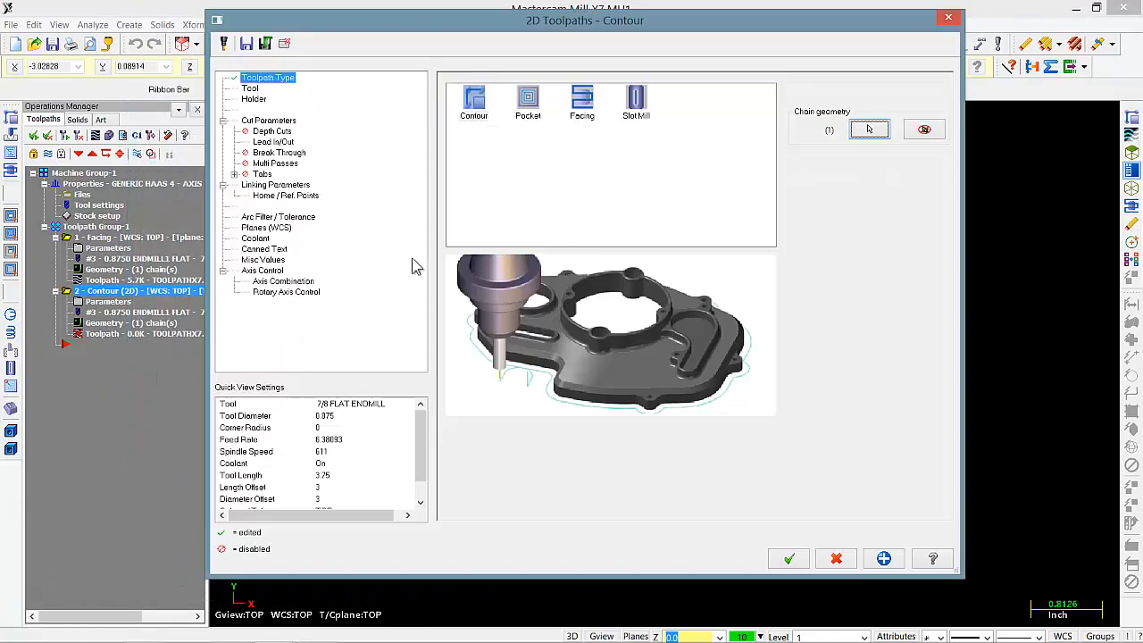
Select the 7/8 flat endmill for the contour and set its SFM to 750 and FPT to 0.002
{"action": "left_click", "coordinate": [251, 88]}
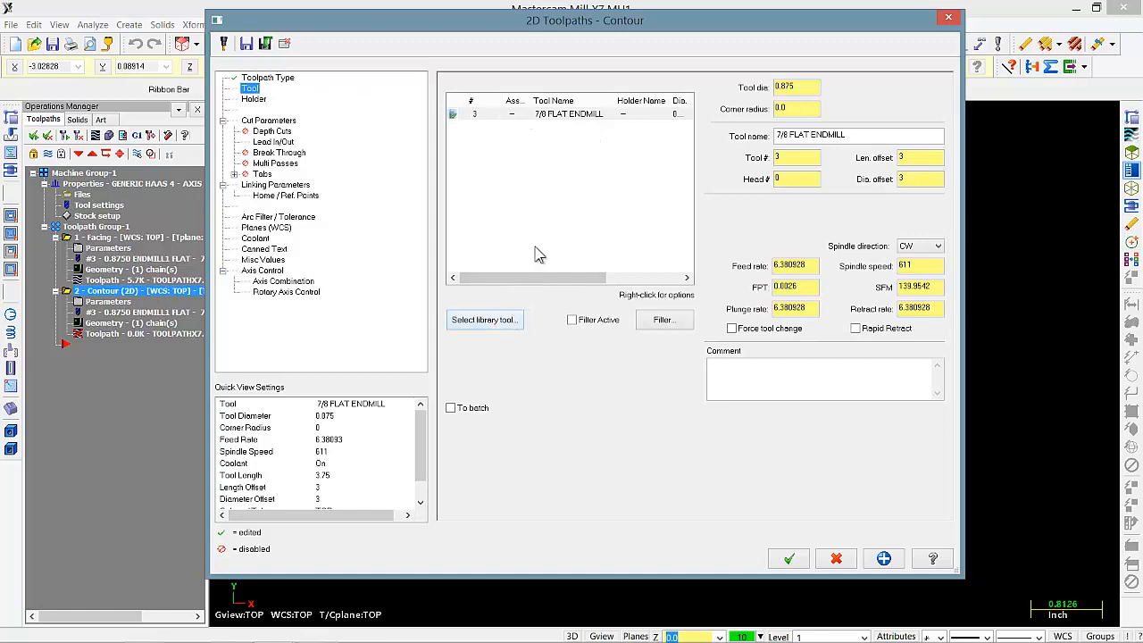
{"action": "left_click", "coordinate": [566, 117]}
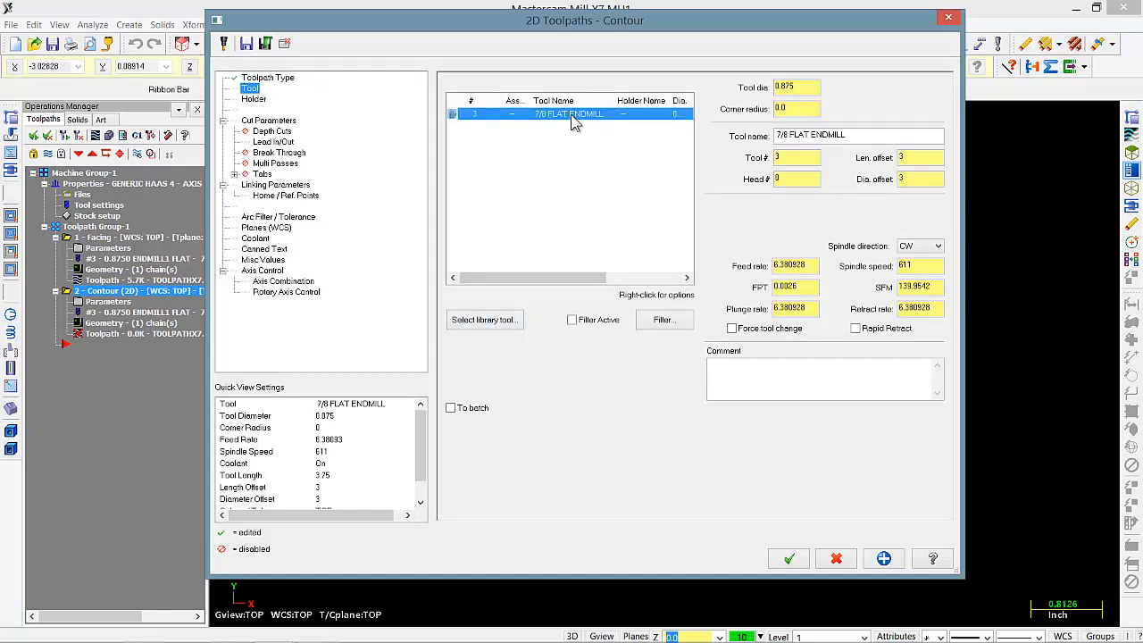
{"action": "left_click", "coordinate": [937, 288]}
{"action": "double_click", "coordinate": [919, 287]}
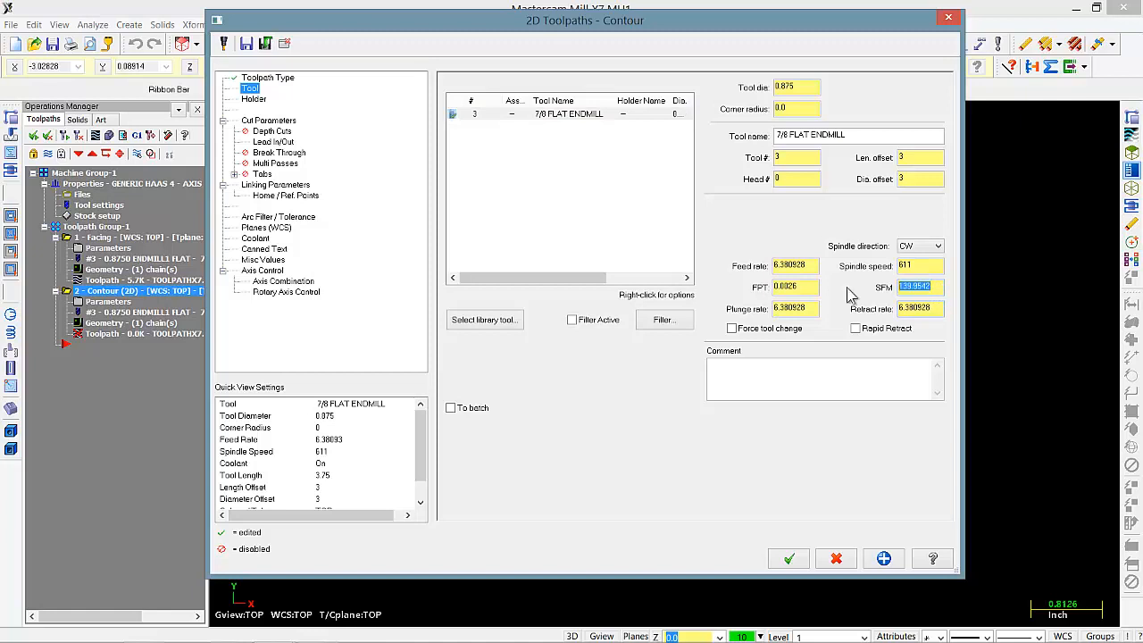
{"action": "type", "text": "750"}
{"action": "double_click", "coordinate": [795, 287]}
{"action": "type", "text": "0.00"}
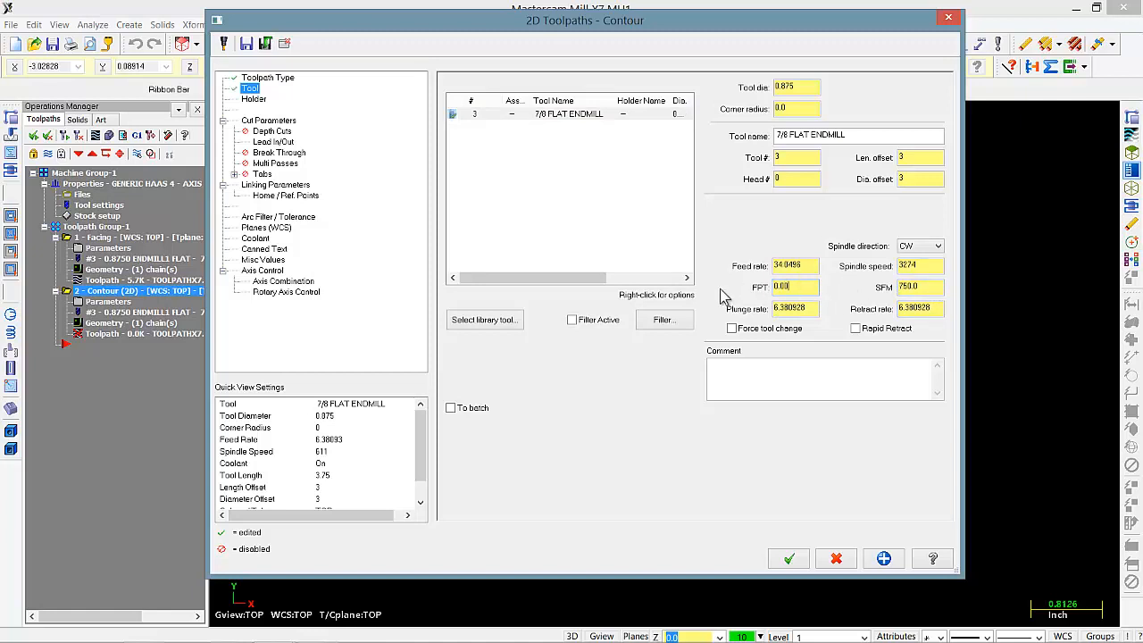
{"action": "type", "text": "2"}
{"action": "key", "text": "Return"}
Set the plunge rate to 10, enable rapid retract and add the comment CONTOUR PART
{"action": "double_click", "coordinate": [813, 309]}
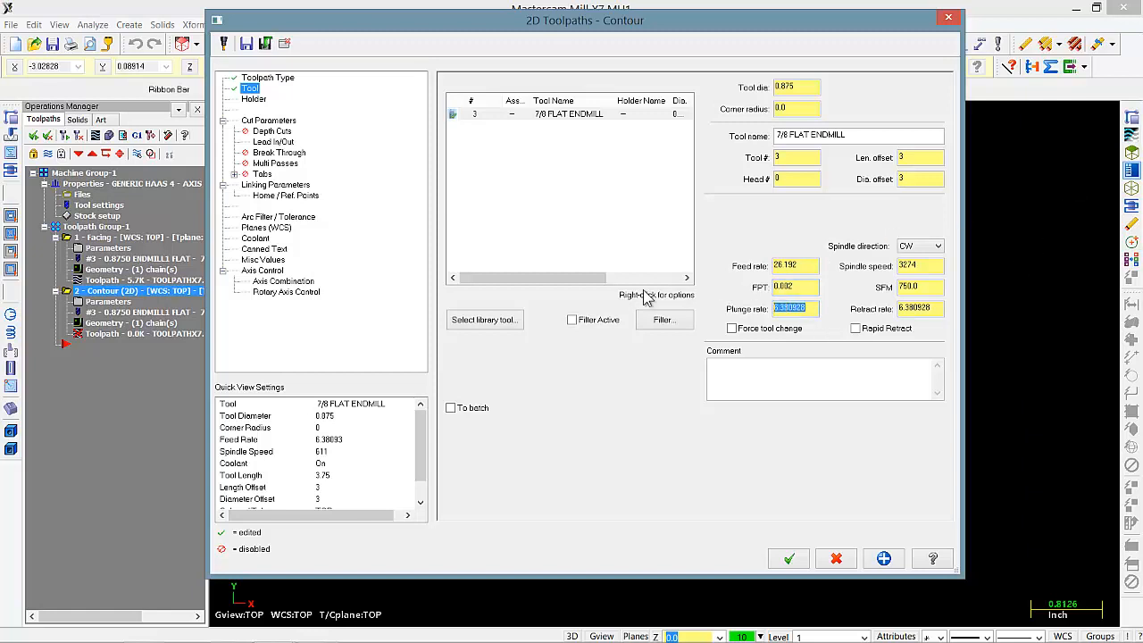
{"action": "left_click", "coordinate": [855, 328]}
{"action": "left_click", "coordinate": [825, 386]}
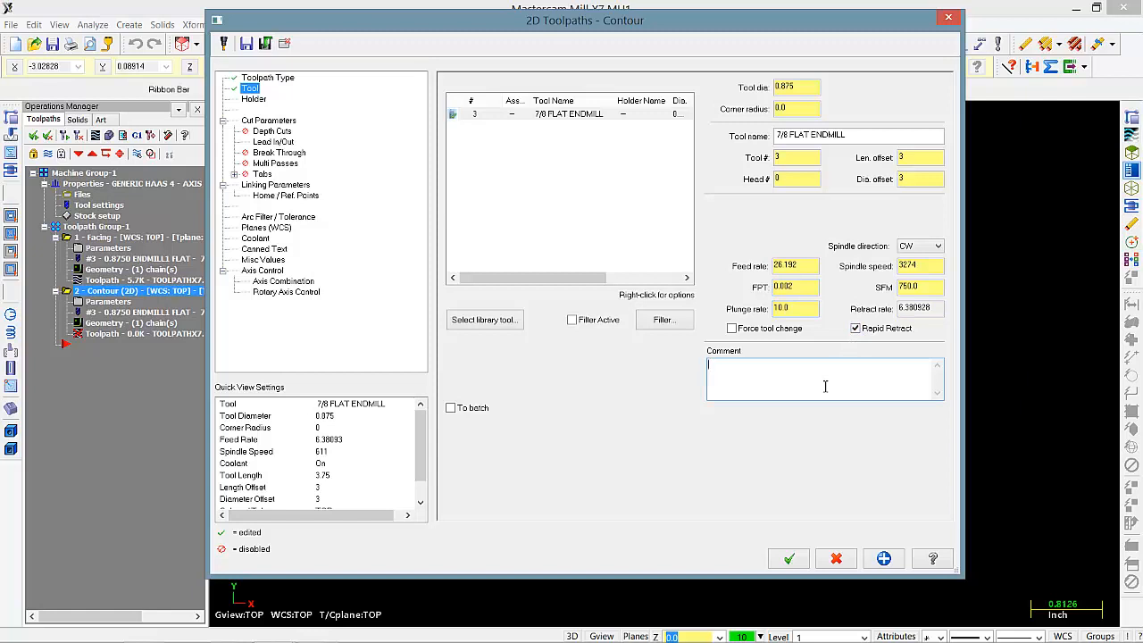
{"action": "type", "text": "CONTOUR PART"}
Set the contour's lead-in entry to 50% line length, 75% arc radius and 0.125 helix height
{"action": "left_click", "coordinate": [266, 122]}
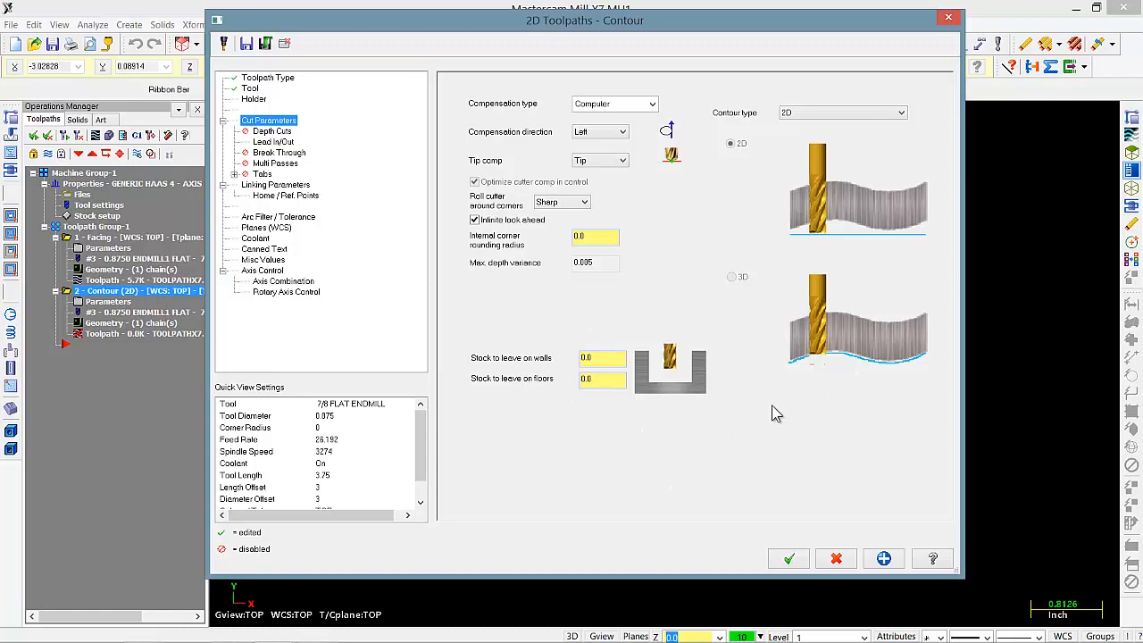
{"action": "left_click", "coordinate": [282, 132]}
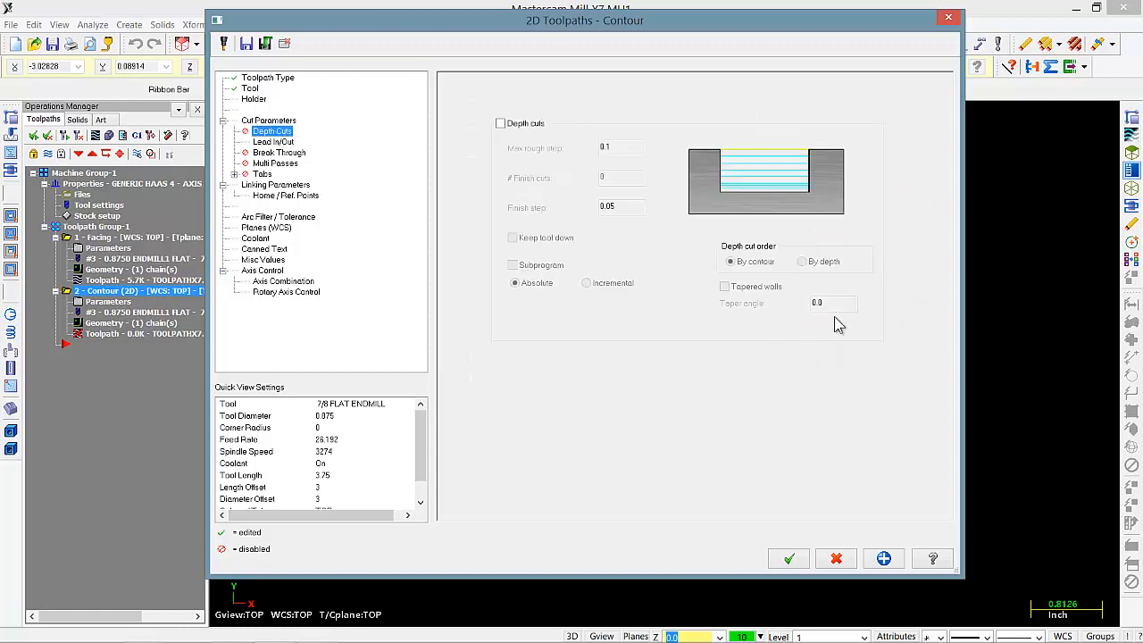
{"action": "left_click", "coordinate": [286, 142]}
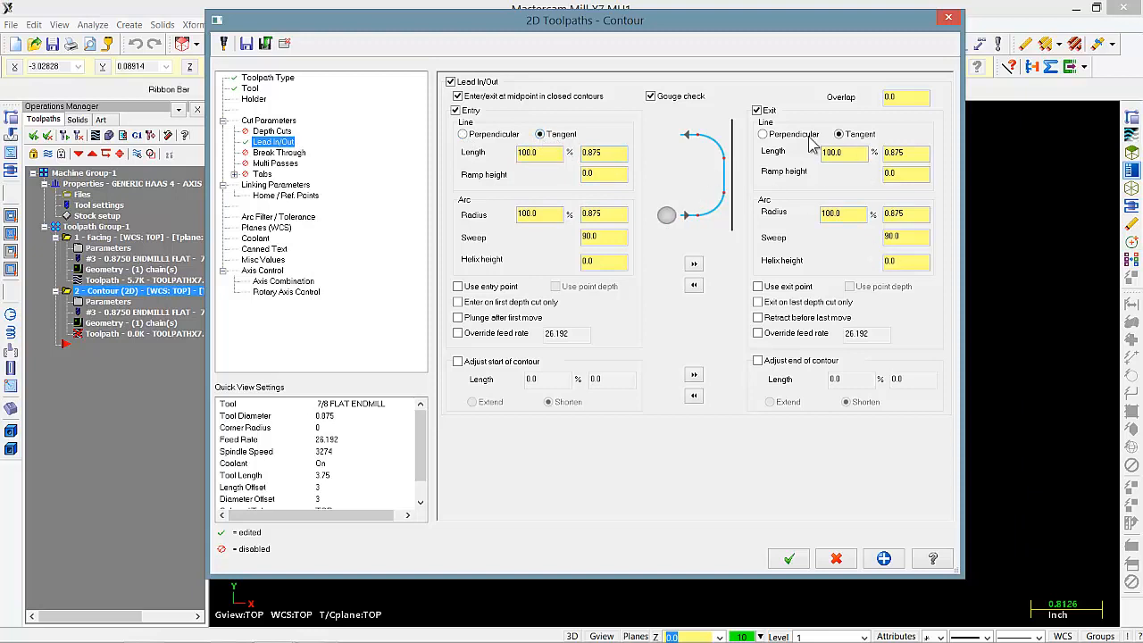
{"action": "double_click", "coordinate": [549, 155]}
{"action": "type", "text": "50"}
{"action": "key", "text": "Return"}
{"action": "double_click", "coordinate": [551, 215]}
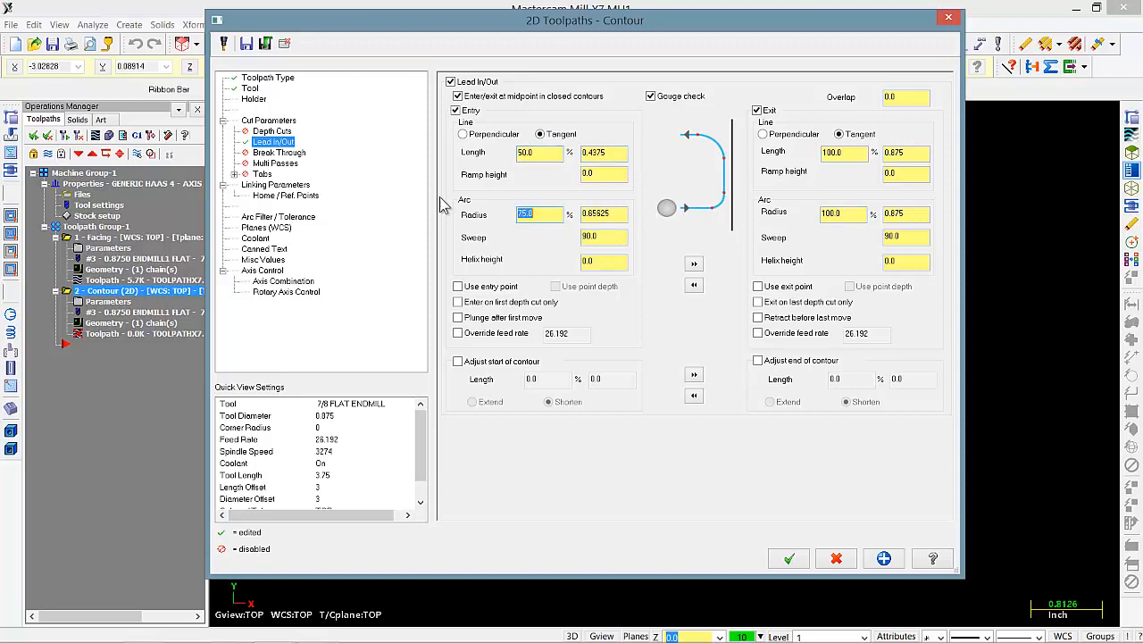
{"action": "double_click", "coordinate": [600, 260]}
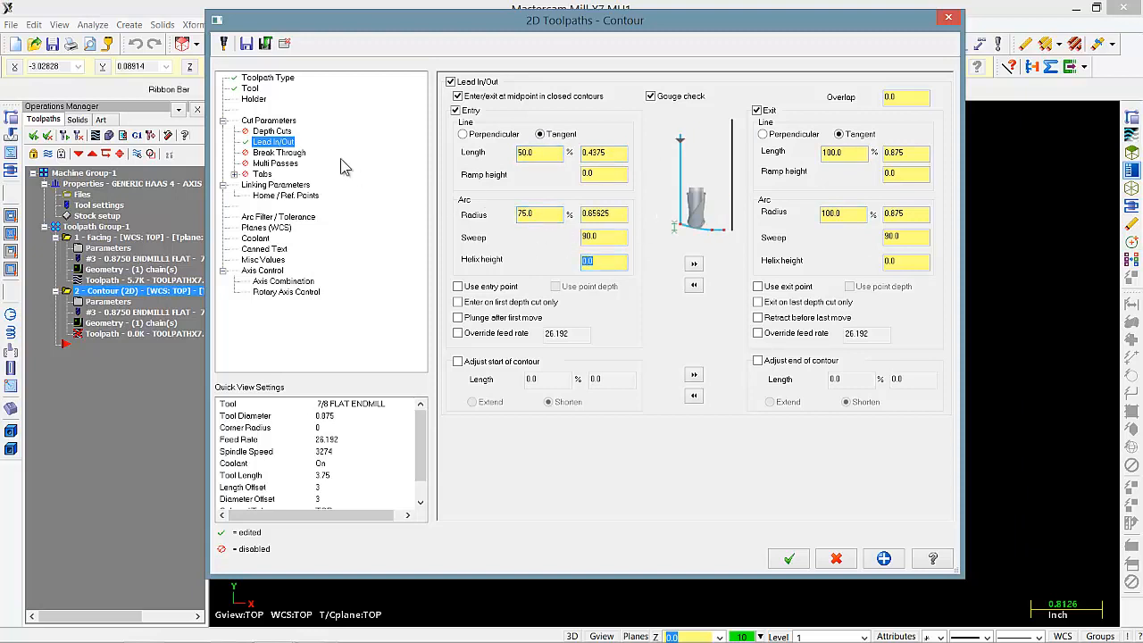
{"action": "type", "text": ".125"}
Copy the entry settings to the lead-out exit and set the overlap to 0.05
{"action": "left_click", "coordinate": [695, 266]}
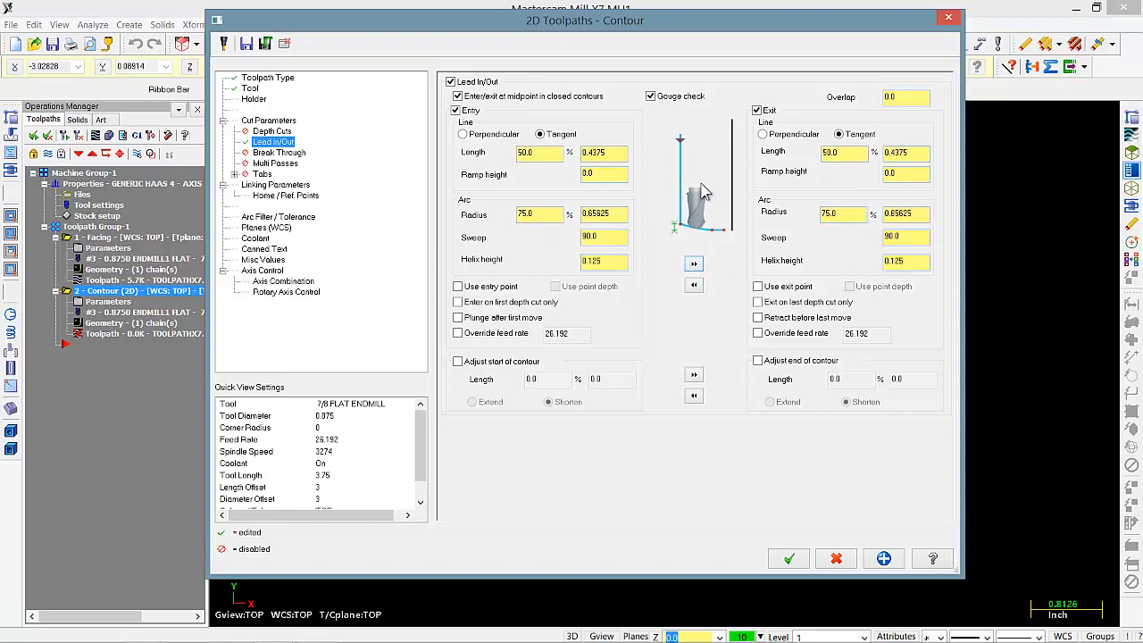
{"action": "left_click", "coordinate": [905, 98]}
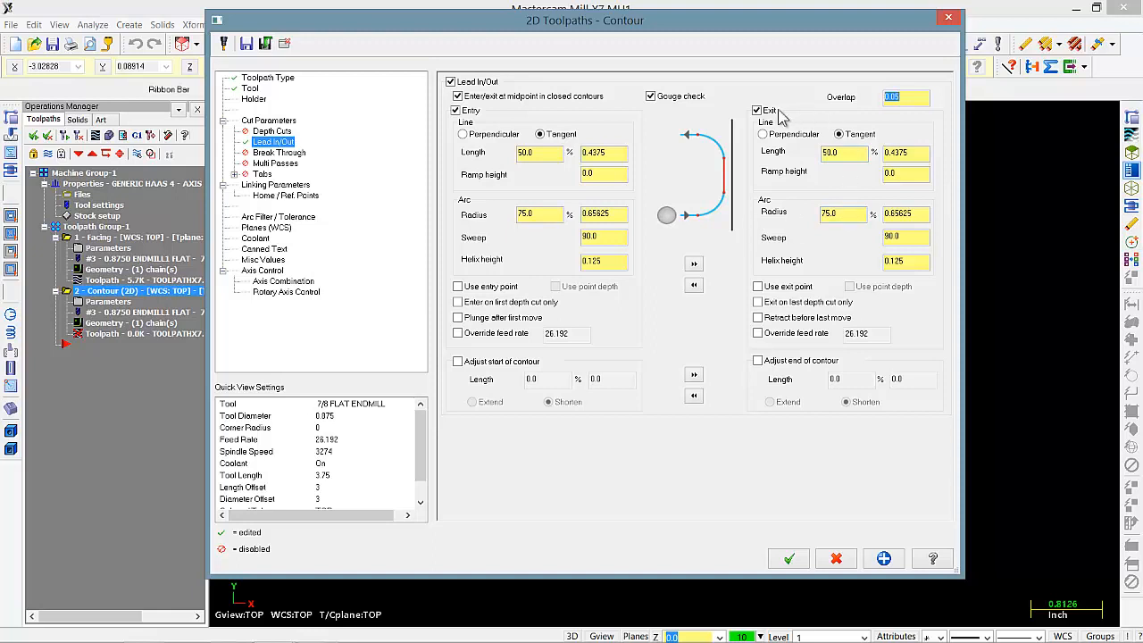
Enable multi passes for the contour with a 0.875 rough spacing and one finish pass at 0.01 spacing
{"action": "left_click", "coordinate": [277, 152]}
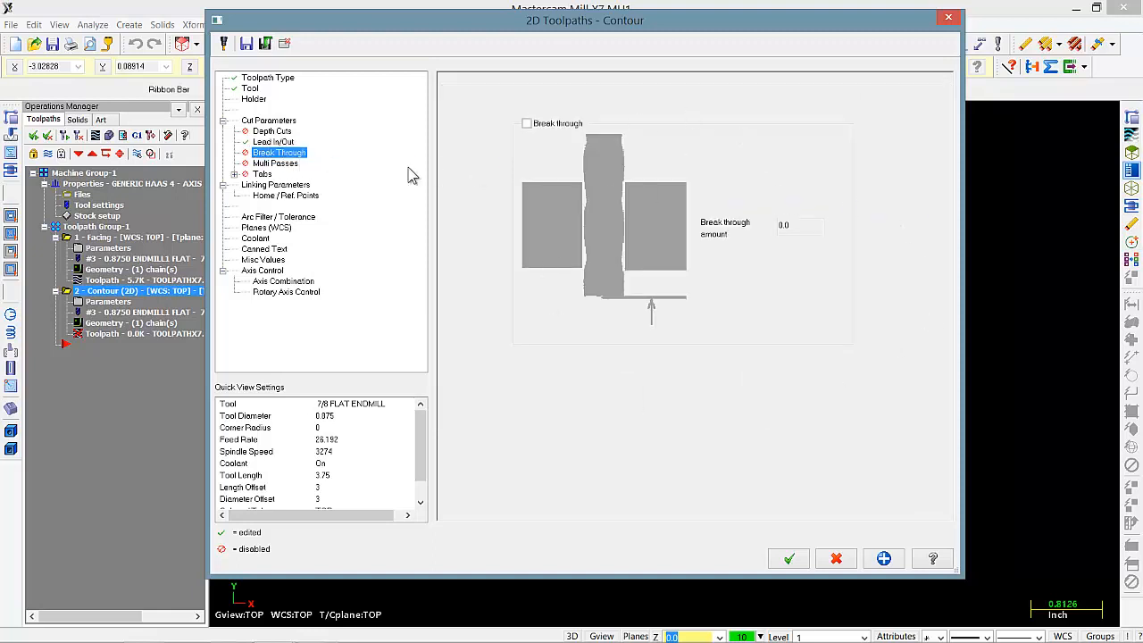
{"action": "left_click", "coordinate": [291, 165]}
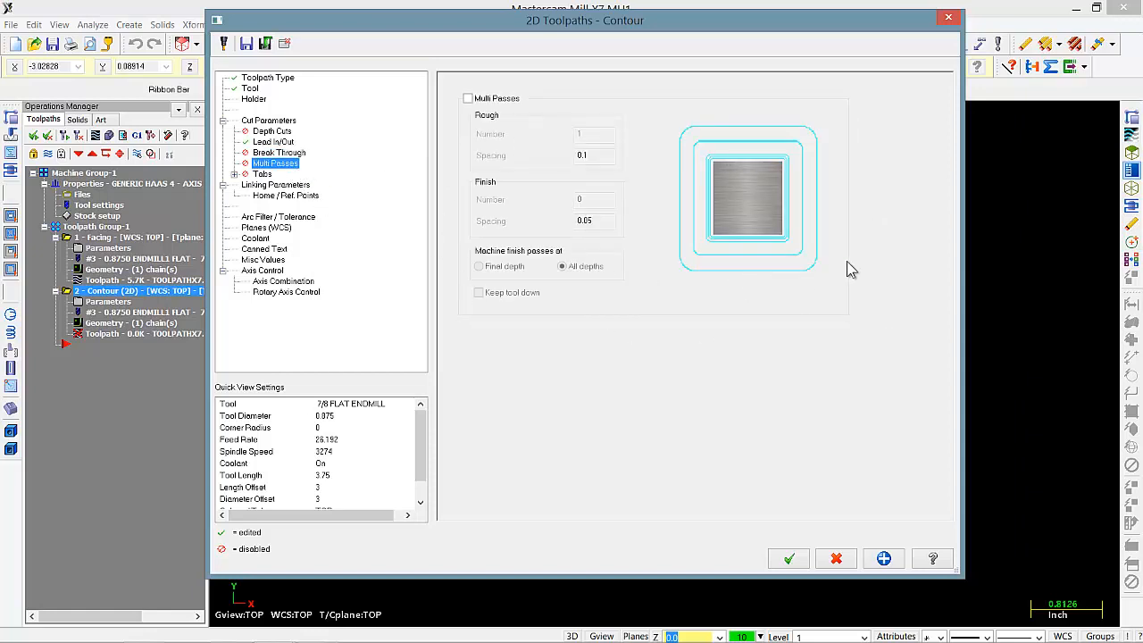
{"action": "left_click", "coordinate": [467, 99]}
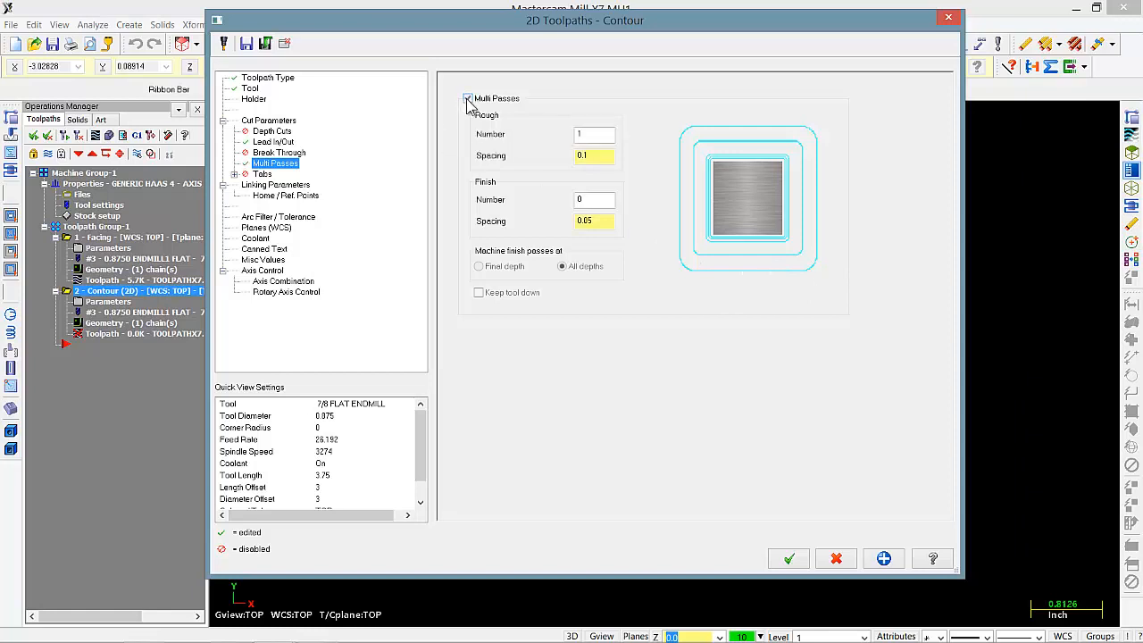
{"action": "double_click", "coordinate": [600, 154]}
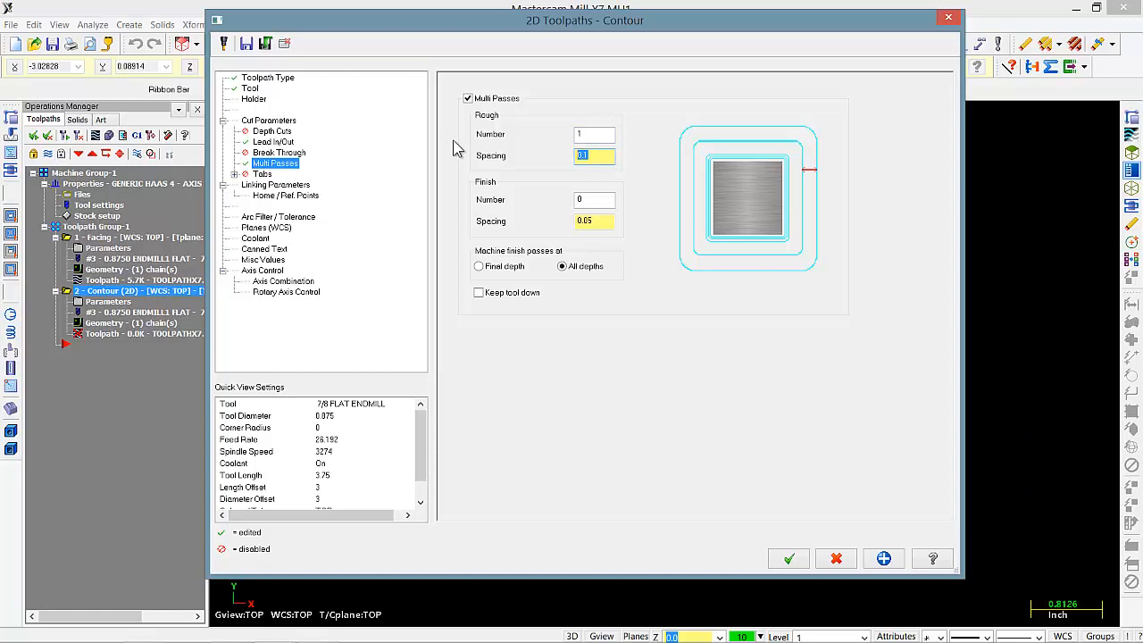
{"action": "type", "text": "0.675"}
{"action": "key", "text": "Return"}
{"action": "left_click", "coordinate": [599, 198]}
{"action": "left_click_drag", "start_coordinate": [564, 199], "coordinate": [500, 186]}
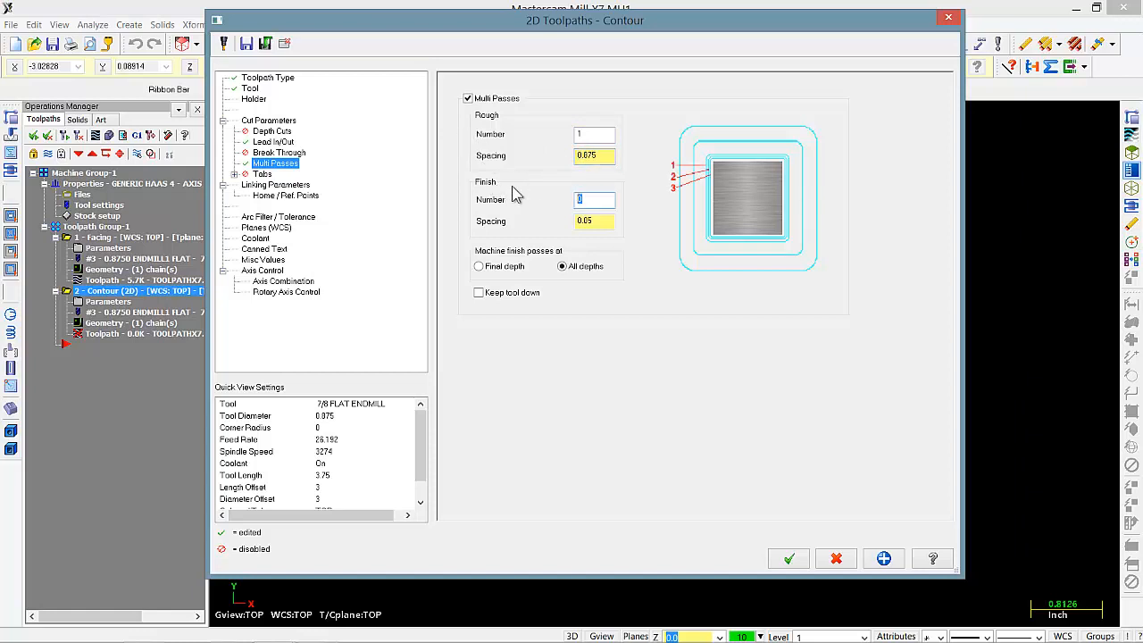
{"action": "type", "text": "1"}
{"action": "key", "text": "Tab"}
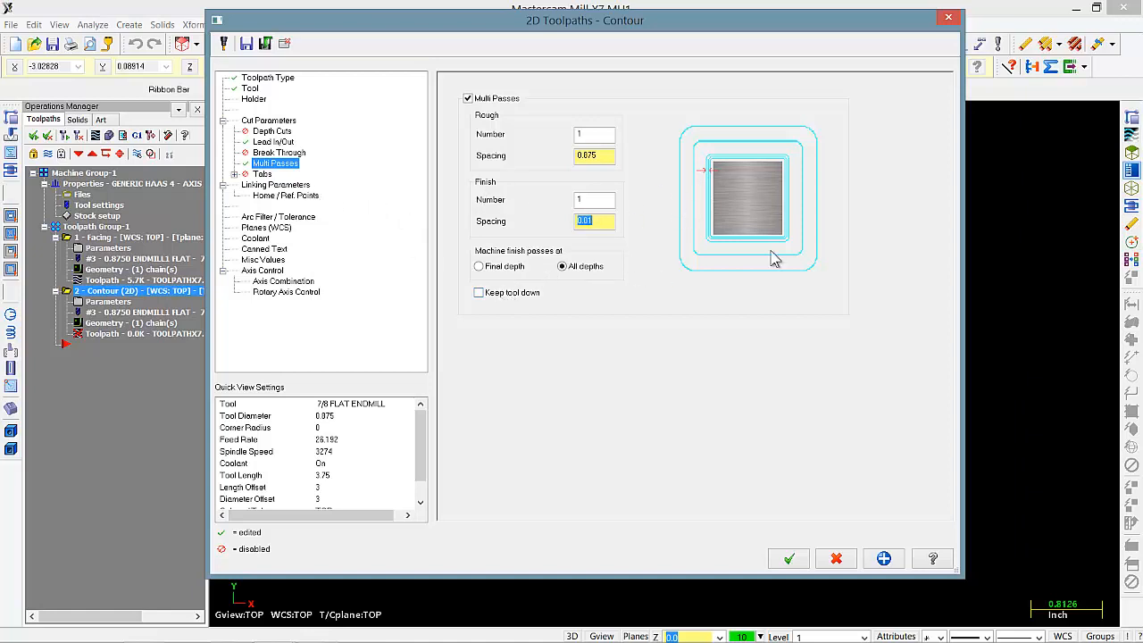
Use clearance only at the operation's start and end, set the absolute depth to -0.125, and generate the contour toolpath
{"action": "left_click", "coordinate": [304, 185]}
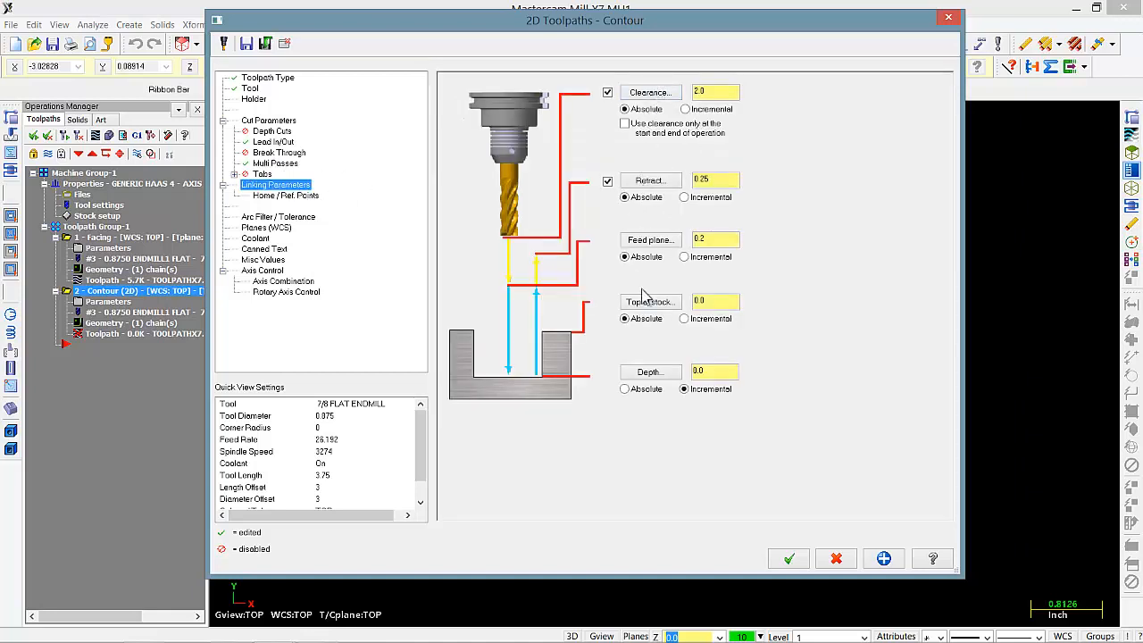
{"action": "left_click", "coordinate": [625, 124]}
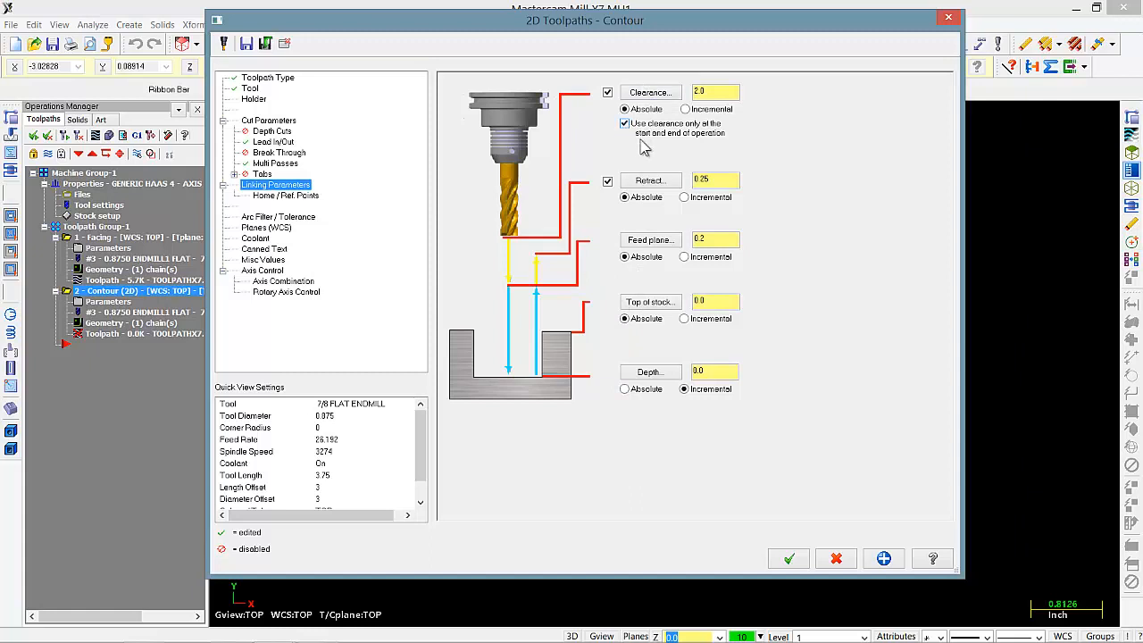
{"action": "left_click", "coordinate": [625, 391]}
{"action": "left_click_drag", "start_coordinate": [714, 370], "coordinate": [650, 362]}
{"action": "left_click", "coordinate": [884, 558]}
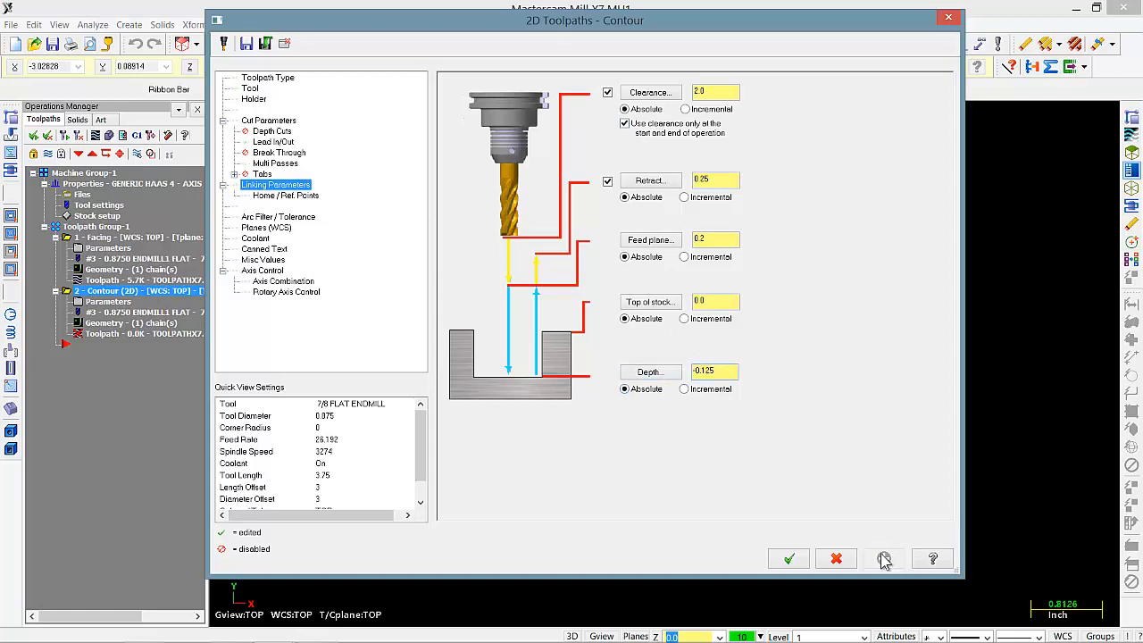
{"action": "left_click", "coordinate": [791, 559]}
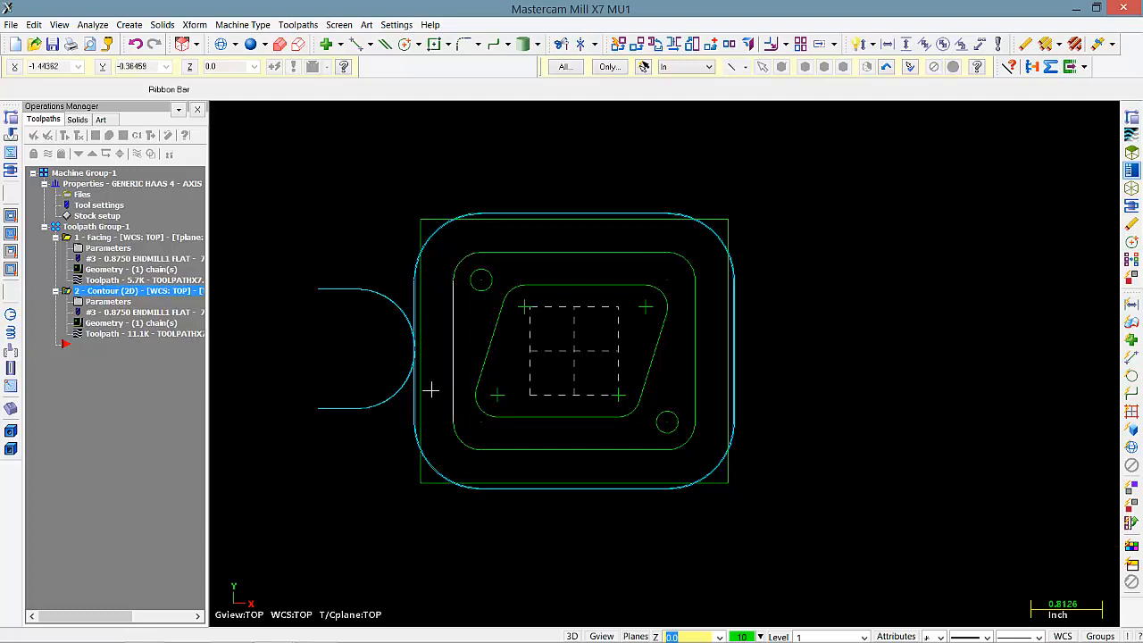
Examine the contour's lead-in and lead-out arcs and its overlap where the rough and finish passes meet the part's side
{"action": "scroll", "coordinate": [431, 390], "scroll_direction": "up", "scroll_amount": 4}
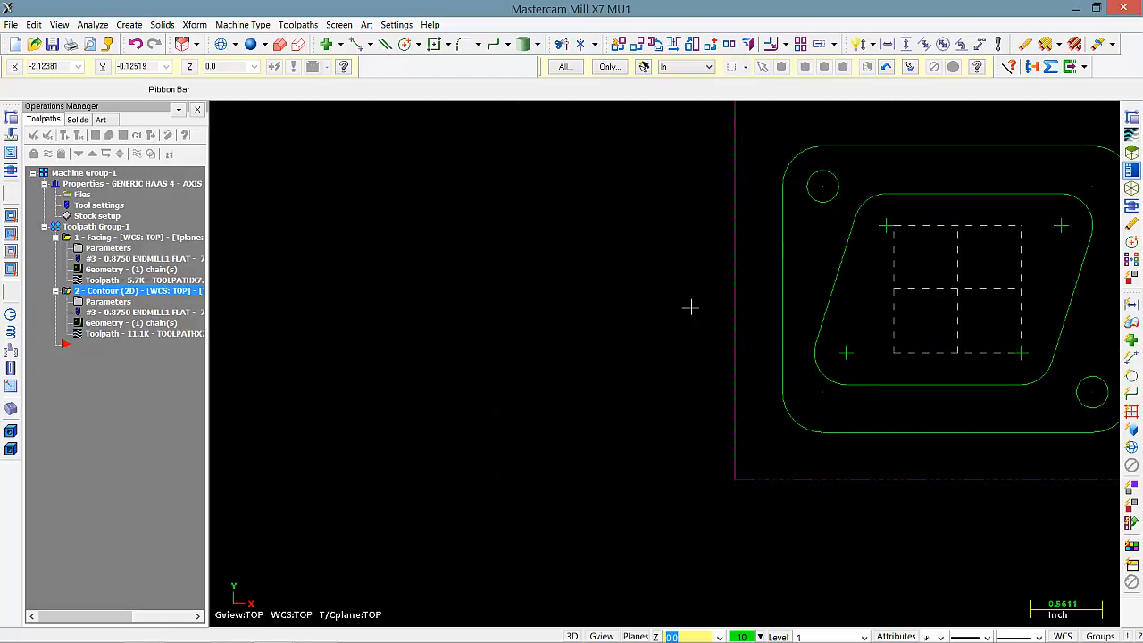
{"action": "middle_click_drag", "start_coordinate": [690, 307], "coordinate": [613, 319]}
{"action": "key", "text": "alt+t"}
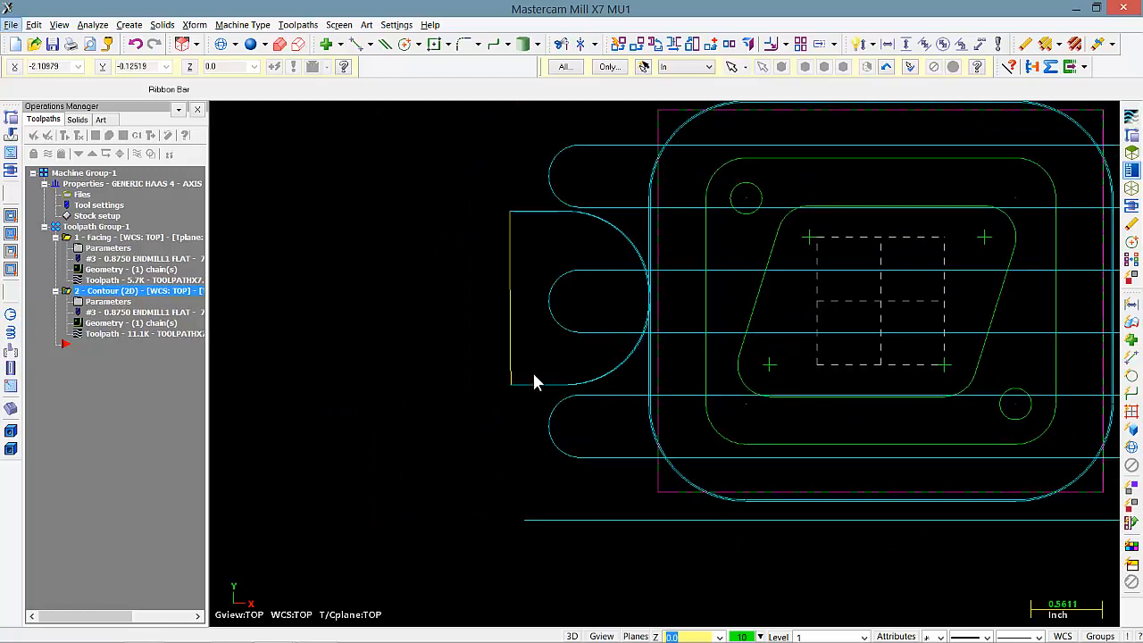
{"action": "scroll", "coordinate": [628, 354], "scroll_direction": "up", "scroll_amount": 8}
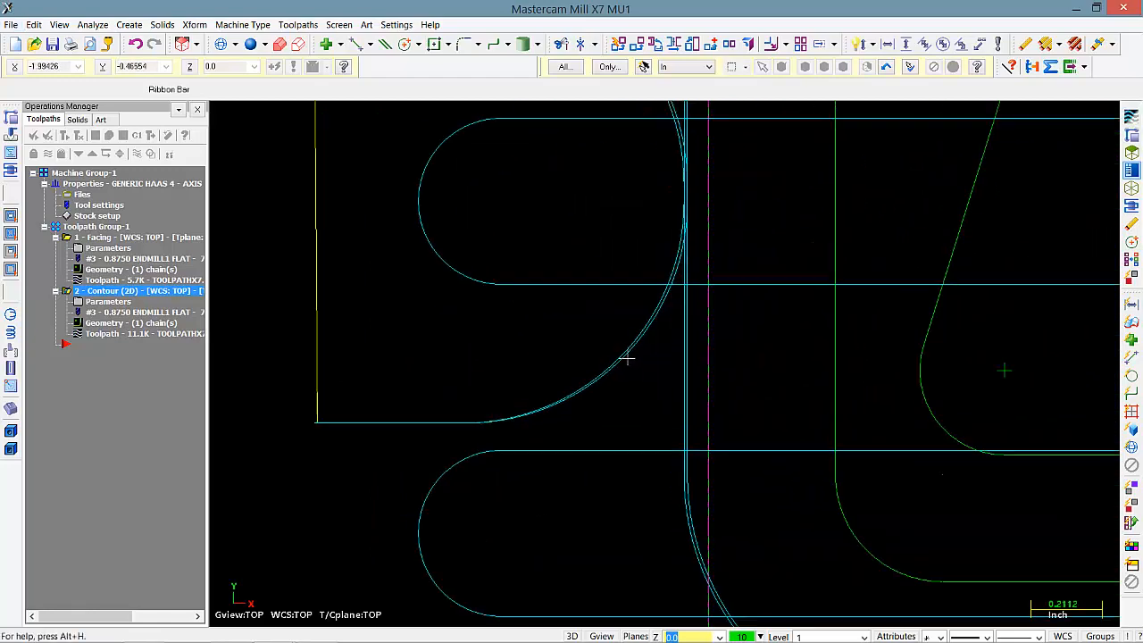
{"action": "scroll", "coordinate": [628, 354], "scroll_direction": "up", "scroll_amount": 2}
{"action": "middle_click_drag", "start_coordinate": [627, 342], "coordinate": [432, 556]}
{"action": "middle_click_drag", "start_coordinate": [679, 245], "coordinate": [623, 554]}
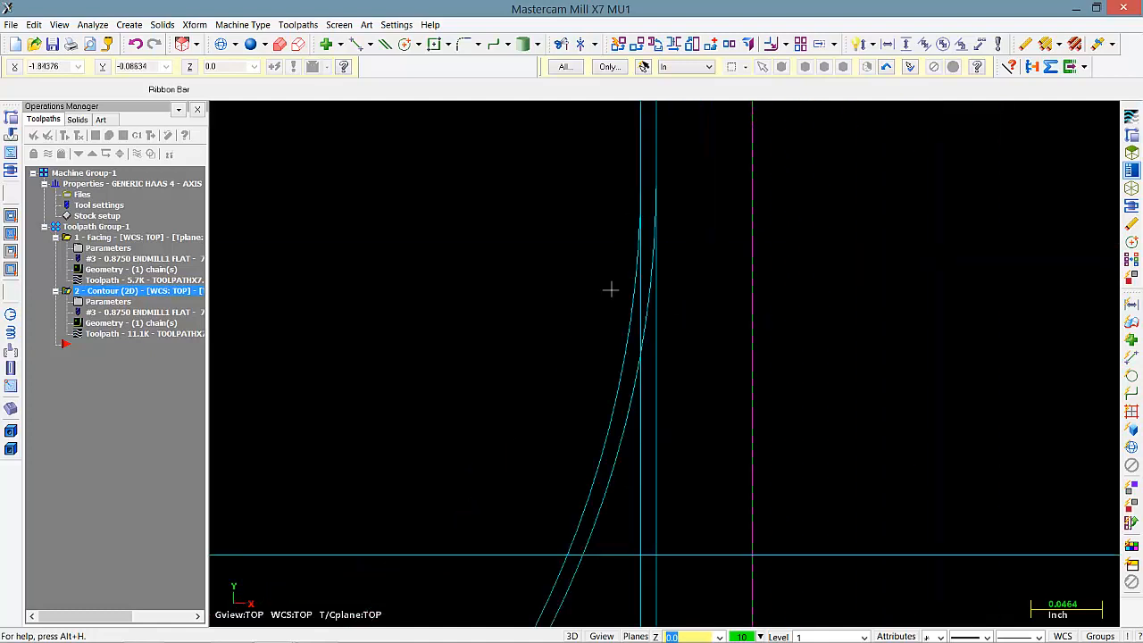
{"action": "middle_click_drag", "start_coordinate": [639, 198], "coordinate": [617, 401]}
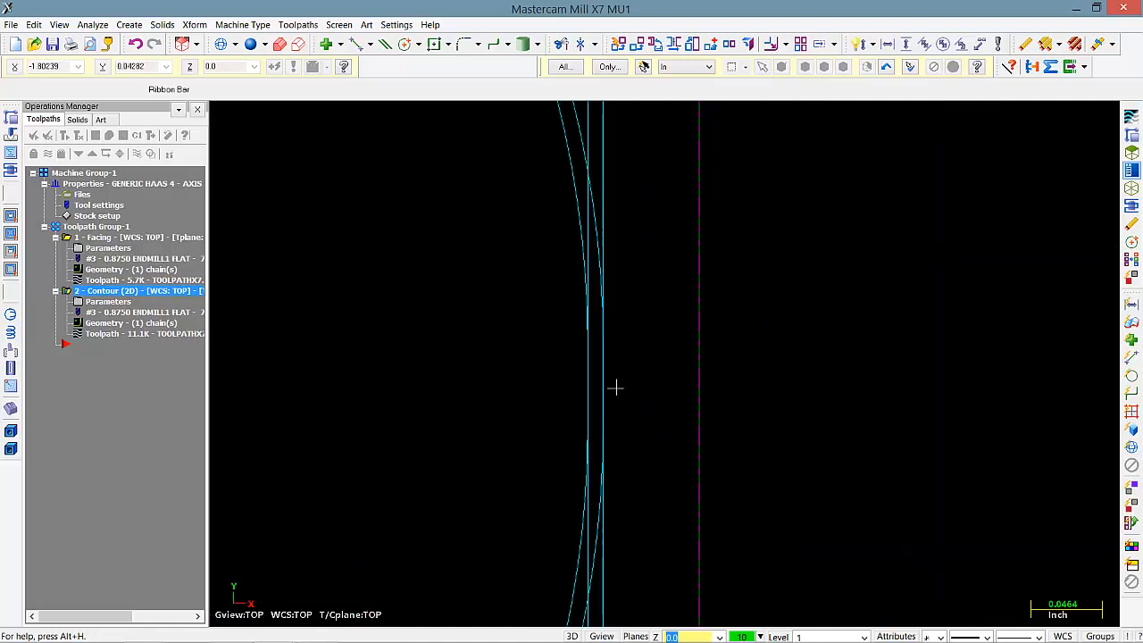
{"action": "scroll", "coordinate": [598, 424], "scroll_direction": "up", "scroll_amount": 2}
Check the gap between the rough and finish passes with a temporary line, without keeping the line
{"action": "left_click", "coordinate": [355, 43]}
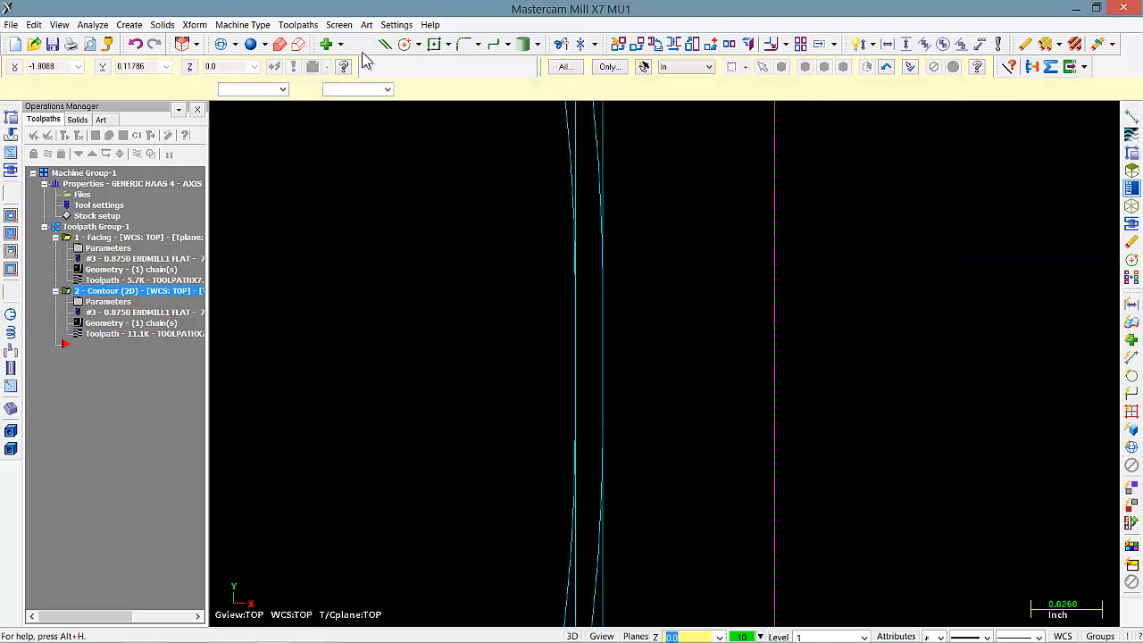
{"action": "left_click", "coordinate": [603, 364]}
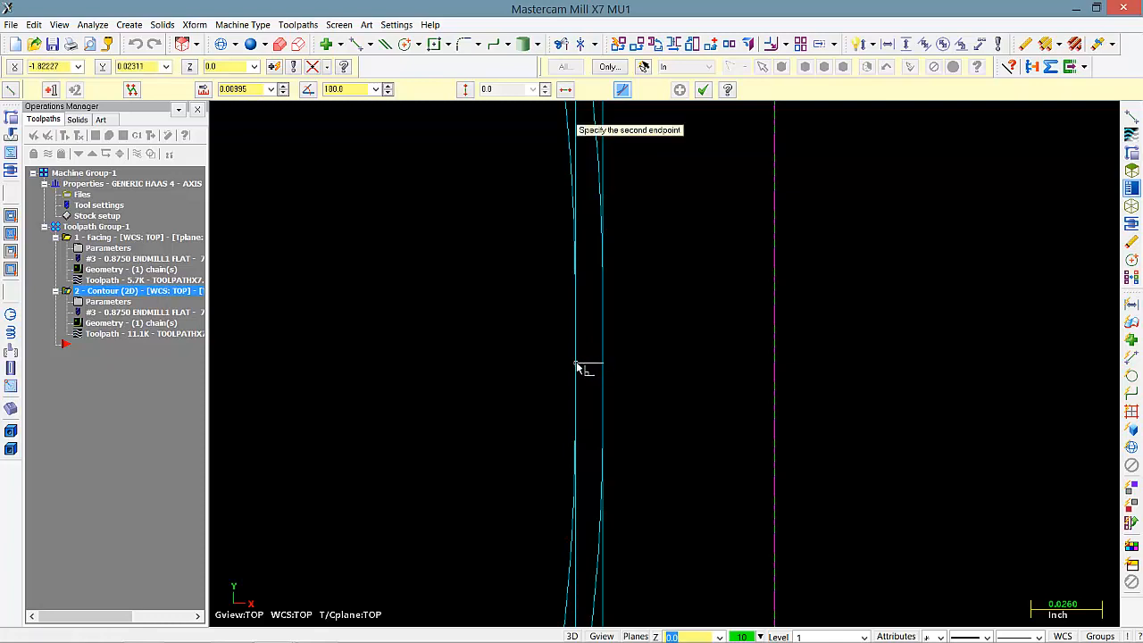
{"action": "key", "text": "Escape"}
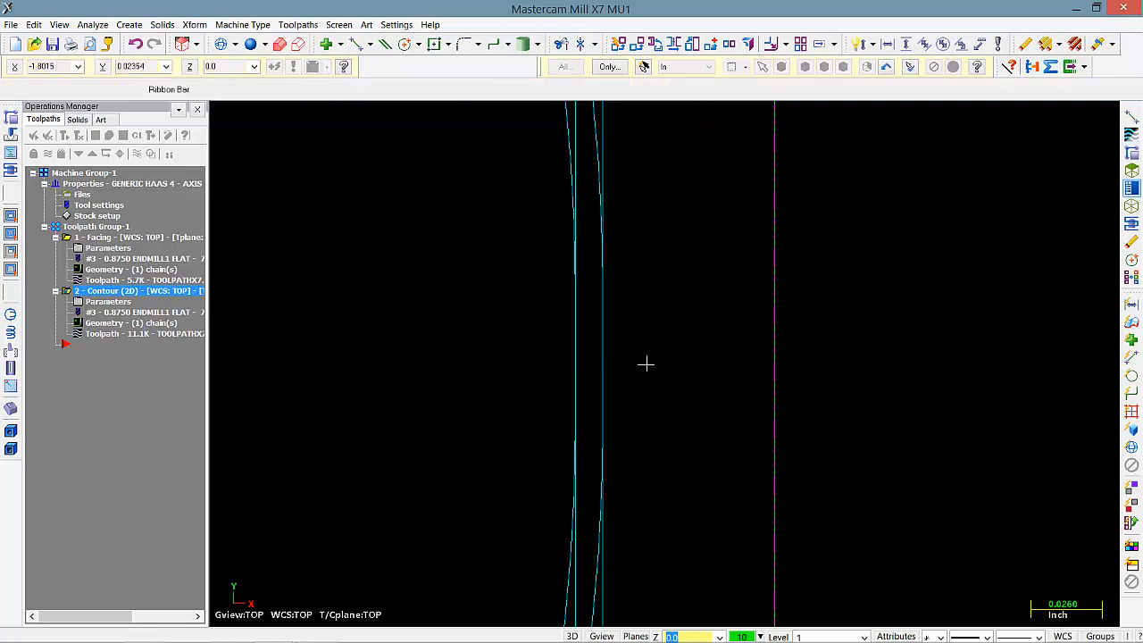
Hide the facing and contour toolpath display so only the part geometry and stock boundary are shown
{"action": "scroll", "coordinate": [634, 375], "scroll_direction": "down", "scroll_amount": 6}
{"action": "scroll", "coordinate": [635, 395], "scroll_direction": "down", "scroll_amount": 6}
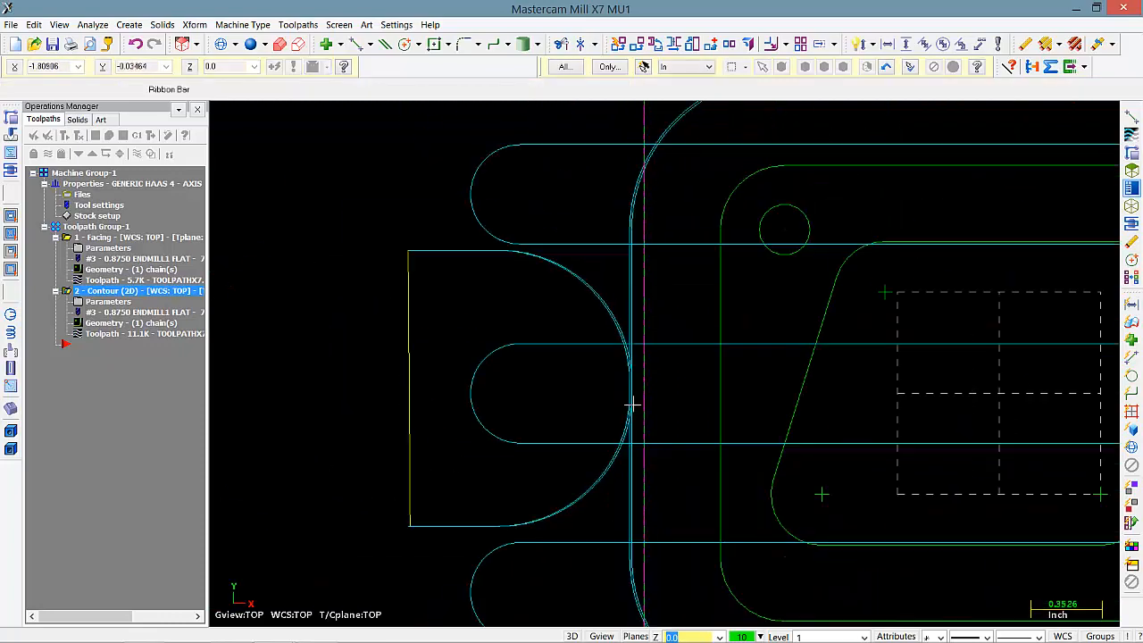
{"action": "key", "text": "alt+t"}
{"action": "middle_click_drag", "start_coordinate": [630, 374], "coordinate": [650, 325]}
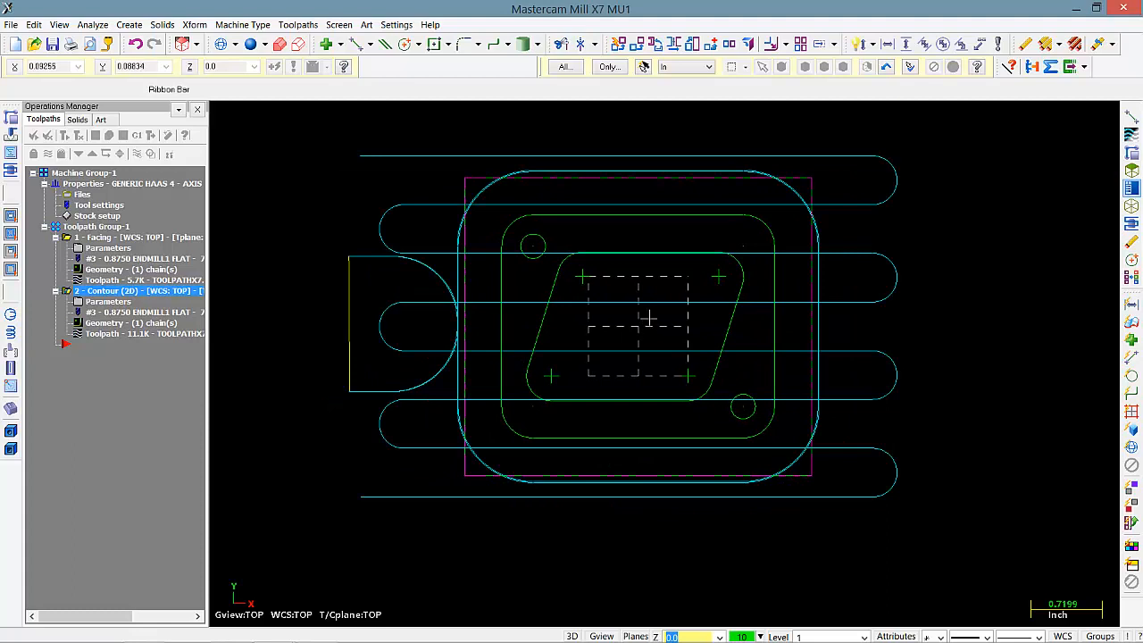
{"action": "key", "text": "alt+t"}
{"action": "mouse_move", "coordinate": [641, 318]}
{"action": "middle_mouse_down"}
{"action": "mouse_move", "coordinate": [635, 326]}
{"action": "mouse_move", "coordinate": [627, 310]}
{"action": "middle_mouse_up"}
{"action": "scroll", "coordinate": [627, 311], "scroll_direction": "up", "scroll_amount": 1}
{"action": "key", "text": "p"}
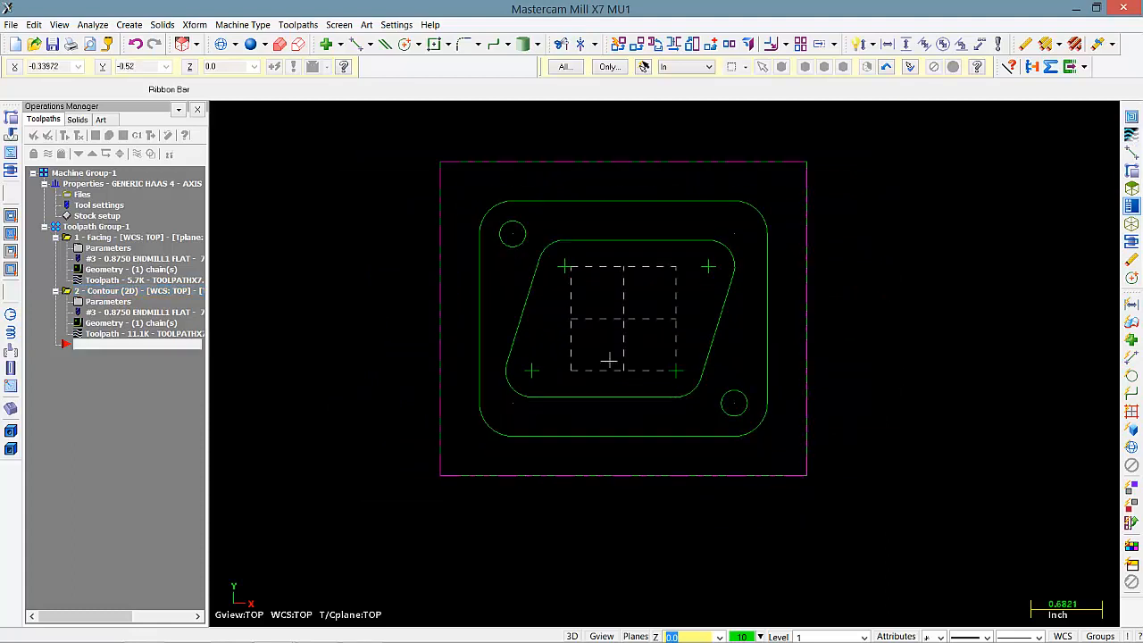
Create a pocket toolpath on the inner slanted, rounded profile and check its chain in the Chain Manager
{"action": "left_click", "coordinate": [299, 26]}
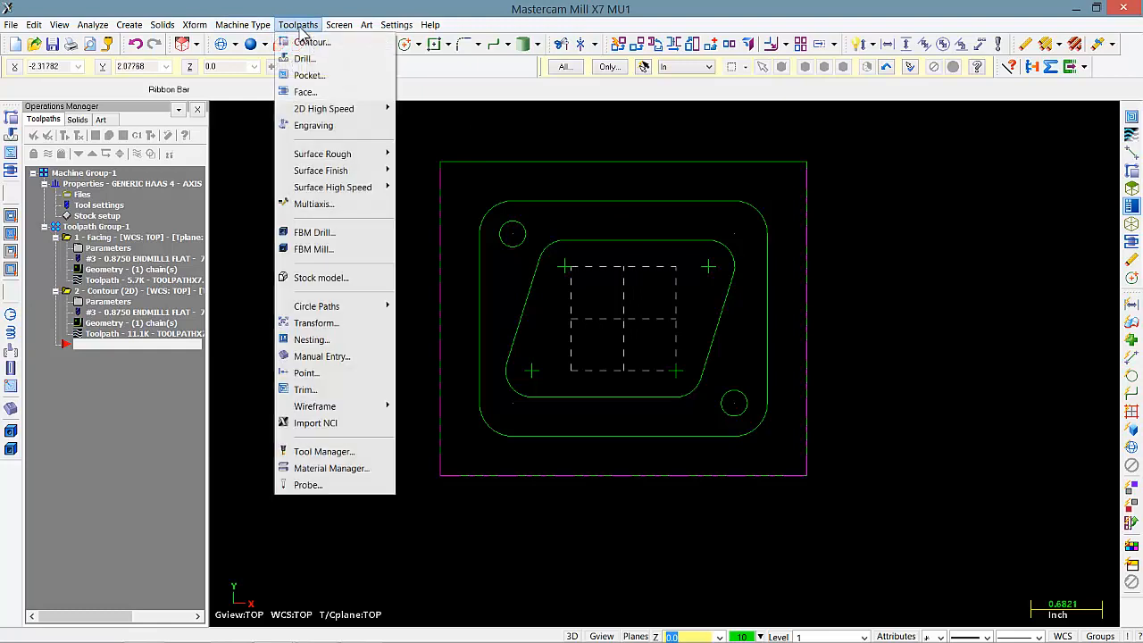
{"action": "left_click", "coordinate": [308, 75]}
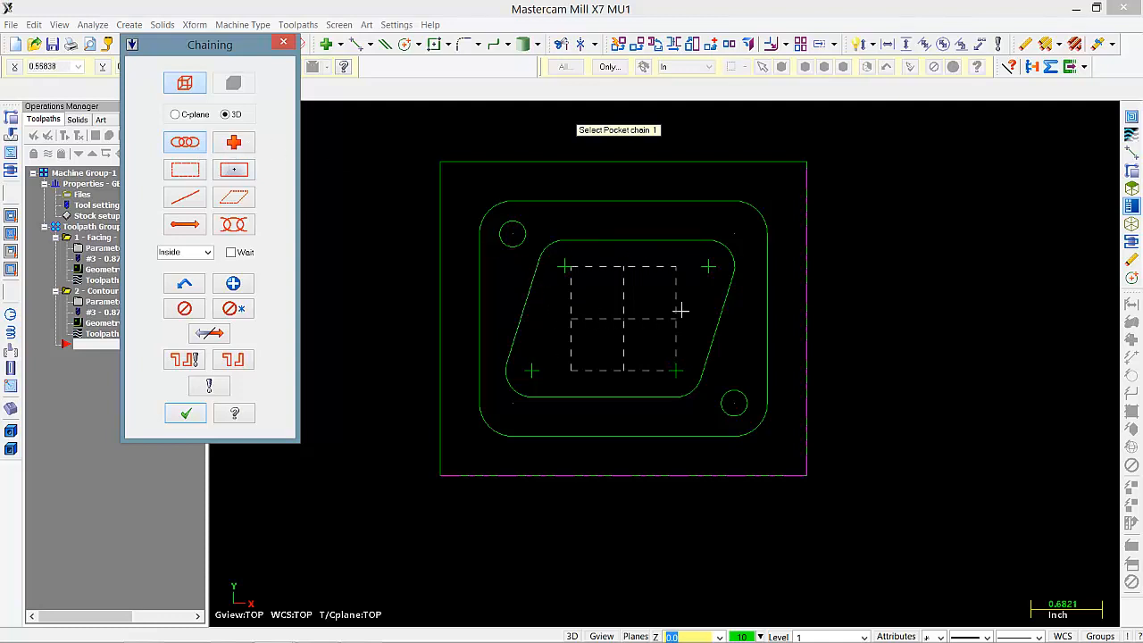
{"action": "left_click", "coordinate": [702, 354]}
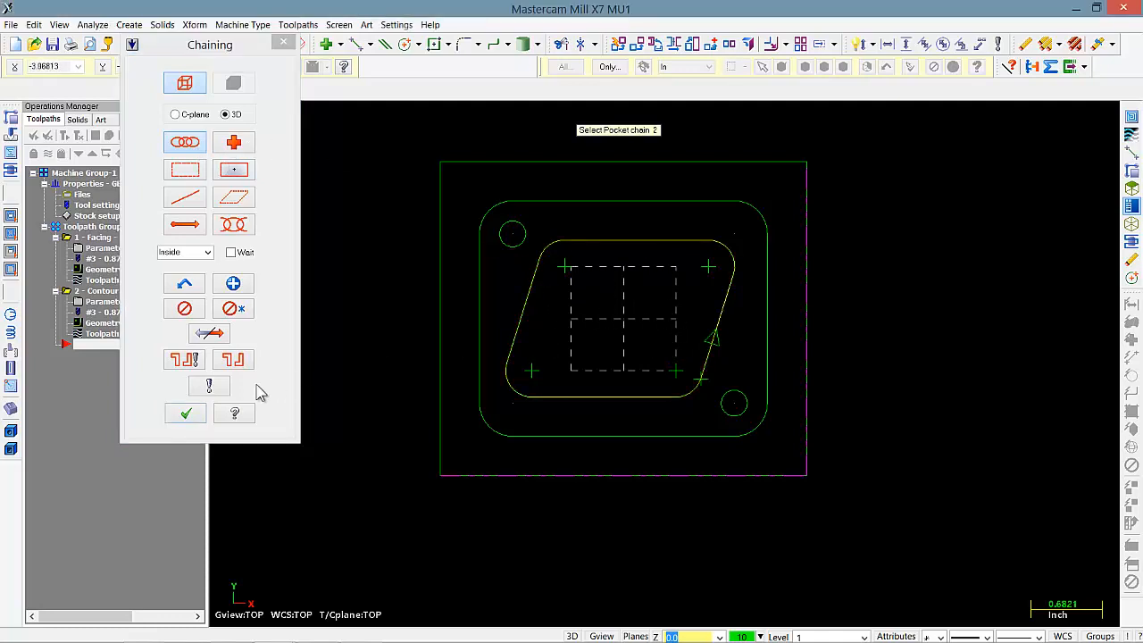
{"action": "left_click", "coordinate": [186, 412]}
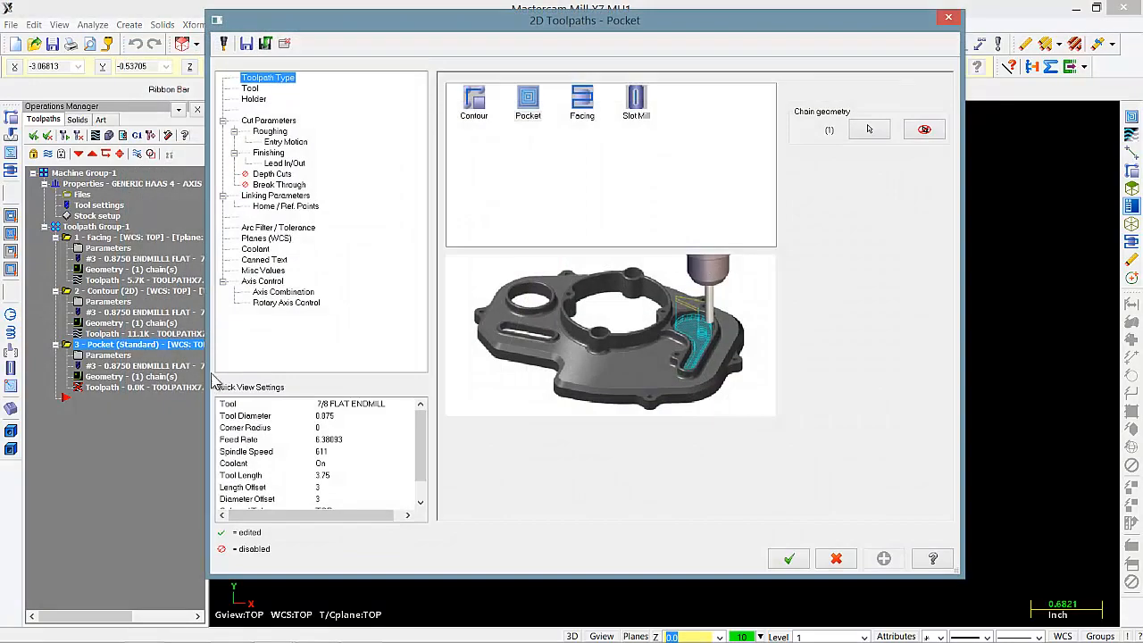
{"action": "left_click", "coordinate": [869, 129]}
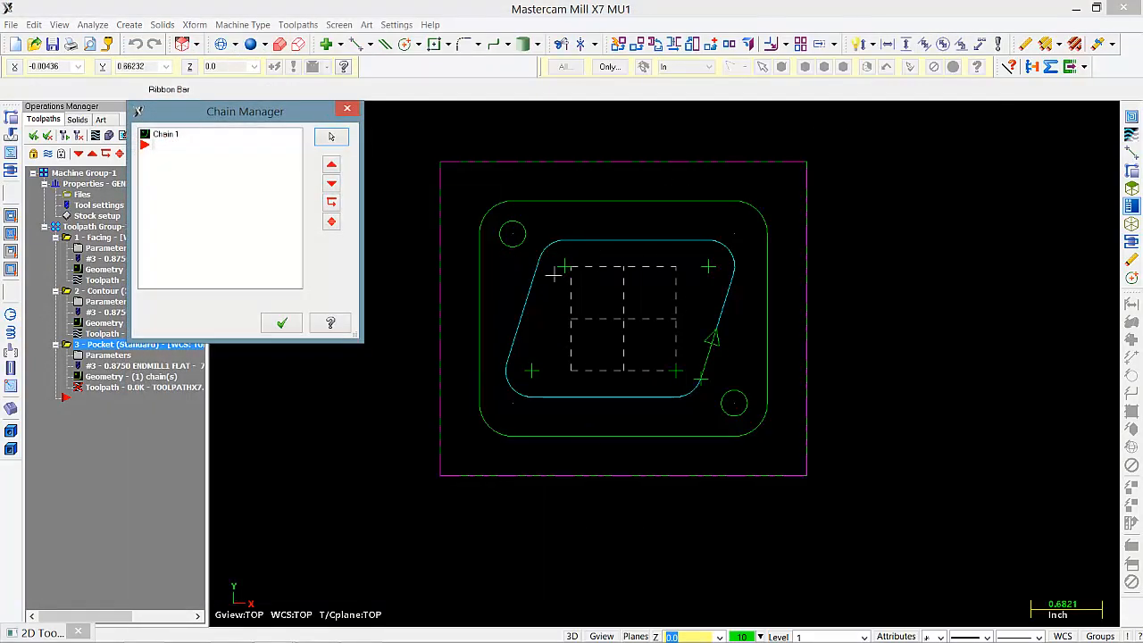
{"action": "left_click", "coordinate": [282, 322]}
Filter the tool library for flat endmills of 0.25 diameter and select the 1/4 flat endmill as tool 8 for the pocket
{"action": "left_click", "coordinate": [250, 88]}
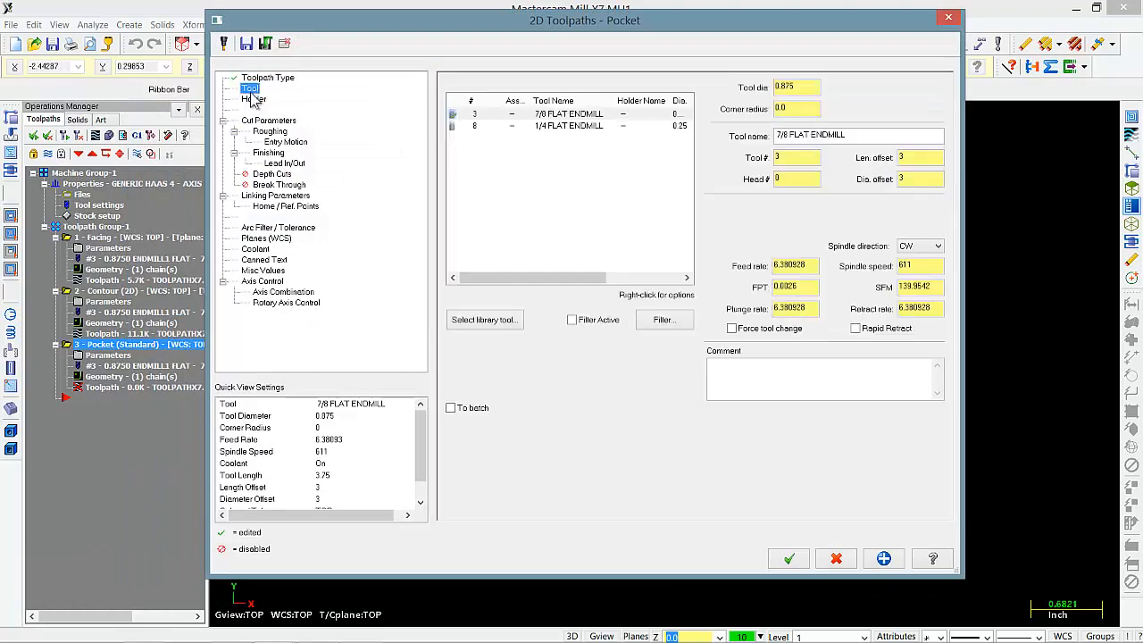
{"action": "left_click", "coordinate": [479, 322]}
{"action": "left_click", "coordinate": [721, 214]}
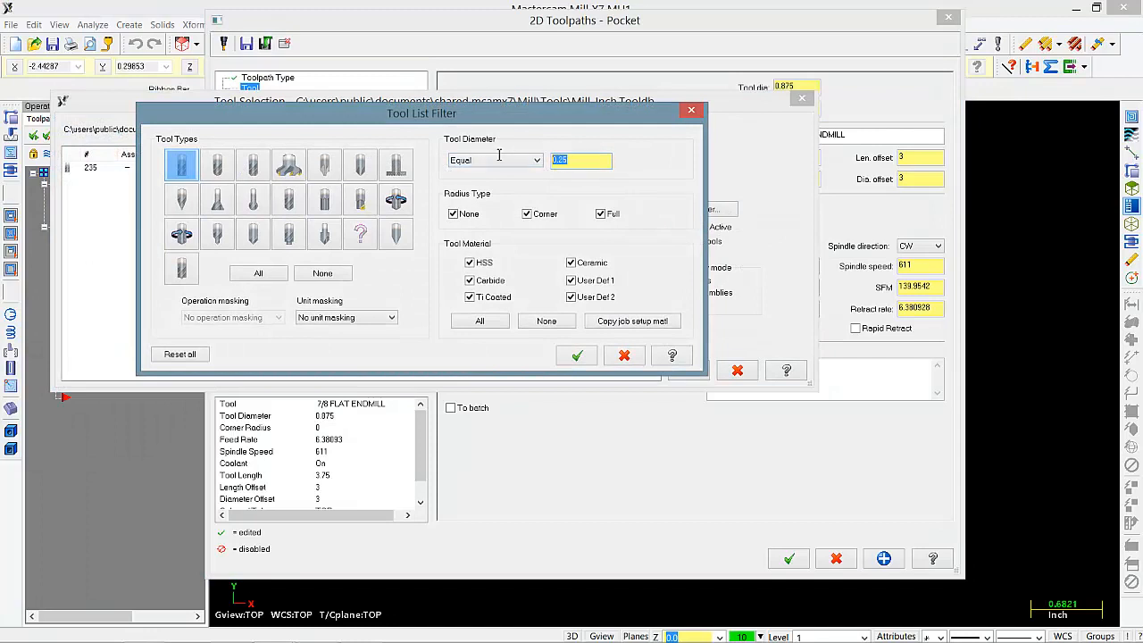
{"action": "left_click", "coordinate": [178, 166]}
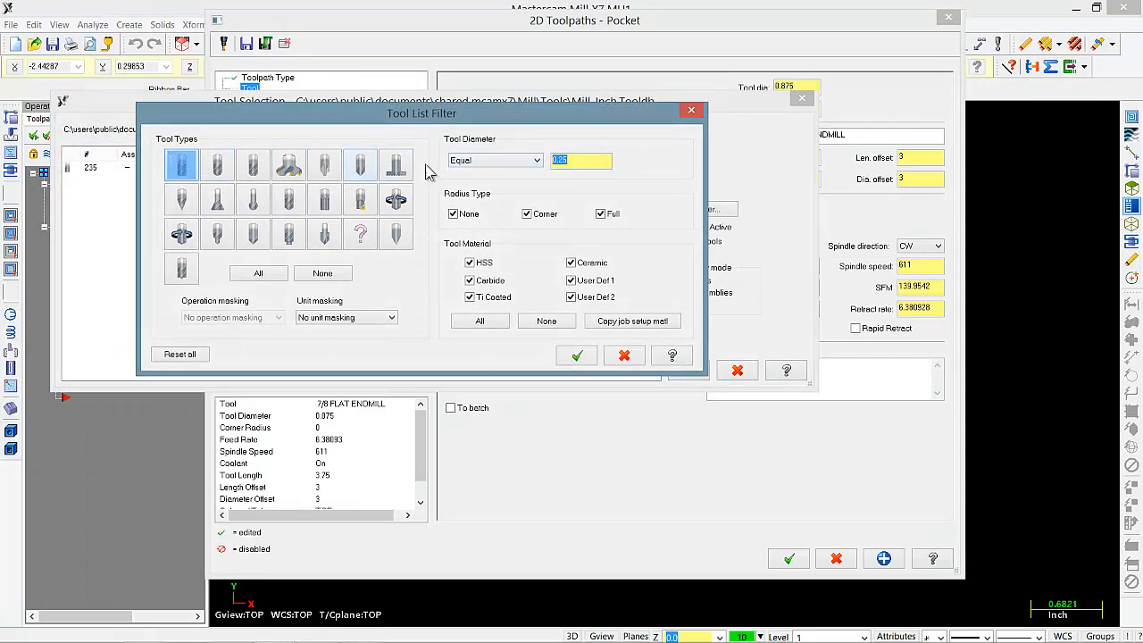
{"action": "left_click", "coordinate": [576, 355]}
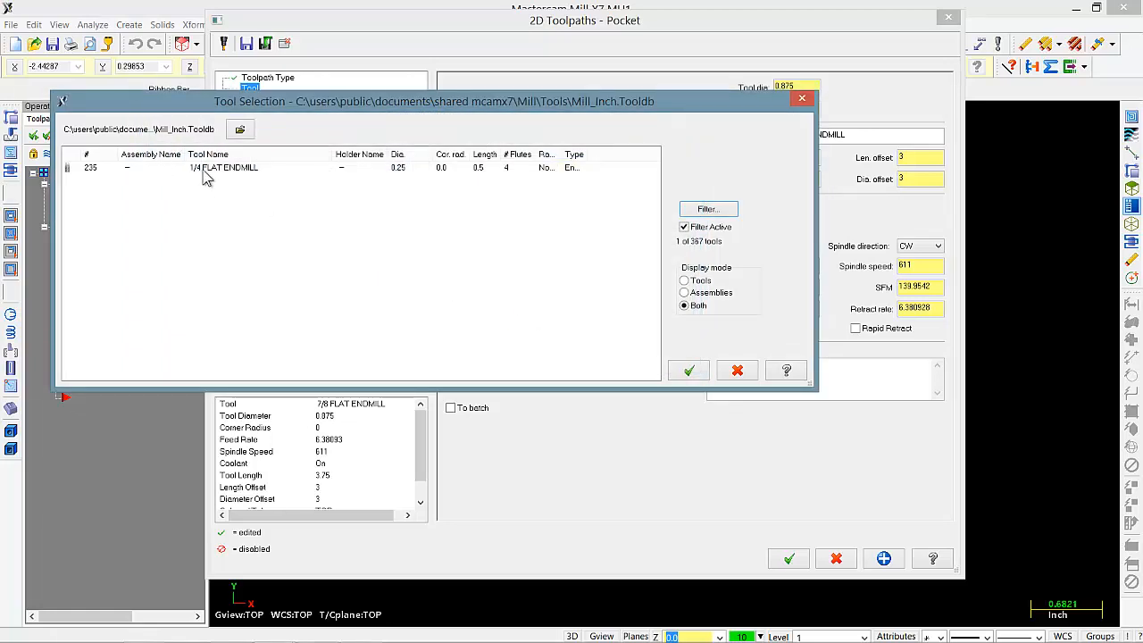
{"action": "left_click", "coordinate": [688, 369]}
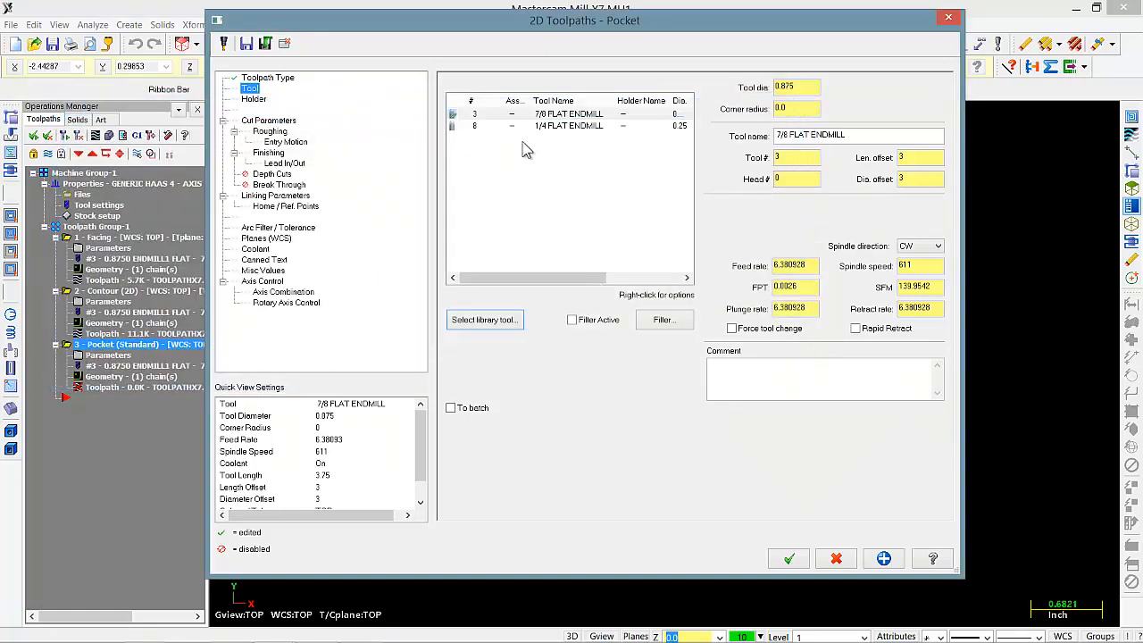
{"action": "left_click", "coordinate": [812, 159]}
{"action": "key", "text": "Tab"}
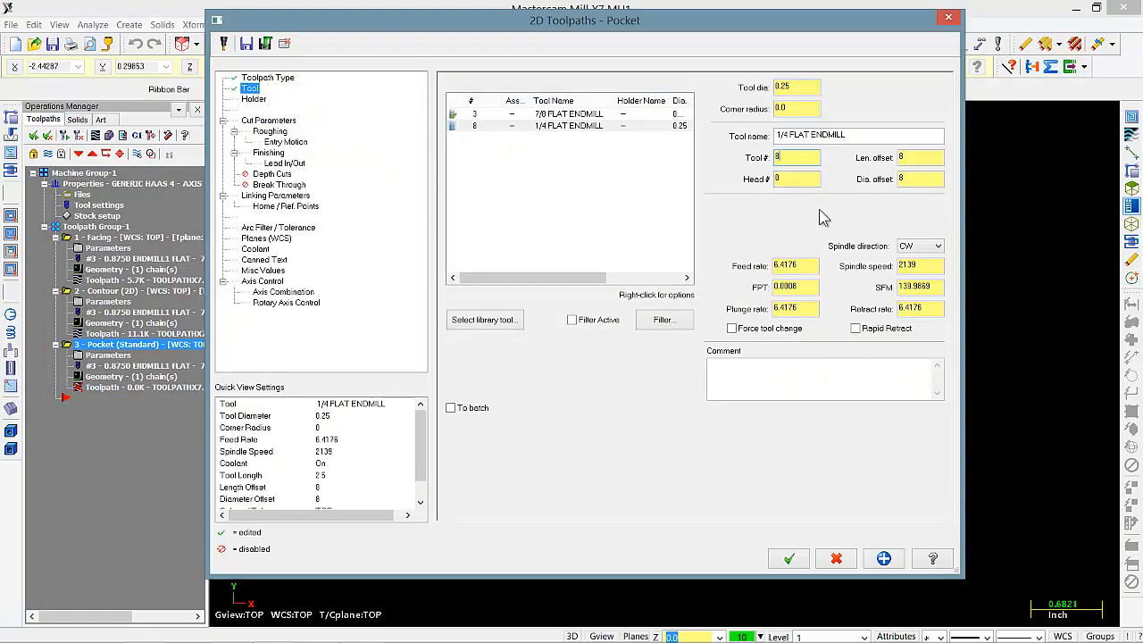
{"action": "key", "text": "Tab"}
Set the pocket's spindle speed to 6000, feed rate to 15 and plunge rate to 10, and enable rapid retract
{"action": "left_click", "coordinate": [930, 266]}
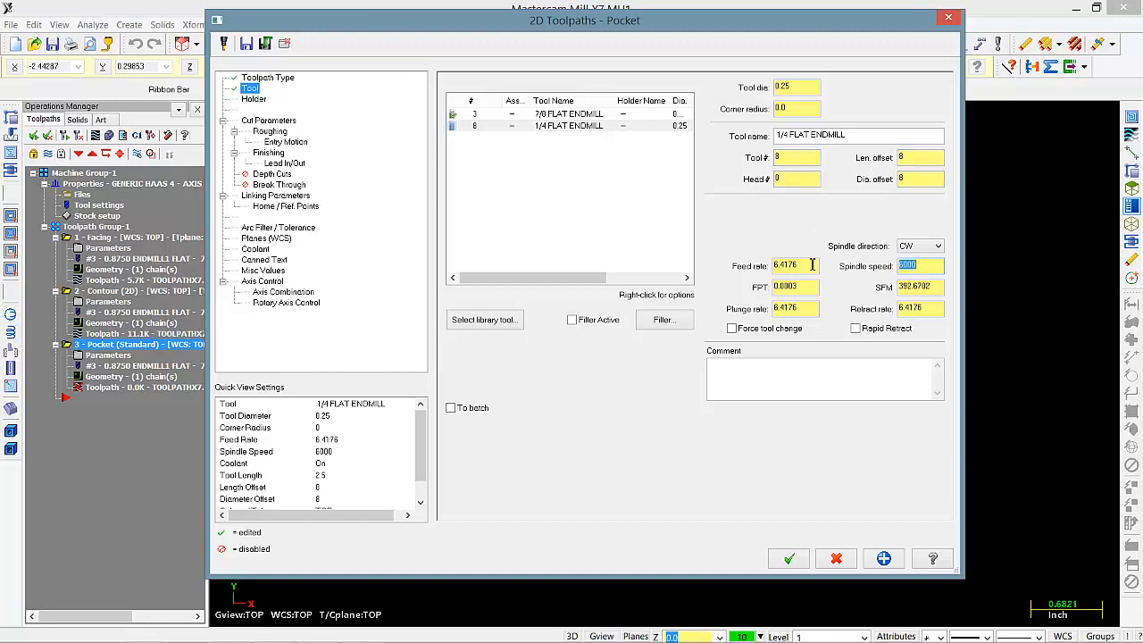
{"action": "key", "text": "shift+Tab"}
{"action": "type", "text": "15"}
{"action": "key", "text": "Return"}
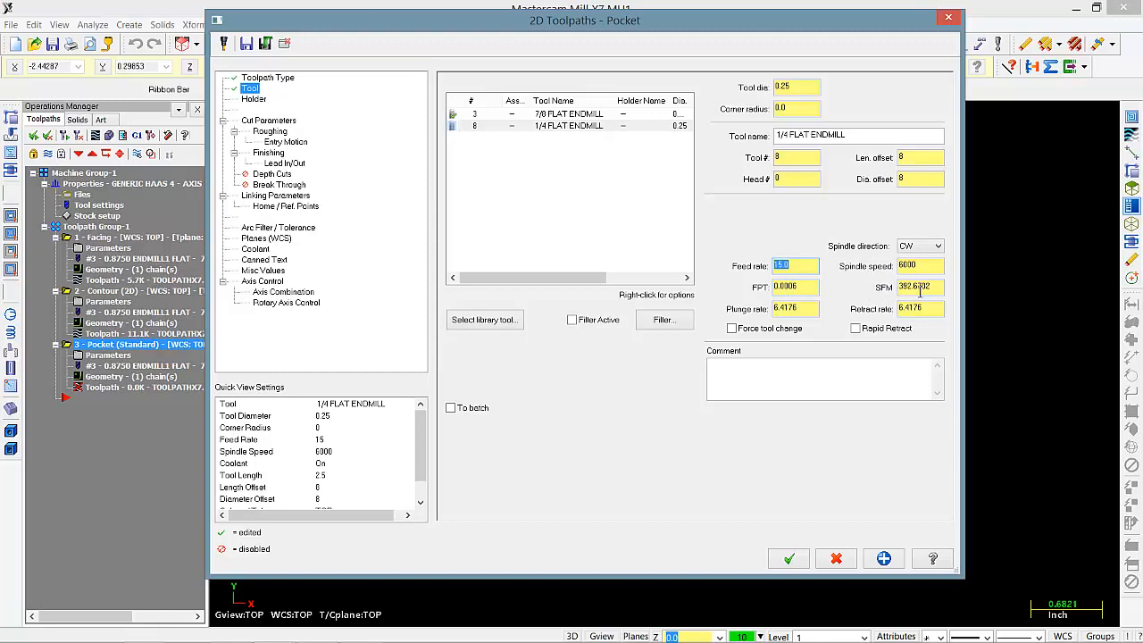
{"action": "left_click", "coordinate": [790, 308]}
{"action": "left_click", "coordinate": [859, 330]}
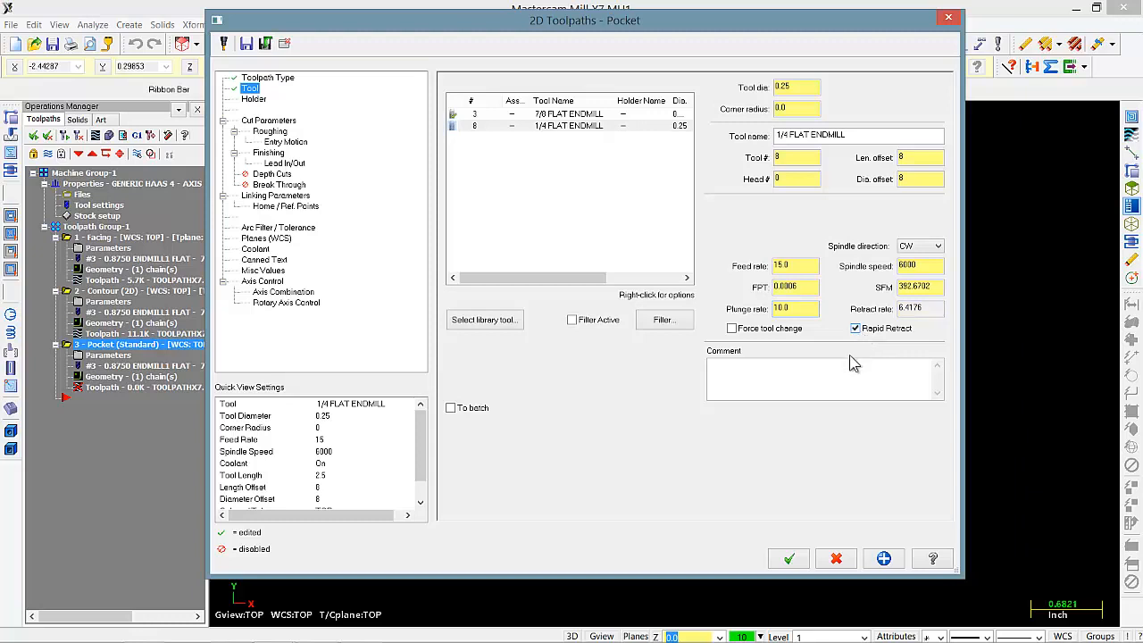
Add the comment MILL THE POCKET and keep the Standard pocket type with 0 stock to leave on walls and floors
{"action": "left_click", "coordinate": [826, 371]}
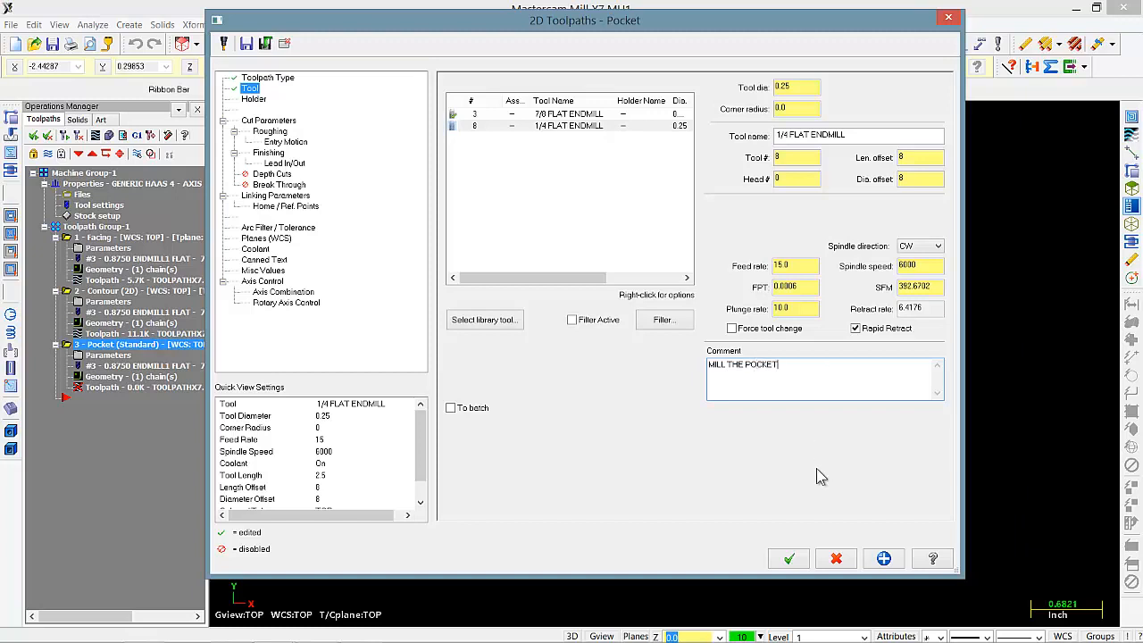
{"action": "left_click", "coordinate": [264, 120]}
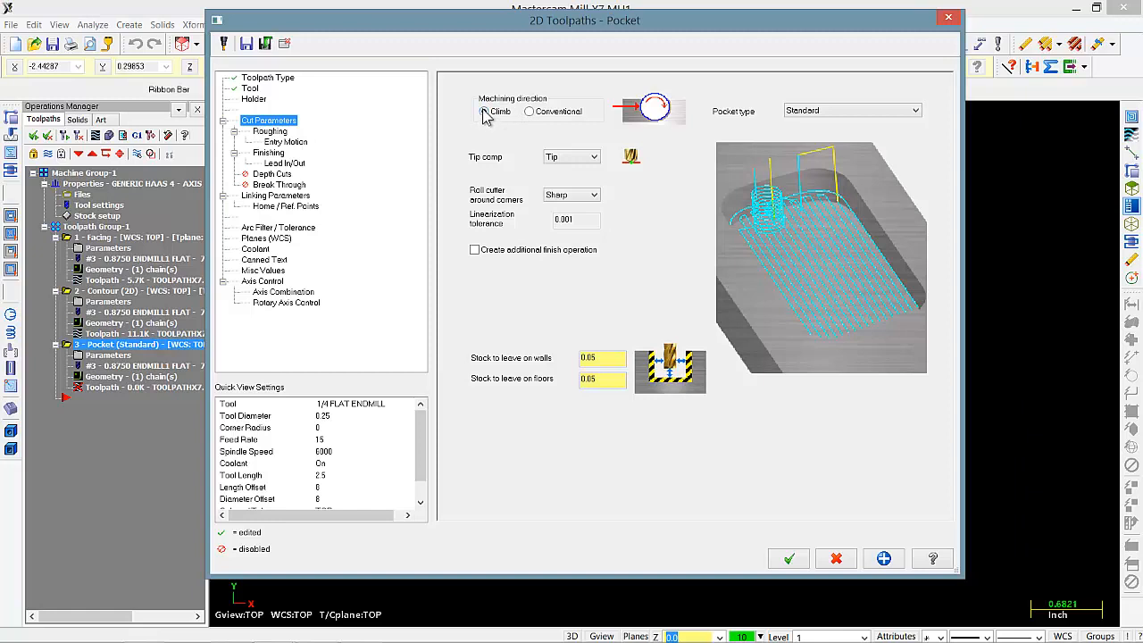
{"action": "left_click", "coordinate": [878, 111]}
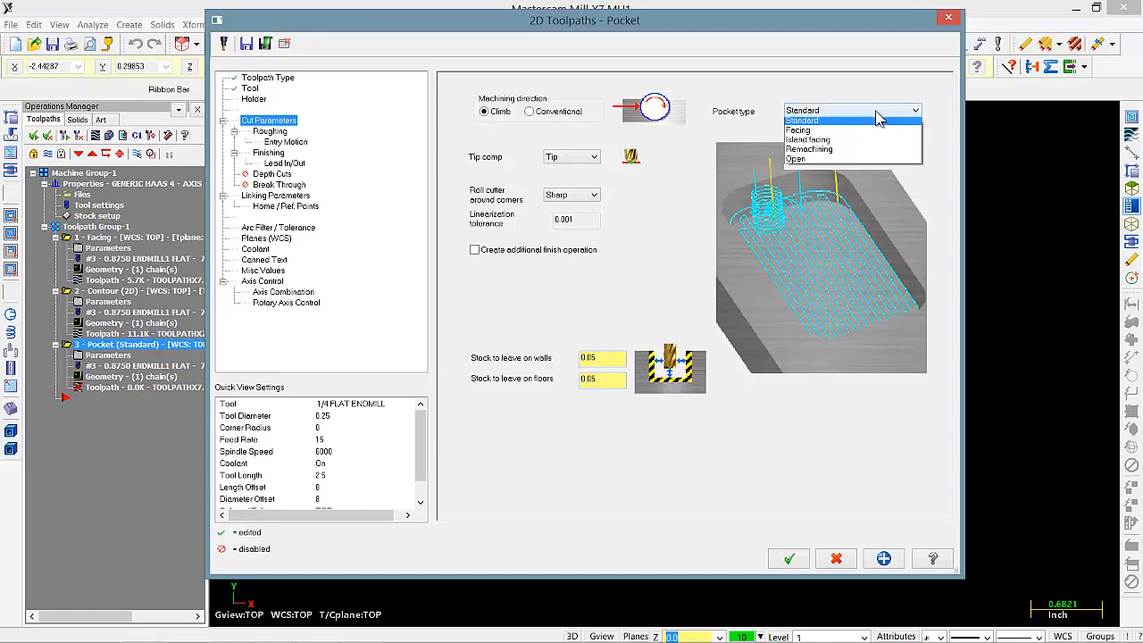
{"action": "left_click", "coordinate": [816, 126]}
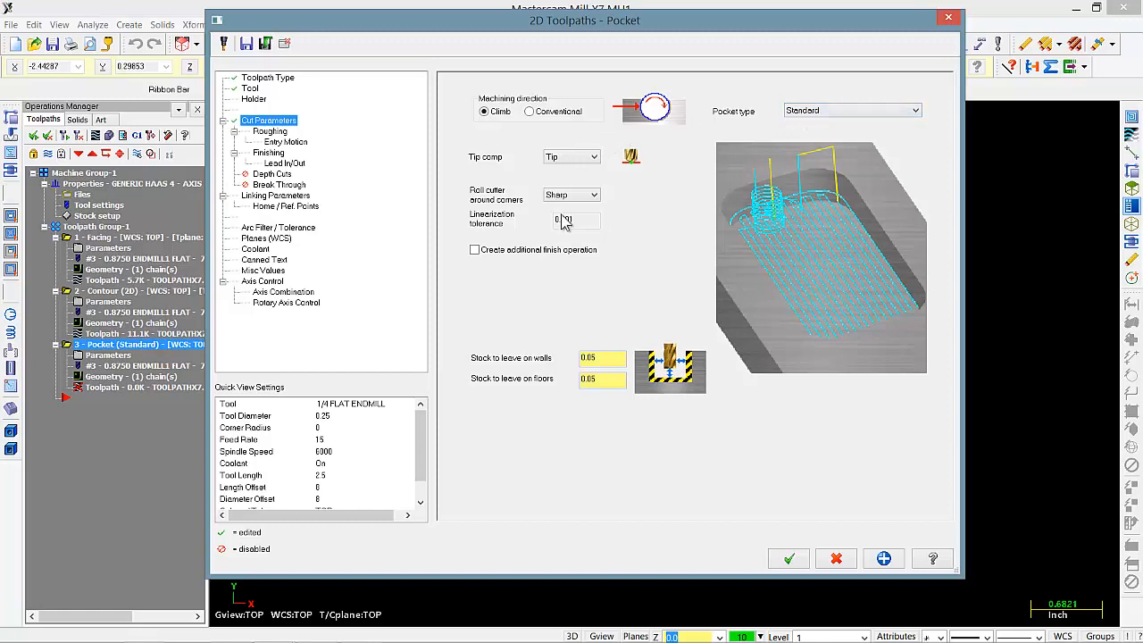
{"action": "left_click_drag", "start_coordinate": [604, 357], "coordinate": [477, 352]}
{"action": "type", "text": "0.0"}
{"action": "key", "text": "Tab"}
{"action": "type", "text": "0"}
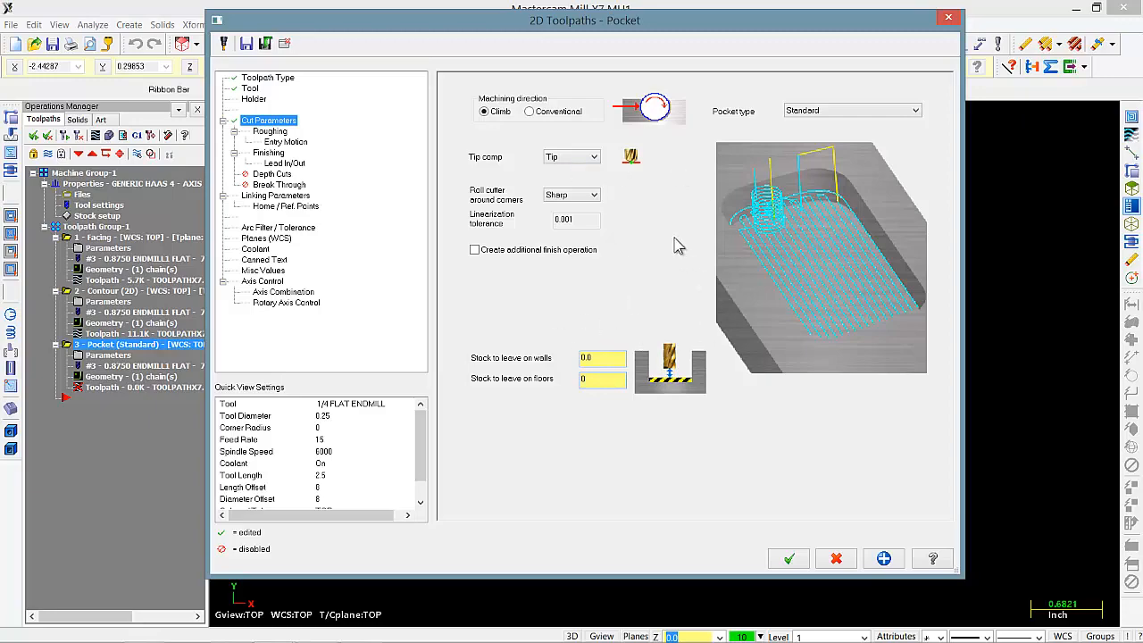
Set the pocket roughing to Zigzag with a 20% stepover and use Ramp as the entry motion
{"action": "left_click", "coordinate": [270, 132]}
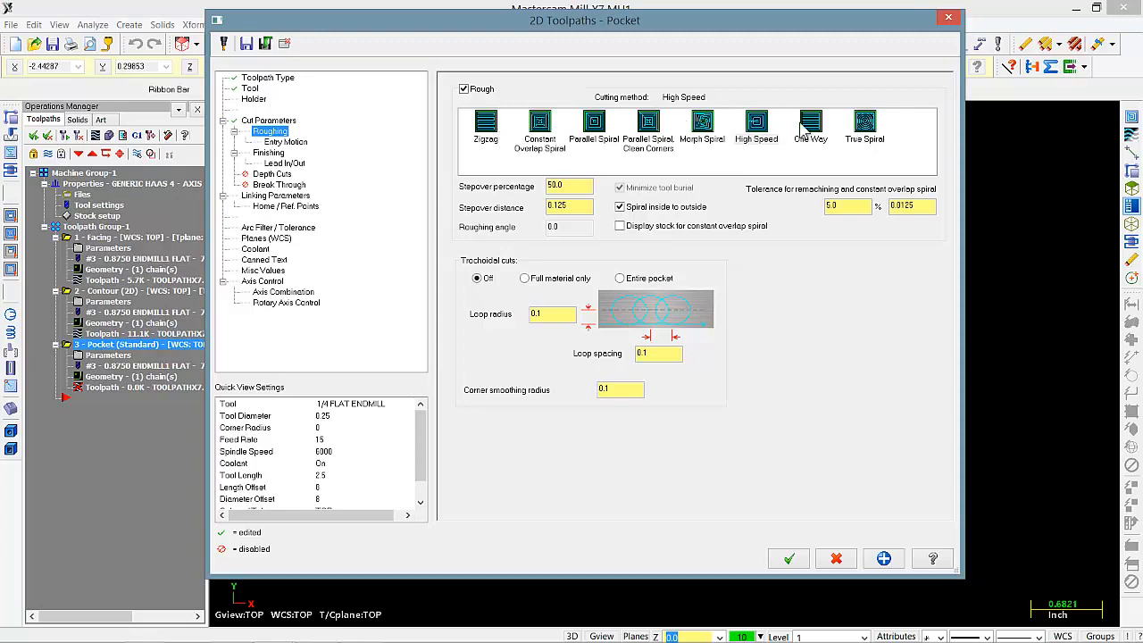
{"action": "left_click", "coordinate": [493, 132]}
{"action": "double_click", "coordinate": [567, 185]}
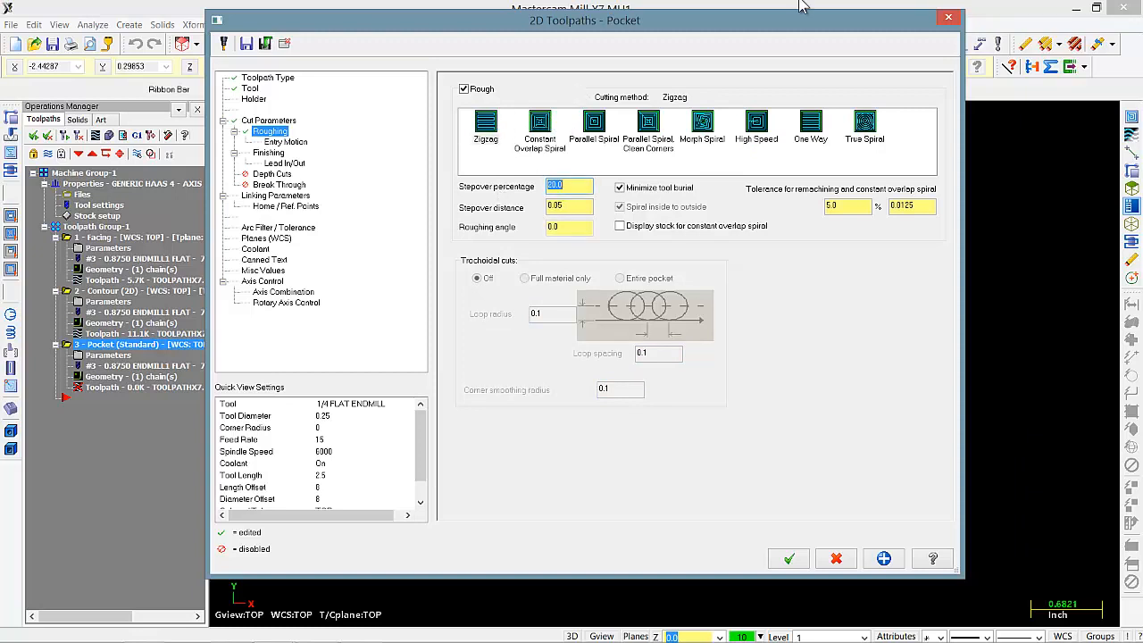
{"action": "left_click", "coordinate": [285, 143]}
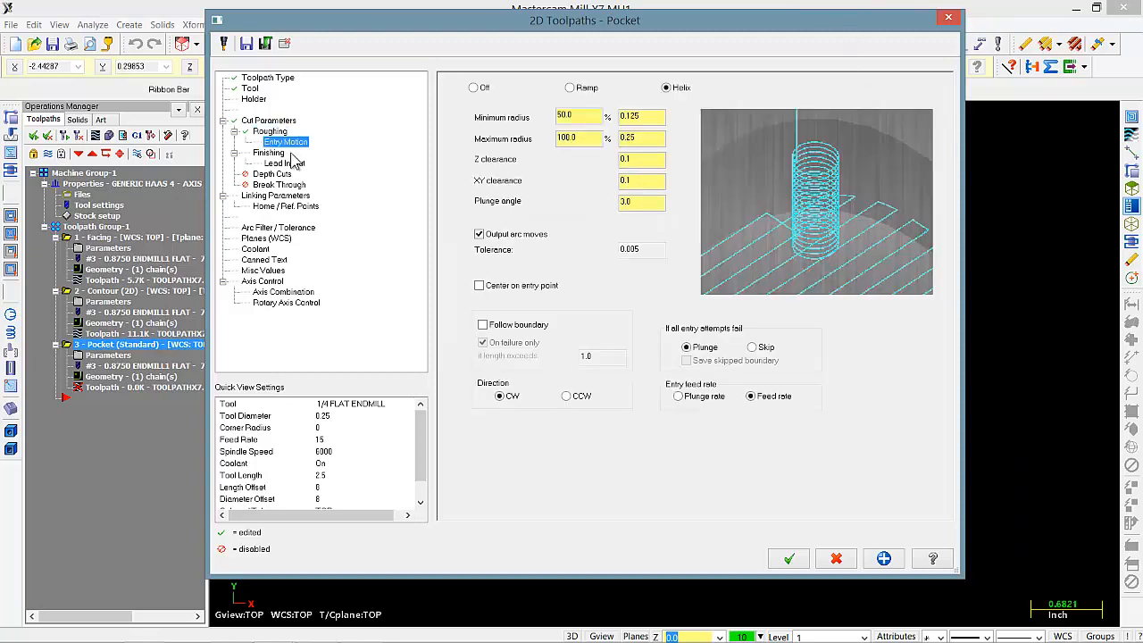
{"action": "left_click", "coordinate": [571, 88]}
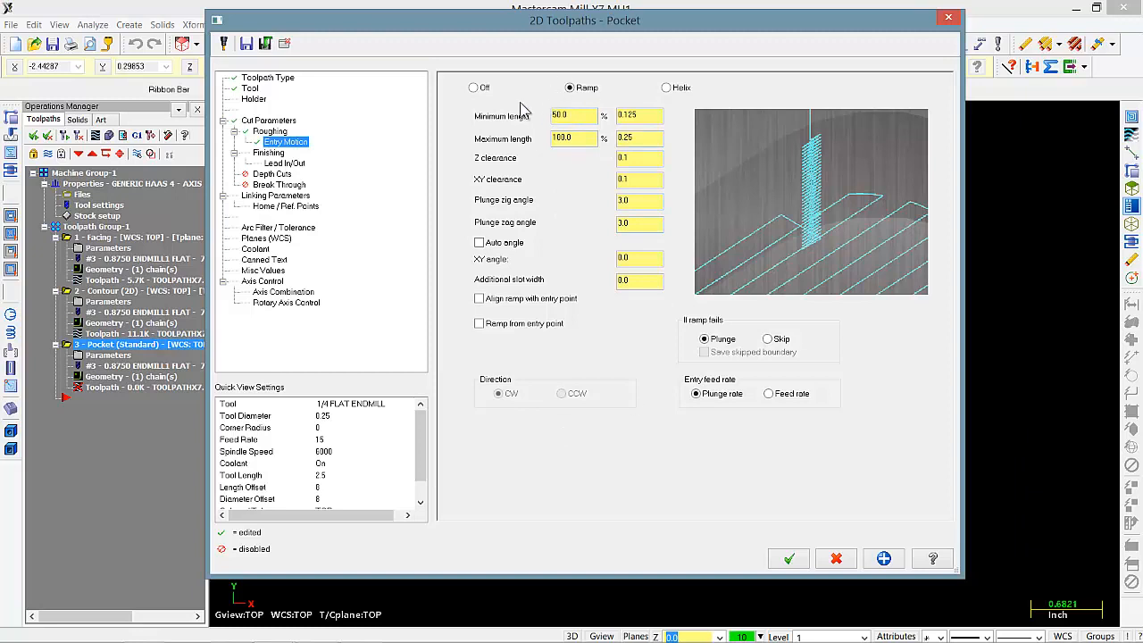
Set the pocket's lead-in to 50% length, 75% arc radius and 0.25 helix height, copy it to the exit, and set overlap to 0.05
{"action": "left_click", "coordinate": [268, 154]}
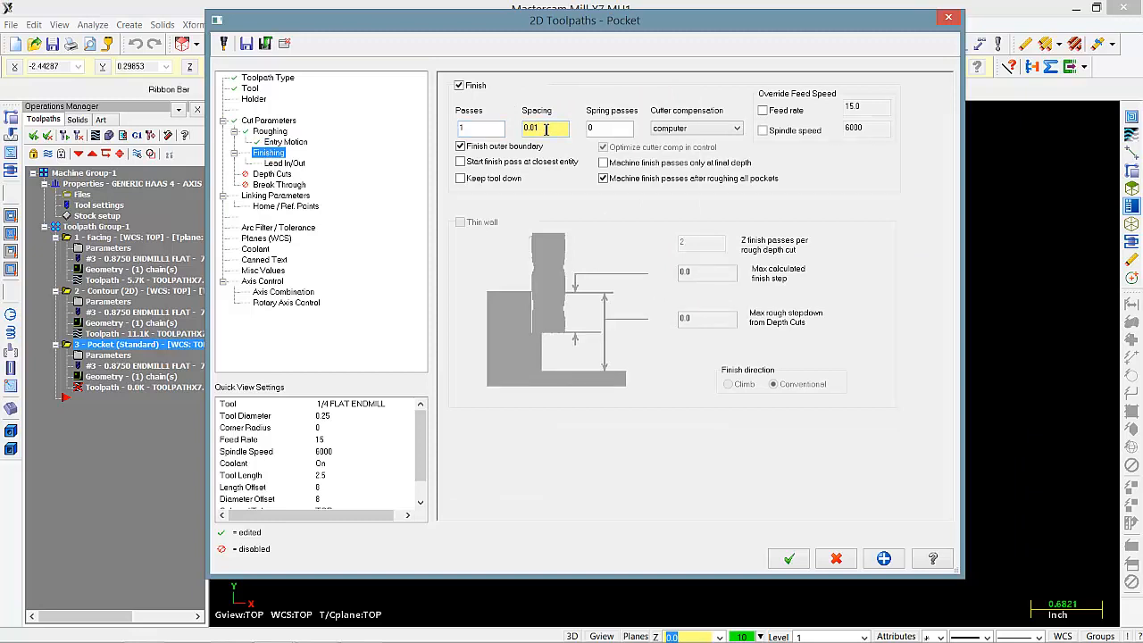
{"action": "left_click", "coordinate": [284, 163]}
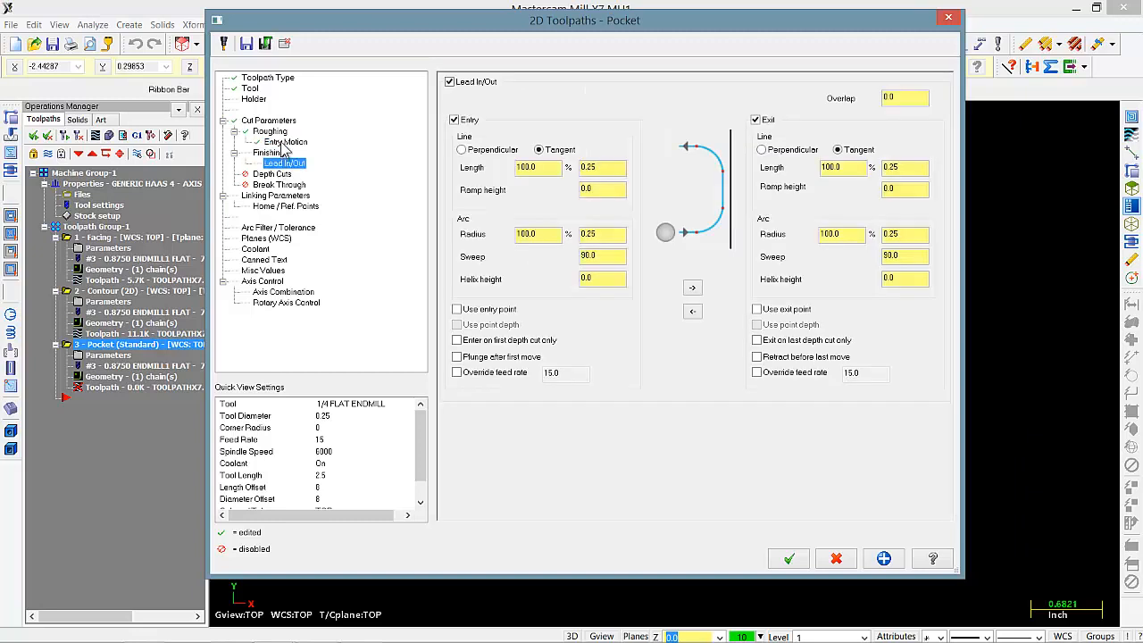
{"action": "double_click", "coordinate": [529, 168]}
{"action": "type", "text": "50.0"}
{"action": "left_click", "coordinate": [554, 236]}
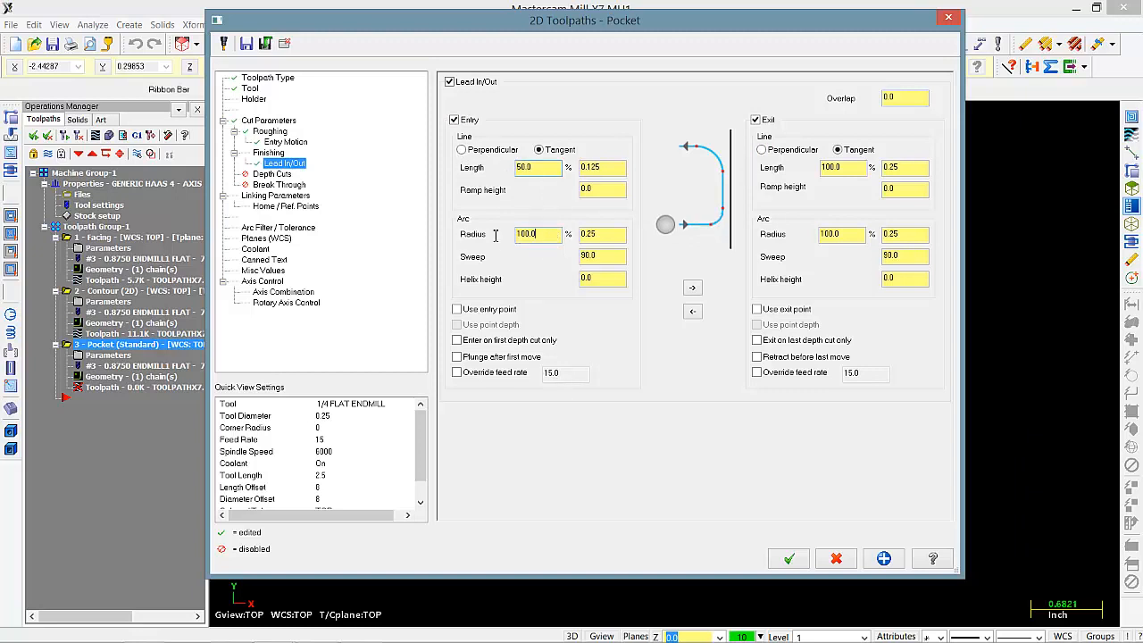
{"action": "left_click_drag", "start_coordinate": [495, 236], "coordinate": [483, 233]}
{"action": "left_click", "coordinate": [693, 288]}
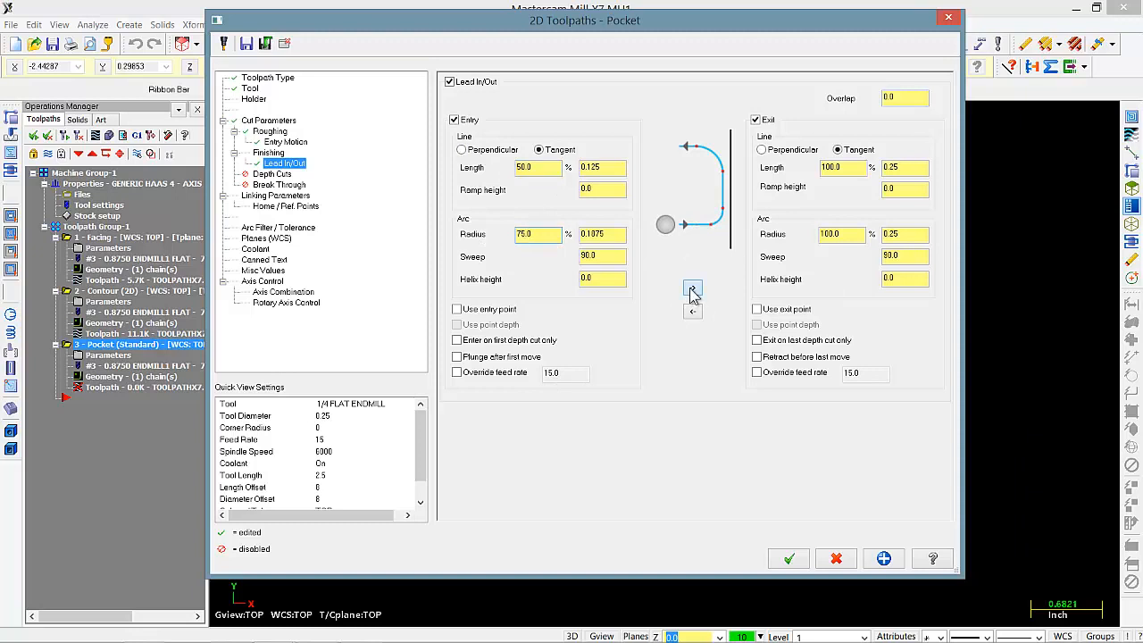
{"action": "left_click_drag", "start_coordinate": [604, 278], "coordinate": [500, 281]}
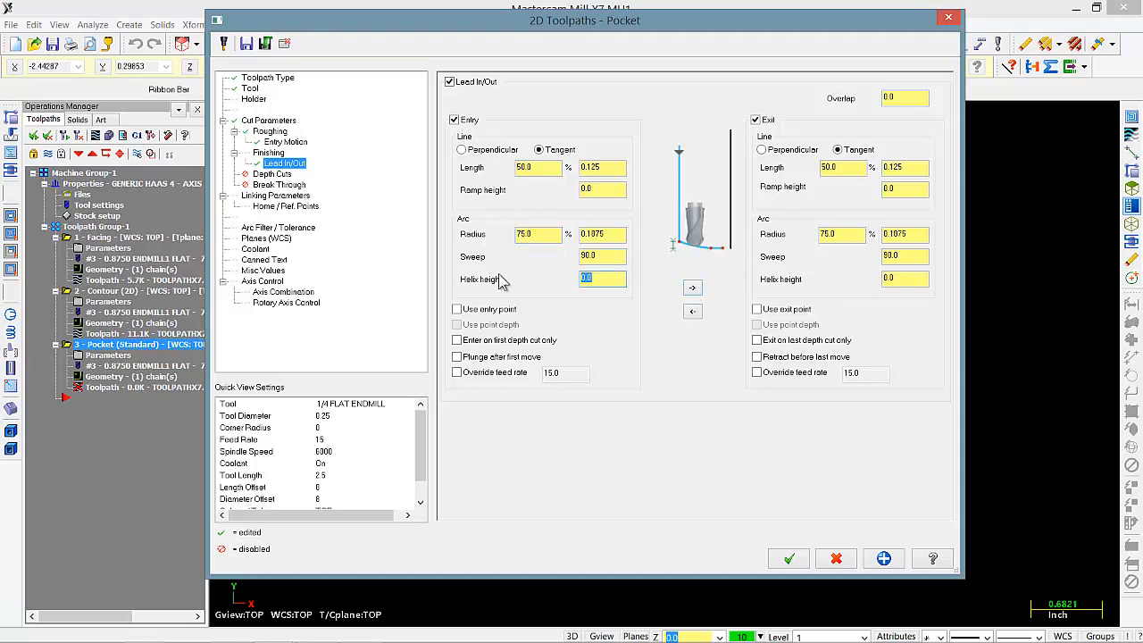
{"action": "left_click", "coordinate": [693, 289]}
{"action": "left_click", "coordinate": [904, 97]}
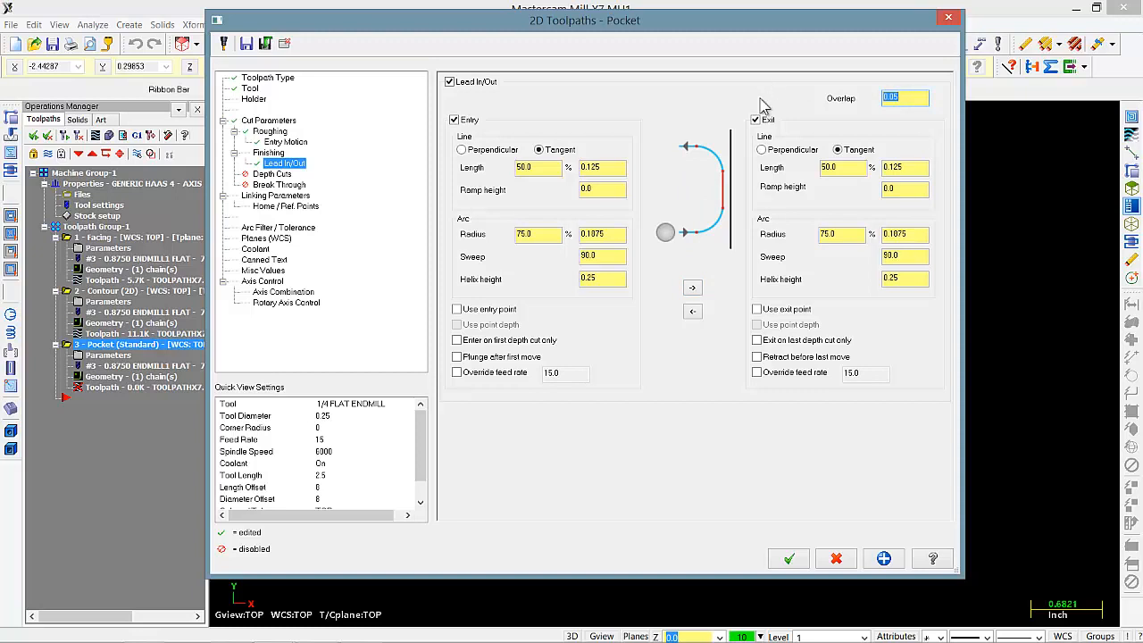
Use clearance only at the start and end of the pocket operation, set an absolute depth of -0.25, and generate the toolpath
{"action": "left_click", "coordinate": [275, 174]}
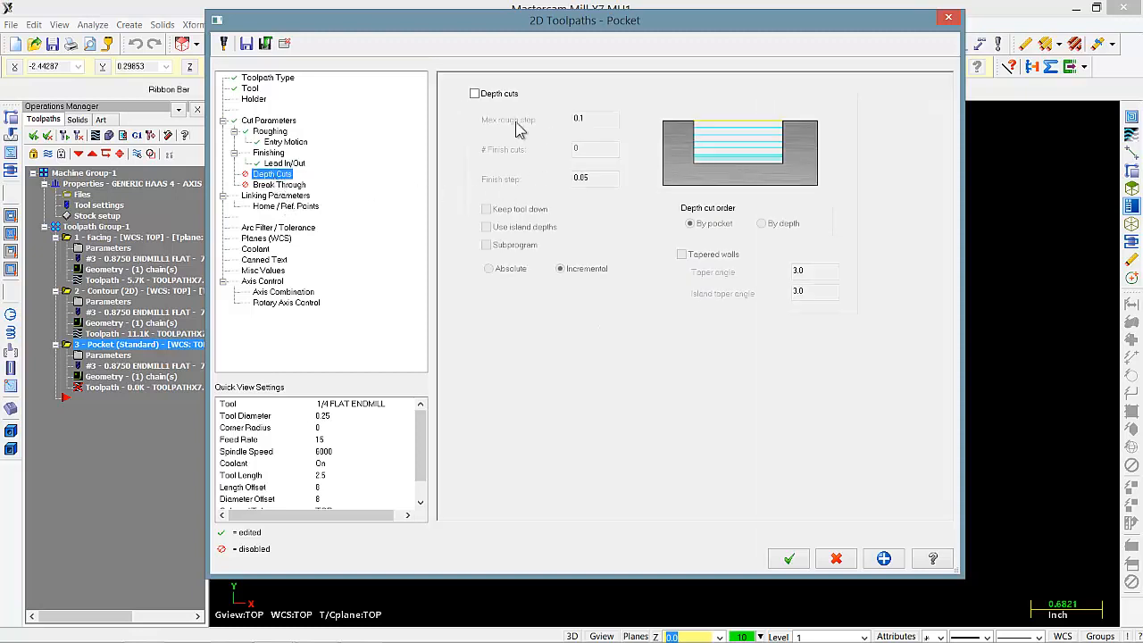
{"action": "left_click", "coordinate": [284, 186]}
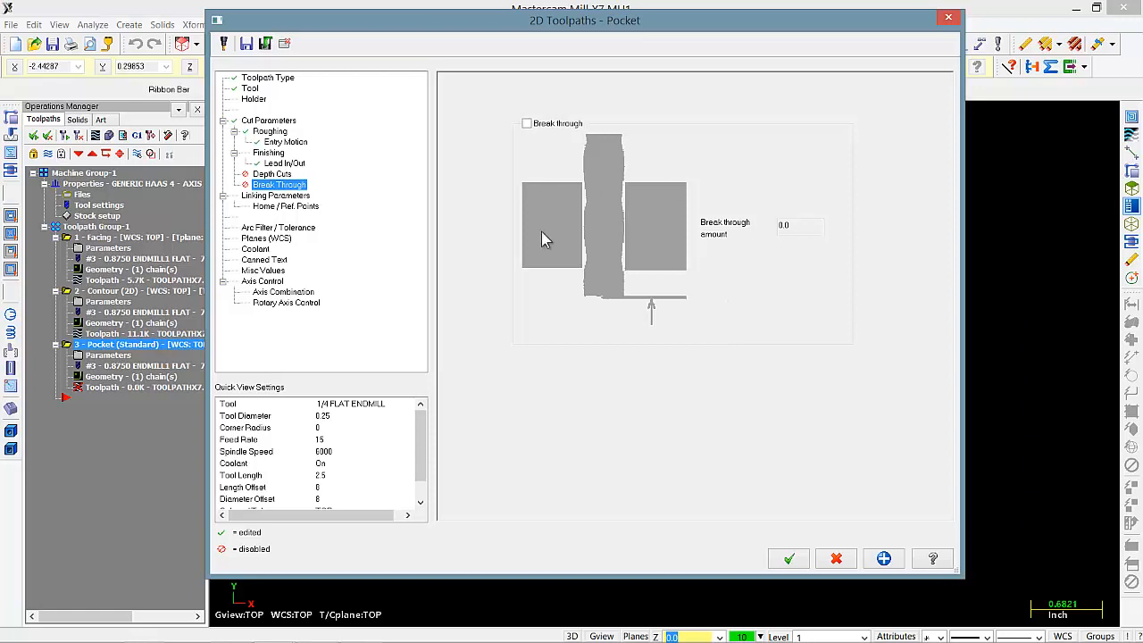
{"action": "left_click", "coordinate": [275, 197]}
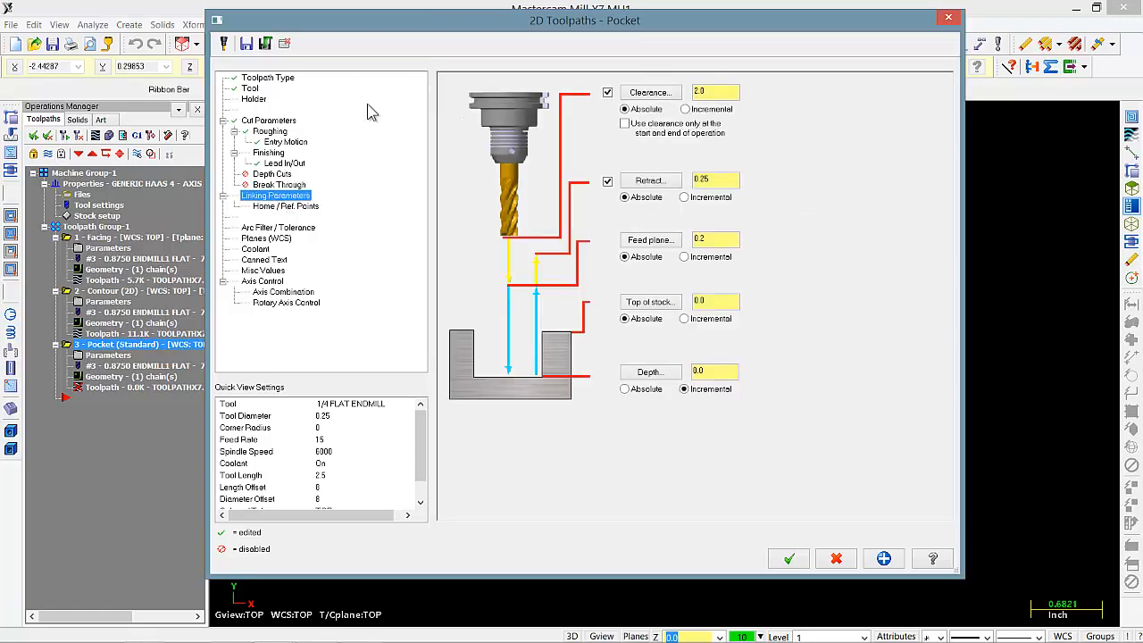
{"action": "left_click", "coordinate": [625, 124]}
{"action": "double_click", "coordinate": [720, 373]}
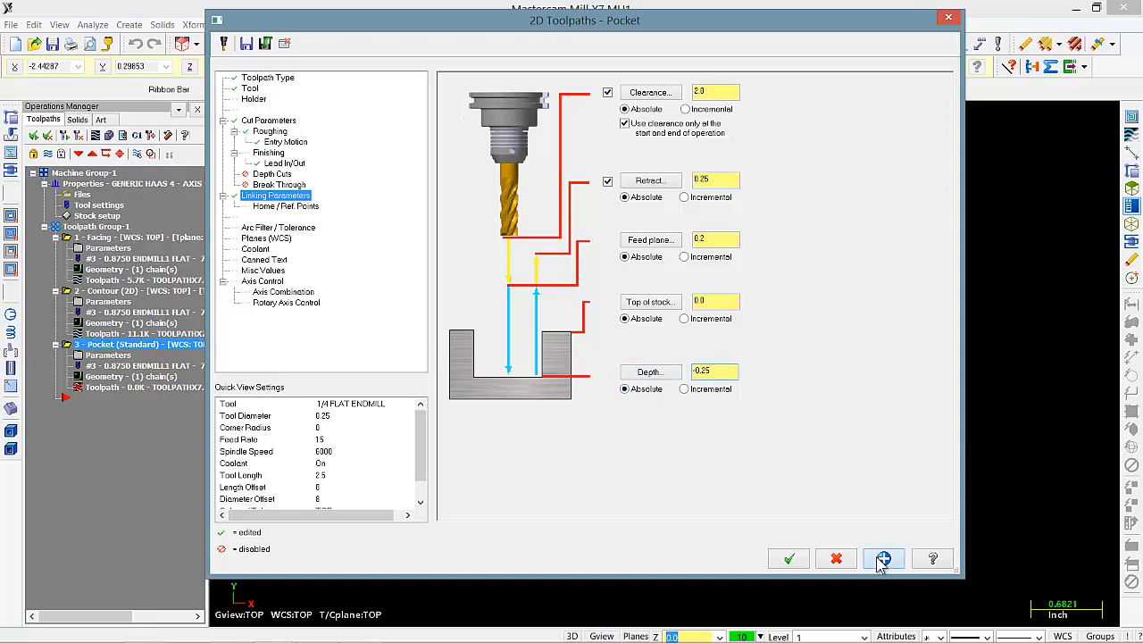
{"action": "left_click", "coordinate": [790, 561]}
Turn the toolpath display back on and examine the pocket's zigzag passes and ramp entry in isometric view
{"action": "scroll", "coordinate": [693, 369], "scroll_direction": "down", "scroll_amount": 2}
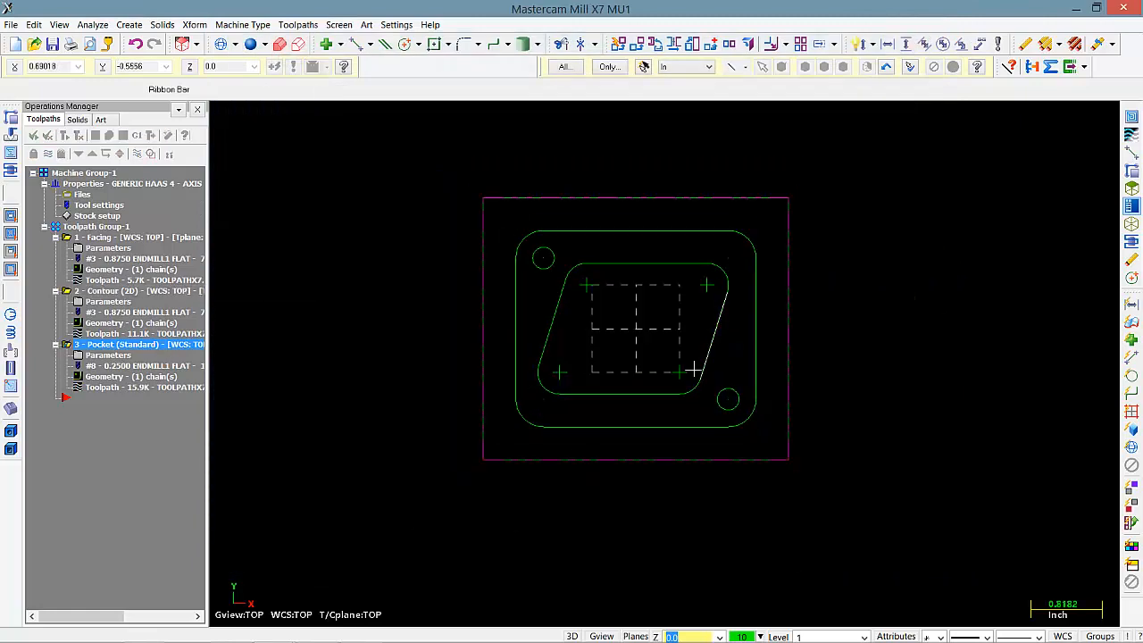
{"action": "scroll", "coordinate": [690, 364], "scroll_direction": "up", "scroll_amount": 4}
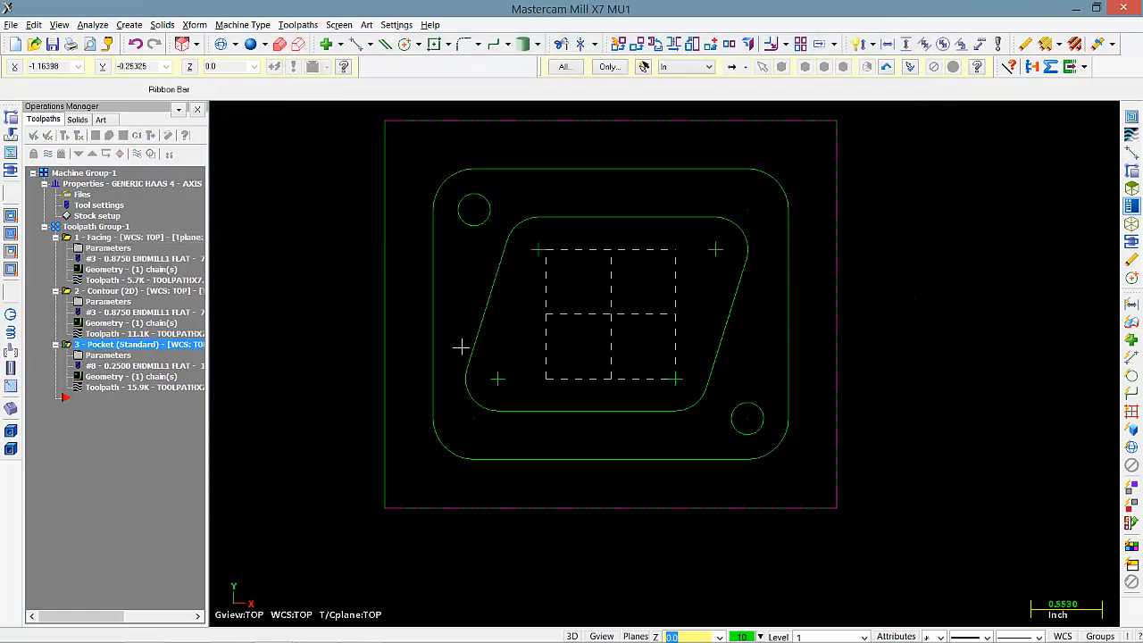
{"action": "key", "text": "alt+t"}
{"action": "scroll", "coordinate": [640, 327], "scroll_direction": "down", "scroll_amount": 2}
{"action": "scroll", "coordinate": [639, 334], "scroll_direction": "up", "scroll_amount": 7}
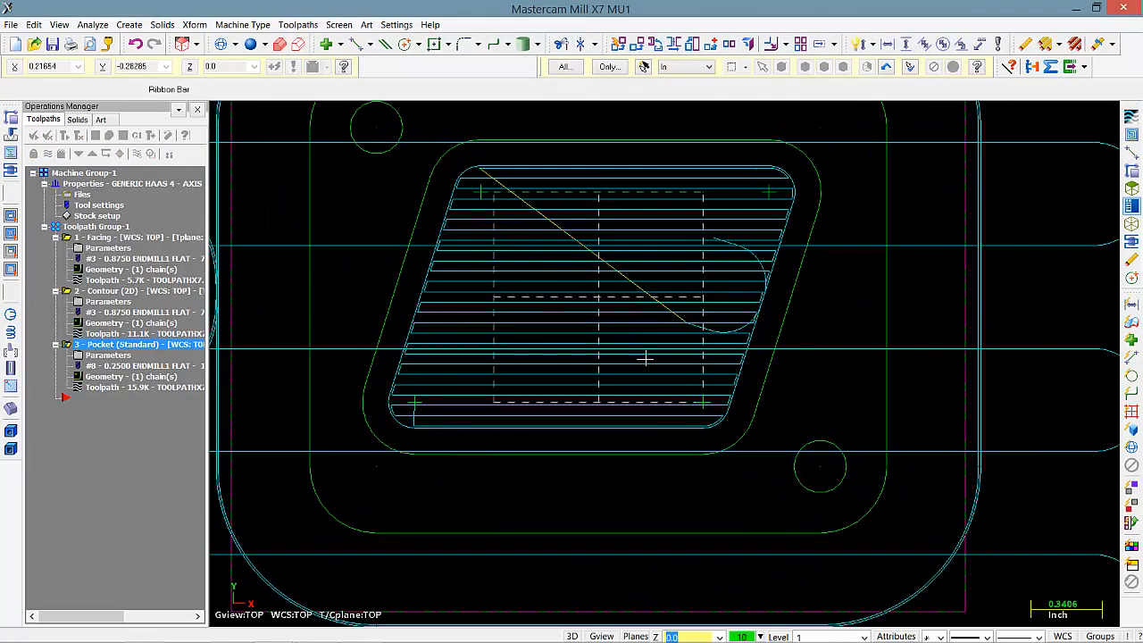
{"action": "scroll", "coordinate": [621, 328], "scroll_direction": "down", "scroll_amount": 2}
{"action": "right_click", "coordinate": [597, 247]}
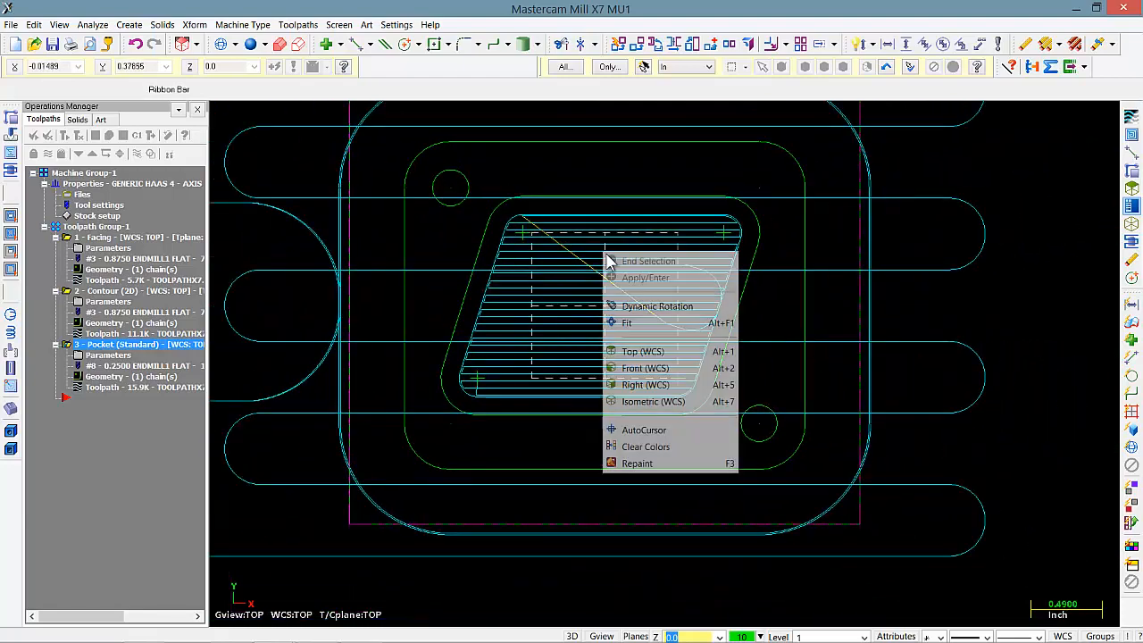
{"action": "left_click", "coordinate": [669, 404]}
{"action": "scroll", "coordinate": [607, 384], "scroll_direction": "up", "scroll_amount": 10}
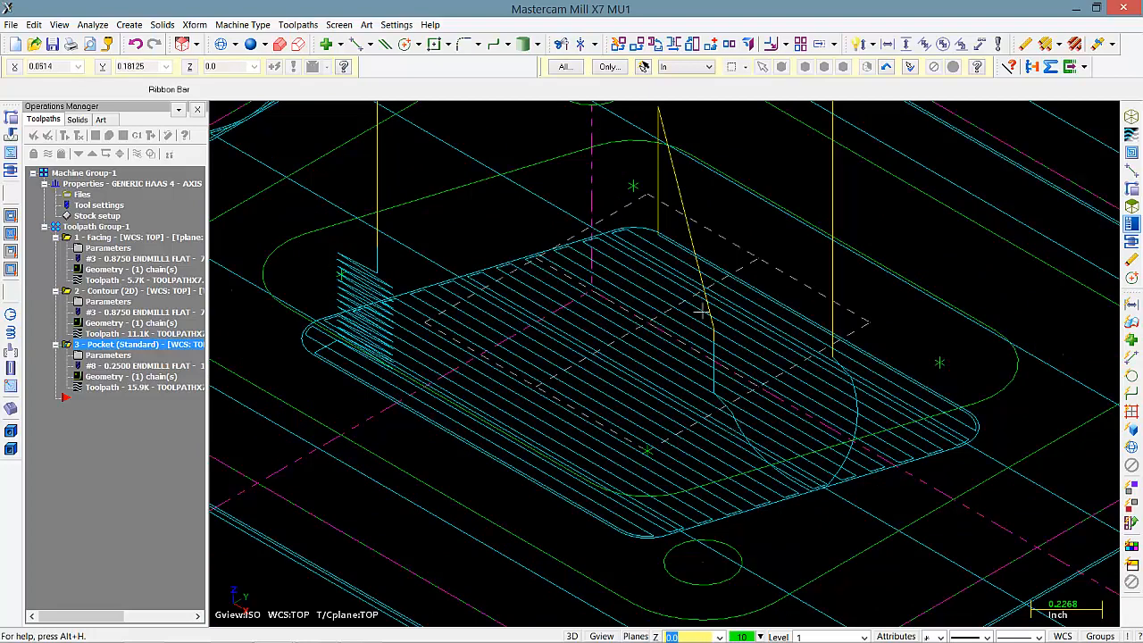
{"action": "scroll", "coordinate": [703, 309], "scroll_direction": "down", "scroll_amount": 4}
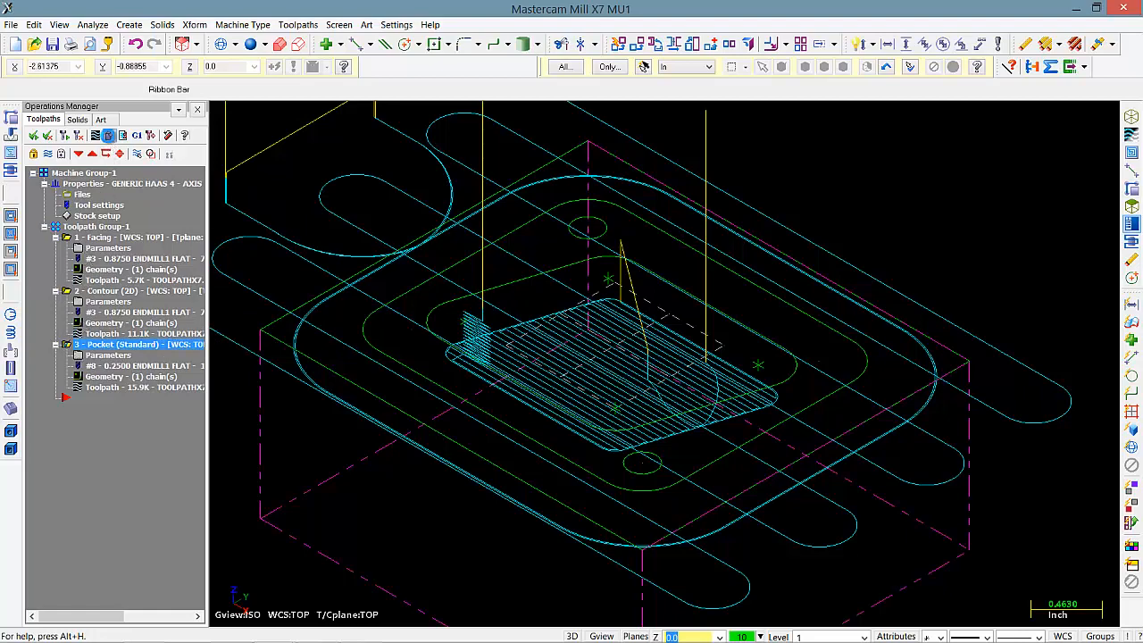
Run a Verify simulation of the pocket toolpath, lower the playback speed and rewind to the start
{"action": "left_click", "coordinate": [108, 135]}
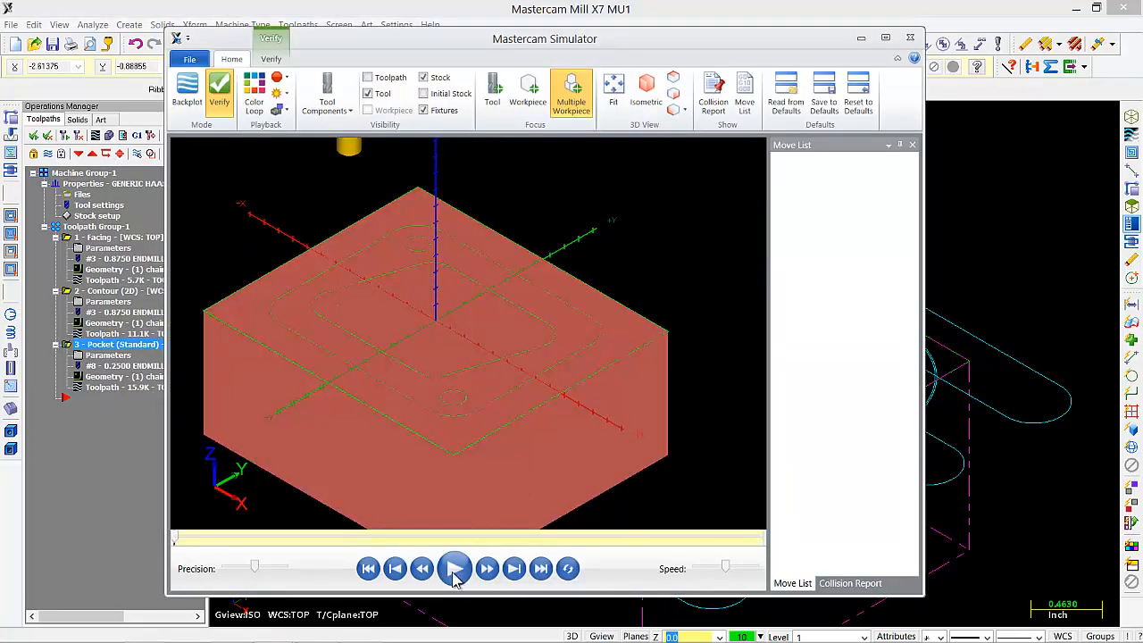
{"action": "left_click", "coordinate": [454, 571]}
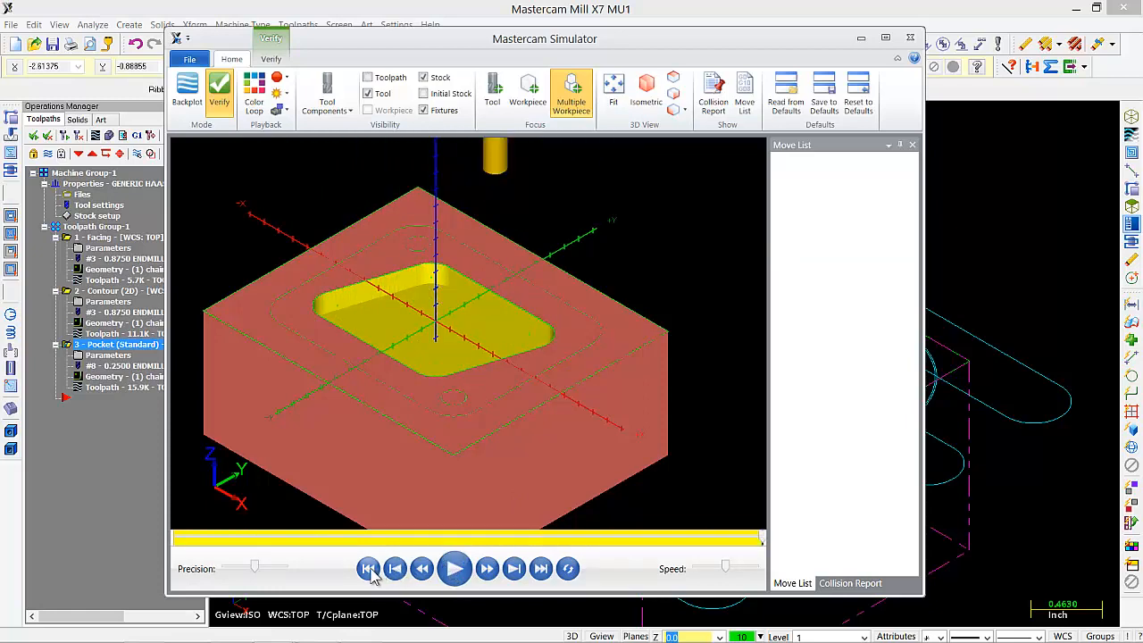
{"action": "left_click_drag", "start_coordinate": [728, 568], "coordinate": [702, 572]}
{"action": "left_click", "coordinate": [368, 568]}
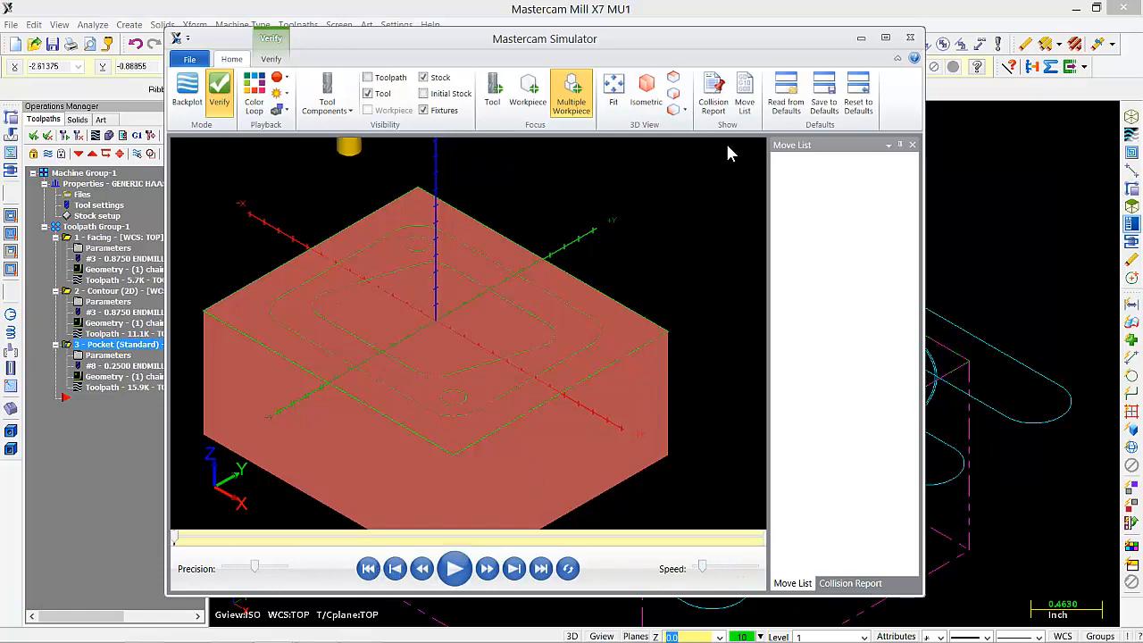
Replay the pocket simulation in the maximized simulator, speed up the rest of the cut, and minimize the simulator when finished
{"action": "left_click", "coordinate": [884, 38]}
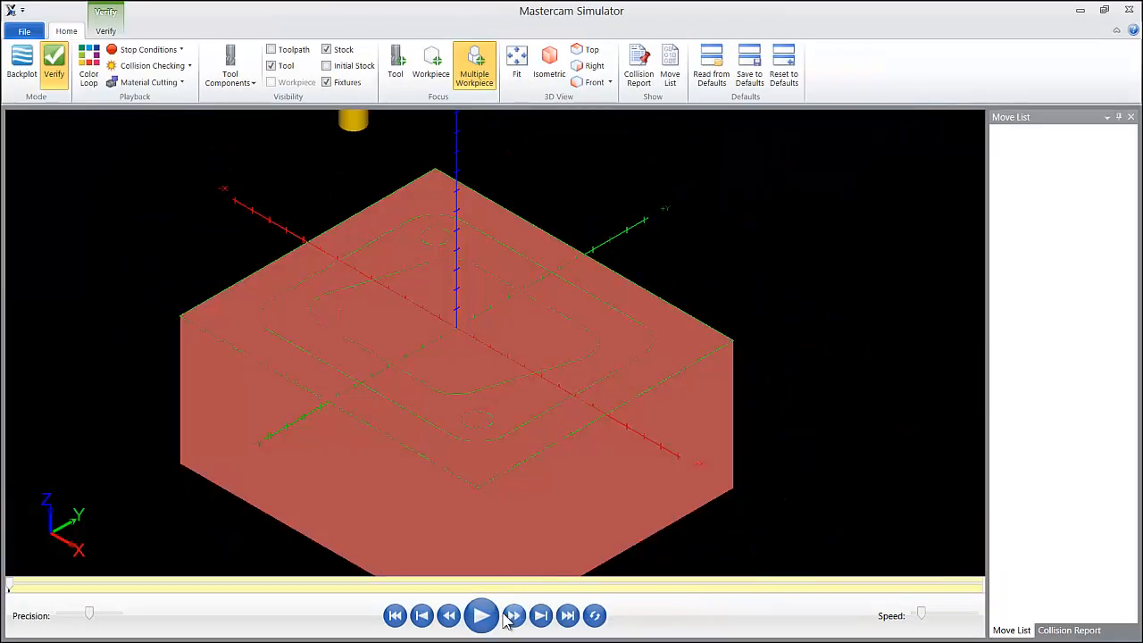
{"action": "left_click", "coordinate": [482, 617]}
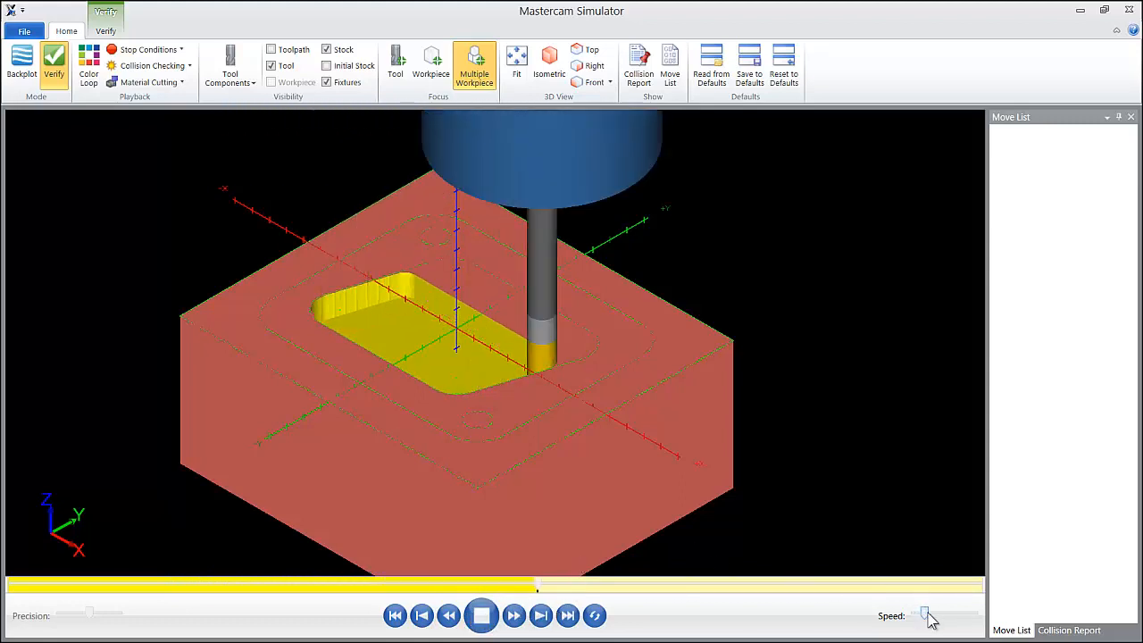
{"action": "left_click_drag", "start_coordinate": [929, 618], "coordinate": [948, 618]}
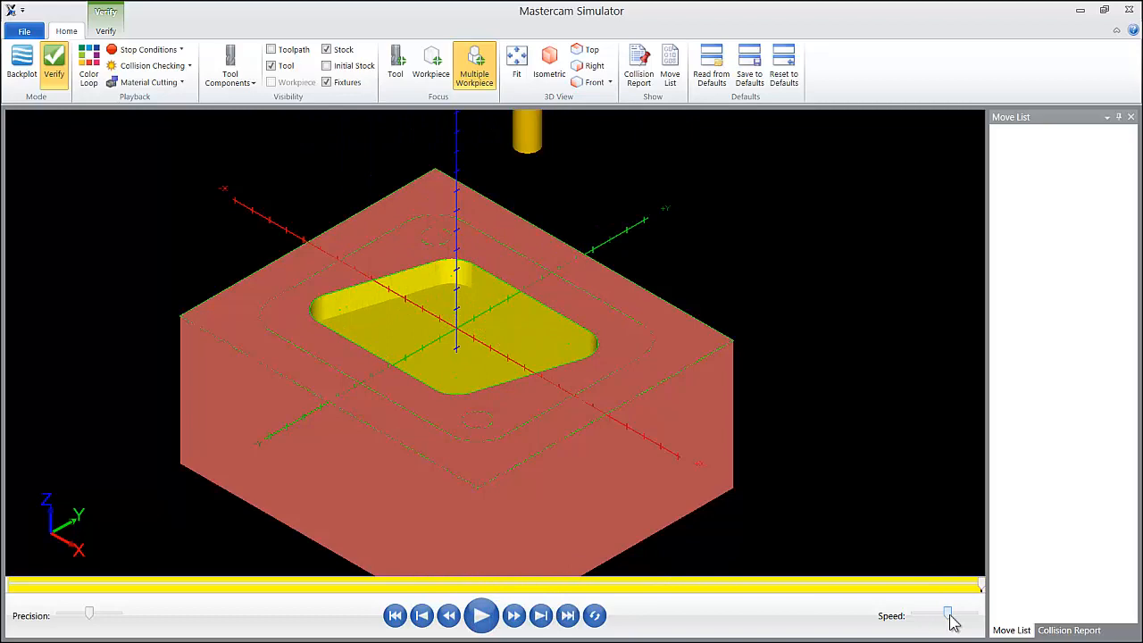
{"action": "left_click", "coordinate": [1080, 11]}
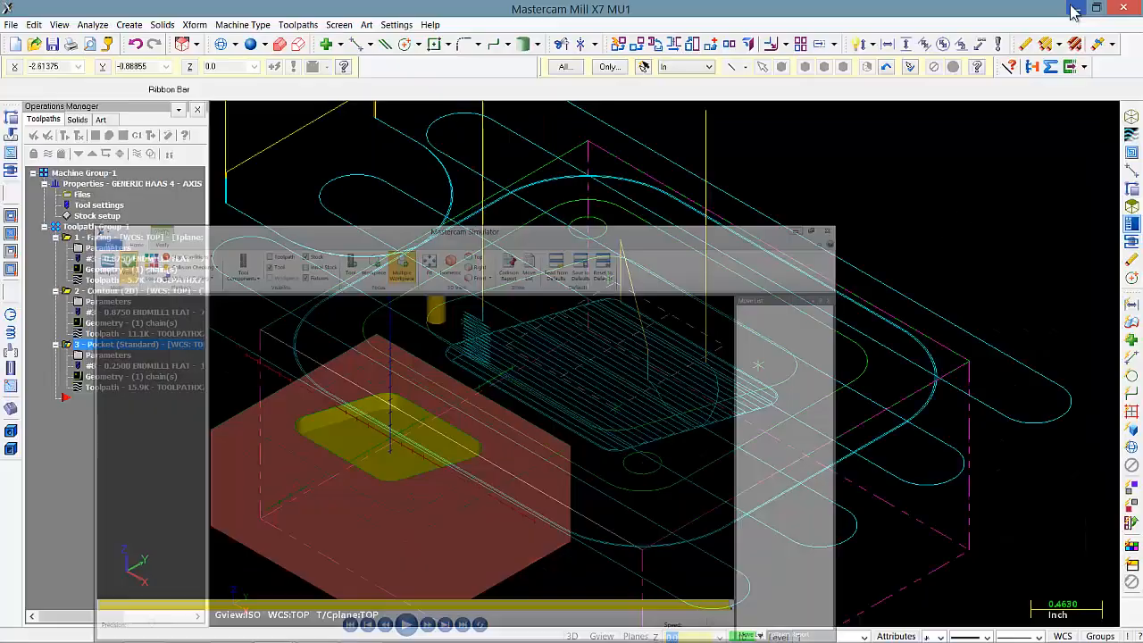